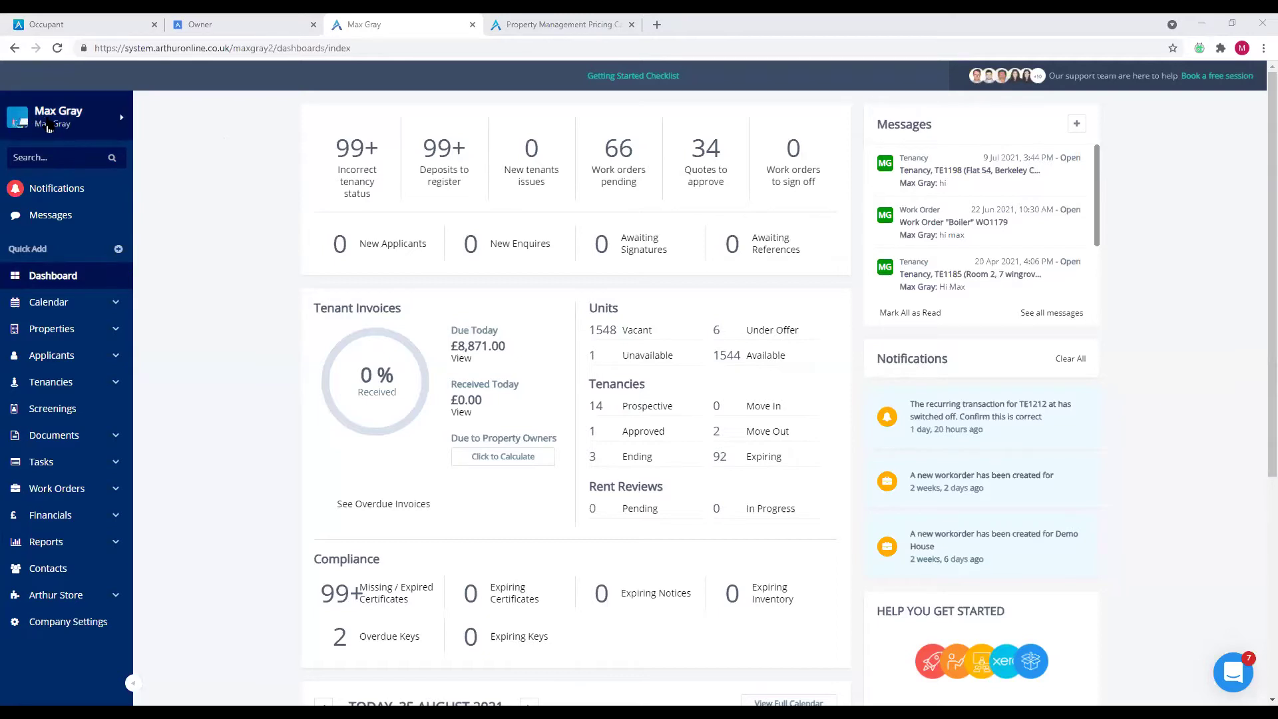
- Open the automation settings and expand the Certificates, Rents, Tasks / Issues created by Tenants and Financials trigger groups
{"action": "left_click", "coordinate": [49, 127]}
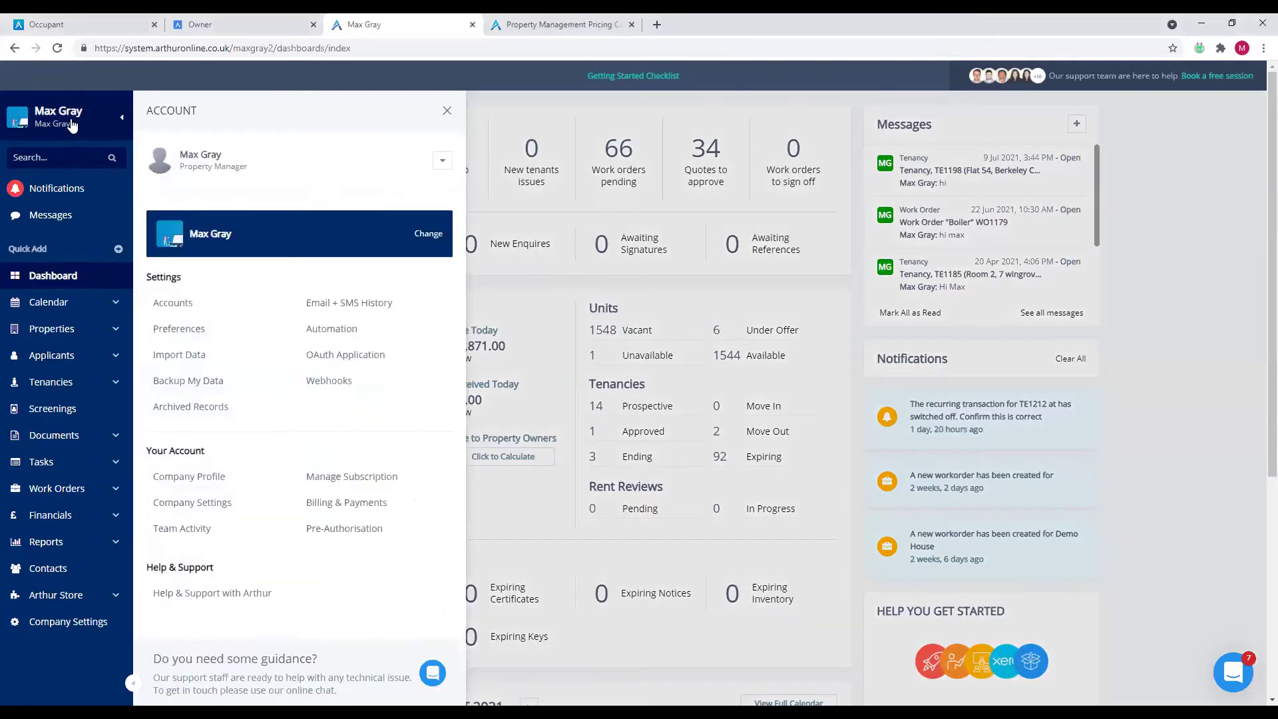
{"action": "left_click", "coordinate": [307, 333]}
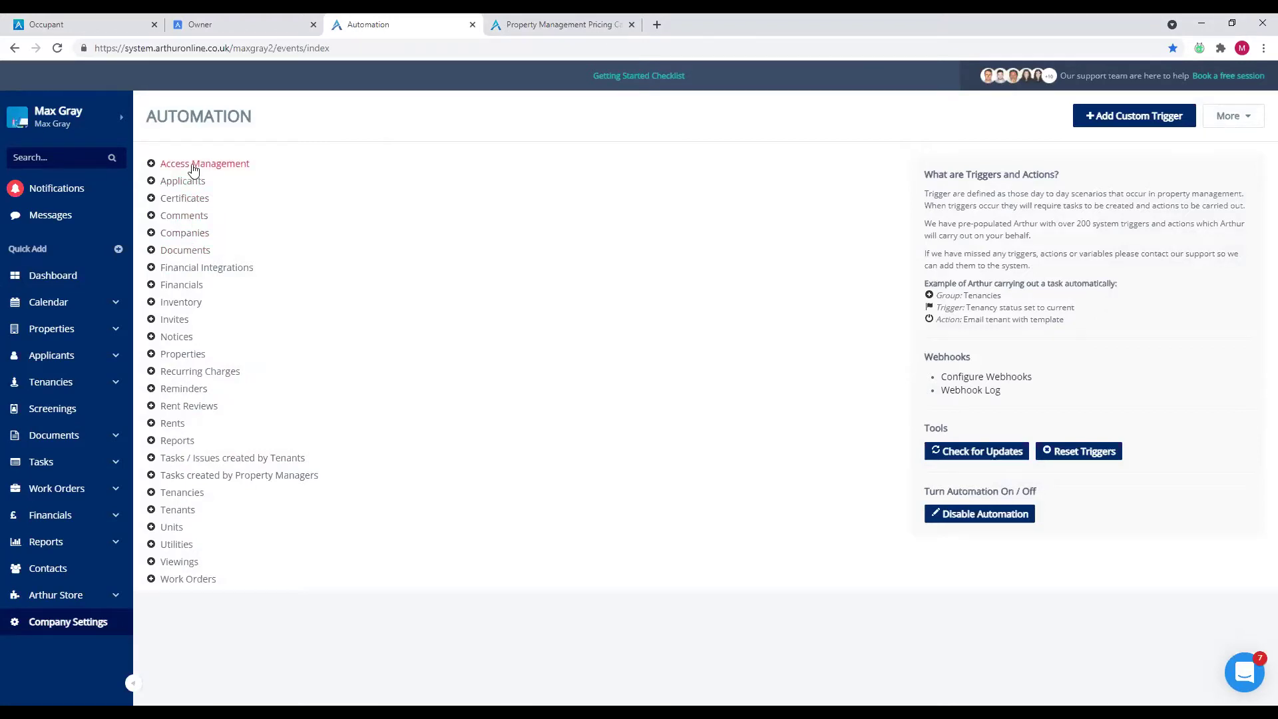
{"action": "left_click", "coordinate": [188, 203]}
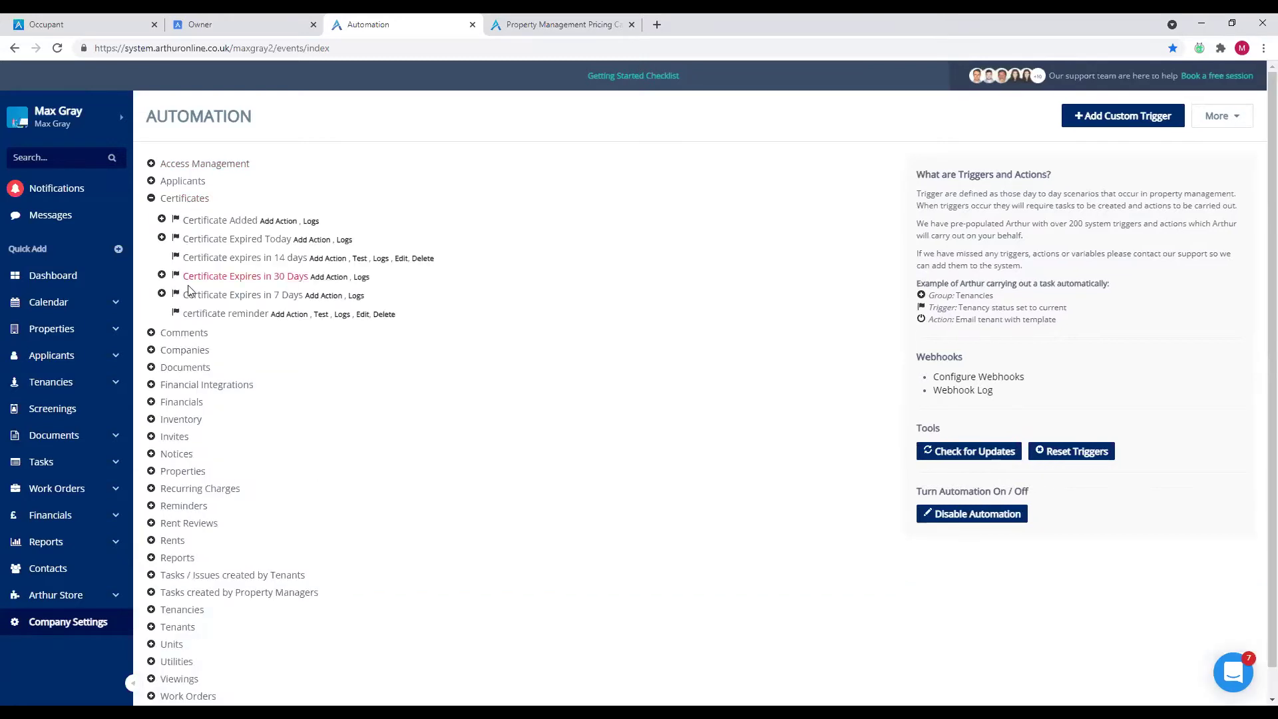
{"action": "scroll", "coordinate": [206, 526], "scroll_direction": "down", "scroll_amount": 1}
{"action": "left_click", "coordinate": [174, 511]}
{"action": "scroll", "coordinate": [183, 513], "scroll_direction": "down", "scroll_amount": 1}
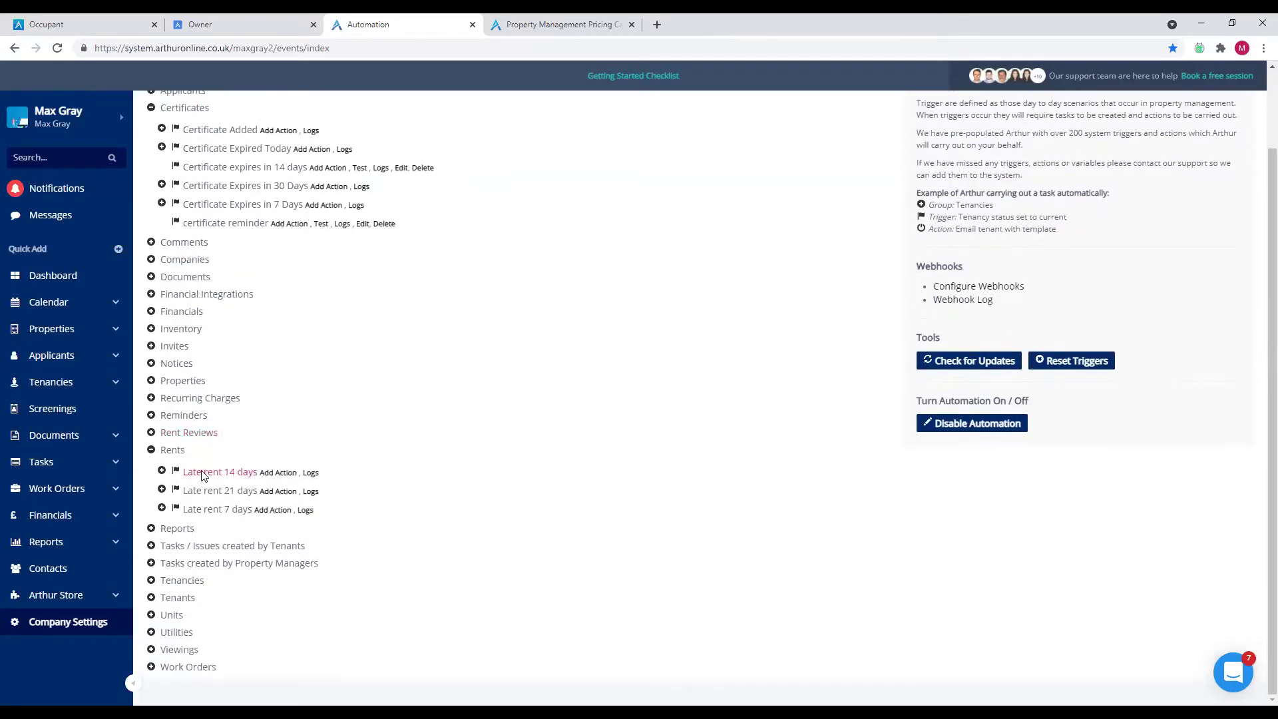
{"action": "left_click", "coordinate": [197, 545]}
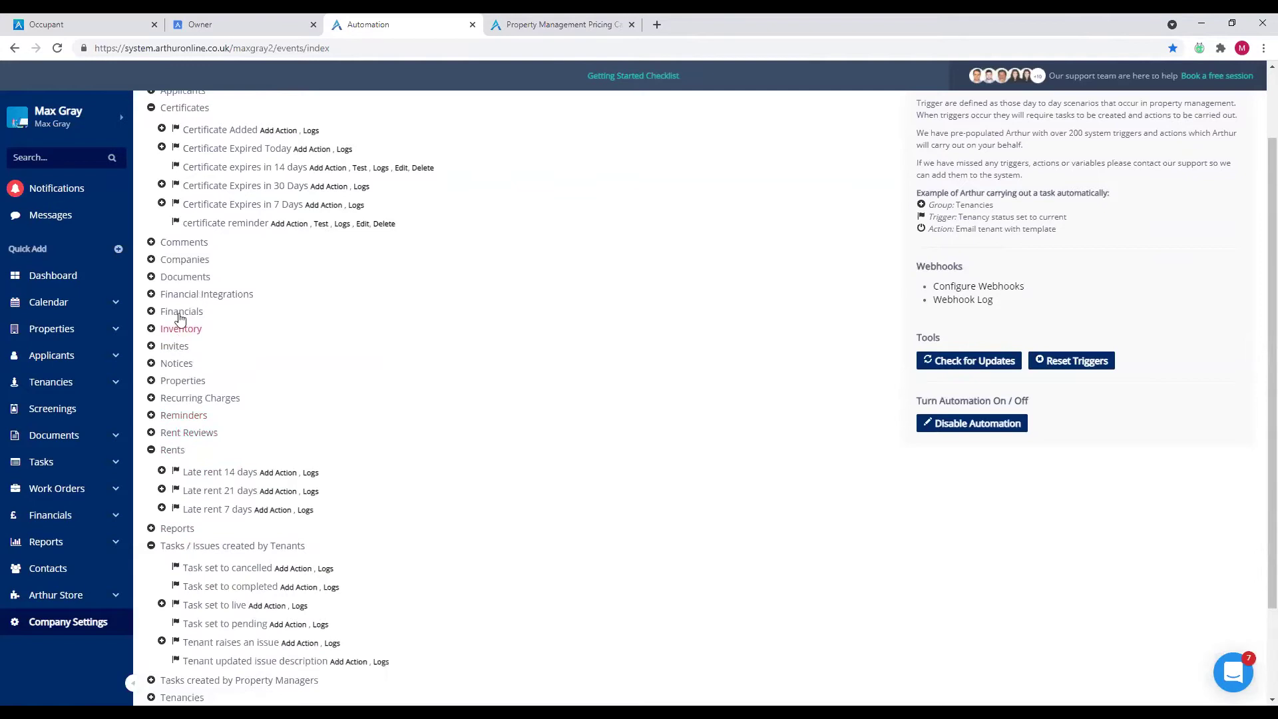
{"action": "left_click", "coordinate": [181, 311]}
{"action": "scroll", "coordinate": [254, 349], "scroll_direction": "up", "scroll_amount": 2}
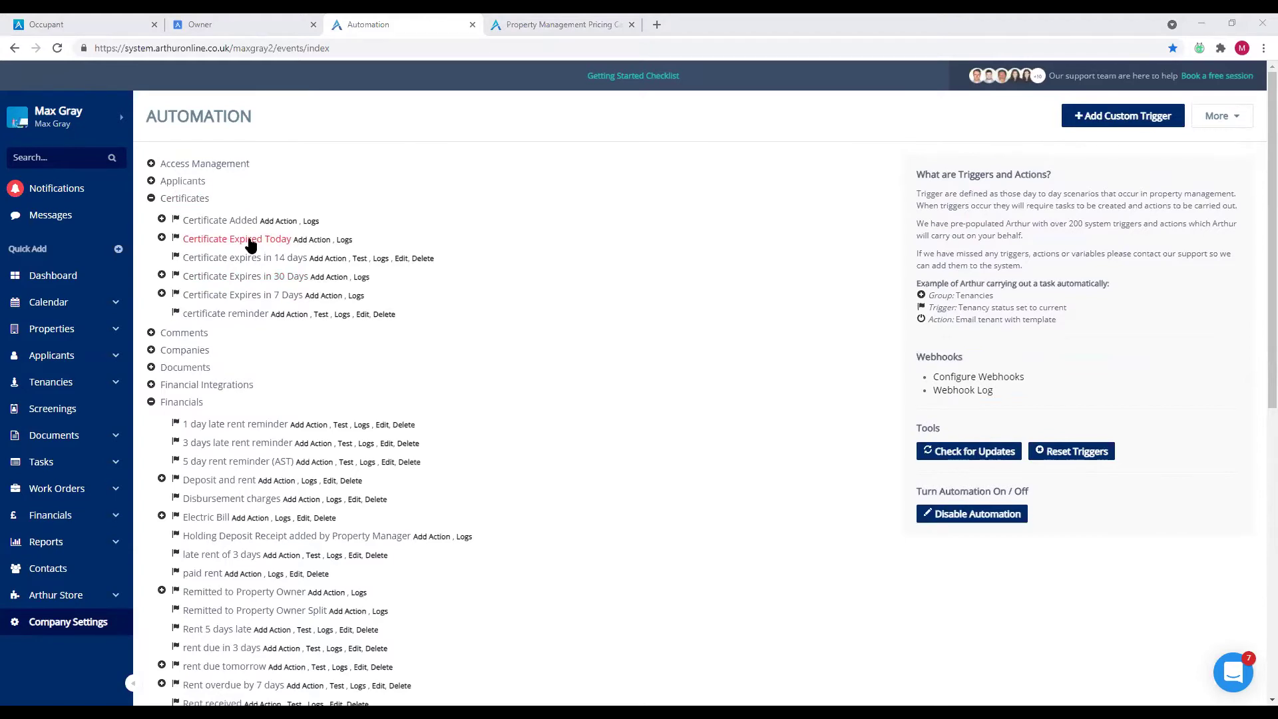
- Open the Email Property Manager action of the Certificate Expired Today trigger for editing and browse the recipients it can be sent to
{"action": "left_click", "coordinate": [222, 239]}
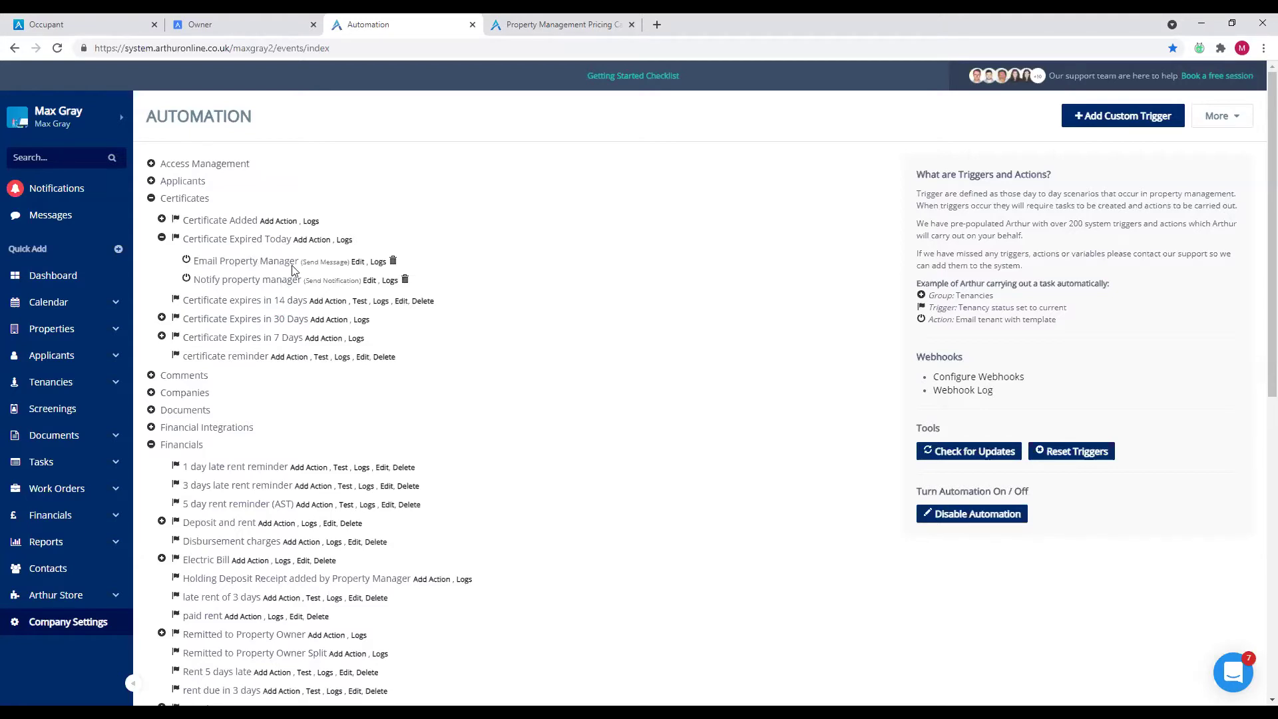
{"action": "left_click", "coordinate": [359, 263]}
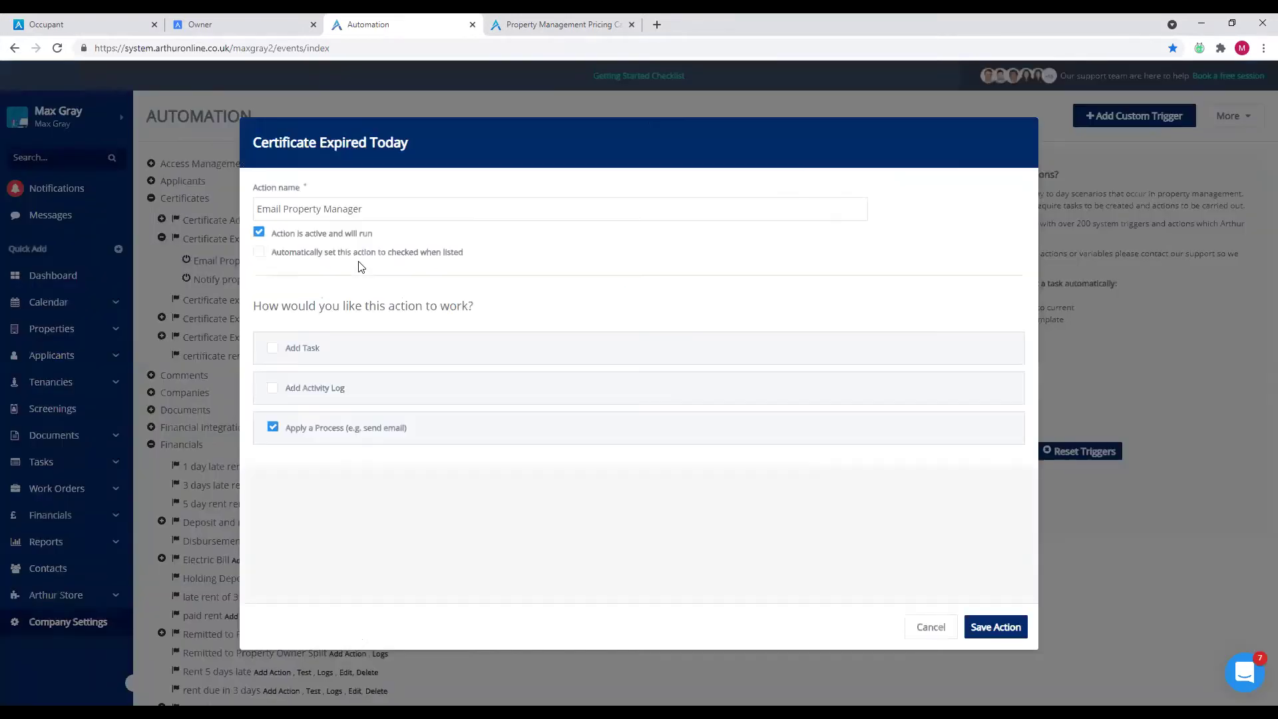
{"action": "scroll", "coordinate": [476, 313], "scroll_direction": "down", "scroll_amount": 5}
{"action": "scroll", "coordinate": [456, 288], "scroll_direction": "up", "scroll_amount": 2}
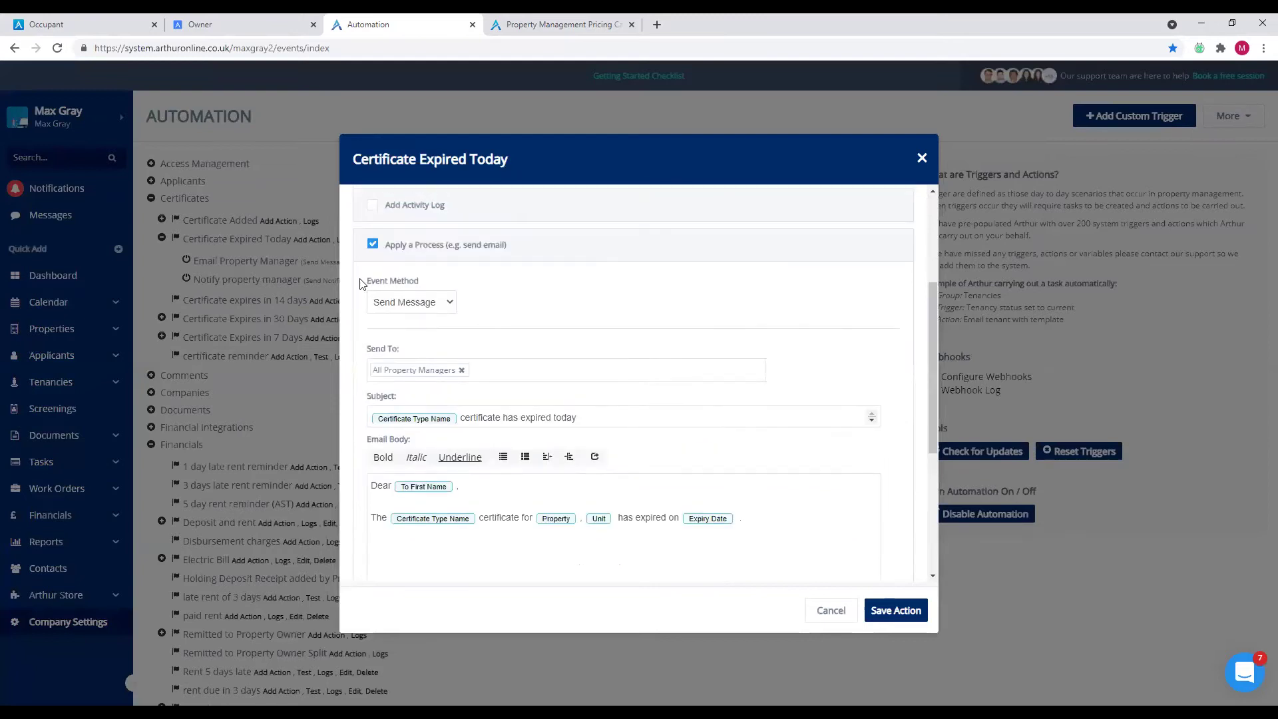
{"action": "left_click", "coordinate": [479, 370]}
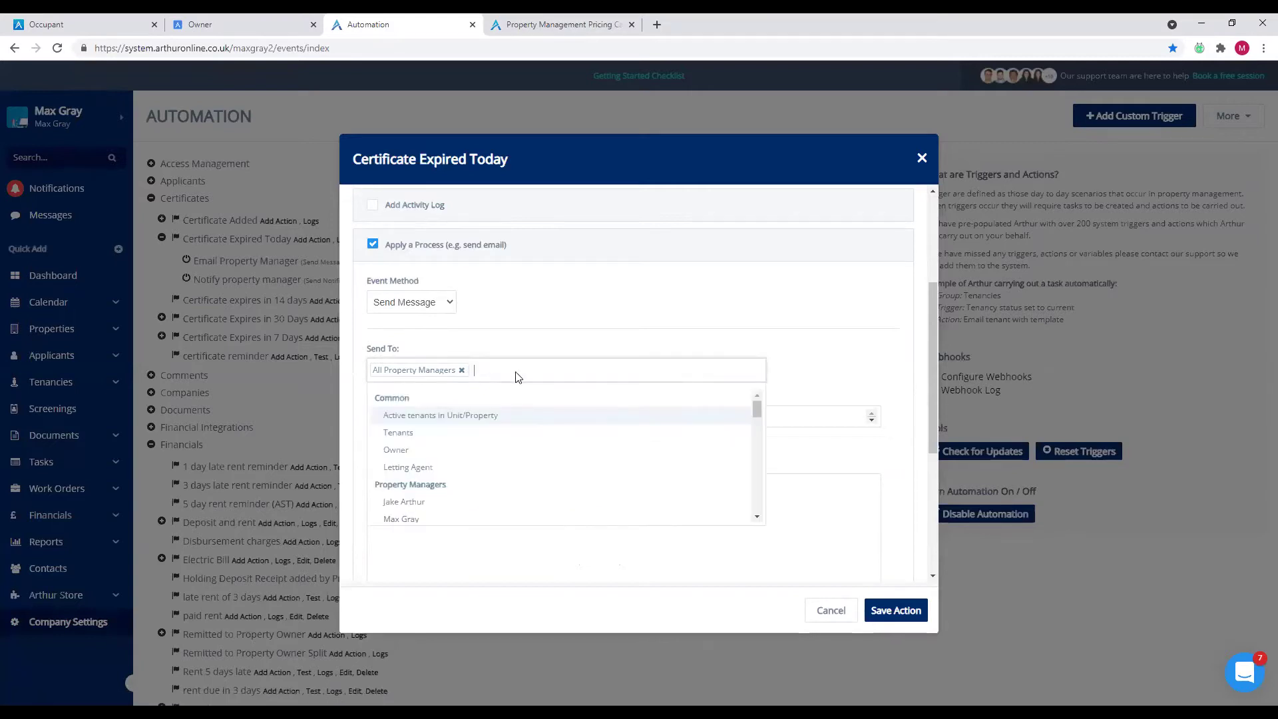
{"action": "scroll", "coordinate": [413, 459], "scroll_direction": "down", "scroll_amount": 1}
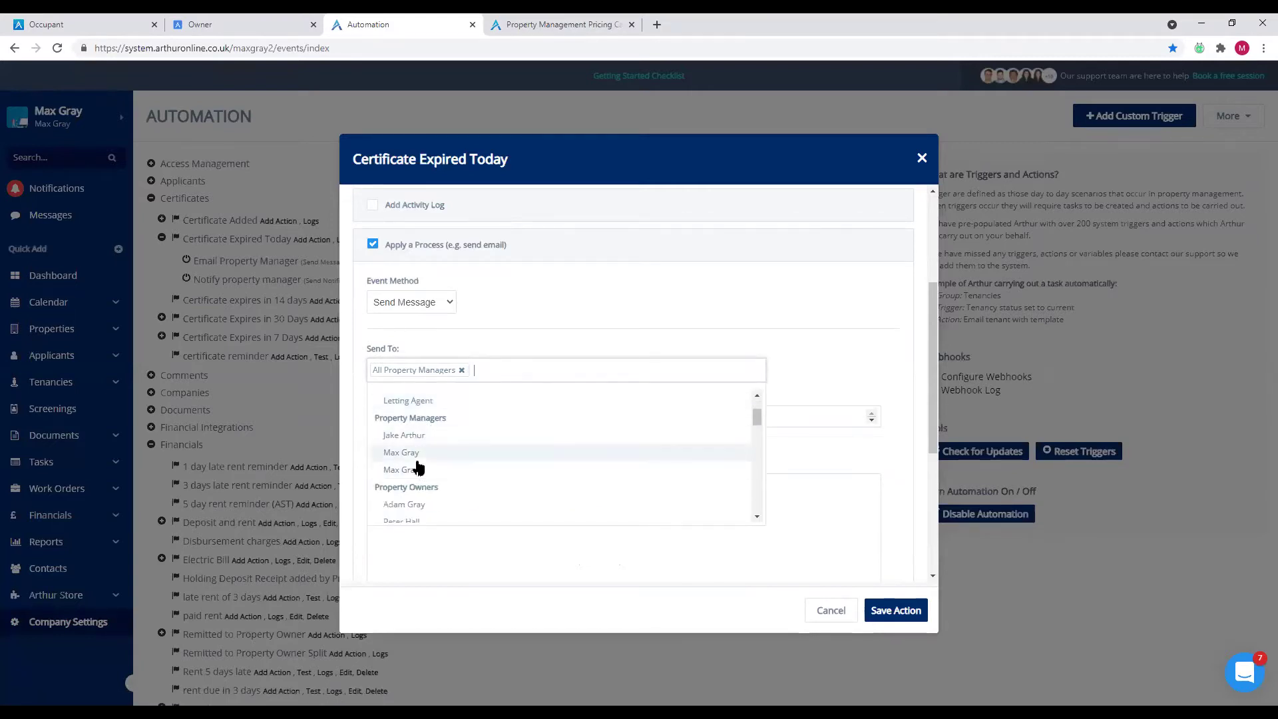
{"action": "key", "text": "Escape"}
{"action": "key", "text": "shift+Tab"}
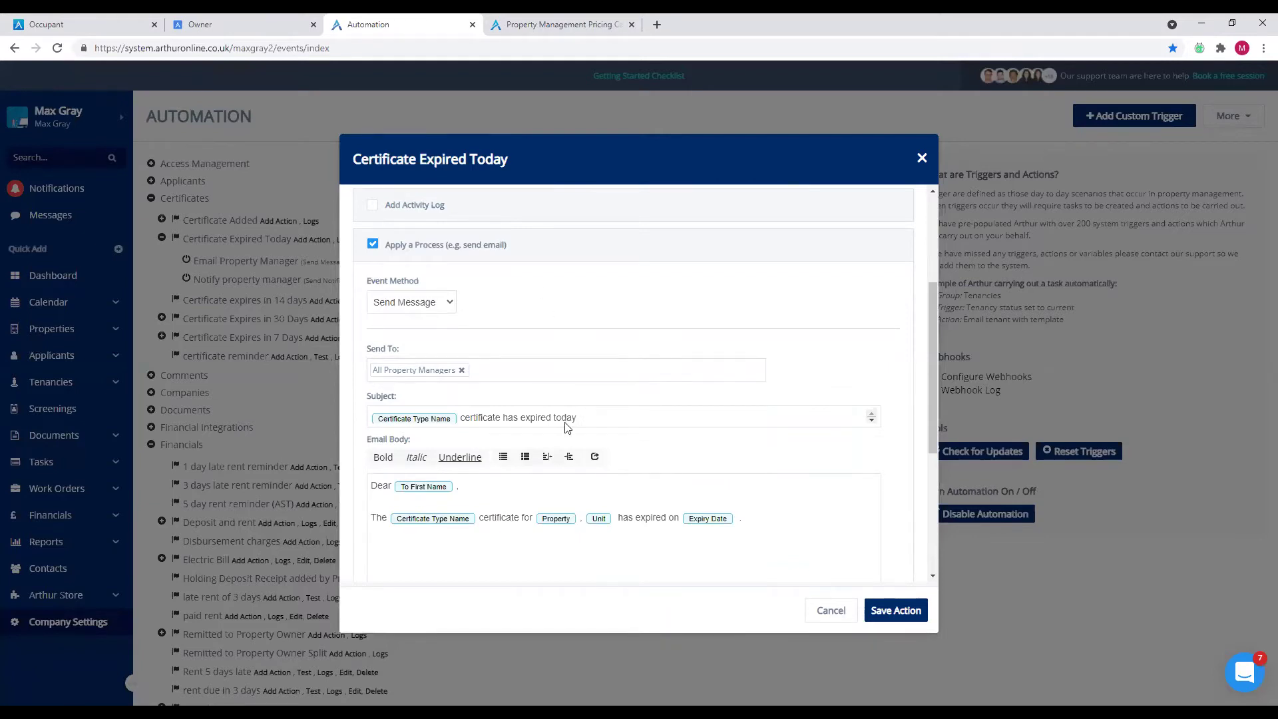
- Review the email subject, the greeting in the email body and the trigger name of the action
{"action": "scroll", "coordinate": [562, 422], "scroll_direction": "down", "scroll_amount": 1}
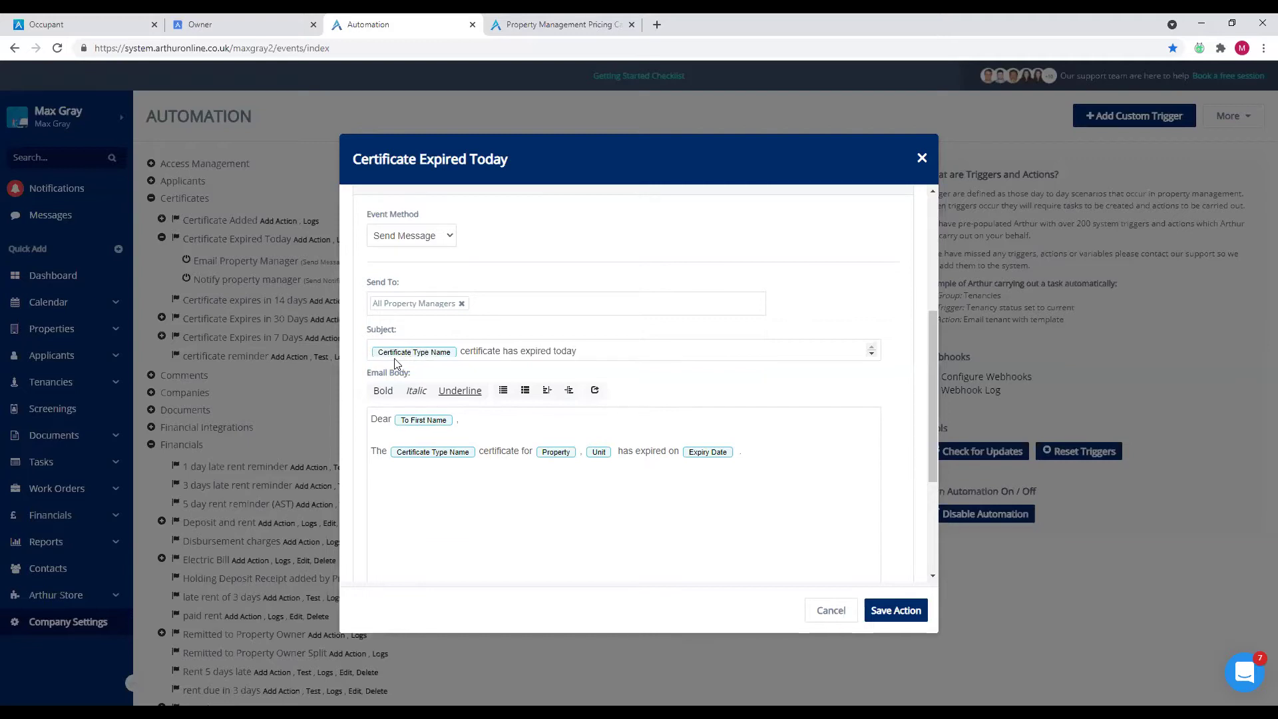
{"action": "left_click_drag", "start_coordinate": [459, 420], "coordinate": [372, 420]}
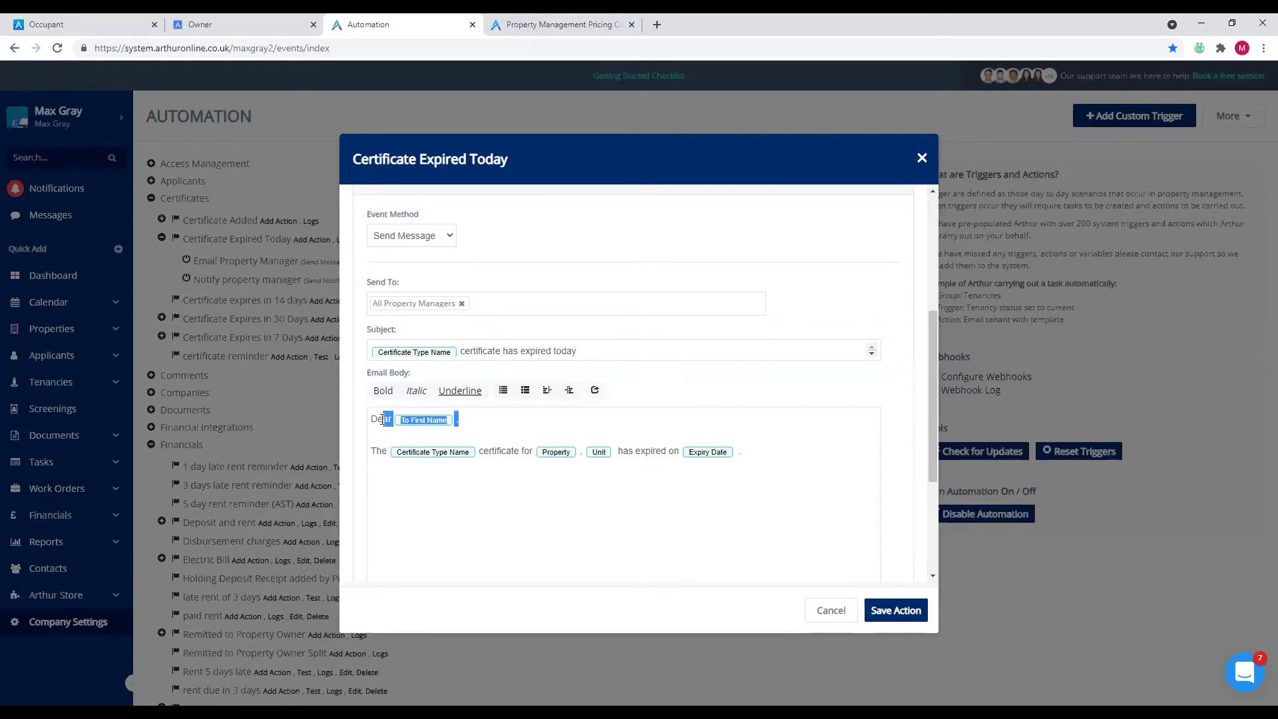
{"action": "left_click", "coordinate": [459, 420]}
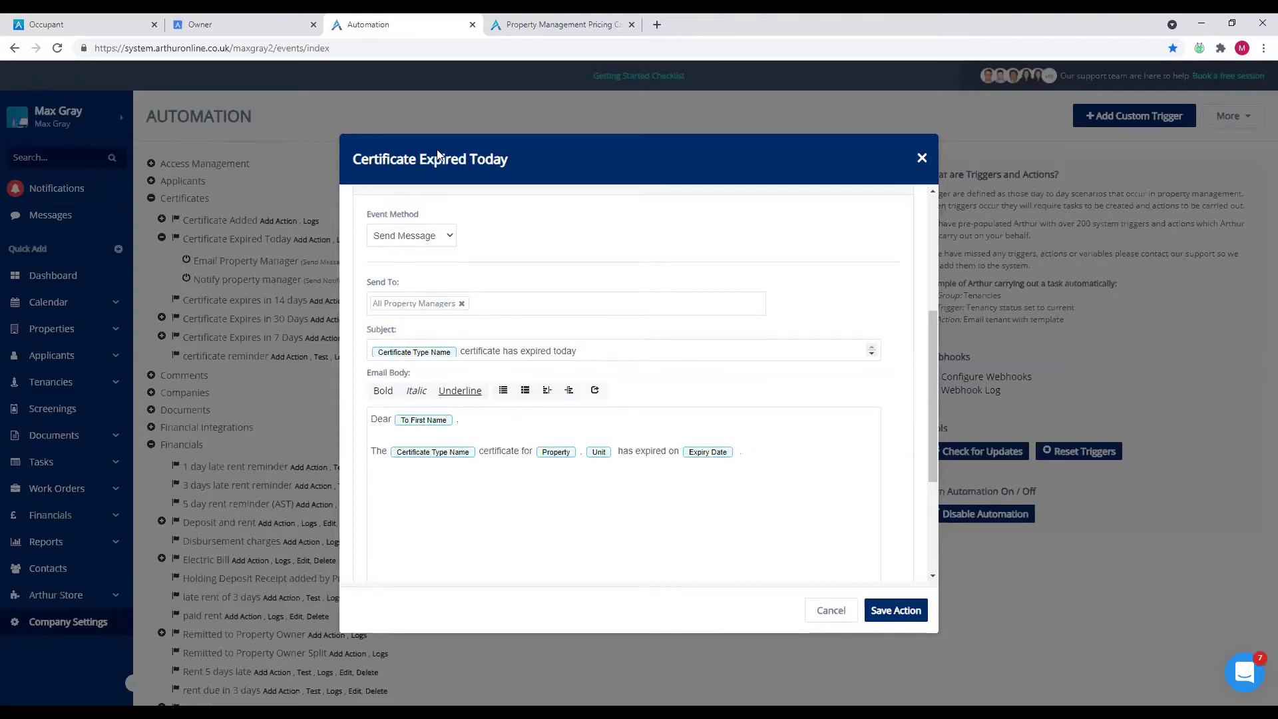
{"action": "left_click_drag", "start_coordinate": [408, 160], "coordinate": [522, 162]}
{"action": "left_click", "coordinate": [480, 253]}
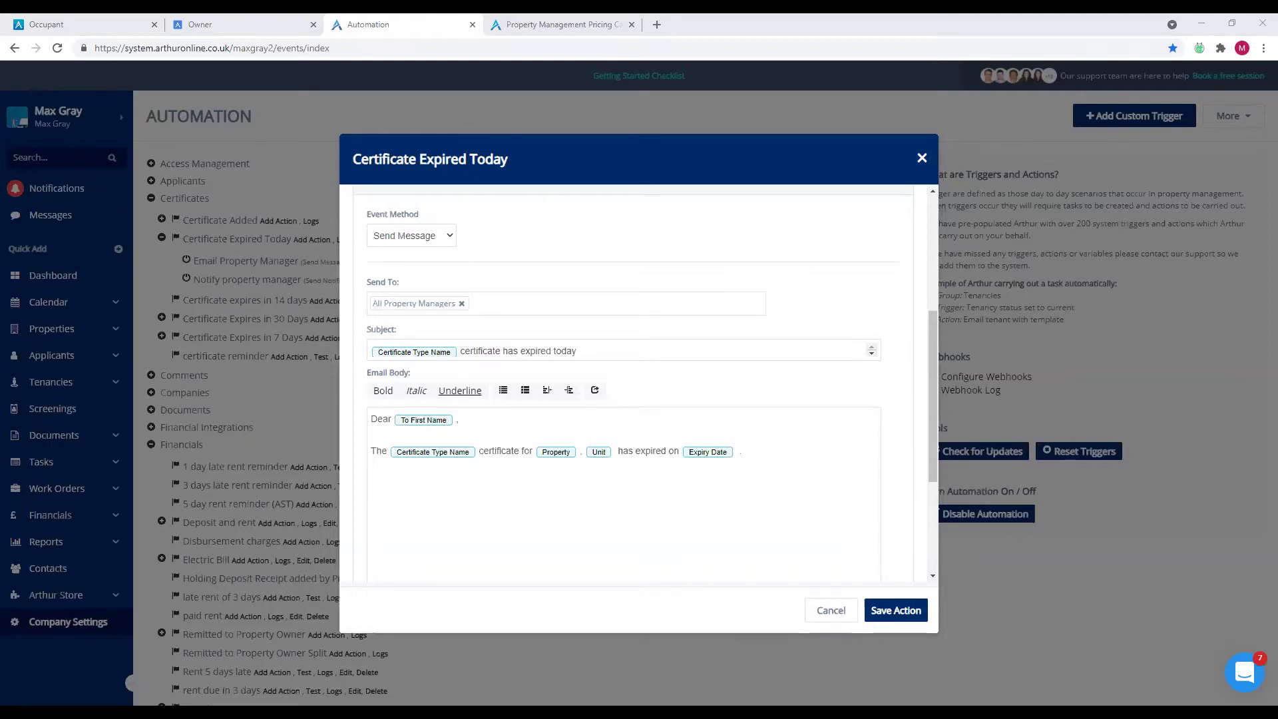
- Insert the Unit variable on a new line below the expiry sentence in the email body
{"action": "left_click", "coordinate": [376, 482]}
{"action": "scroll", "coordinate": [667, 497], "scroll_direction": "down", "scroll_amount": 2}
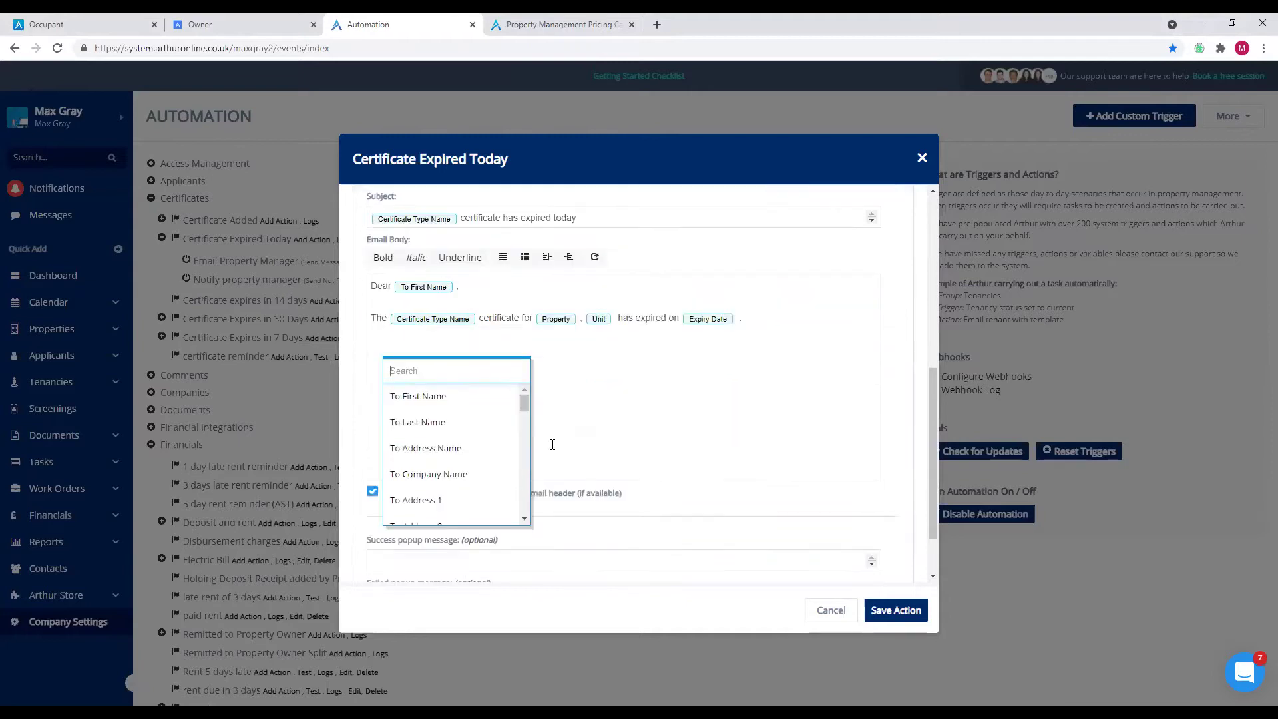
{"action": "scroll", "coordinate": [444, 422], "scroll_direction": "down", "scroll_amount": 2}
{"action": "scroll", "coordinate": [447, 424], "scroll_direction": "down", "scroll_amount": 4}
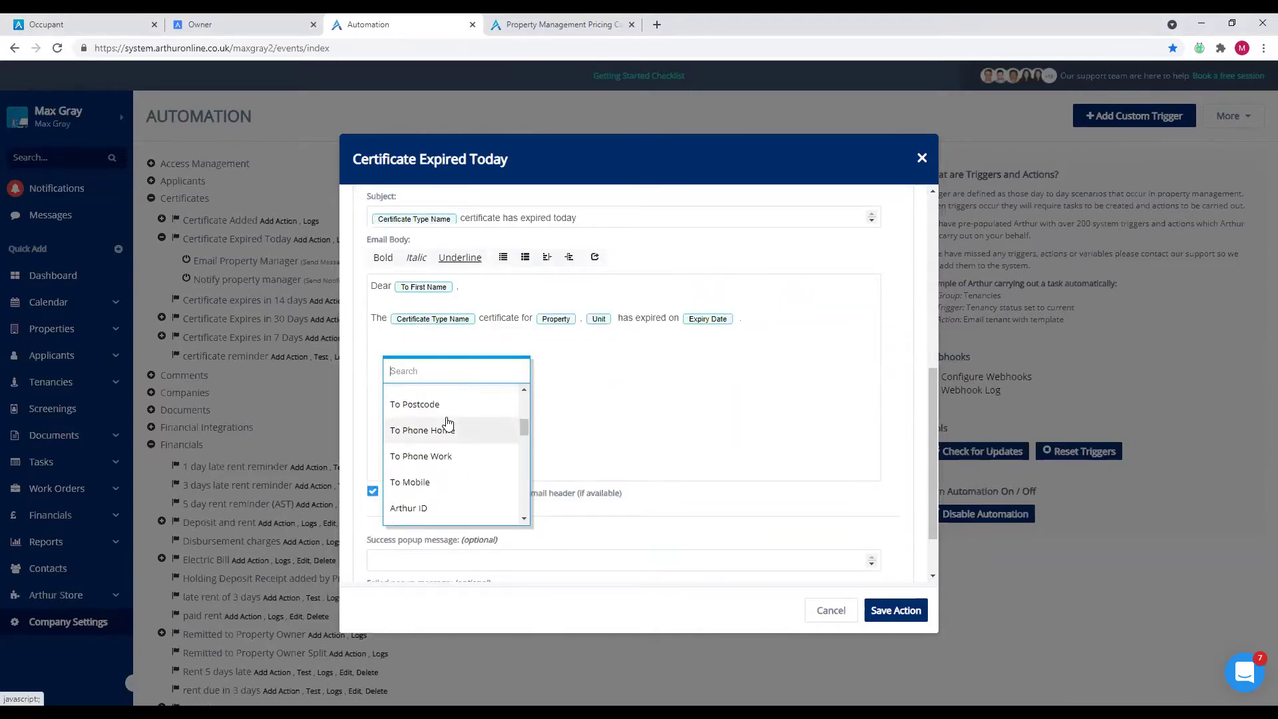
{"action": "scroll", "coordinate": [449, 422], "scroll_direction": "down", "scroll_amount": 4}
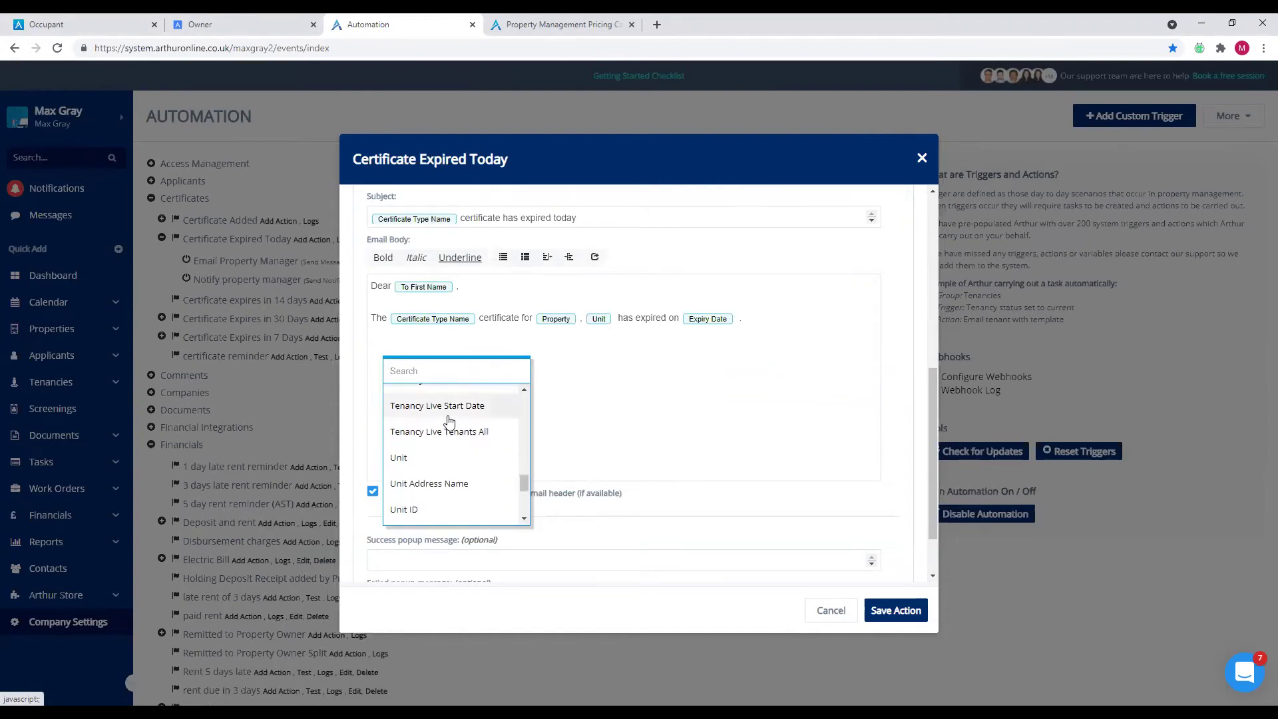
{"action": "left_click", "coordinate": [417, 459]}
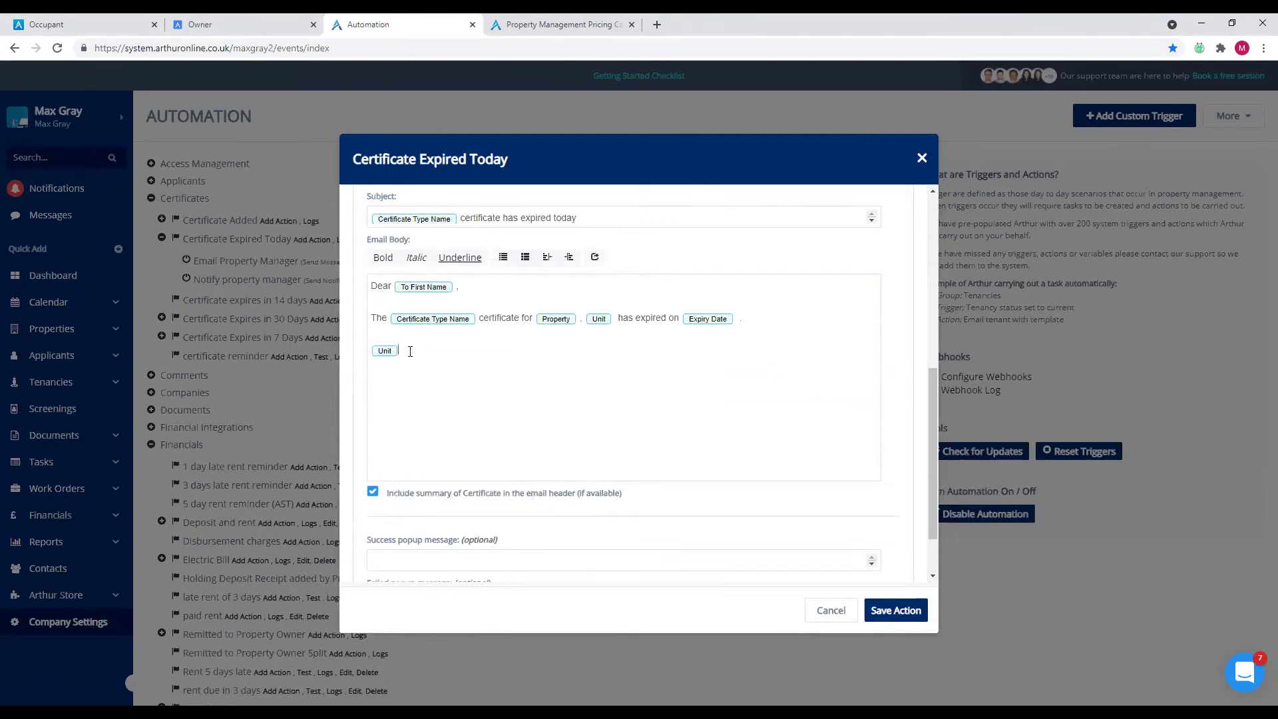
- Try a Current Date variable after the Unit variable, remove it, and close the action without saving
{"action": "left_click", "coordinate": [457, 402]}
{"action": "scroll", "coordinate": [466, 436], "scroll_direction": "down", "scroll_amount": 3}
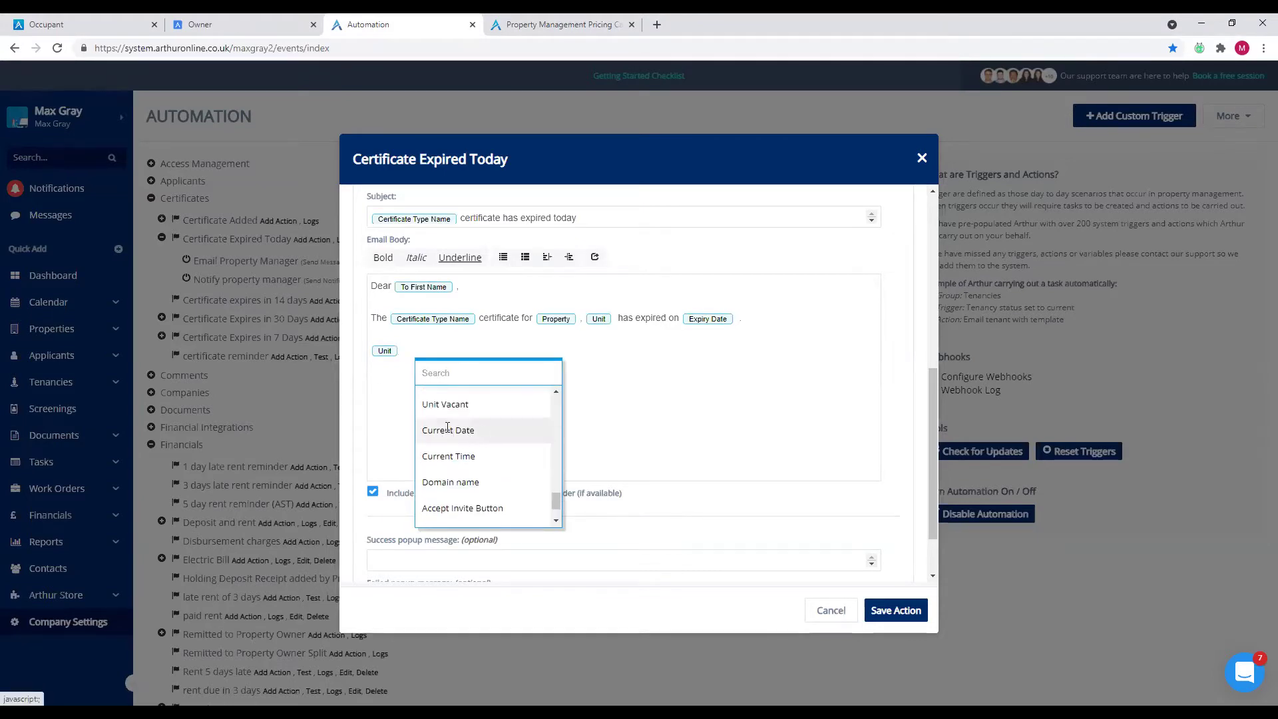
{"action": "left_click", "coordinate": [448, 432]}
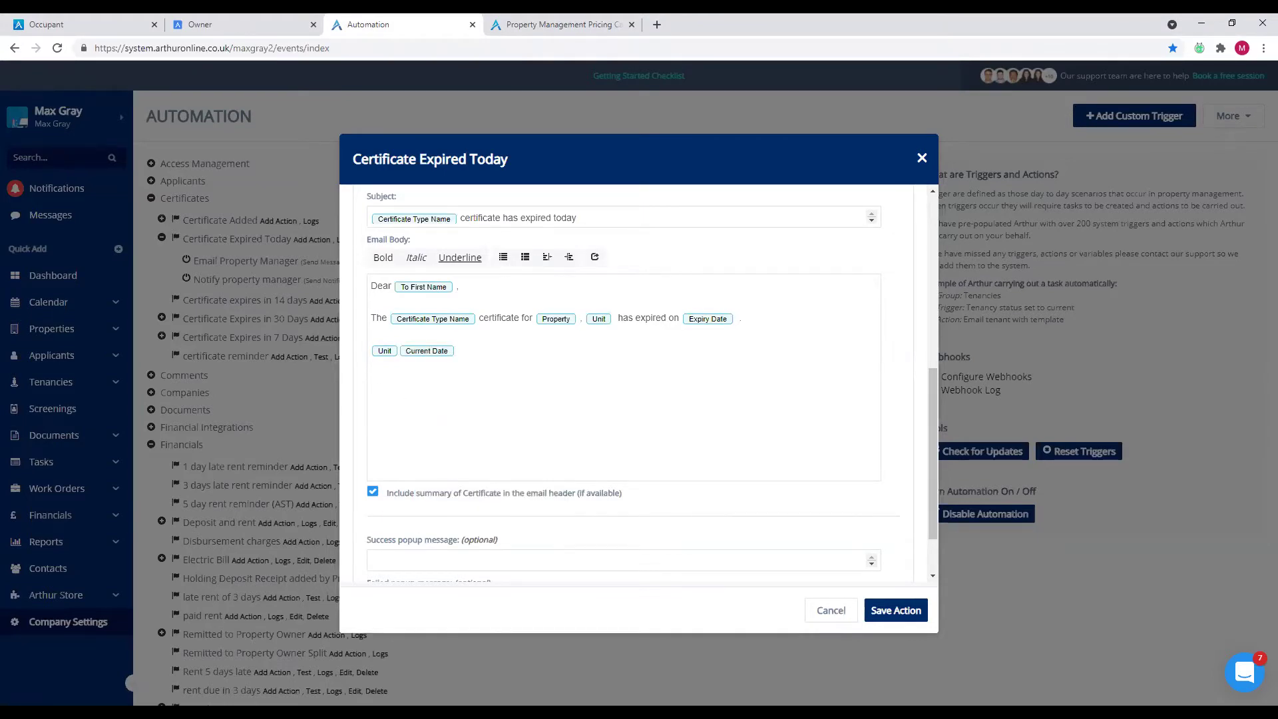
{"action": "key", "text": "BackSpace"}
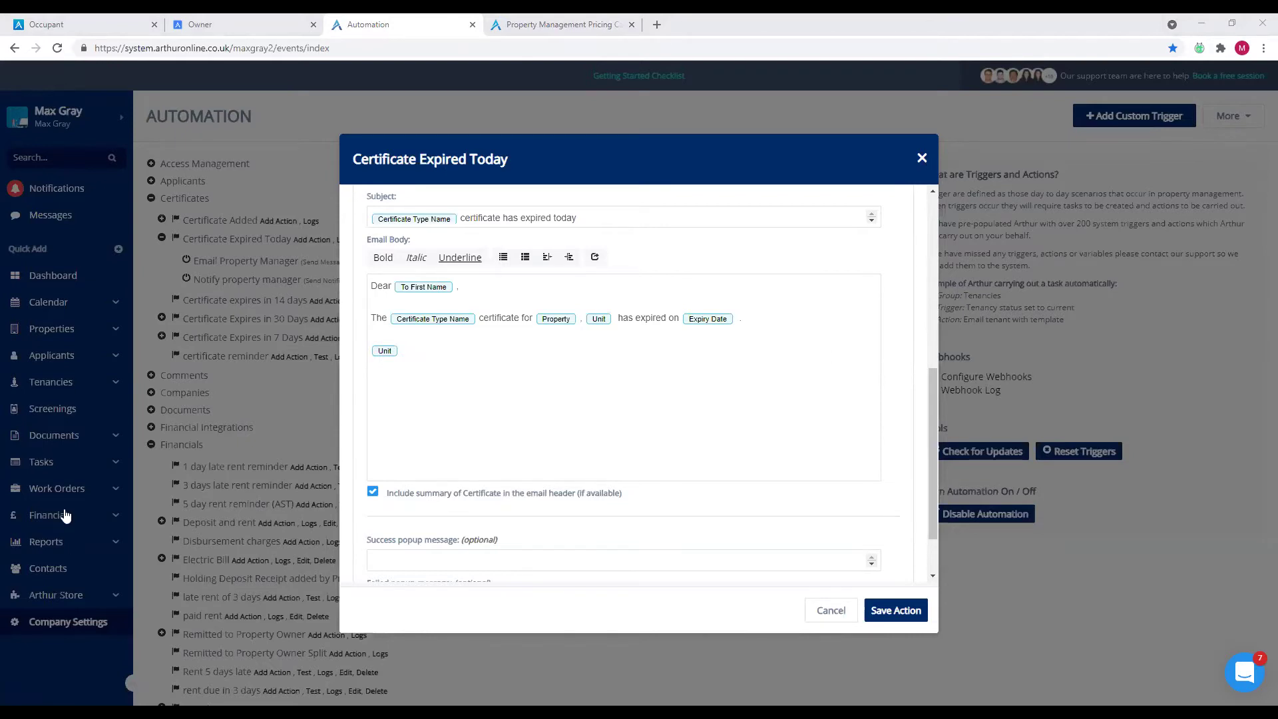
{"action": "key", "text": "Escape"}
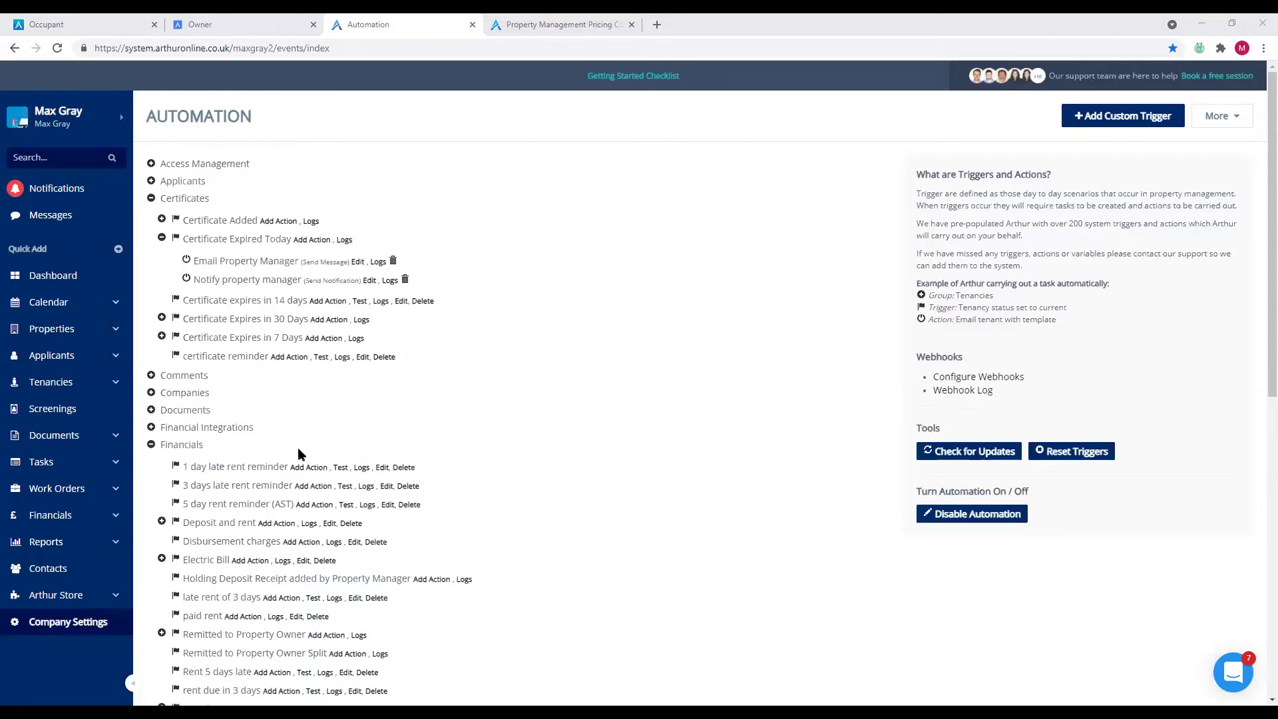
- Open the team contacts and start a new person with Invite Property Manager enabled, discarding the form without saving
{"action": "left_click", "coordinate": [65, 572]}
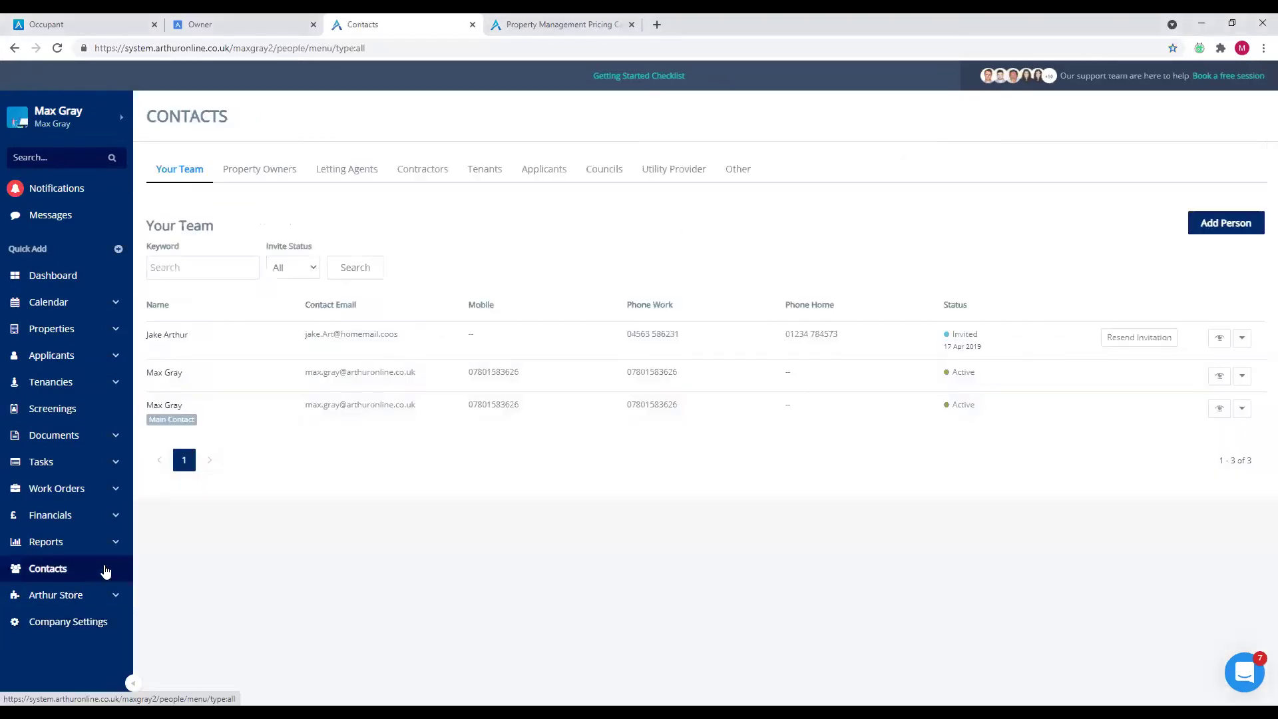
{"action": "left_click", "coordinate": [1216, 224]}
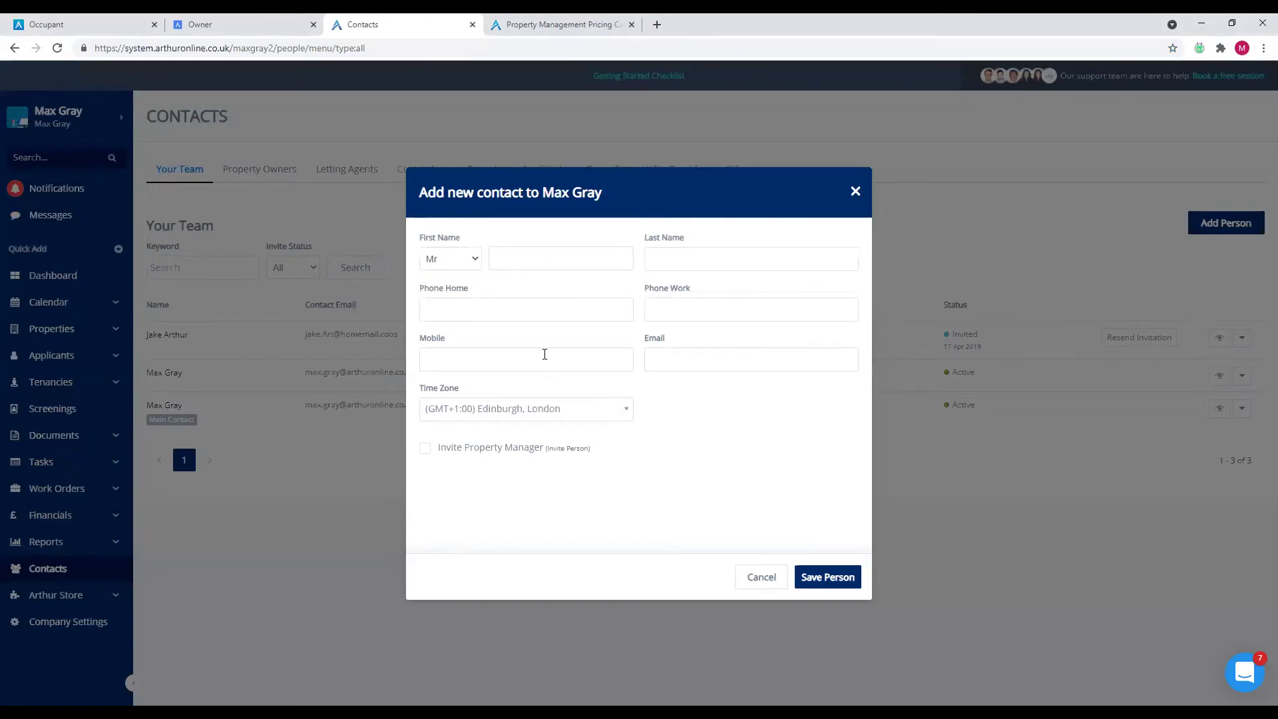
{"action": "left_click", "coordinate": [426, 449]}
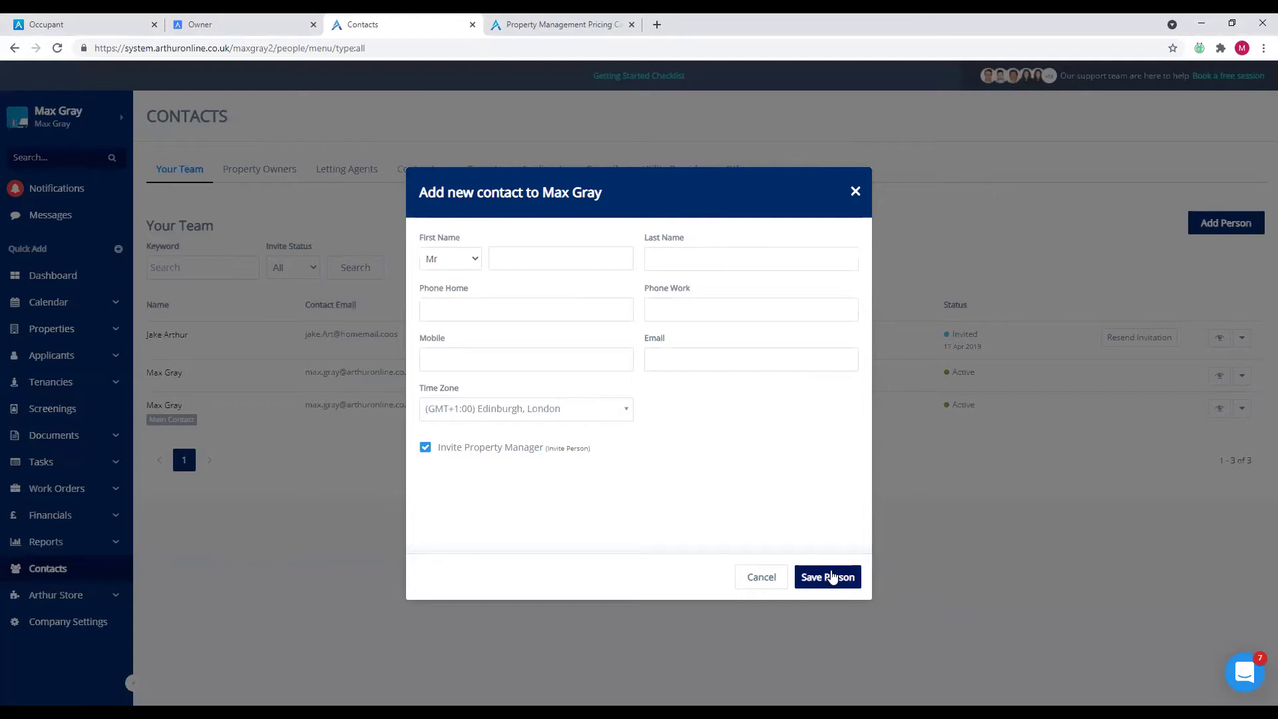
{"action": "left_click", "coordinate": [855, 195]}
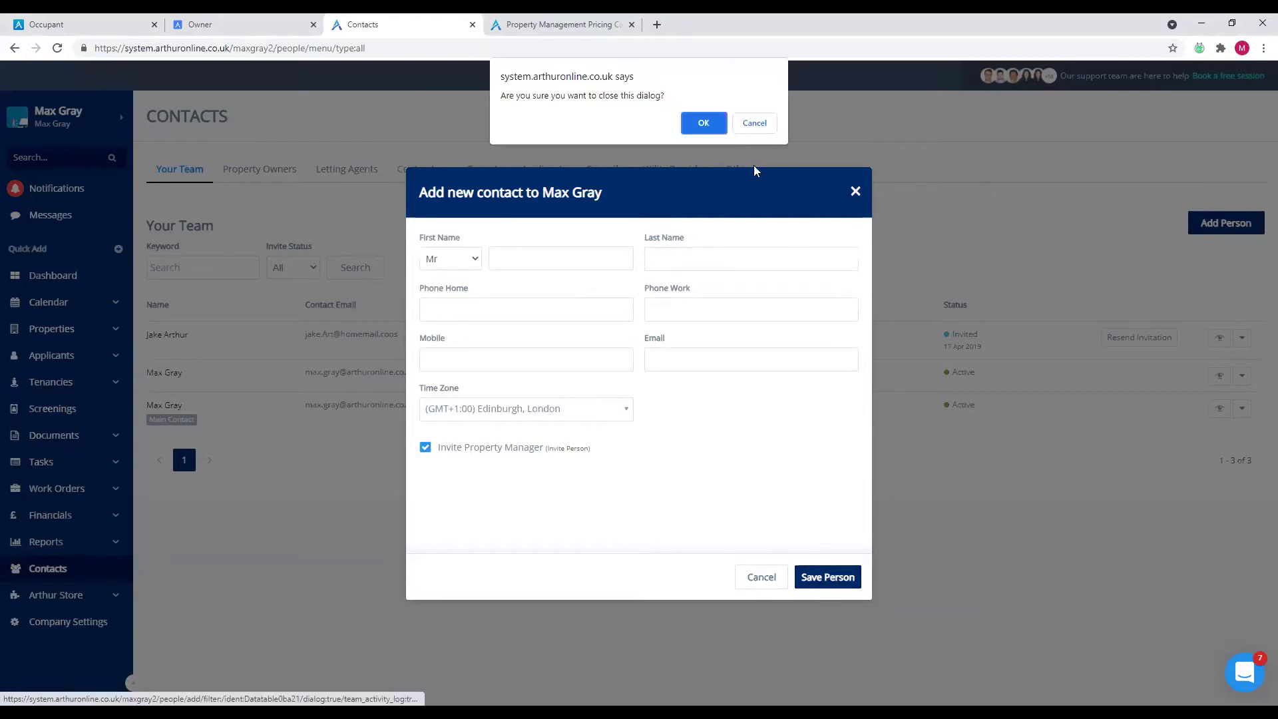
{"action": "left_click", "coordinate": [715, 124]}
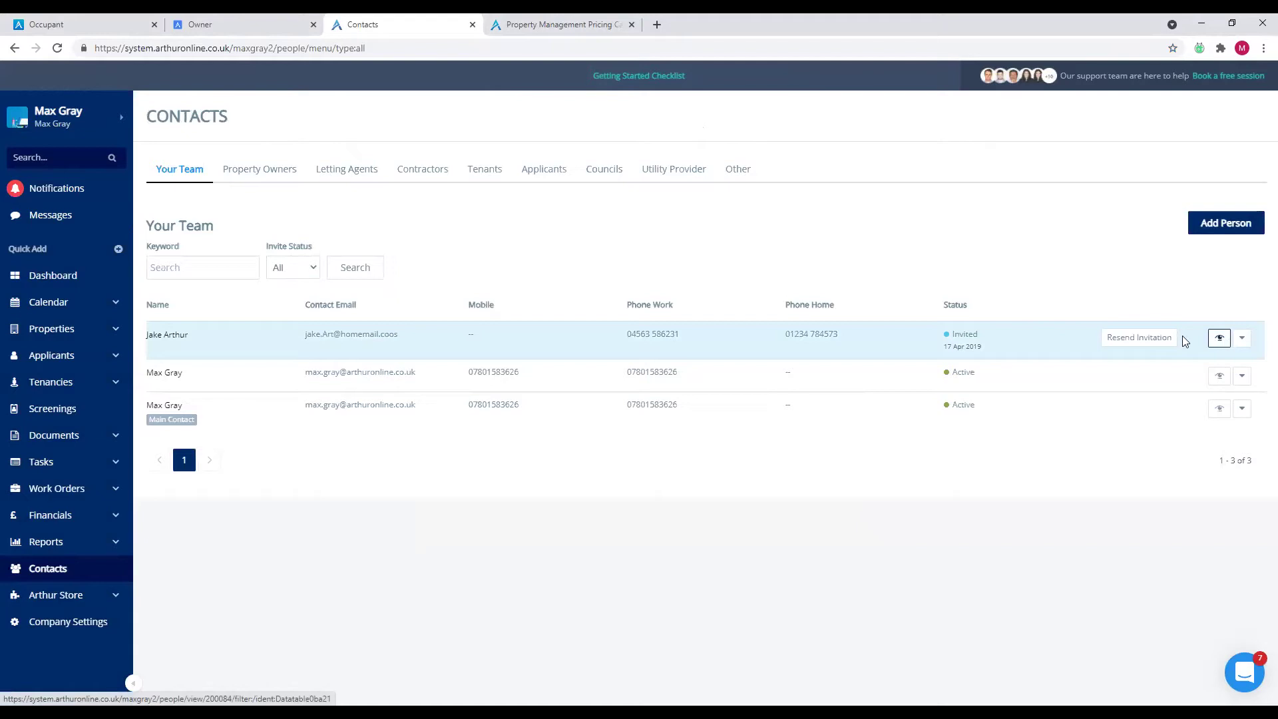
- Open the invited team member's record and examine their permissions, including the access levels offered for Access Management
{"action": "left_click", "coordinate": [1220, 339]}
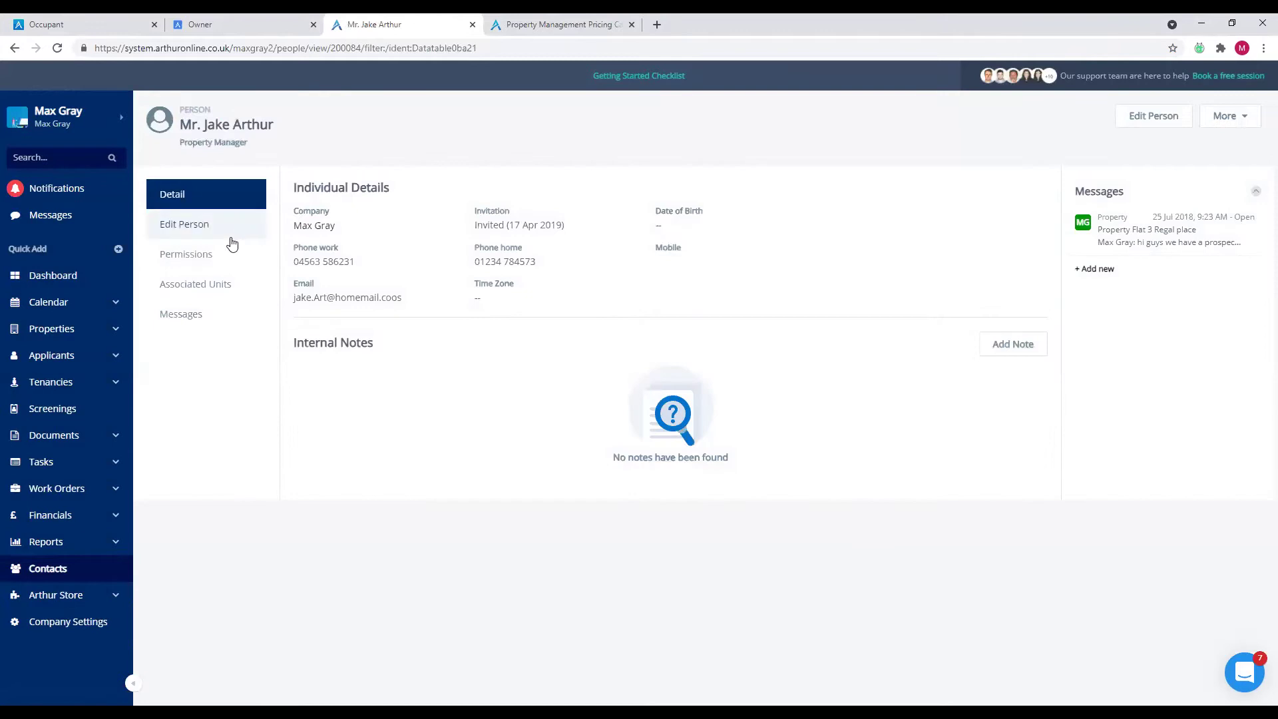
{"action": "left_click", "coordinate": [222, 253]}
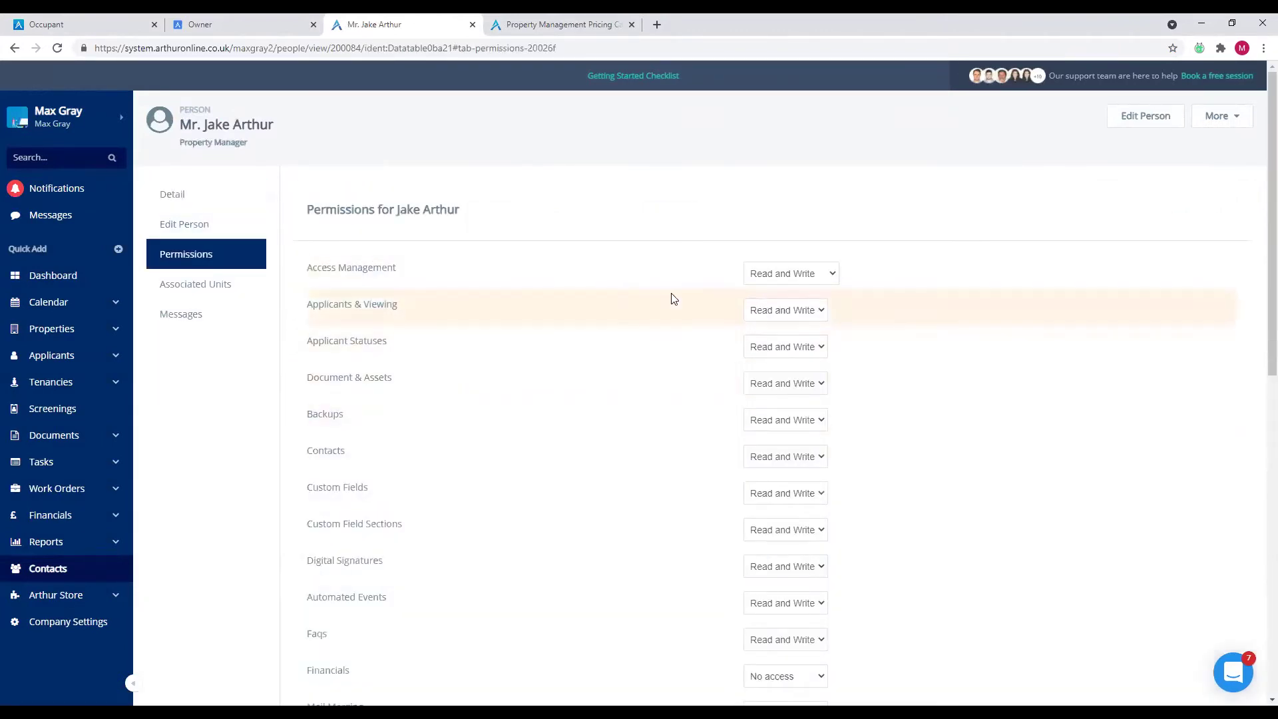
{"action": "left_click", "coordinate": [788, 273]}
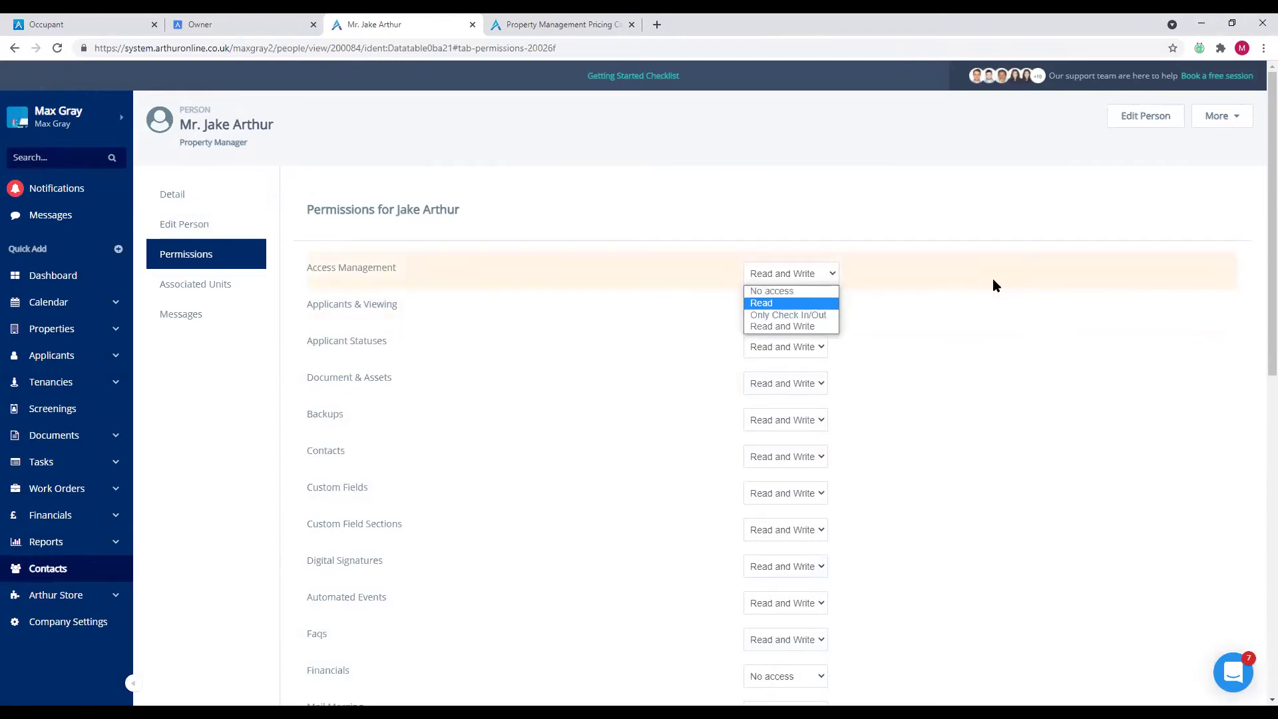
{"action": "scroll", "coordinate": [825, 306], "scroll_direction": "down", "scroll_amount": 2}
{"action": "scroll", "coordinate": [771, 177], "scroll_direction": "up", "scroll_amount": 2}
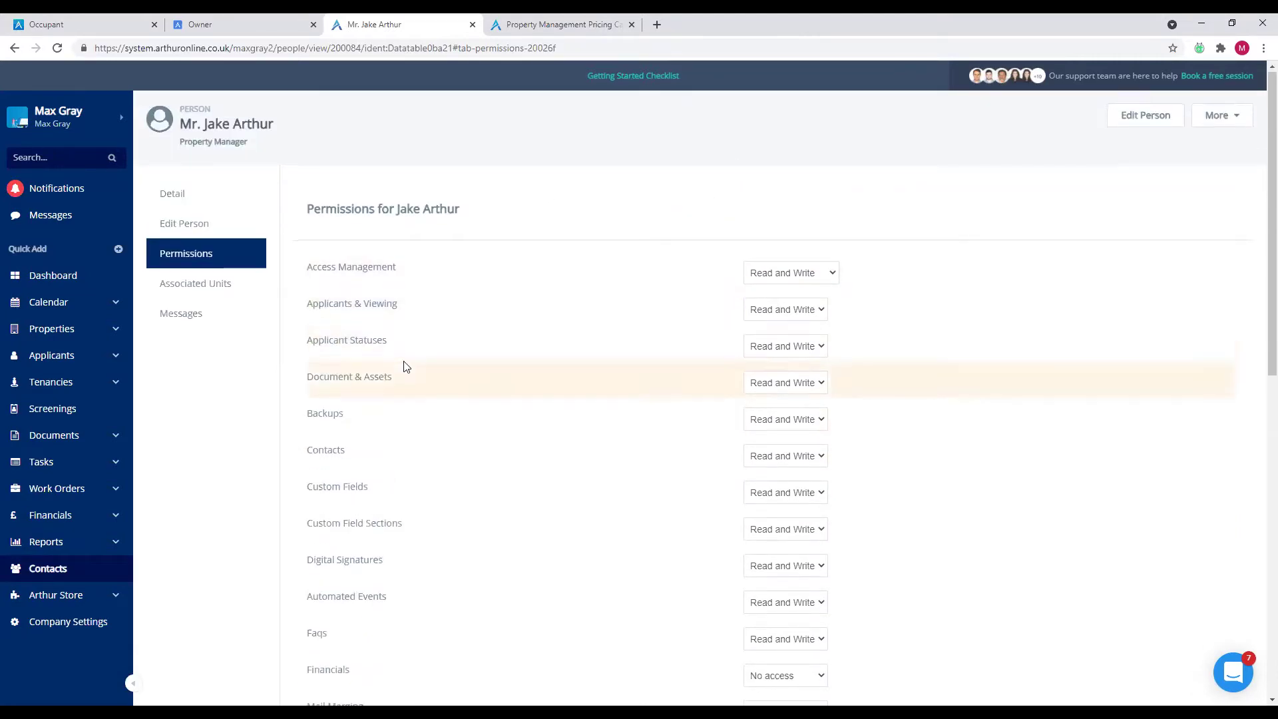
{"action": "scroll", "coordinate": [405, 365], "scroll_direction": "down", "scroll_amount": 1}
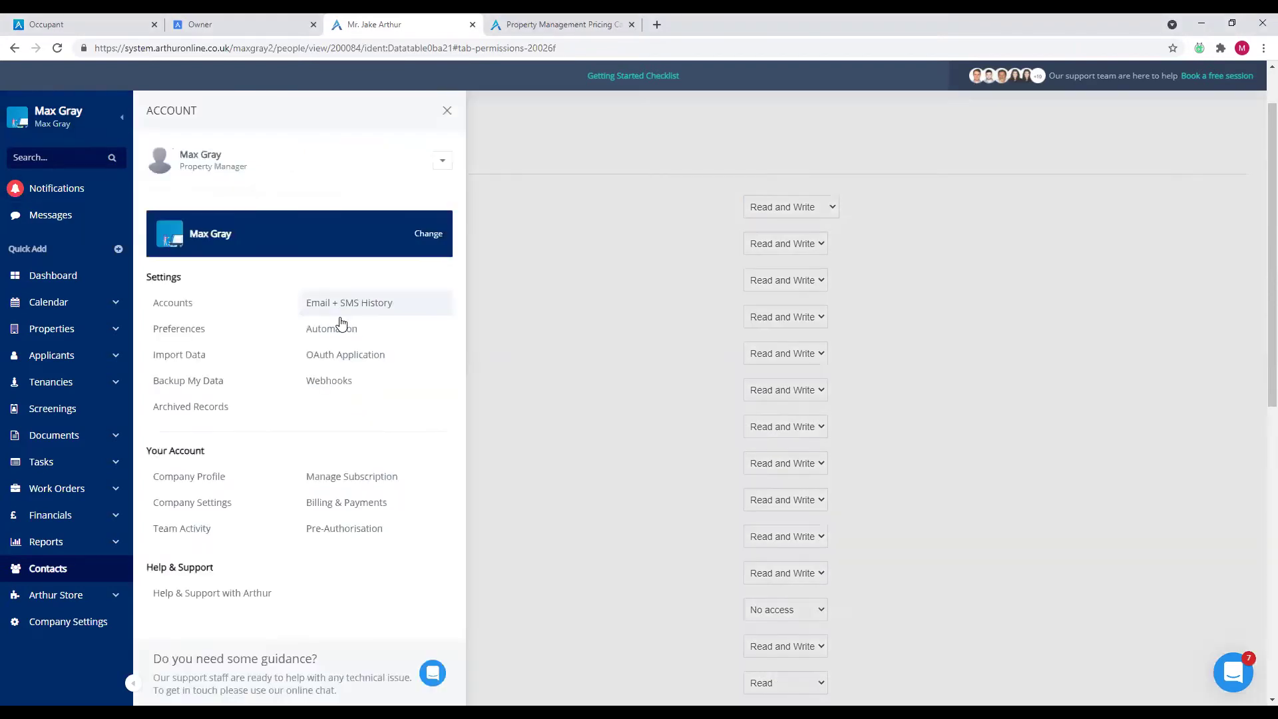
- Return to the automation settings
{"action": "left_click", "coordinate": [339, 326]}
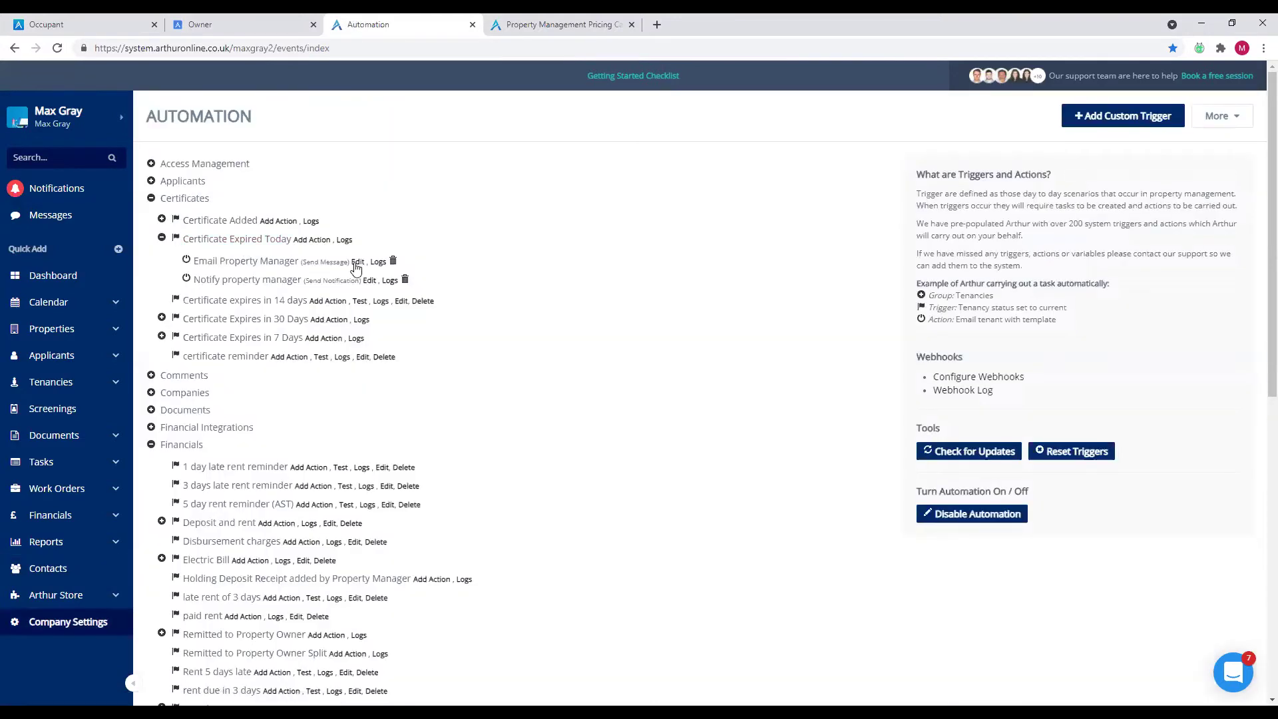
- Open the Certificate Expired Today trigger's Email Property Manager action, examine its available recipients and message, and close it without saving
{"action": "left_click", "coordinate": [357, 262]}
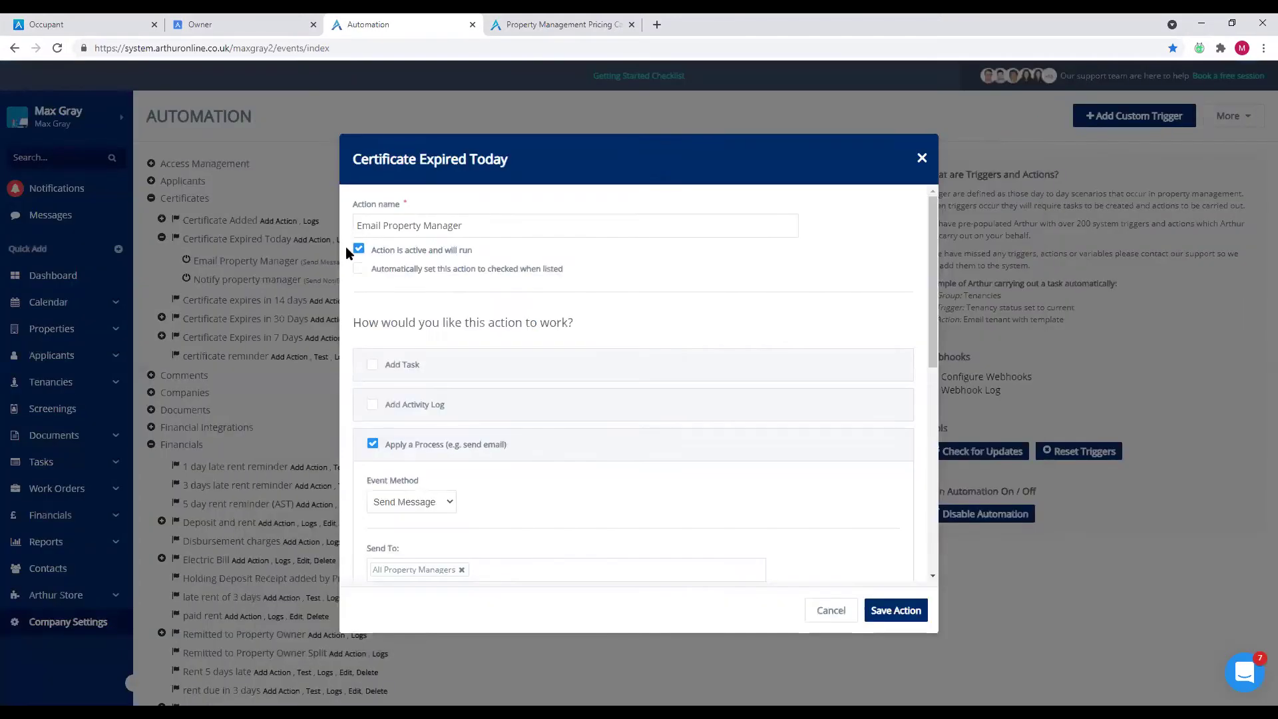
{"action": "scroll", "coordinate": [426, 460], "scroll_direction": "down", "scroll_amount": 2}
{"action": "left_click", "coordinate": [507, 503]}
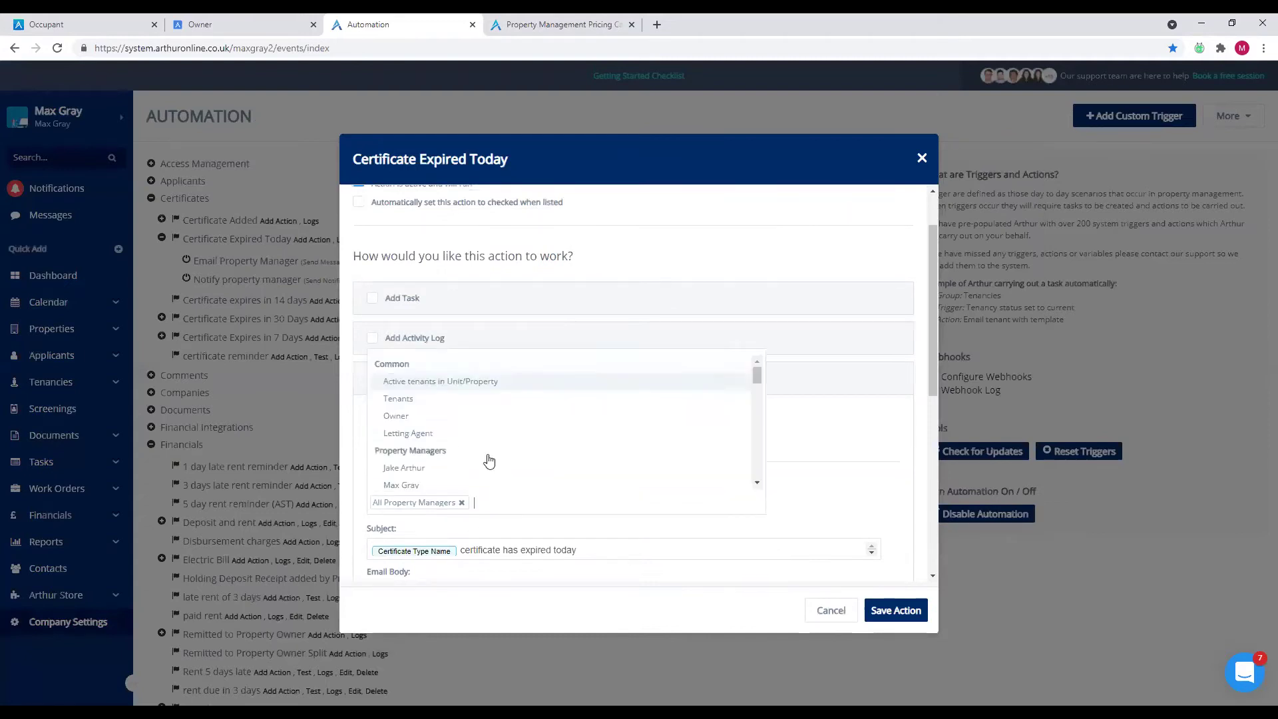
{"action": "scroll", "coordinate": [430, 396], "scroll_direction": "down", "scroll_amount": 10}
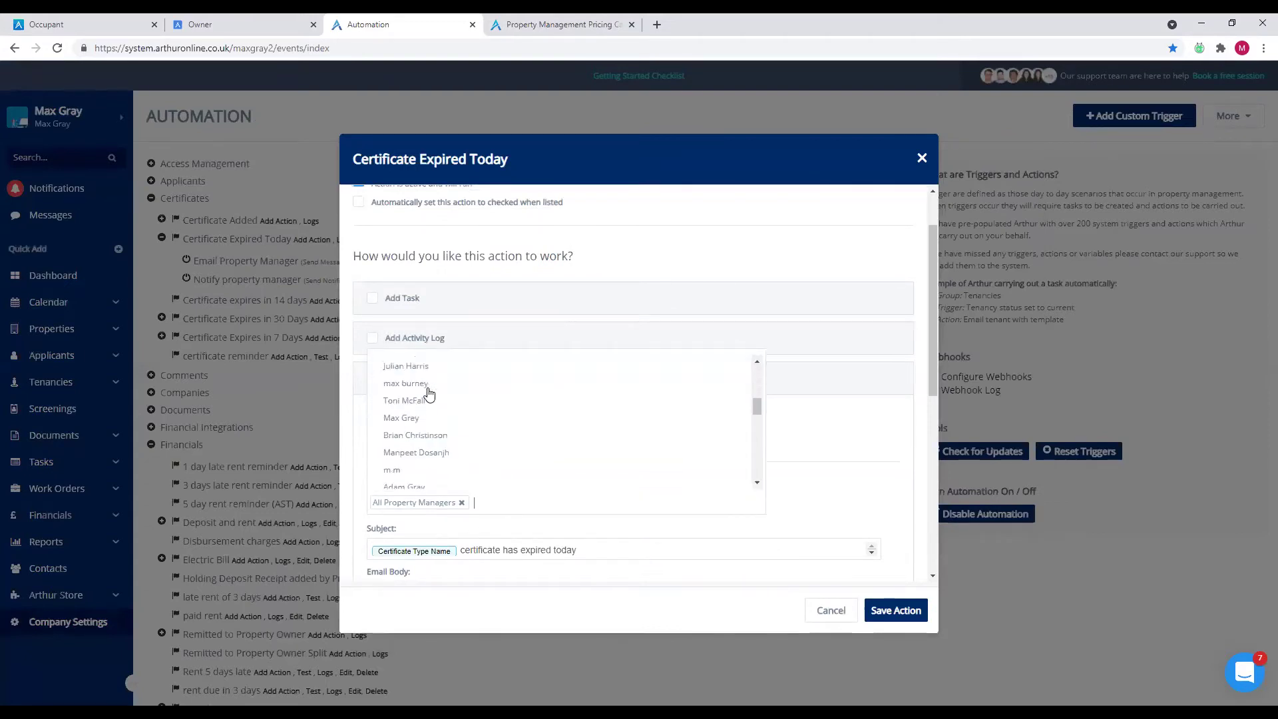
{"action": "scroll", "coordinate": [429, 394], "scroll_direction": "up", "scroll_amount": 10}
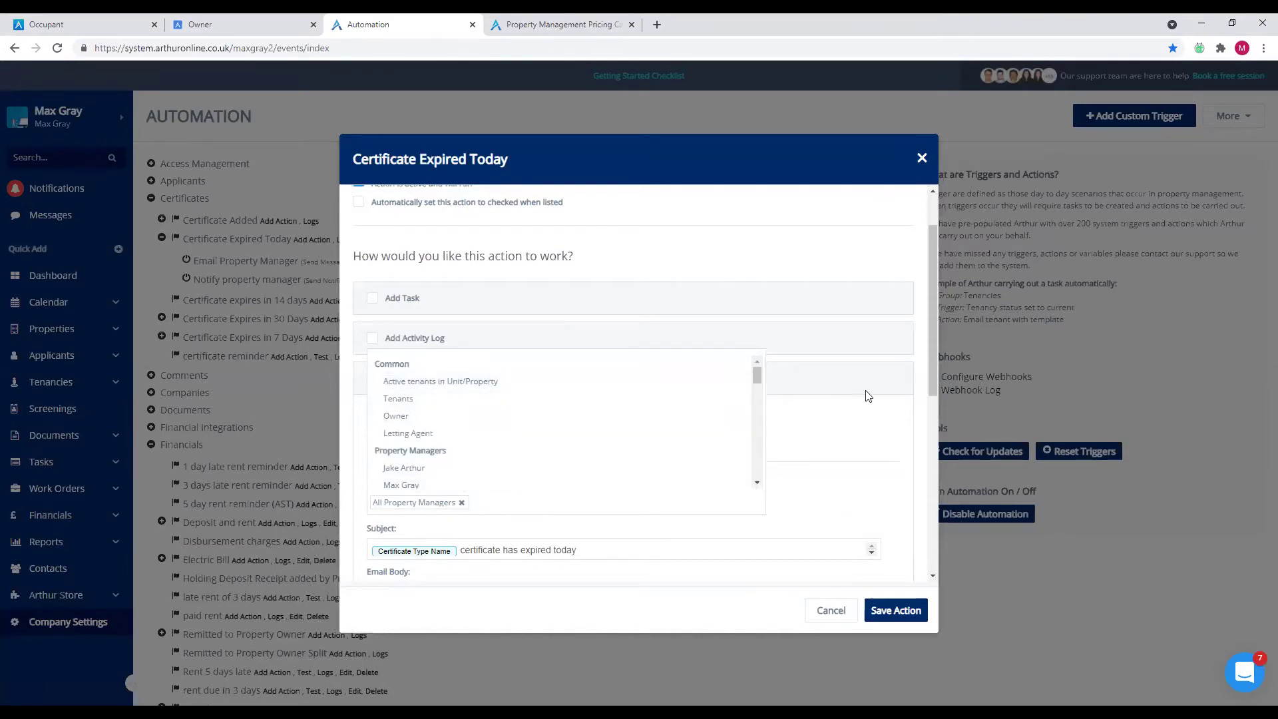
{"action": "left_click", "coordinate": [843, 445]}
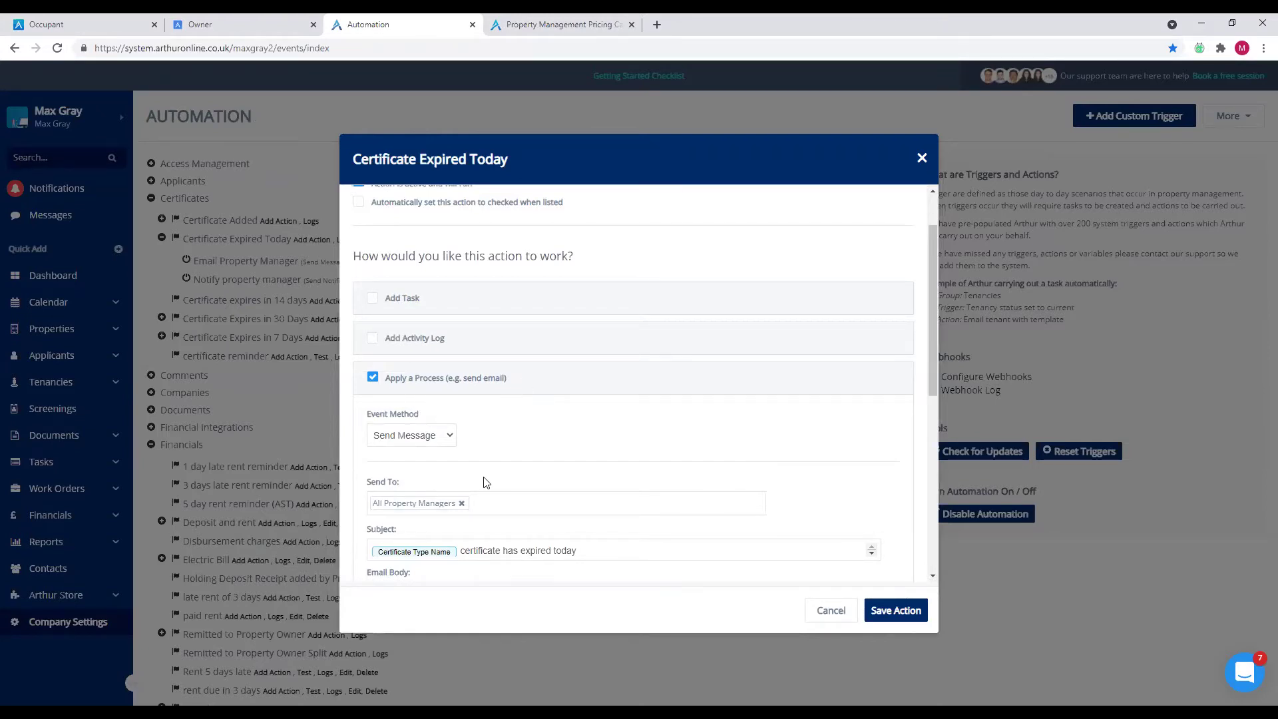
{"action": "scroll", "coordinate": [486, 470], "scroll_direction": "down", "scroll_amount": 1}
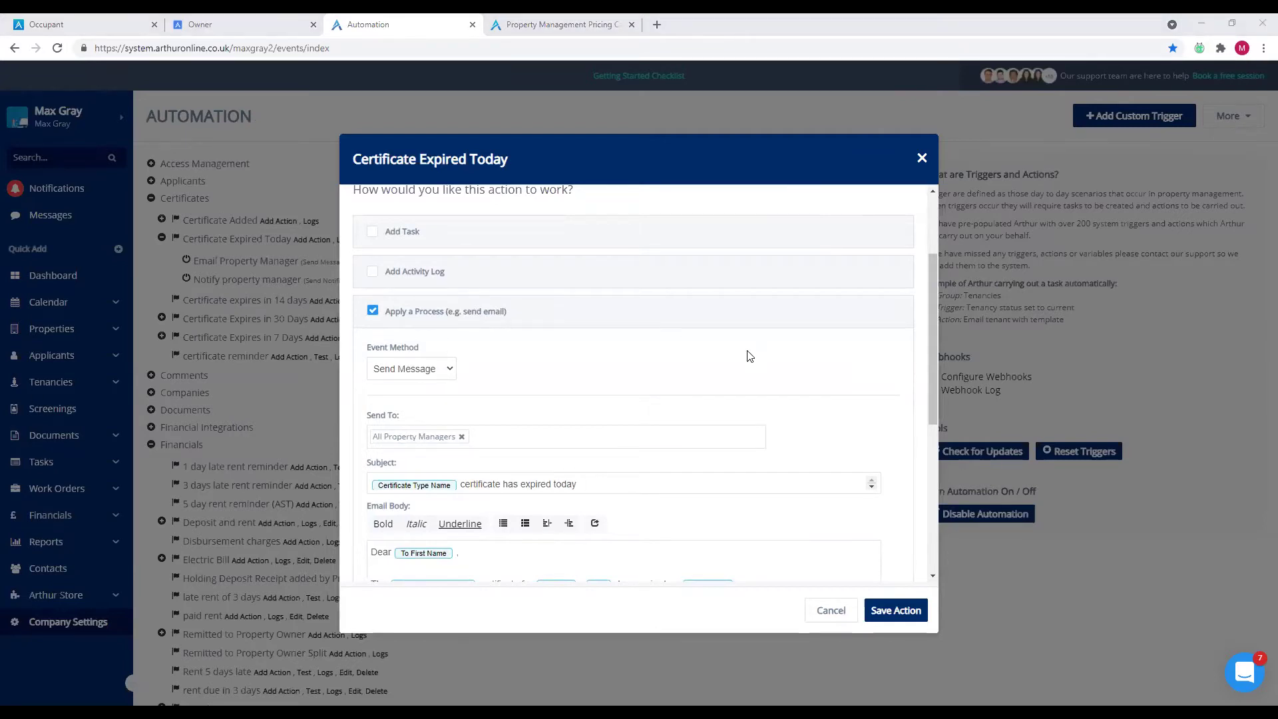
{"action": "left_click", "coordinate": [921, 159]}
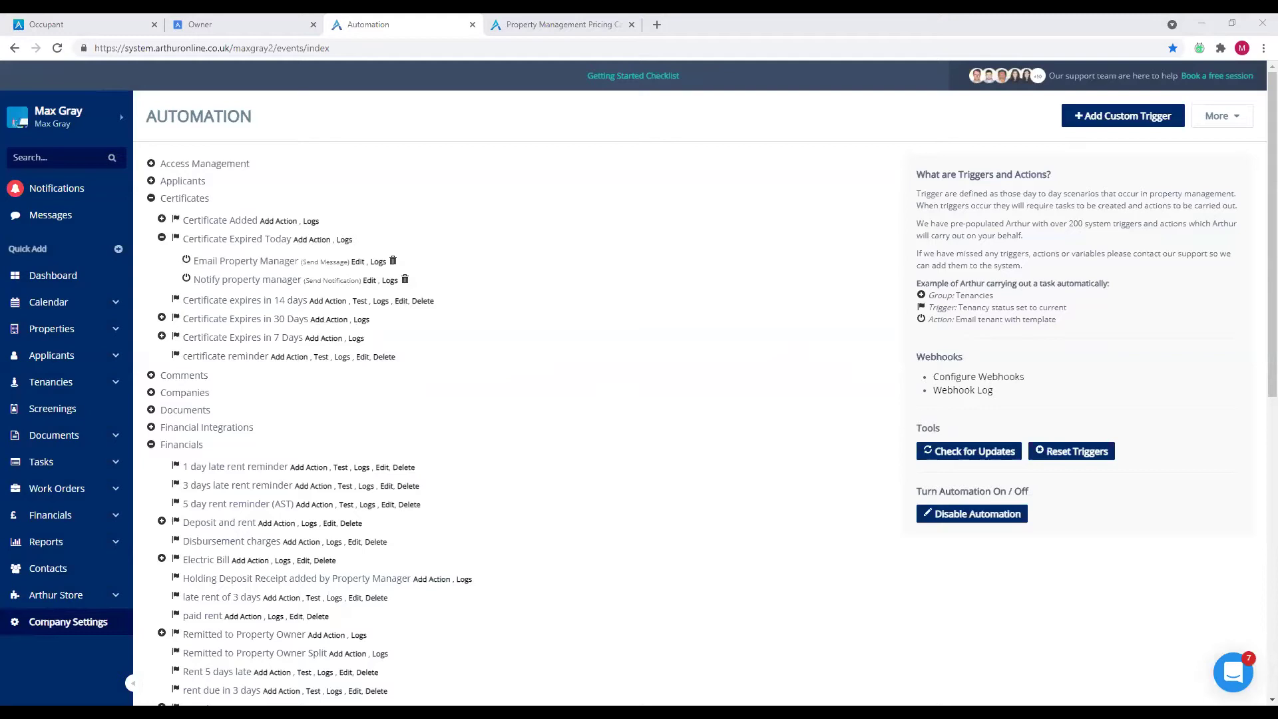
- Switch to the Occupant tenant app and examine the tenant's rent charges under Payments
{"action": "left_click", "coordinate": [119, 20]}
{"action": "left_click", "coordinate": [557, 496]}
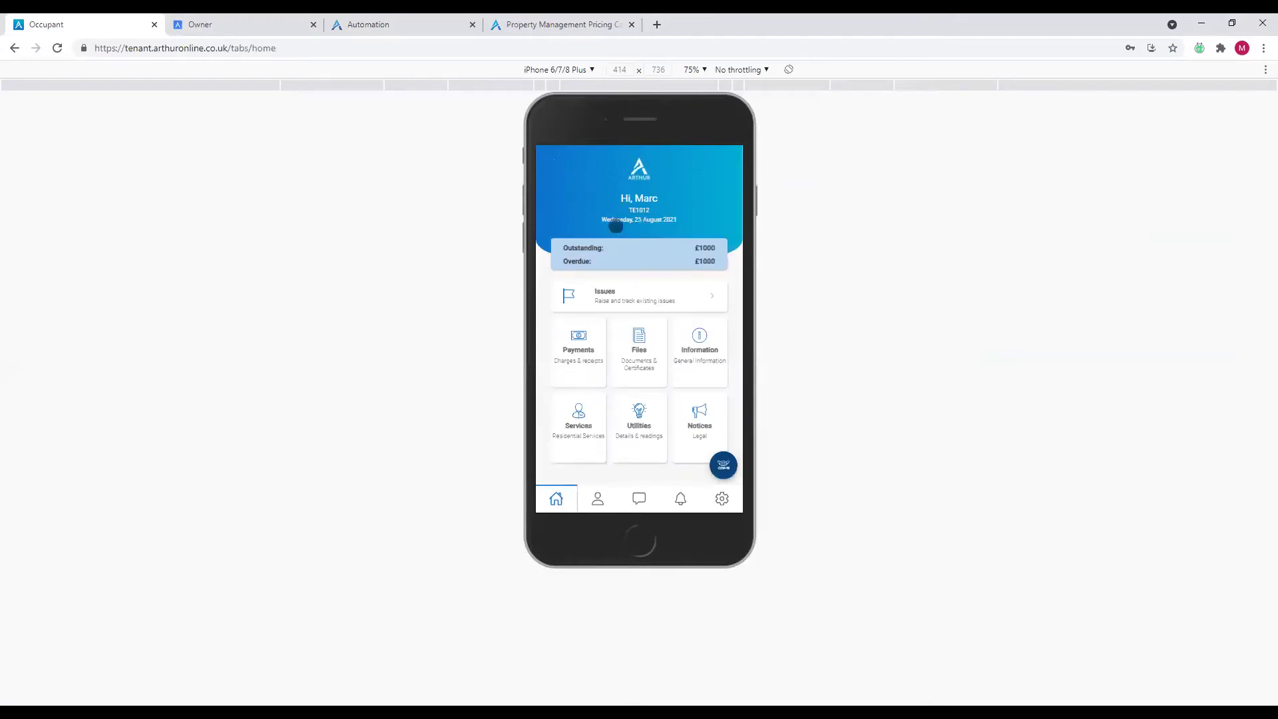
{"action": "left_click", "coordinate": [571, 347]}
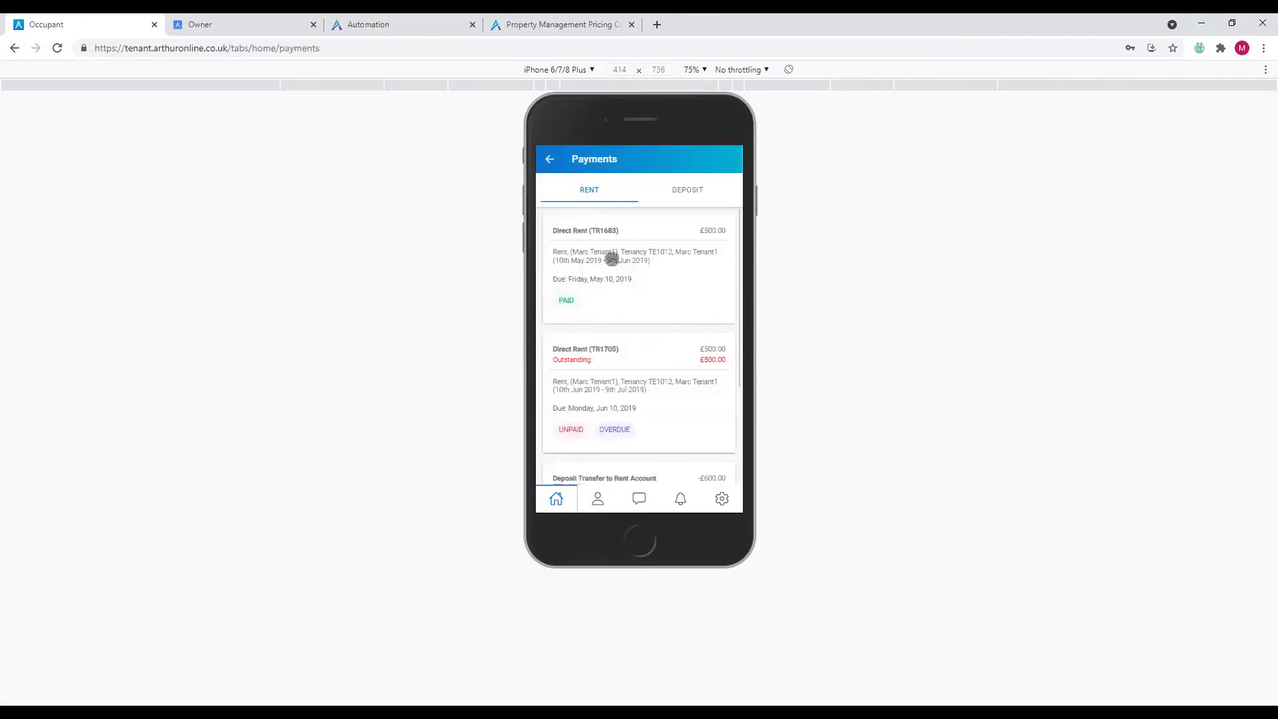
{"action": "scroll", "coordinate": [591, 271], "scroll_direction": "down", "scroll_amount": 3}
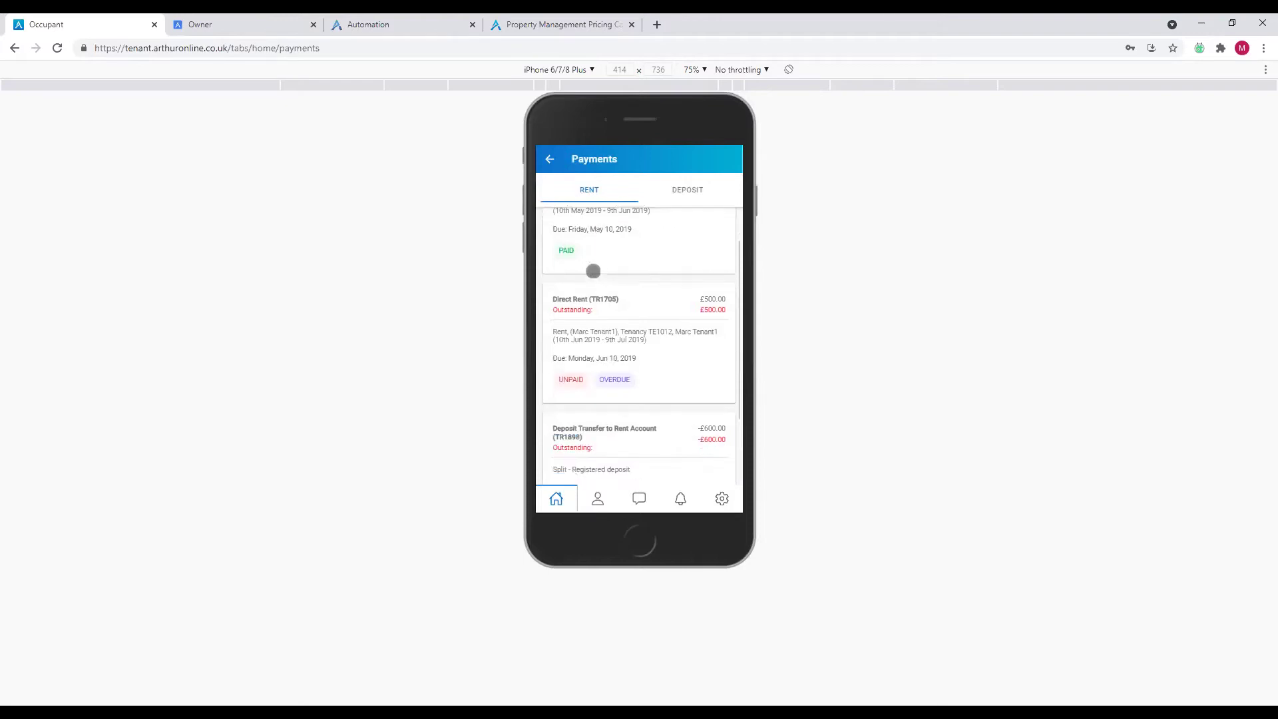
{"action": "scroll", "coordinate": [590, 271], "scroll_direction": "up", "scroll_amount": 3}
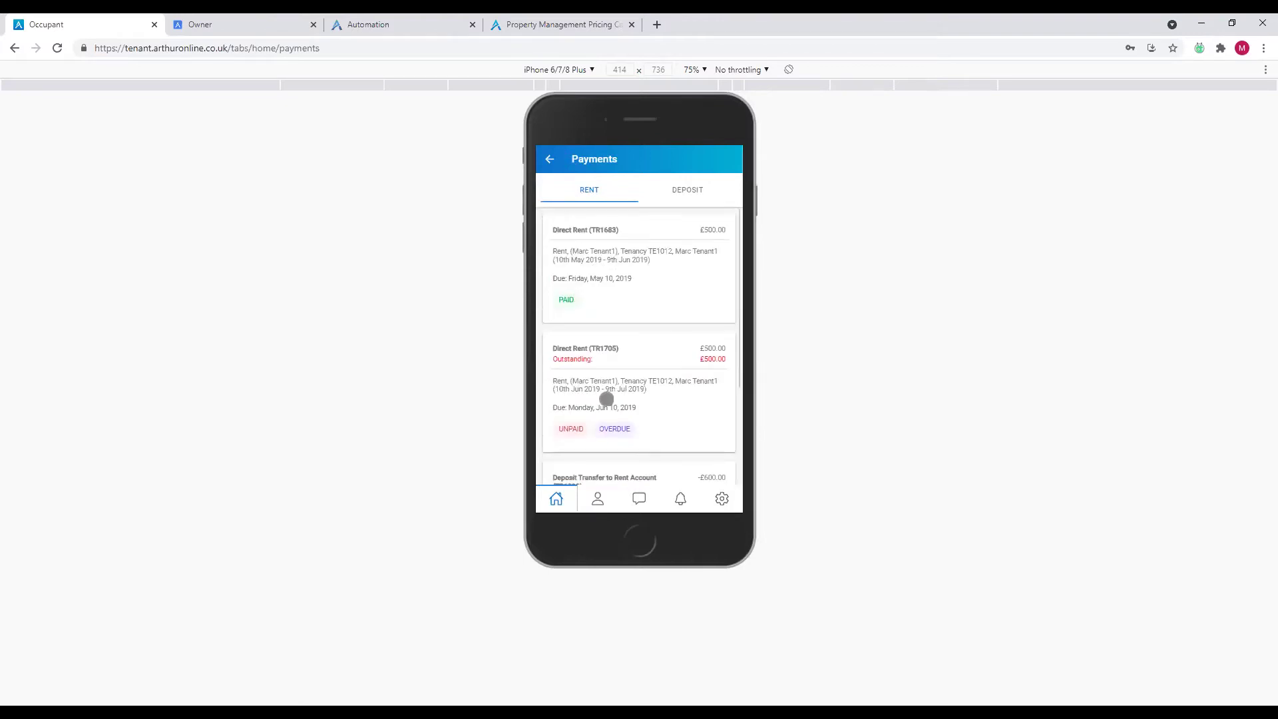
{"action": "scroll", "coordinate": [604, 400], "scroll_direction": "down", "scroll_amount": 2}
{"action": "scroll", "coordinate": [612, 359], "scroll_direction": "up", "scroll_amount": 2}
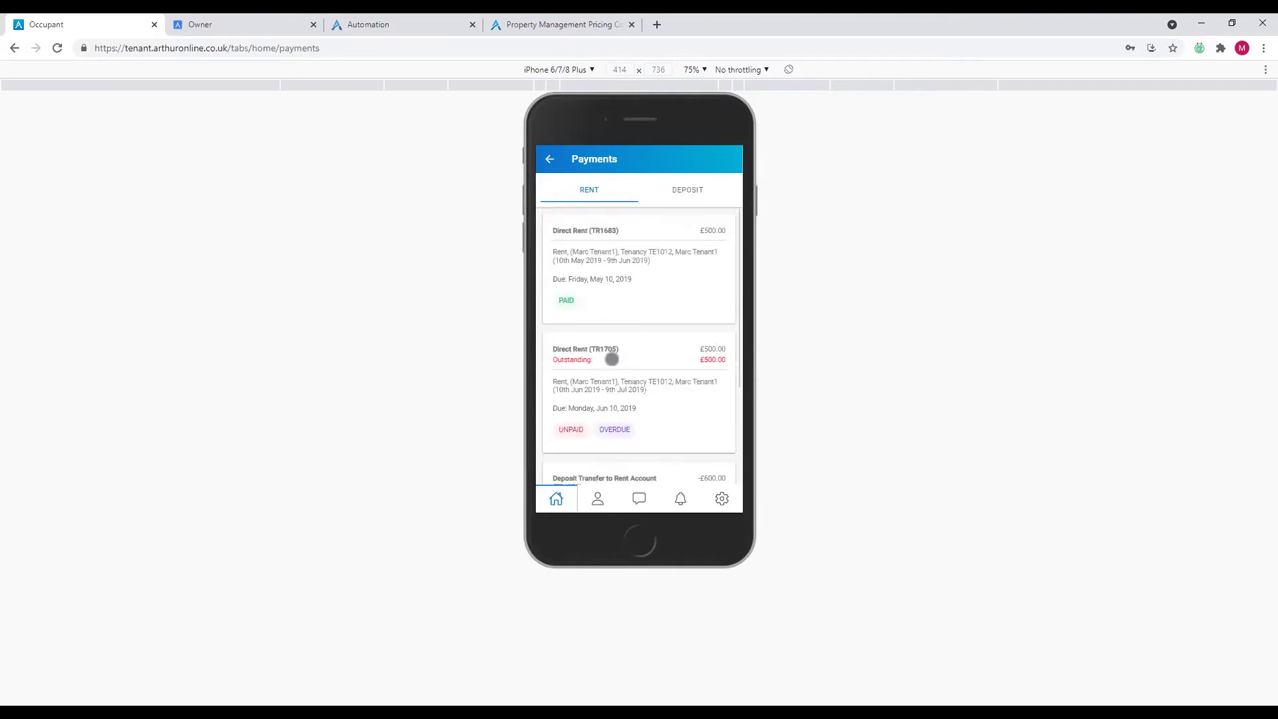
- Return to the Automation page, collapse the Certificates and Financials groups, and expand the Late rent 7 days trigger under Rents
{"action": "left_click", "coordinate": [400, 27]}
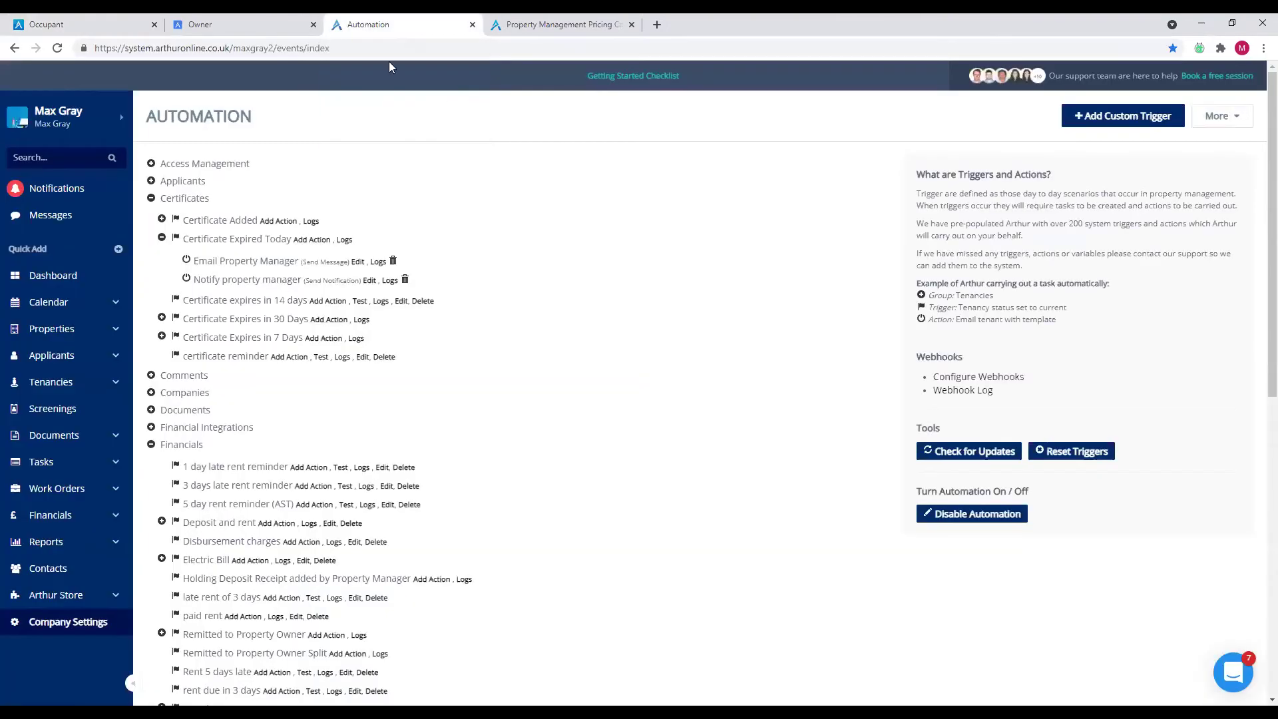
{"action": "left_click", "coordinate": [185, 199]}
{"action": "left_click", "coordinate": [181, 286]}
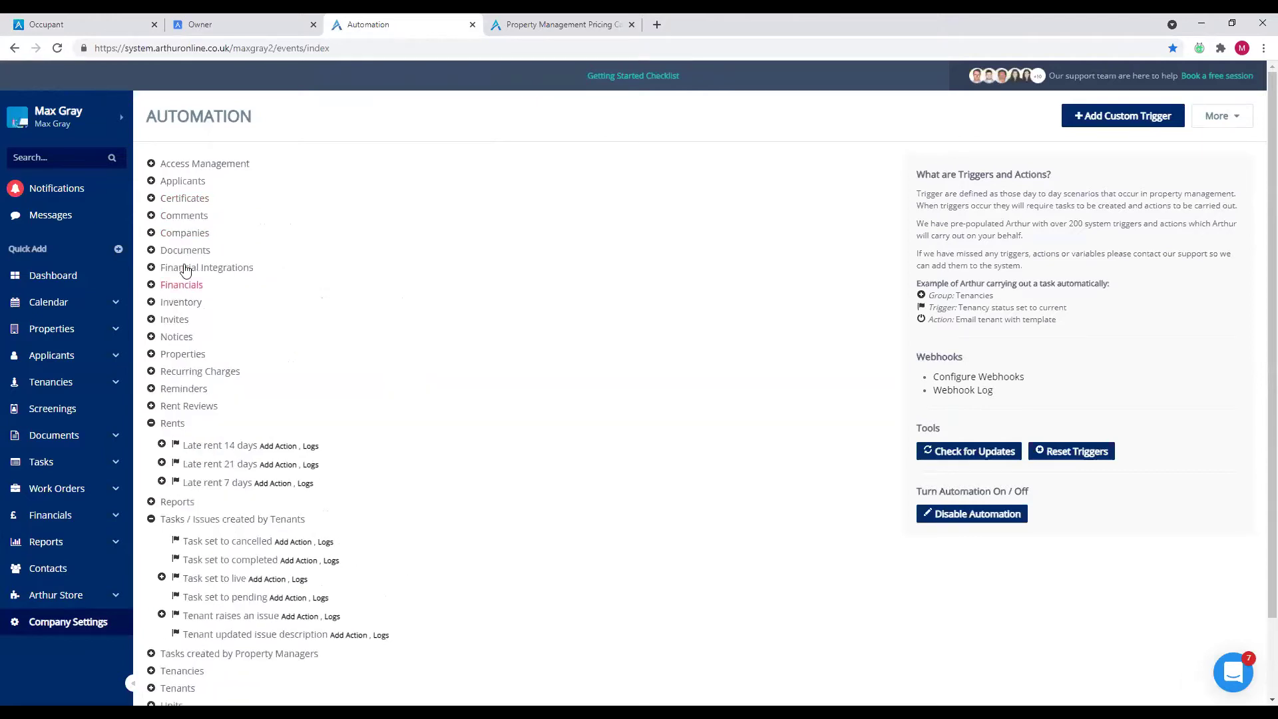
{"action": "scroll", "coordinate": [233, 486], "scroll_direction": "down", "scroll_amount": 1}
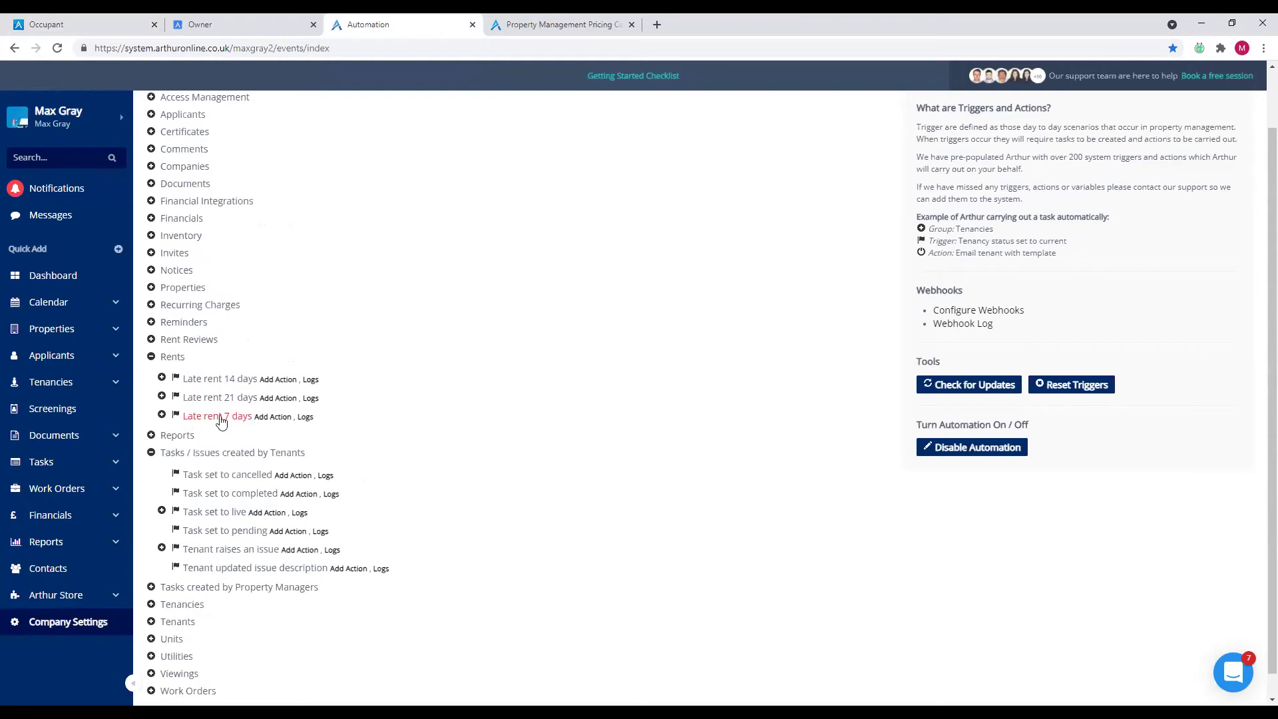
{"action": "left_click", "coordinate": [219, 418]}
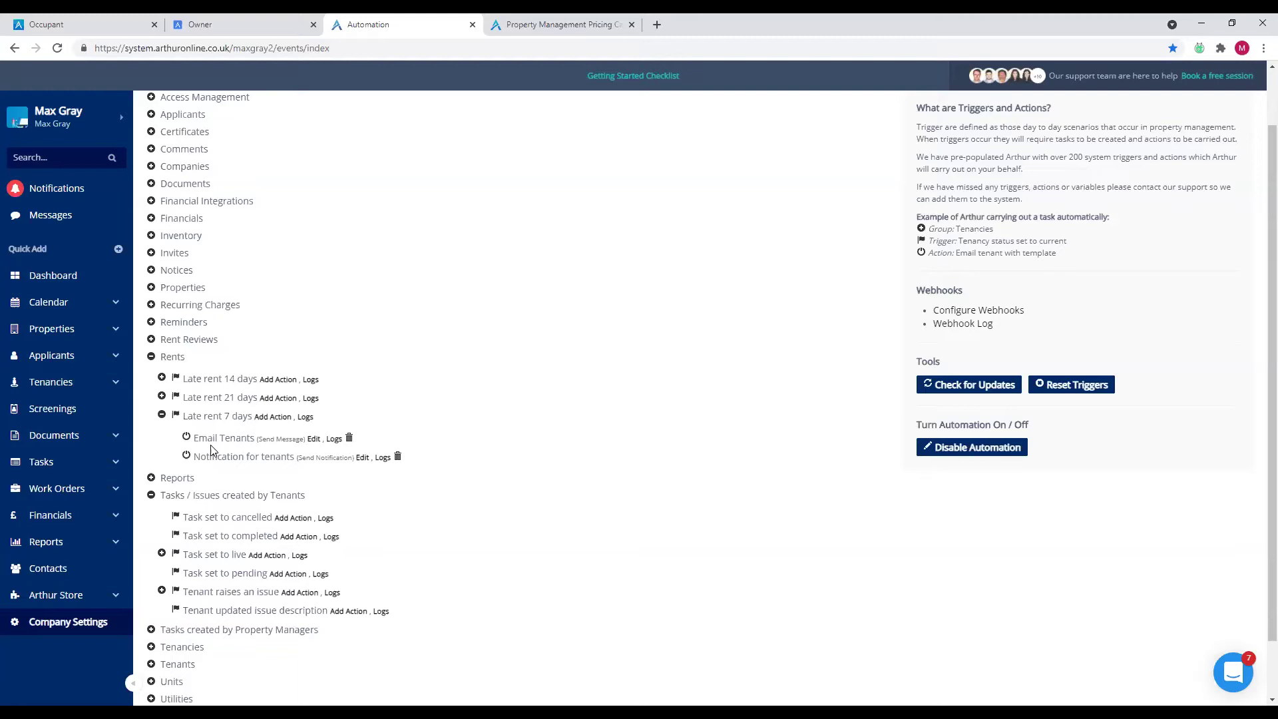
- Open the Late rent 7 days trigger's Email Tenants action and read its recipient, subject and email body
{"action": "left_click", "coordinate": [313, 439]}
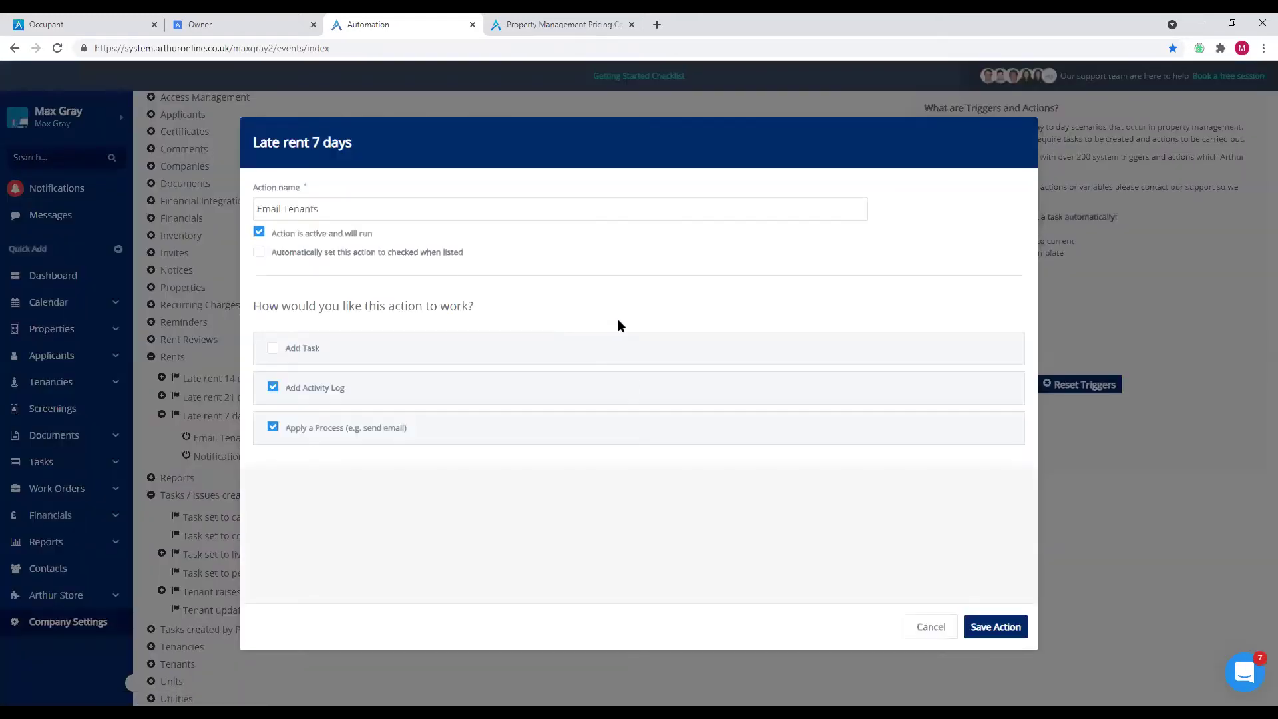
{"action": "scroll", "coordinate": [505, 424], "scroll_direction": "down", "scroll_amount": 6}
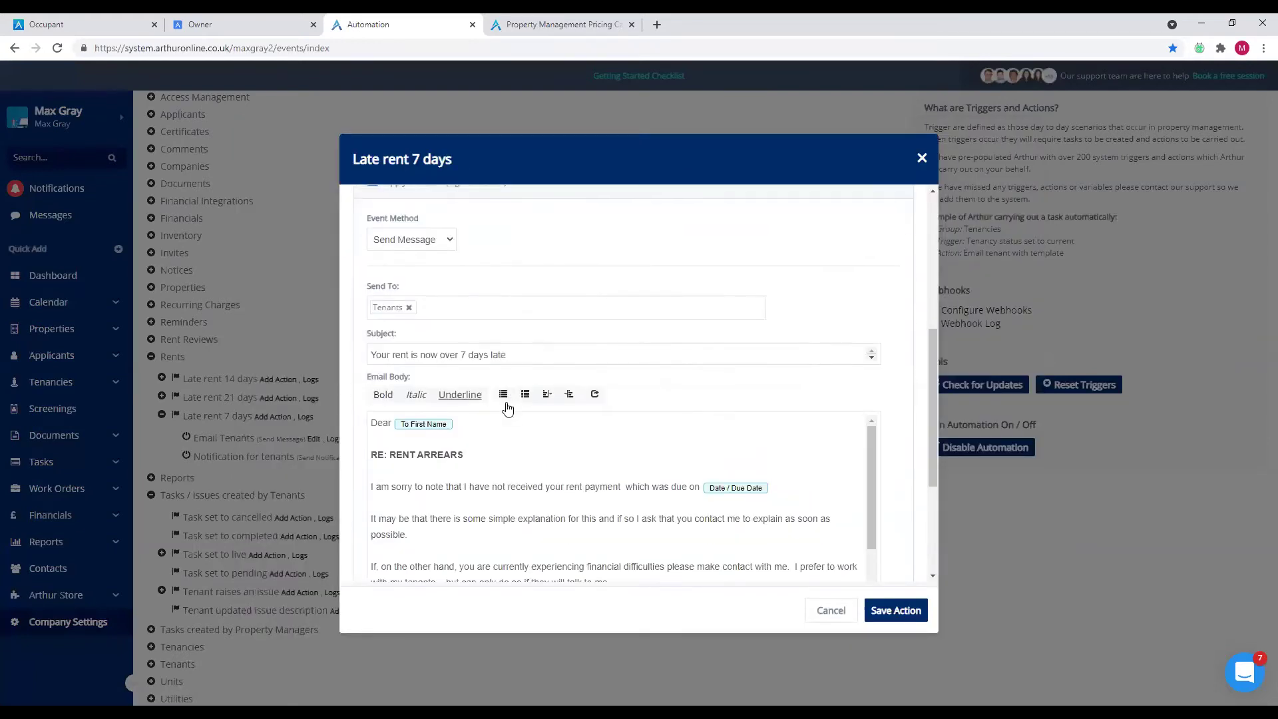
{"action": "scroll", "coordinate": [536, 381], "scroll_direction": "down", "scroll_amount": 3}
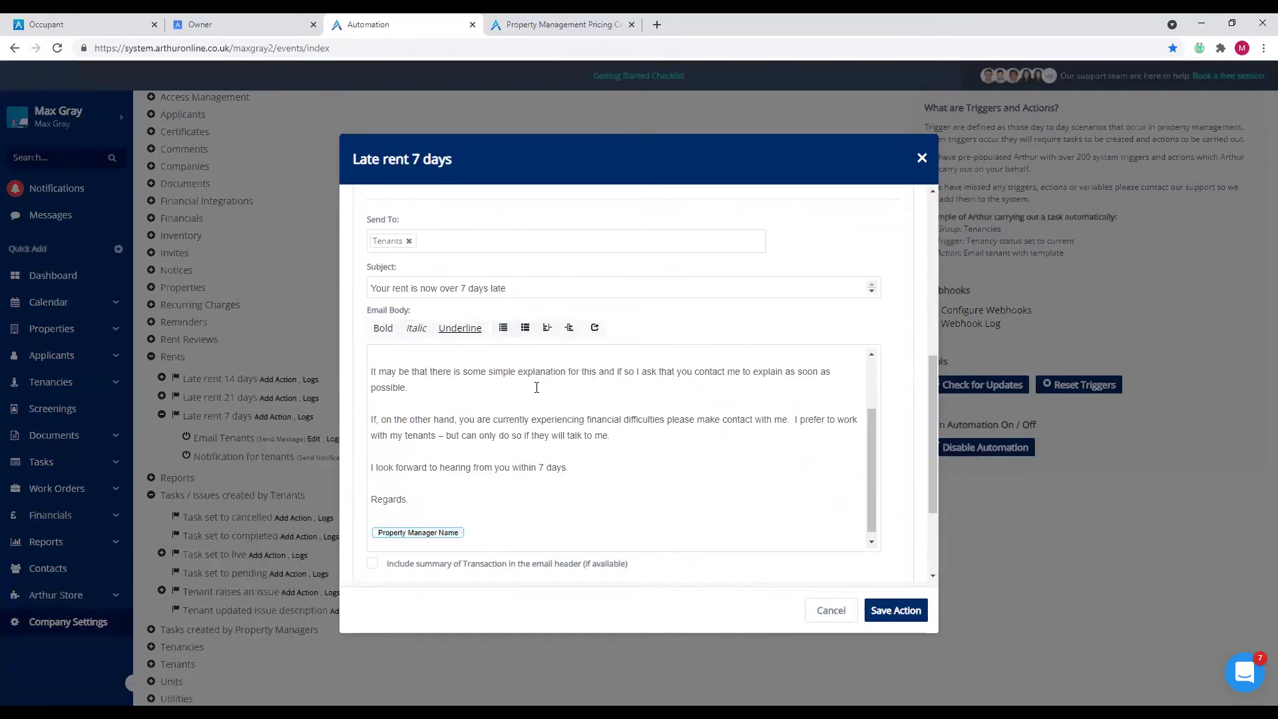
{"action": "scroll", "coordinate": [536, 399], "scroll_direction": "up", "scroll_amount": 3}
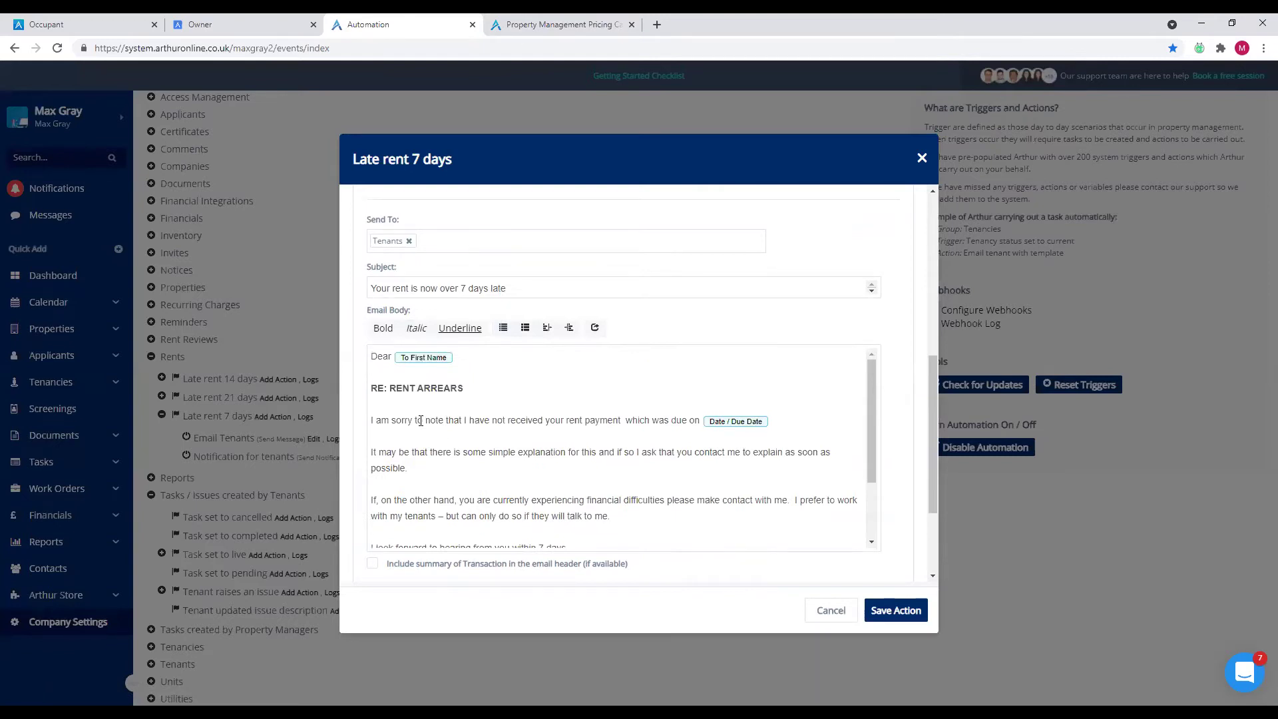
{"action": "left_click_drag", "start_coordinate": [422, 420], "coordinate": [600, 421]}
{"action": "left_click", "coordinate": [600, 421]}
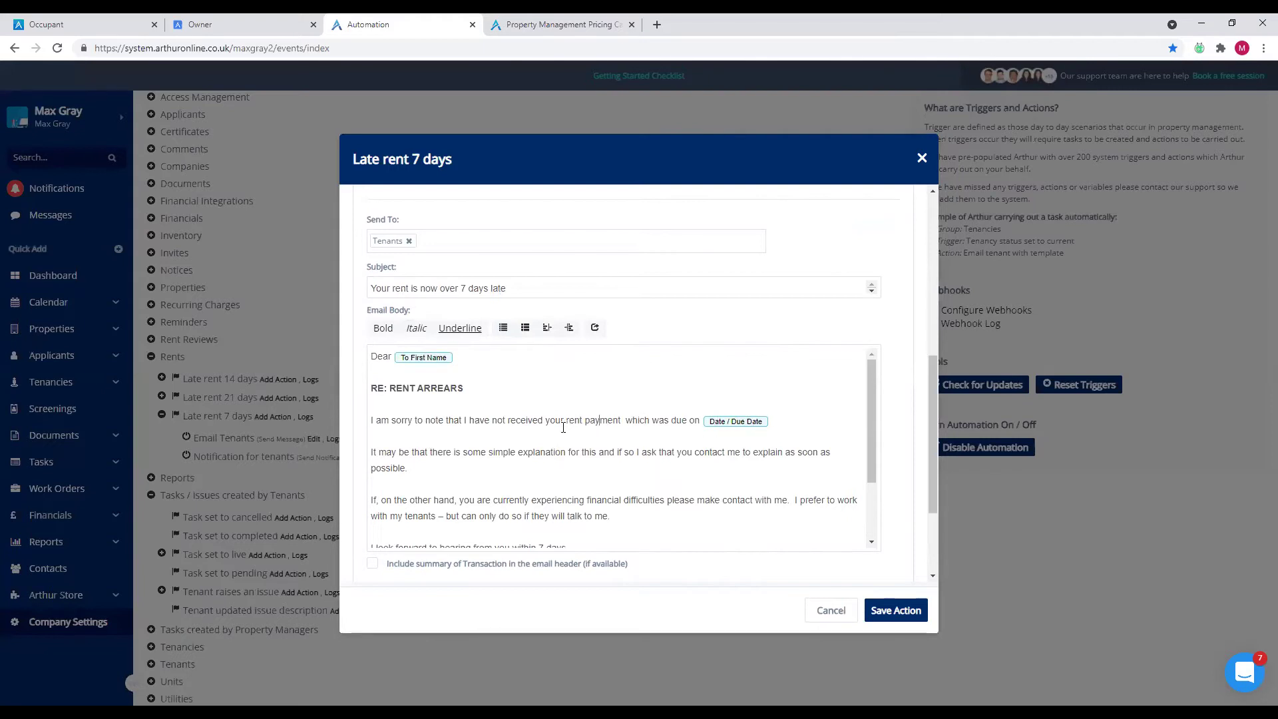
{"action": "scroll", "coordinate": [499, 421], "scroll_direction": "down", "scroll_amount": 1}
{"action": "type", "text": "."}
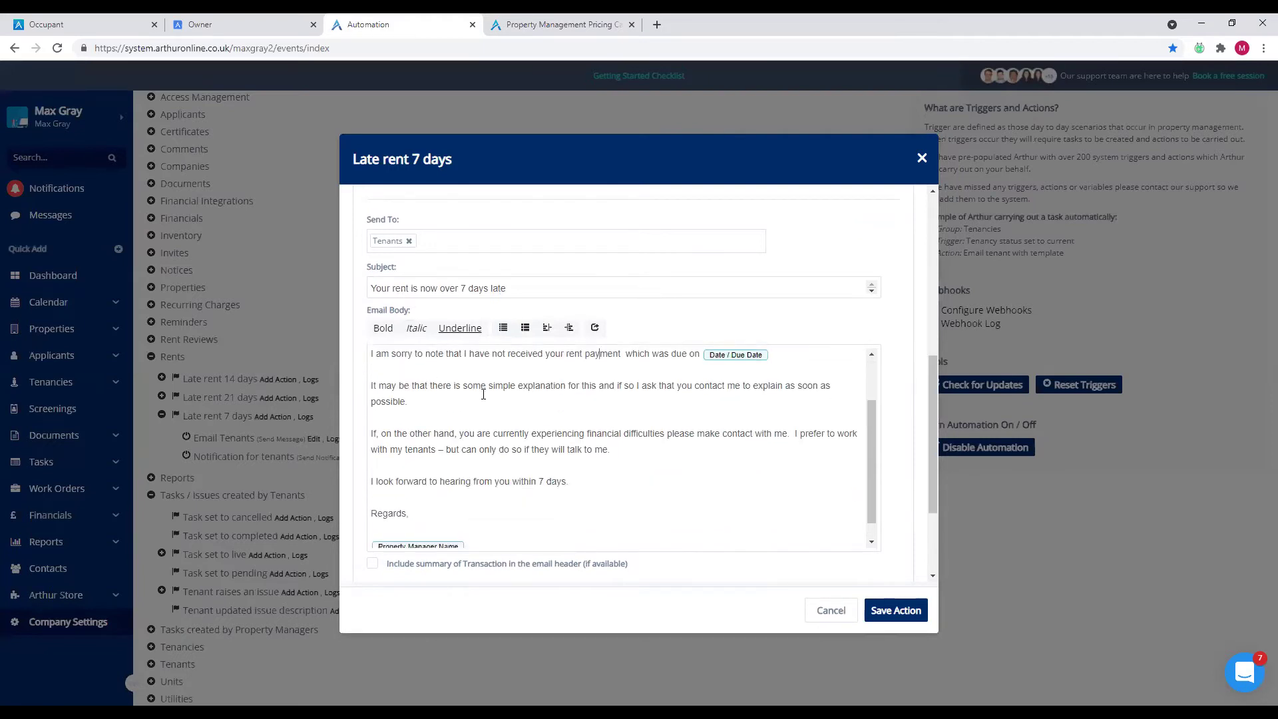
- Try adding filler text after "as soon as possible." in the email body, remove it, and close the action without saving
{"action": "left_click", "coordinate": [418, 401]}
{"action": "type", "text": "hdefgheofhppg"}
{"action": "key", "text": "BackSpace"}
{"action": "key", "text": "BackSpace"}
{"action": "key", "text": "BackSpace"}
{"action": "key", "text": "BackSpace"}
{"action": "key", "text": "BackSpace"}
{"action": "key", "text": "BackSpace"}
{"action": "key", "text": "BackSpace"}
{"action": "key", "text": "BackSpace"}
{"action": "key", "text": "BackSpace"}
{"action": "key", "text": "BackSpace"}
{"action": "key", "text": "BackSpace"}
{"action": "key", "text": "BackSpace"}
{"action": "left_click", "coordinate": [418, 400]}
{"action": "left_click", "coordinate": [921, 160]}
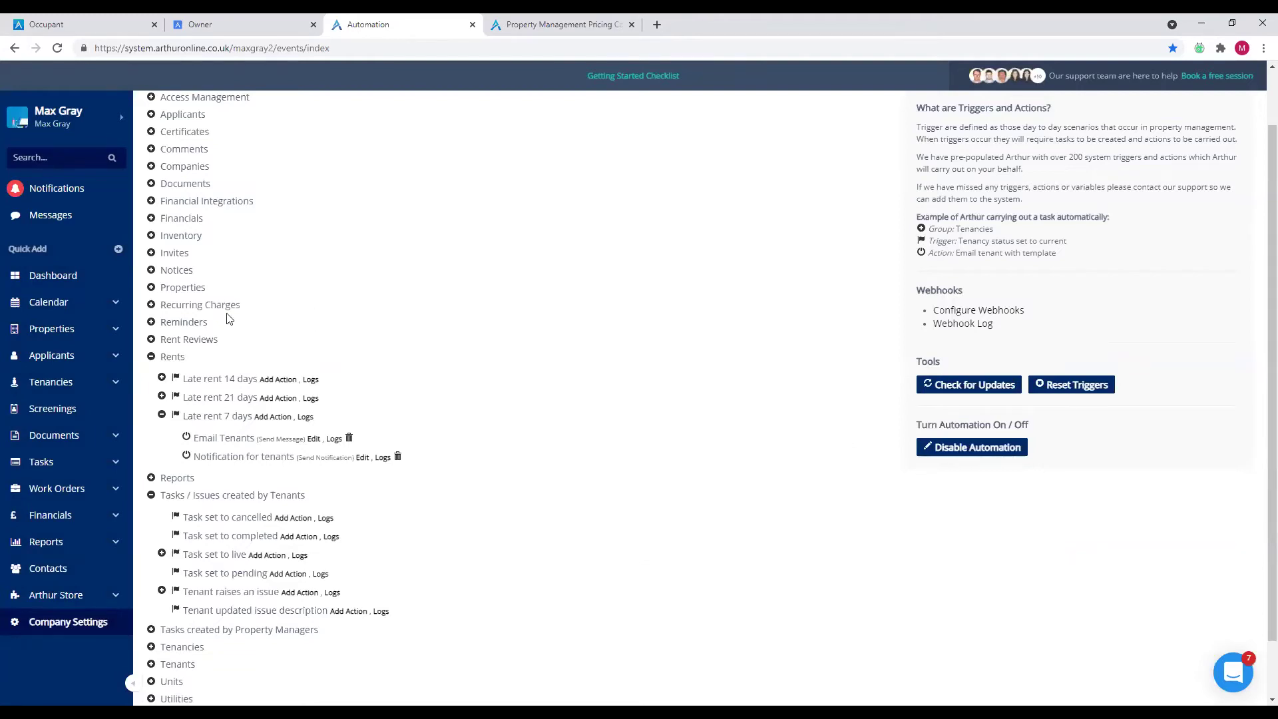
- Open the tenancies list and create a blue tag named Monthly on the first tenancy
{"action": "left_click", "coordinate": [47, 382]}
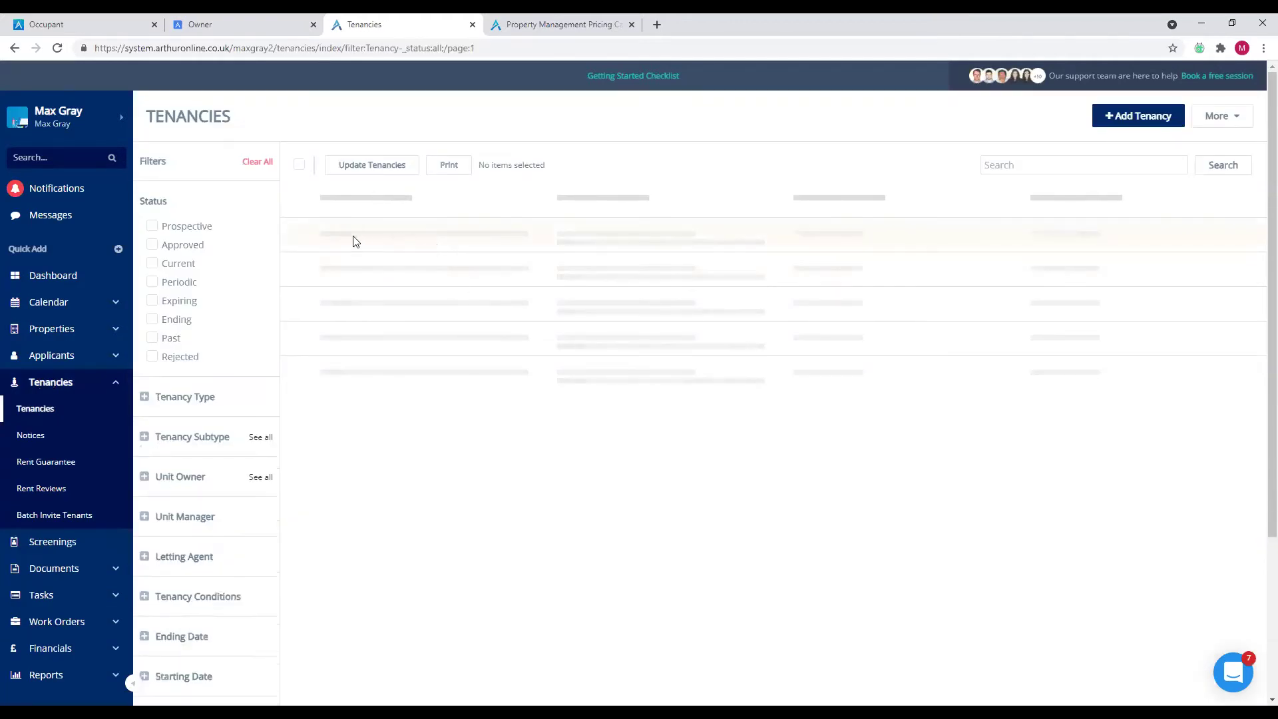
{"action": "left_click", "coordinate": [489, 297]}
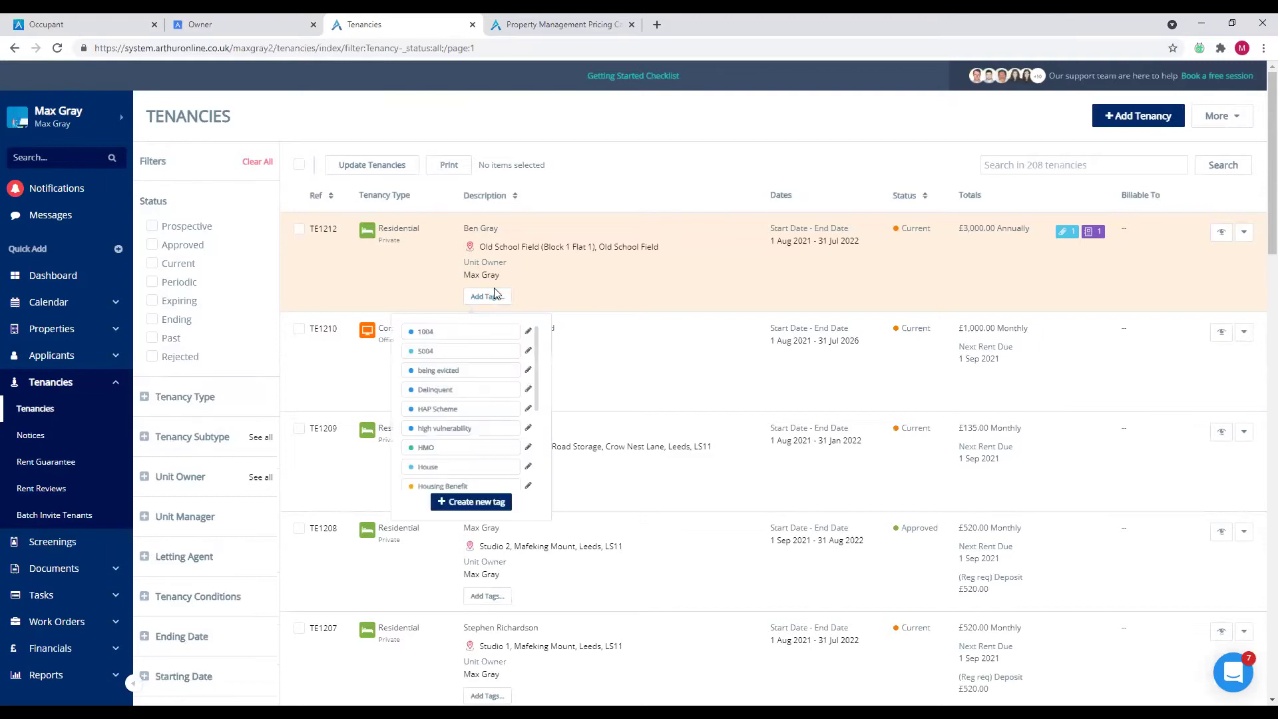
{"action": "left_click", "coordinate": [488, 506]}
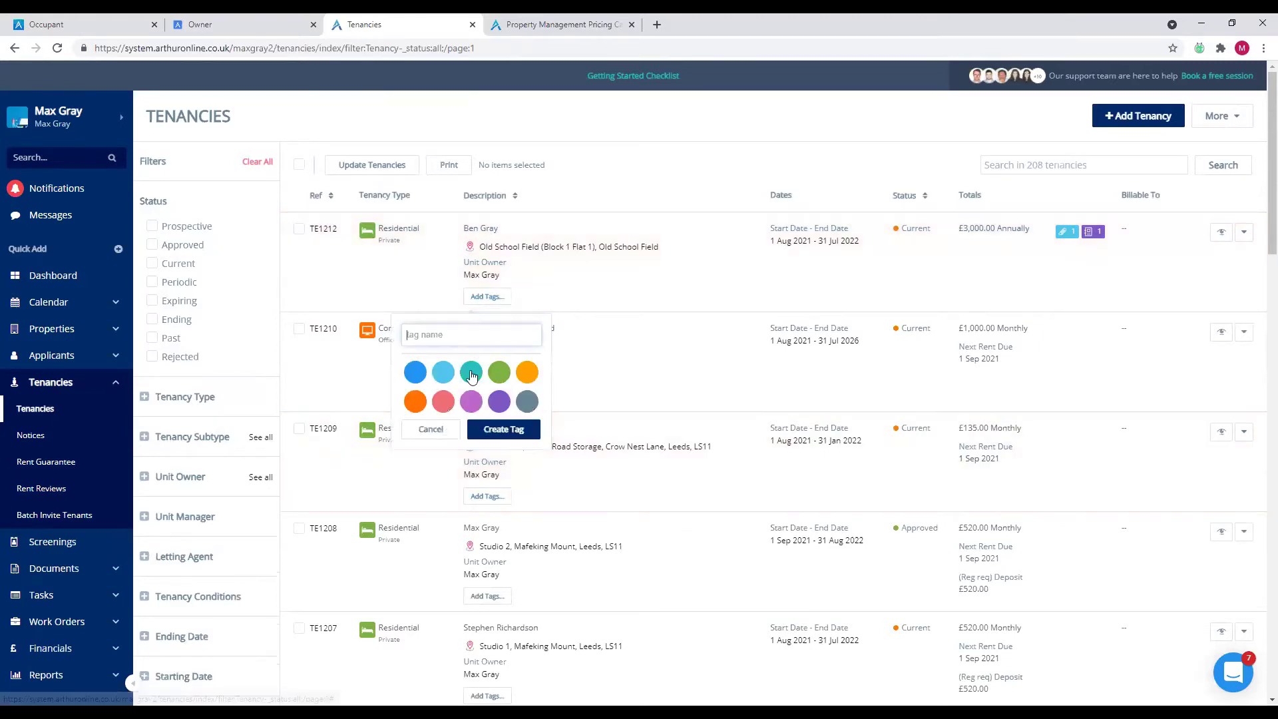
{"action": "type", "text": "M"}
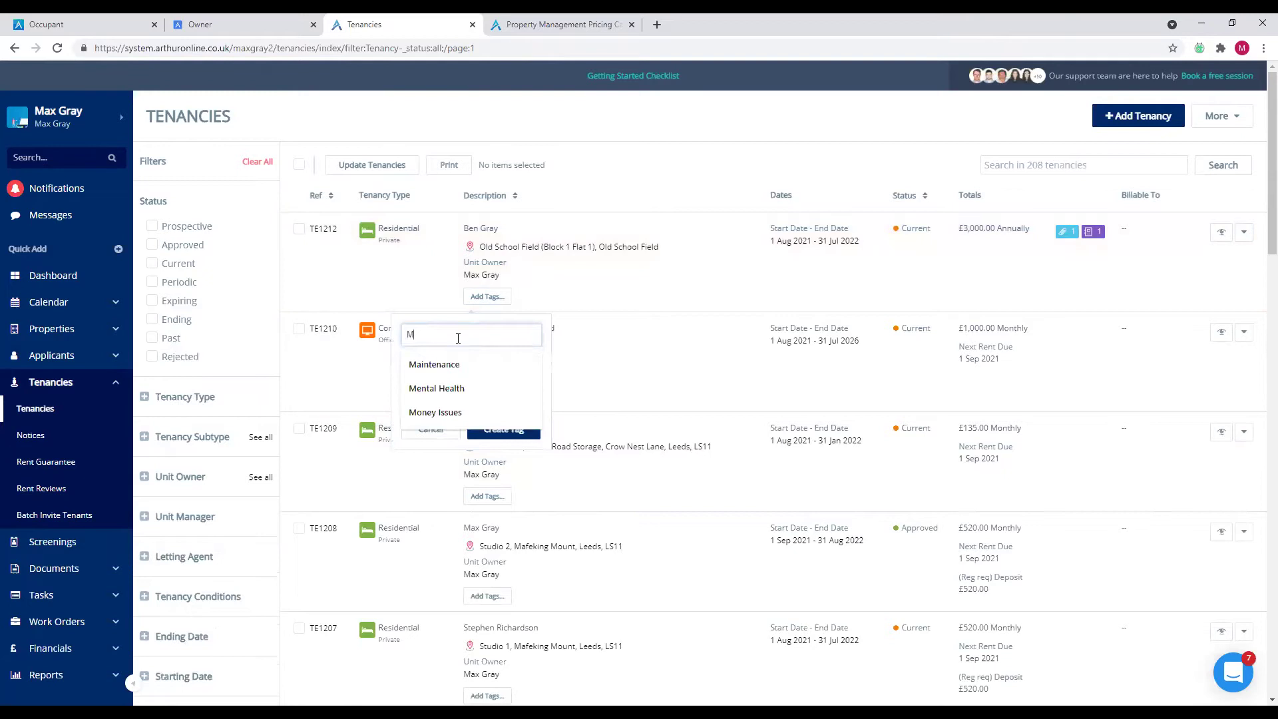
{"action": "type", "text": "onthly"}
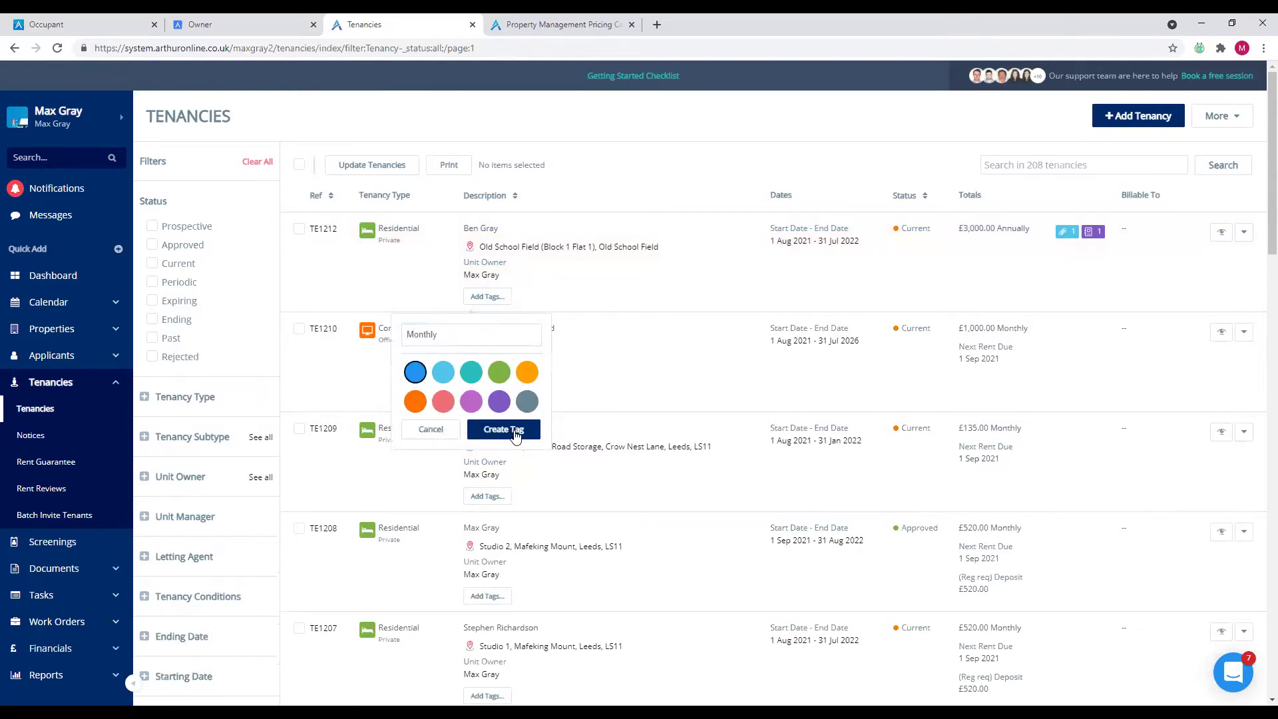
{"action": "left_click", "coordinate": [503, 429]}
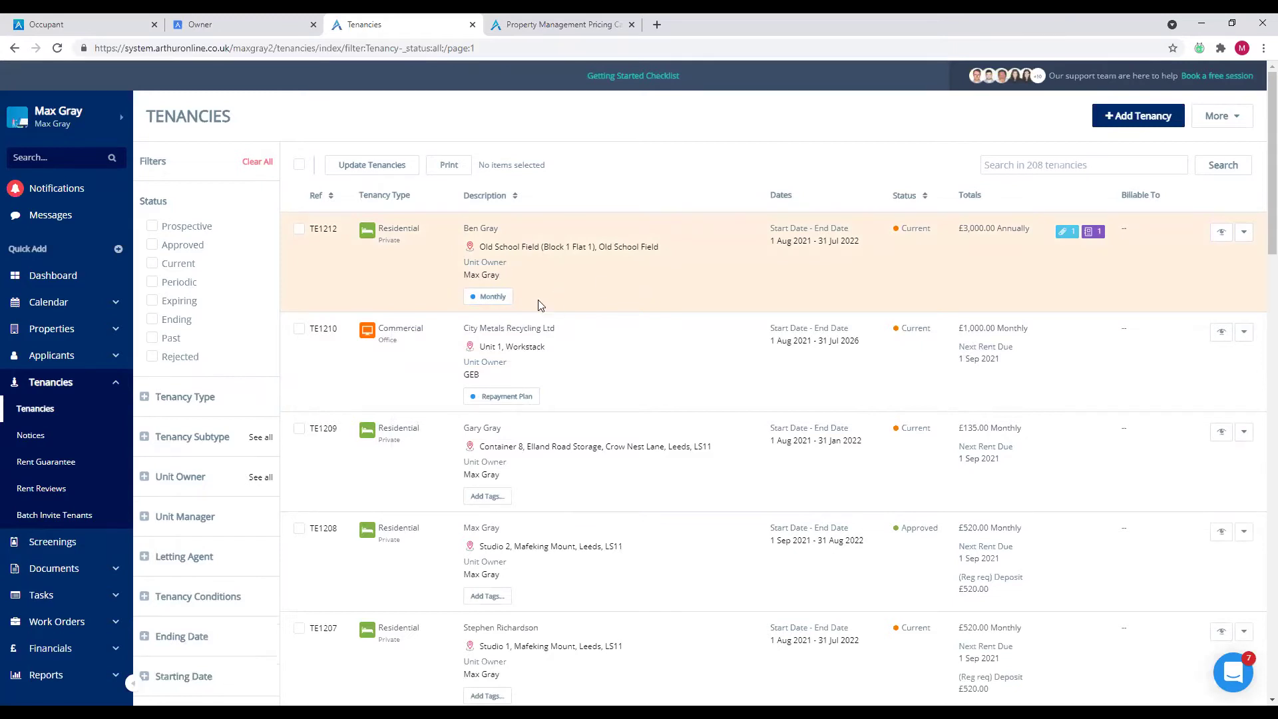
- Go back to the automation settings from the account settings
{"action": "left_click", "coordinate": [63, 118]}
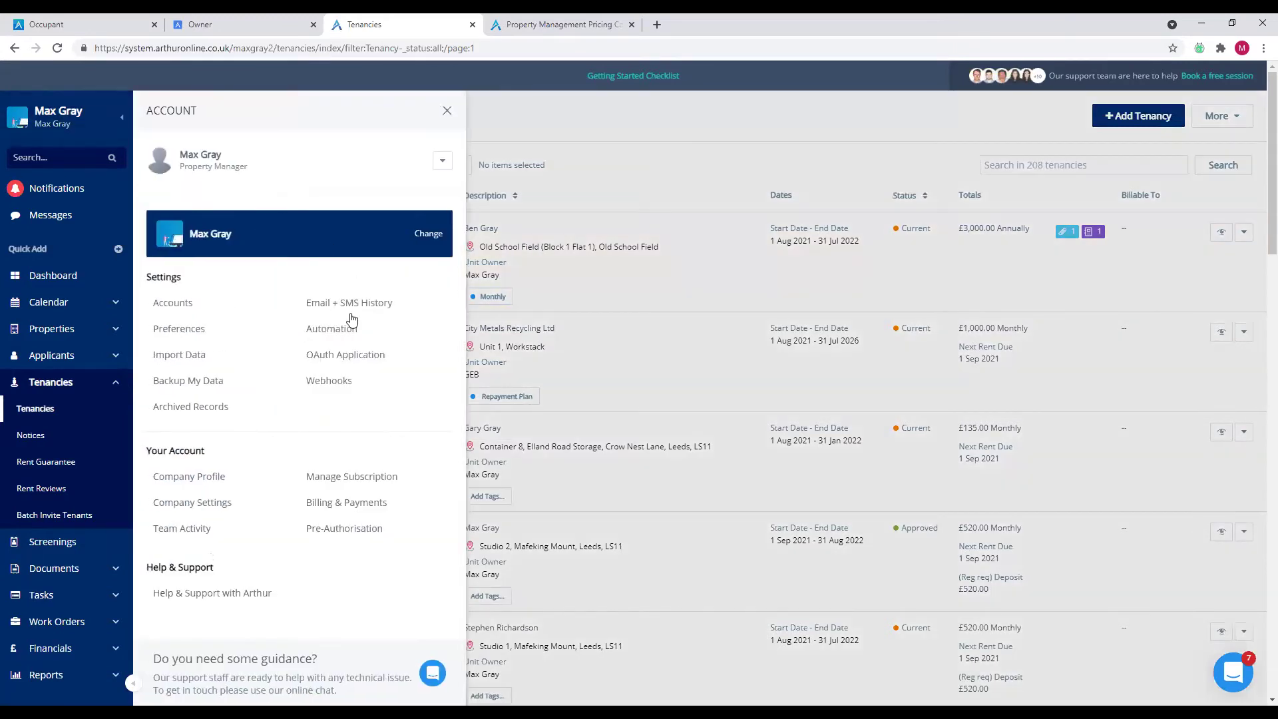
{"action": "left_click", "coordinate": [332, 329]}
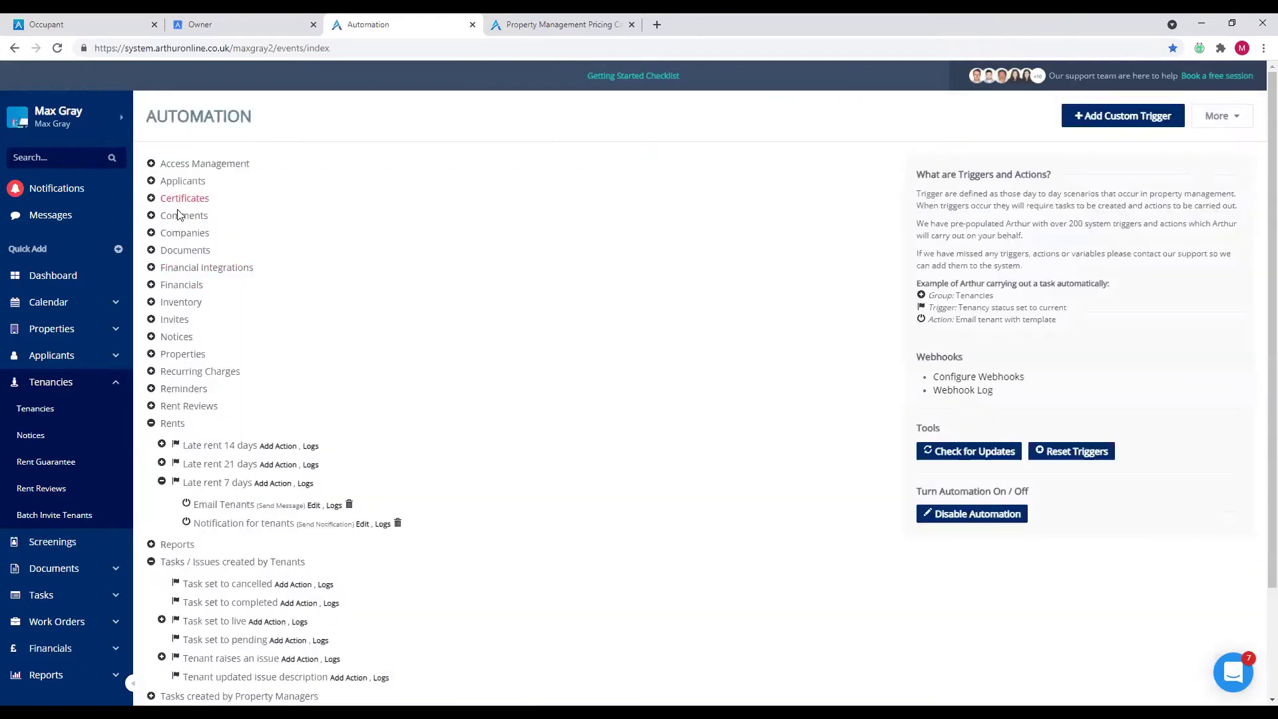
{"action": "left_click", "coordinate": [1107, 124]}
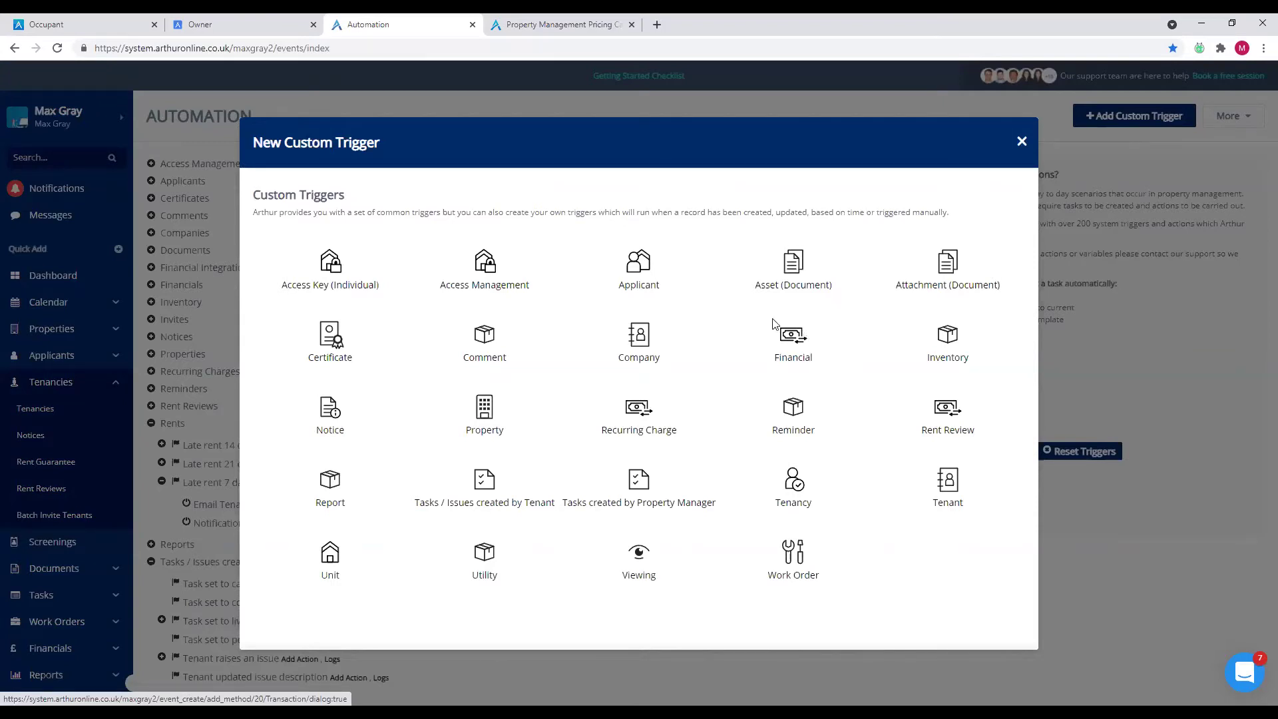
{"action": "left_click", "coordinate": [798, 344]}
{"action": "left_click", "coordinate": [794, 278]}
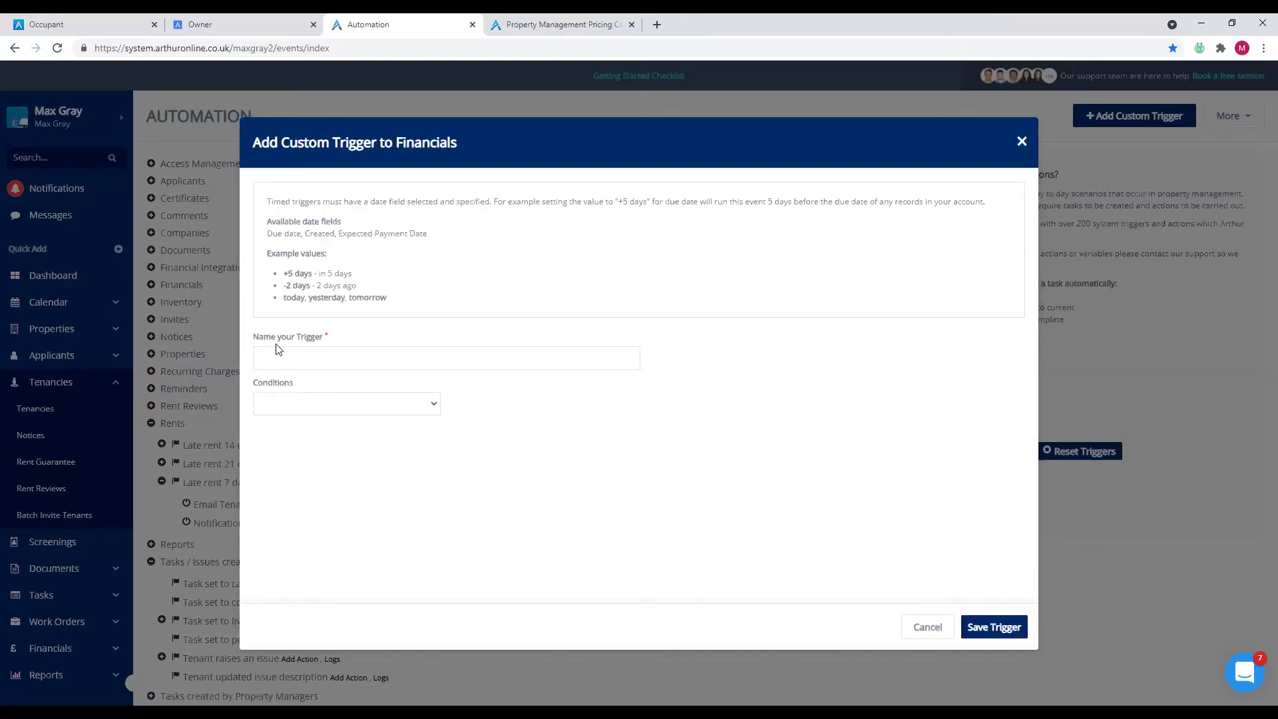
{"action": "left_click", "coordinate": [277, 350]}
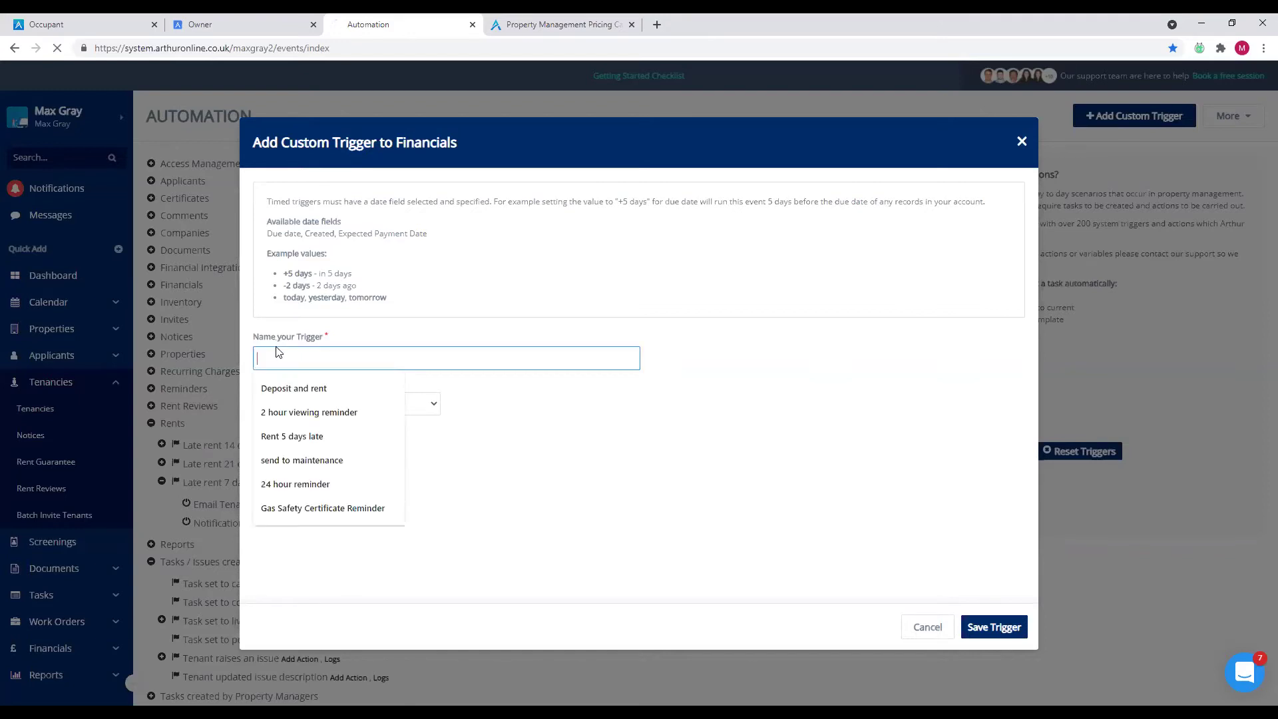
{"action": "left_click", "coordinate": [277, 347]}
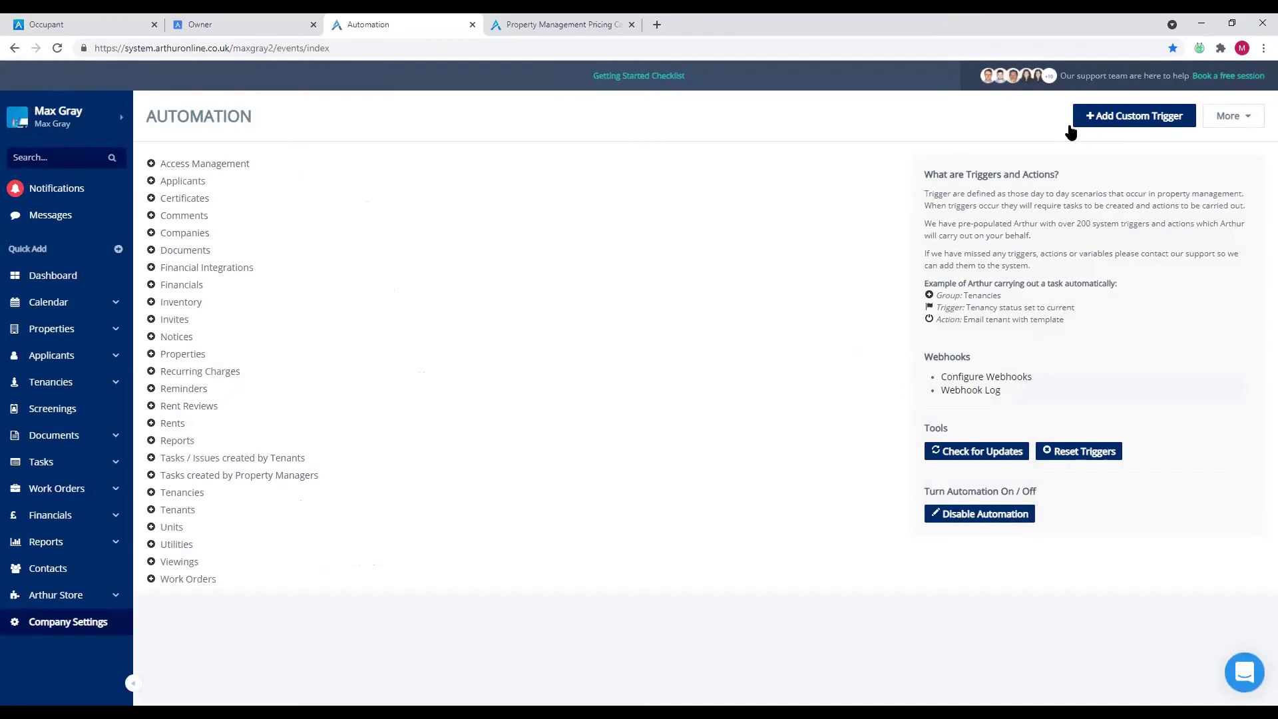
- Start a new custom trigger for Financials and name it "Rent due reminder"
{"action": "left_click", "coordinate": [1095, 118]}
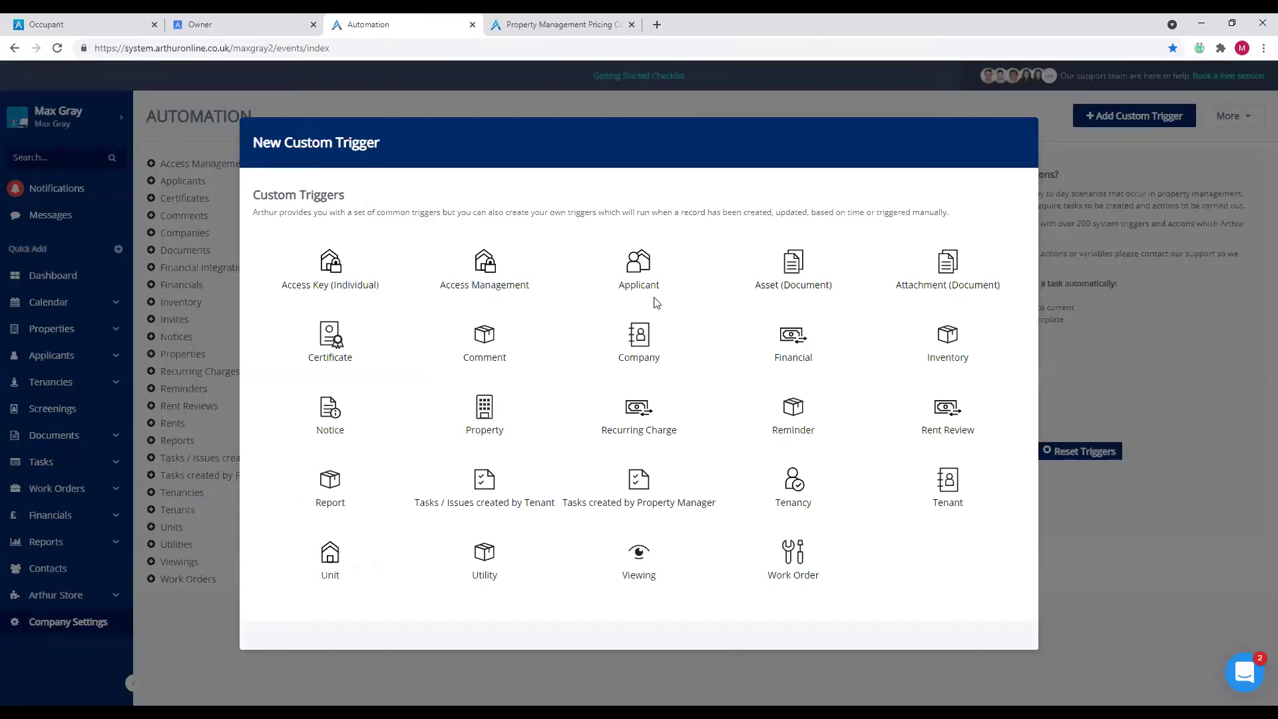
{"action": "left_click", "coordinate": [794, 340]}
{"action": "type", "text": "Rent due reminder"}
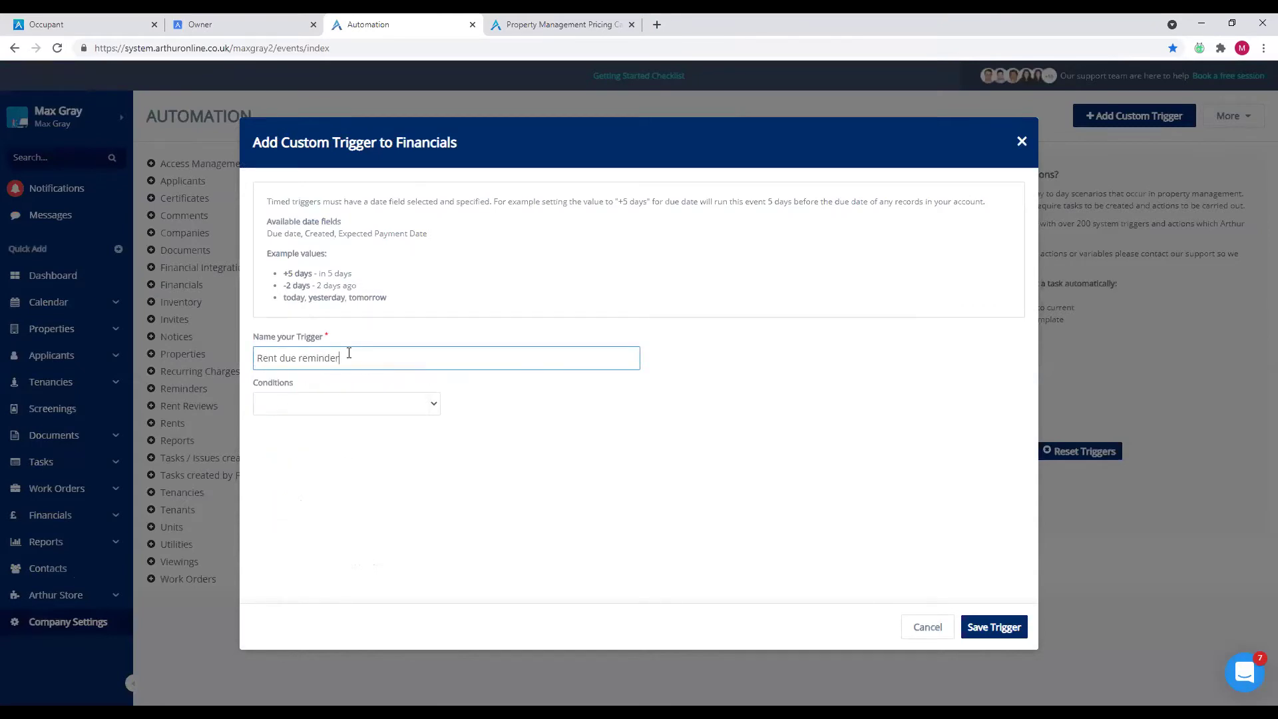
{"action": "left_click_drag", "start_coordinate": [287, 274], "coordinate": [345, 288]}
{"action": "left_click", "coordinate": [290, 289]}
{"action": "left_click", "coordinate": [344, 288]}
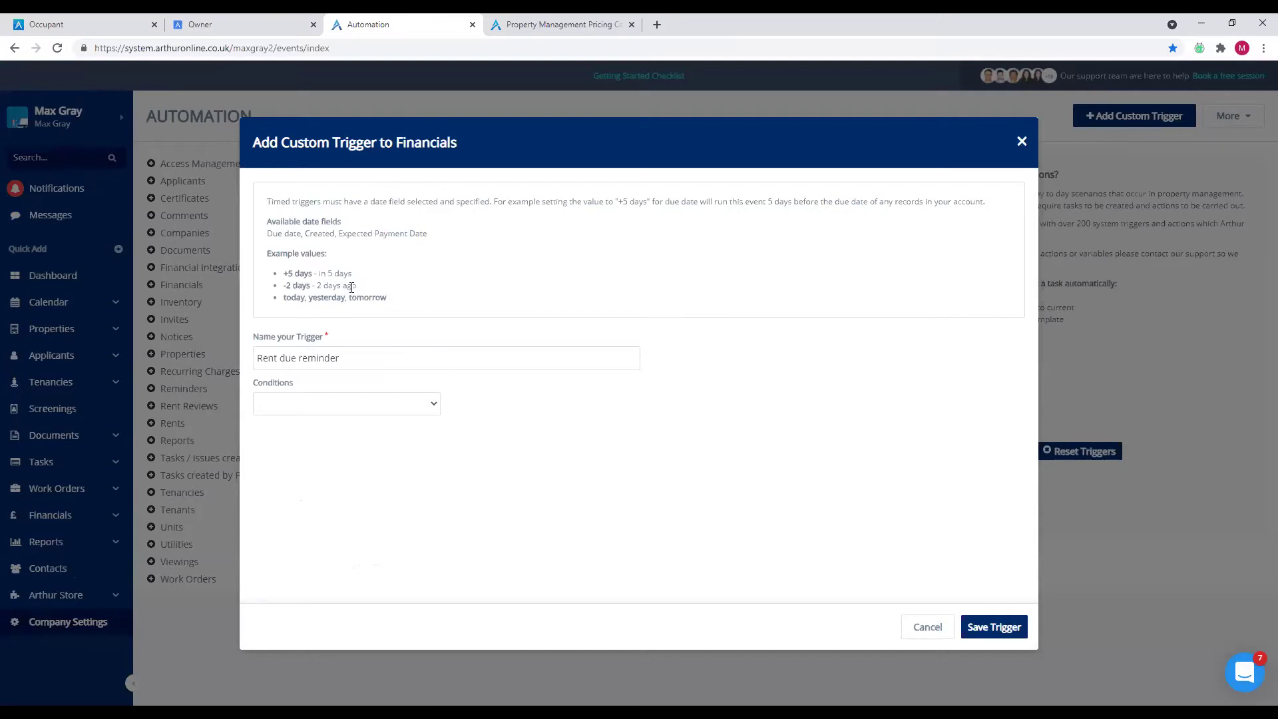
- Add a Due date condition to the trigger with the value +2 days
{"action": "left_click", "coordinate": [328, 409]}
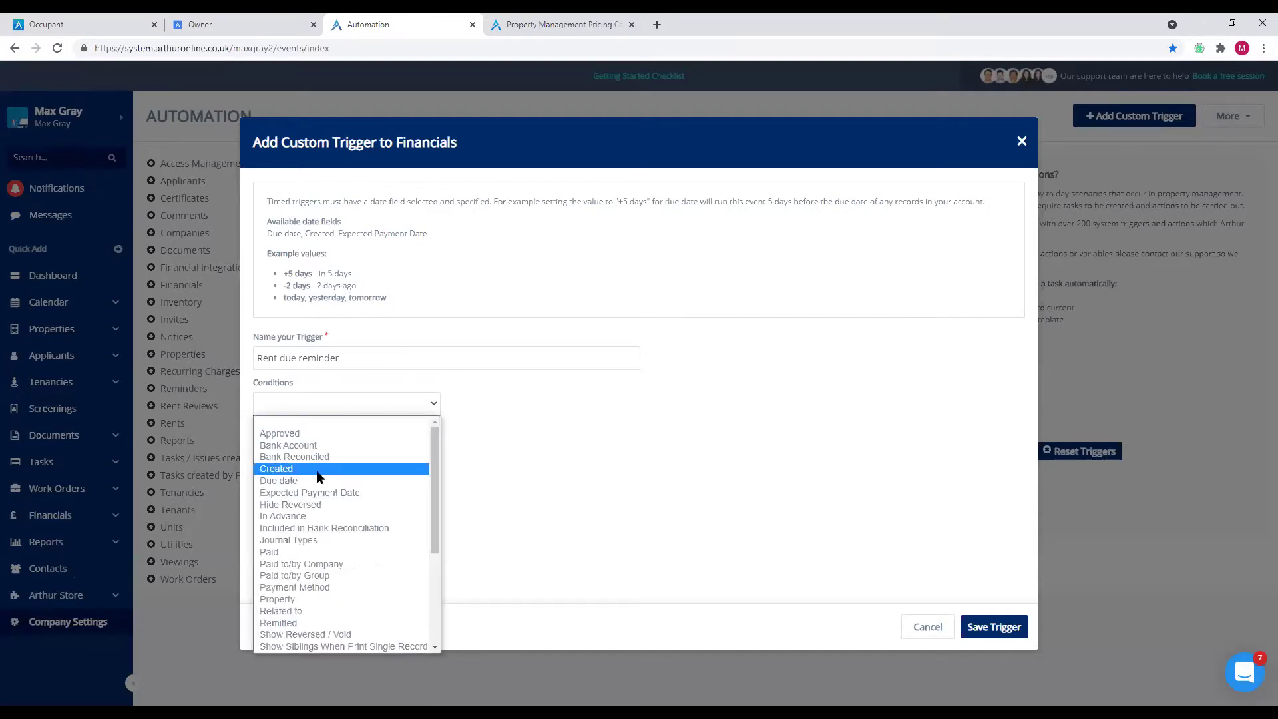
{"action": "scroll", "coordinate": [293, 479], "scroll_direction": "down", "scroll_amount": 3}
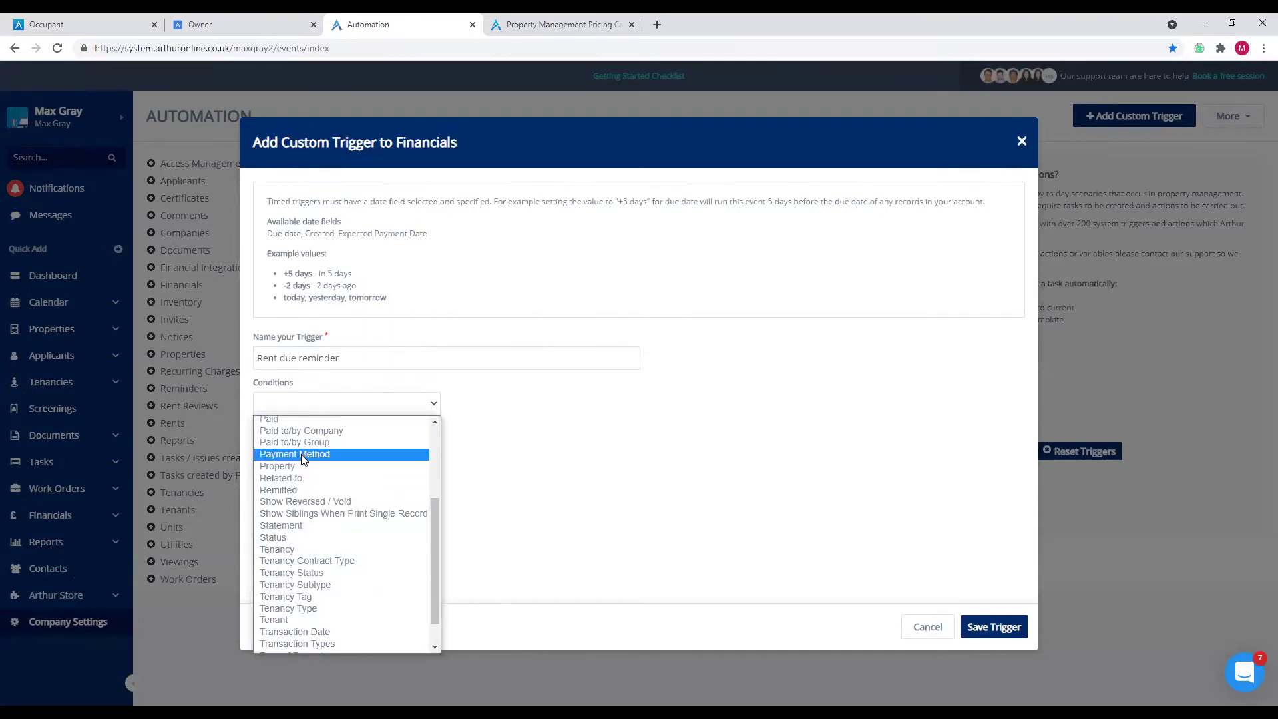
{"action": "scroll", "coordinate": [301, 464], "scroll_direction": "down", "scroll_amount": 1}
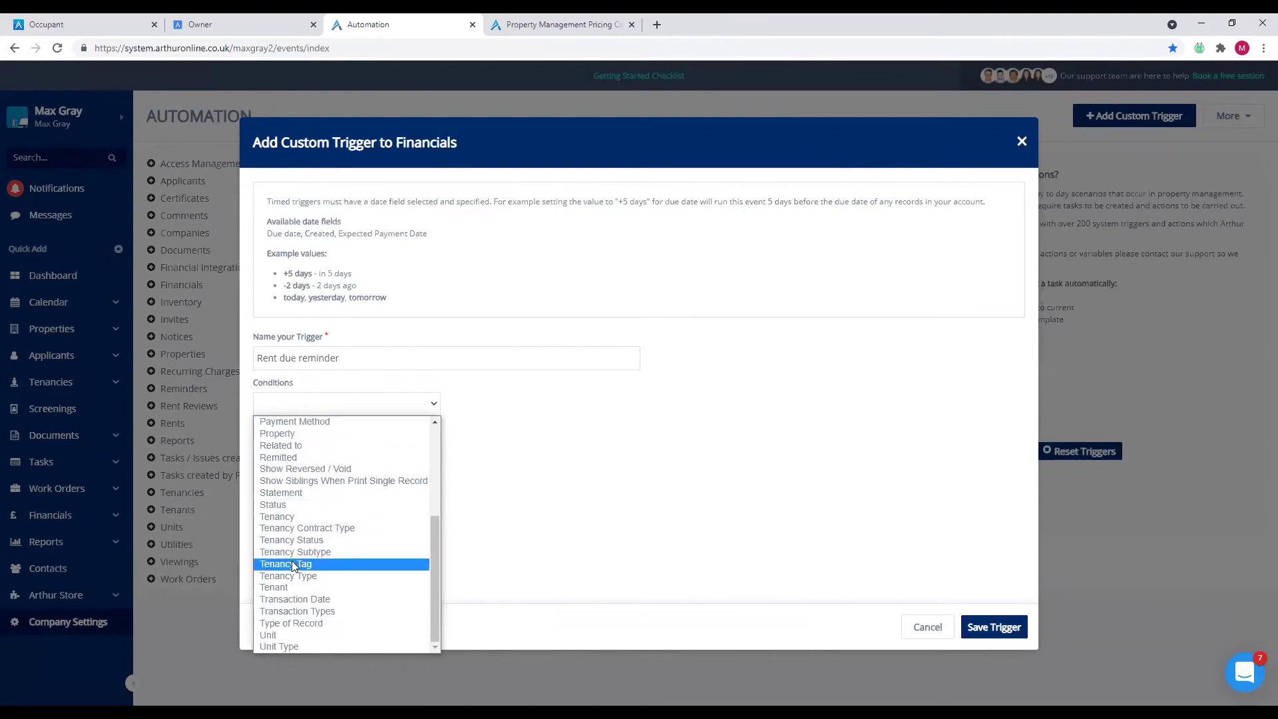
{"action": "scroll", "coordinate": [292, 560], "scroll_direction": "up", "scroll_amount": 5}
{"action": "left_click", "coordinate": [298, 481]}
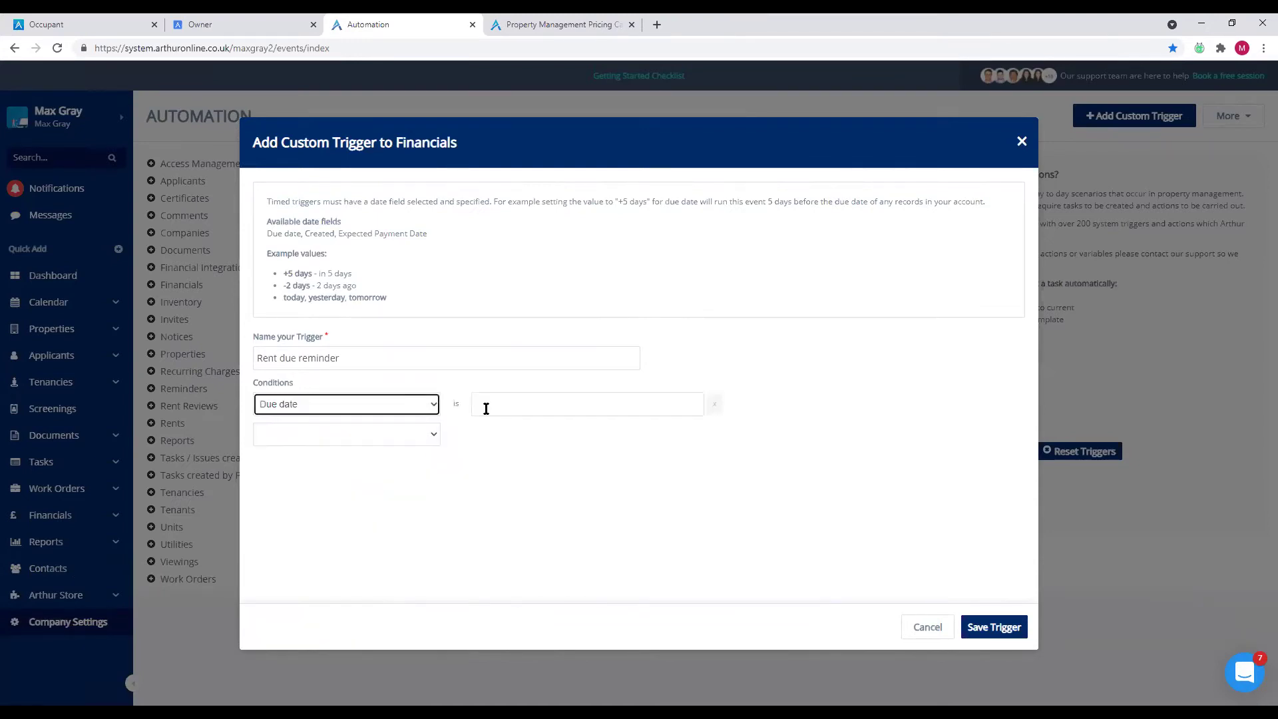
{"action": "left_click", "coordinate": [486, 406]}
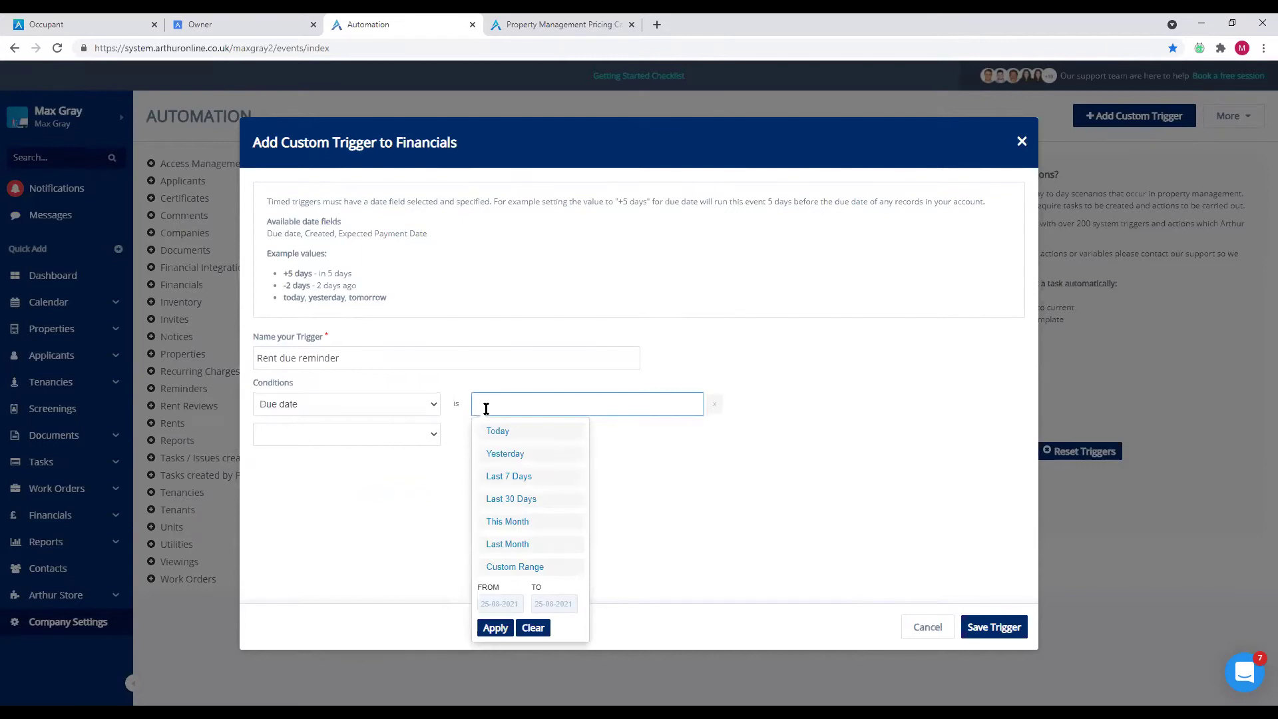
{"action": "type", "text": "+2 days"}
{"action": "left_click", "coordinate": [781, 417]}
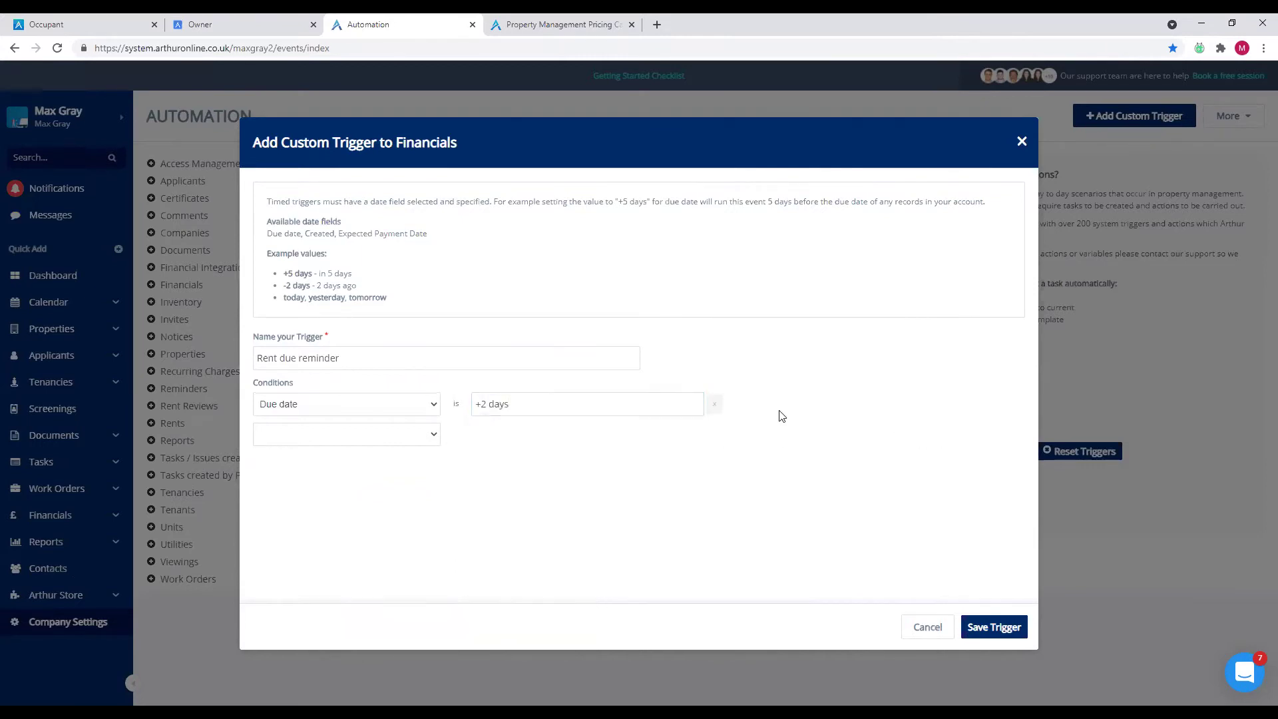
- Add a second condition to the trigger requiring the Tenancy Tag to be Monthly
{"action": "left_click", "coordinate": [340, 441]}
{"action": "scroll", "coordinate": [329, 533], "scroll_direction": "down", "scroll_amount": 10}
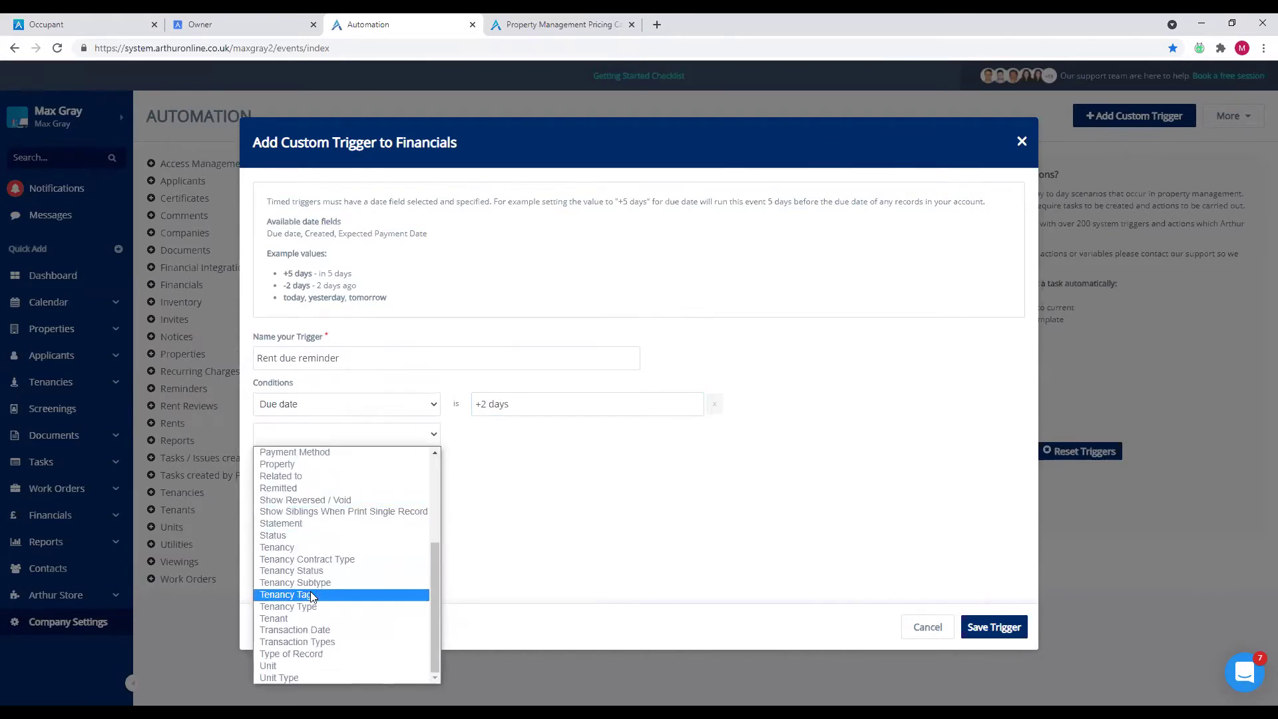
{"action": "left_click", "coordinate": [311, 595]}
{"action": "left_click", "coordinate": [522, 442]}
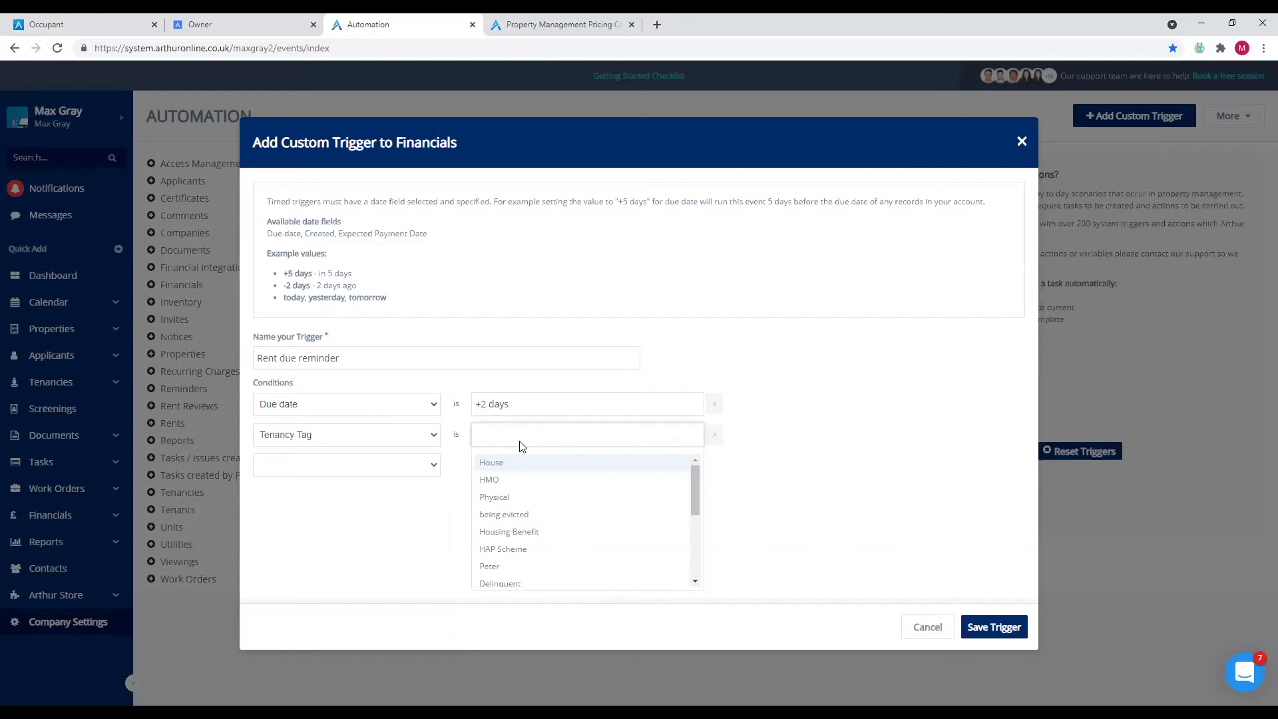
{"action": "type", "text": "month"}
{"action": "left_click", "coordinate": [523, 466]}
{"action": "left_click", "coordinate": [570, 487]}
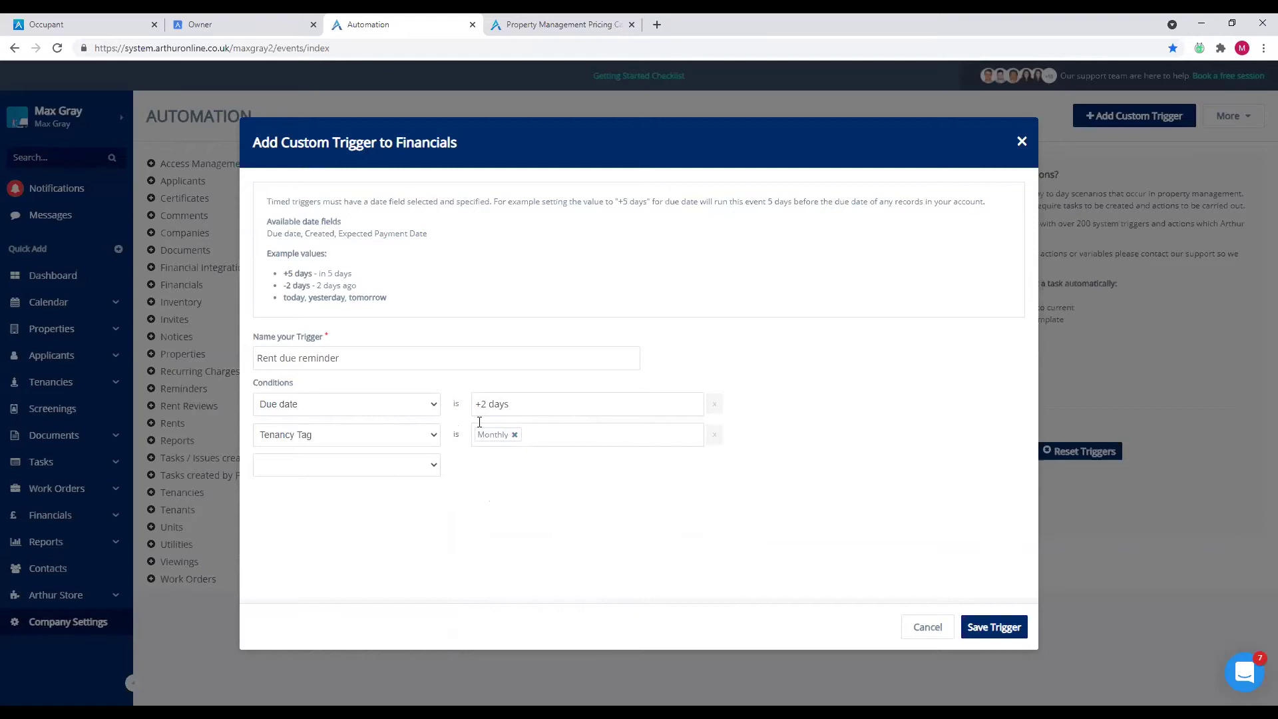
- Look through the condition types available for a third trigger condition without choosing one
{"action": "left_click", "coordinate": [377, 473]}
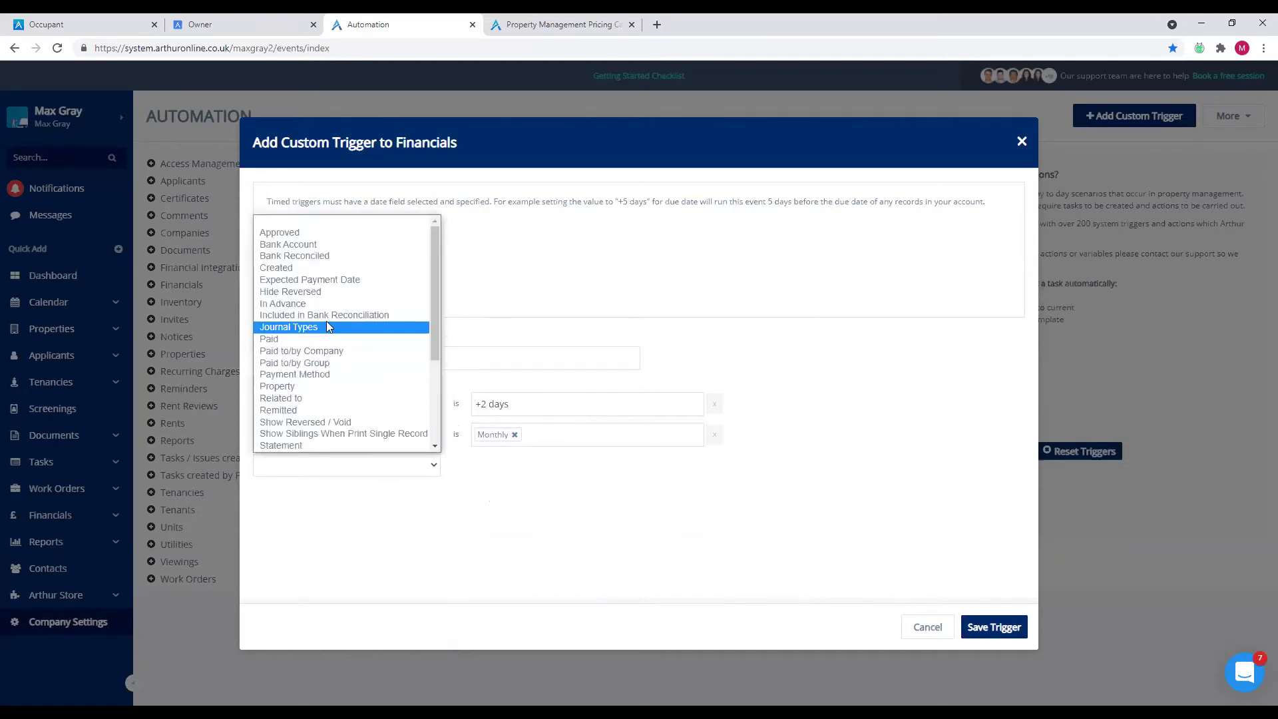
{"action": "scroll", "coordinate": [337, 323], "scroll_direction": "down", "scroll_amount": 3}
{"action": "scroll", "coordinate": [336, 322], "scroll_direction": "down", "scroll_amount": 1}
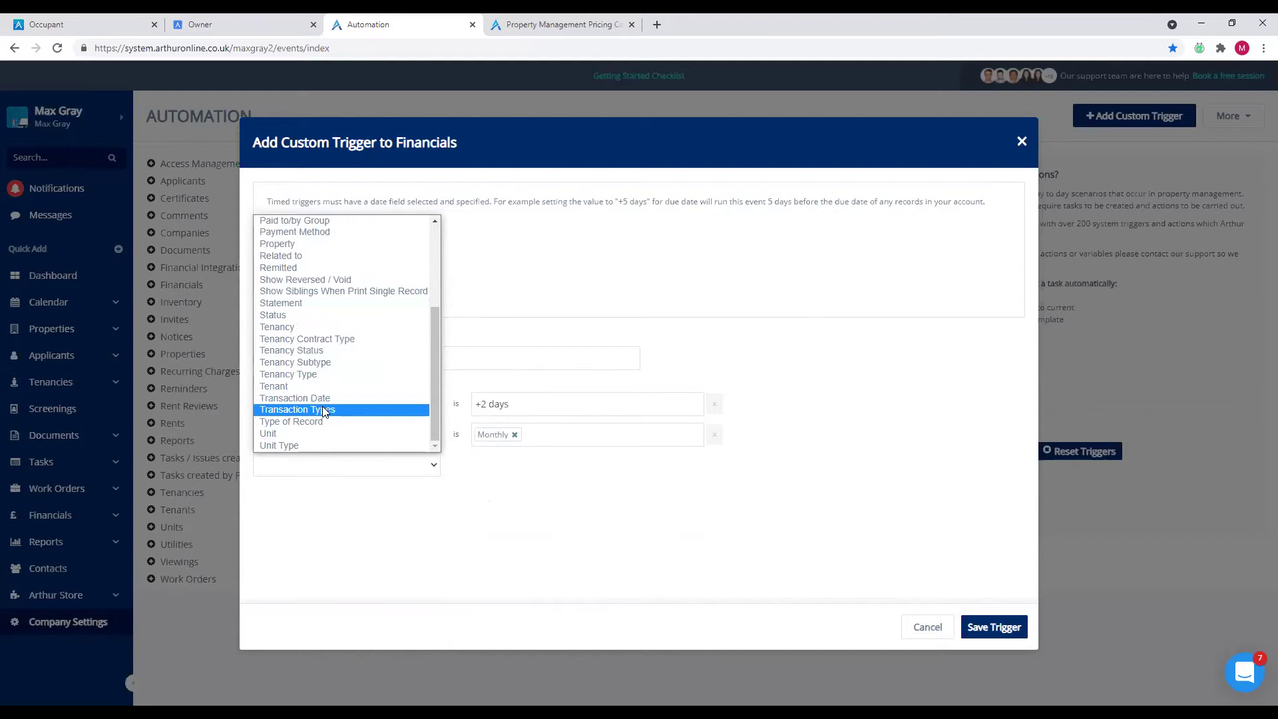
{"action": "scroll", "coordinate": [312, 347], "scroll_direction": "up", "scroll_amount": 5}
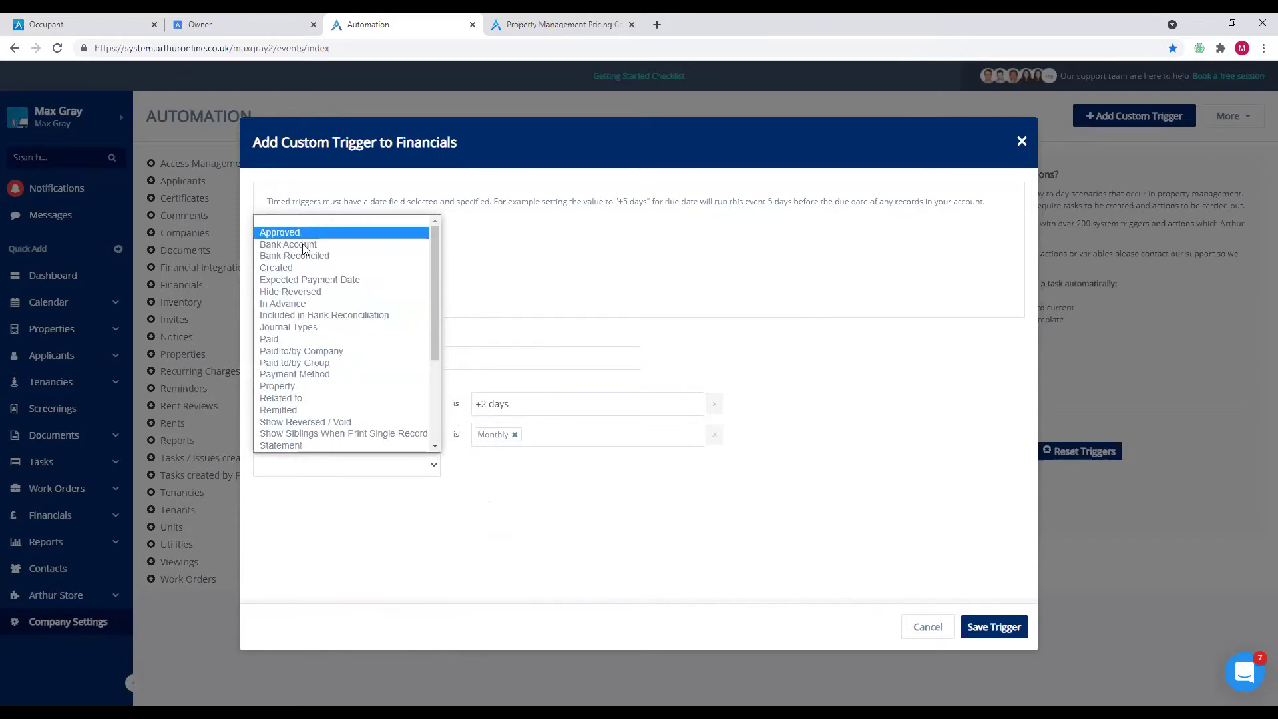
{"action": "scroll", "coordinate": [305, 308], "scroll_direction": "down", "scroll_amount": 4}
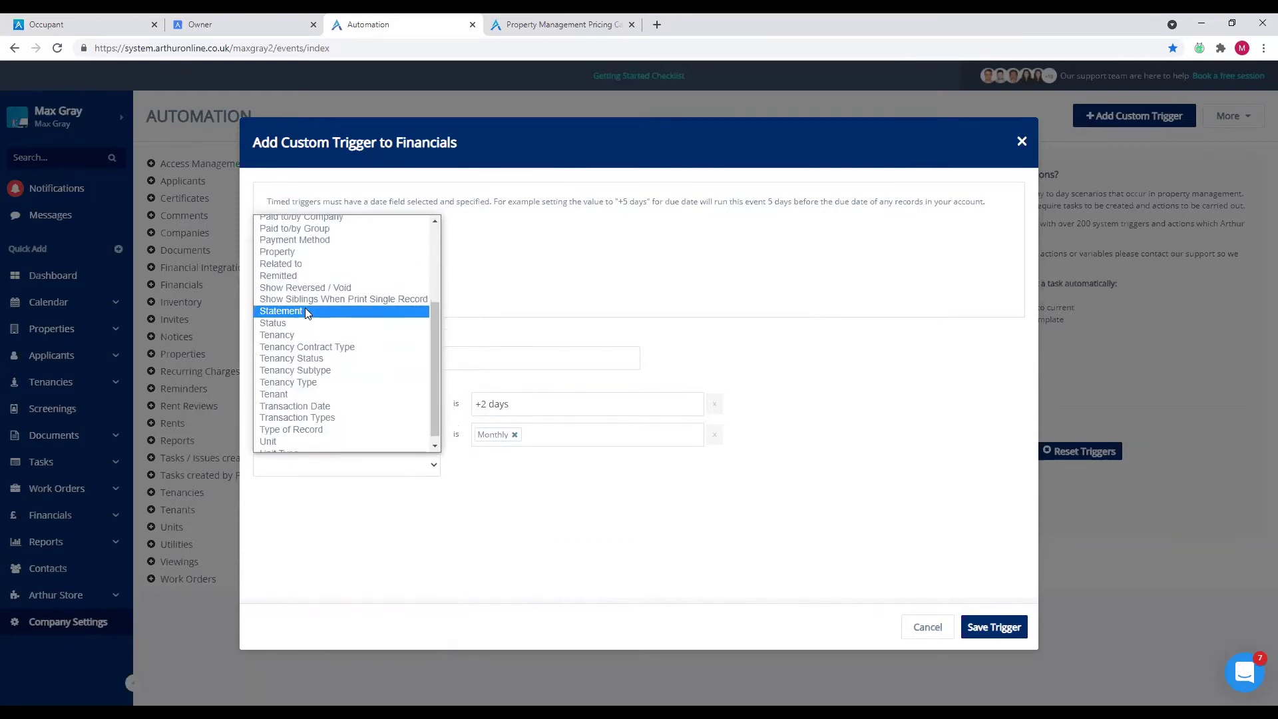
{"action": "scroll", "coordinate": [303, 332], "scroll_direction": "up", "scroll_amount": 2}
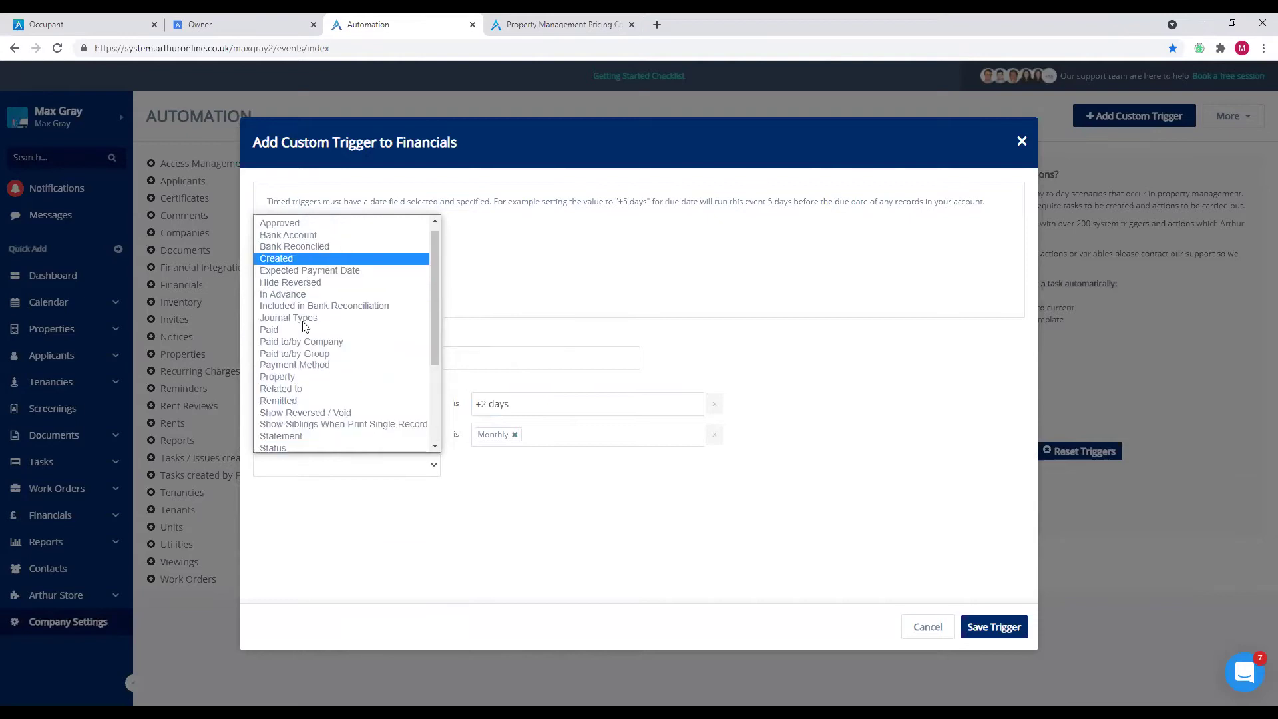
{"action": "left_click", "coordinate": [546, 499]}
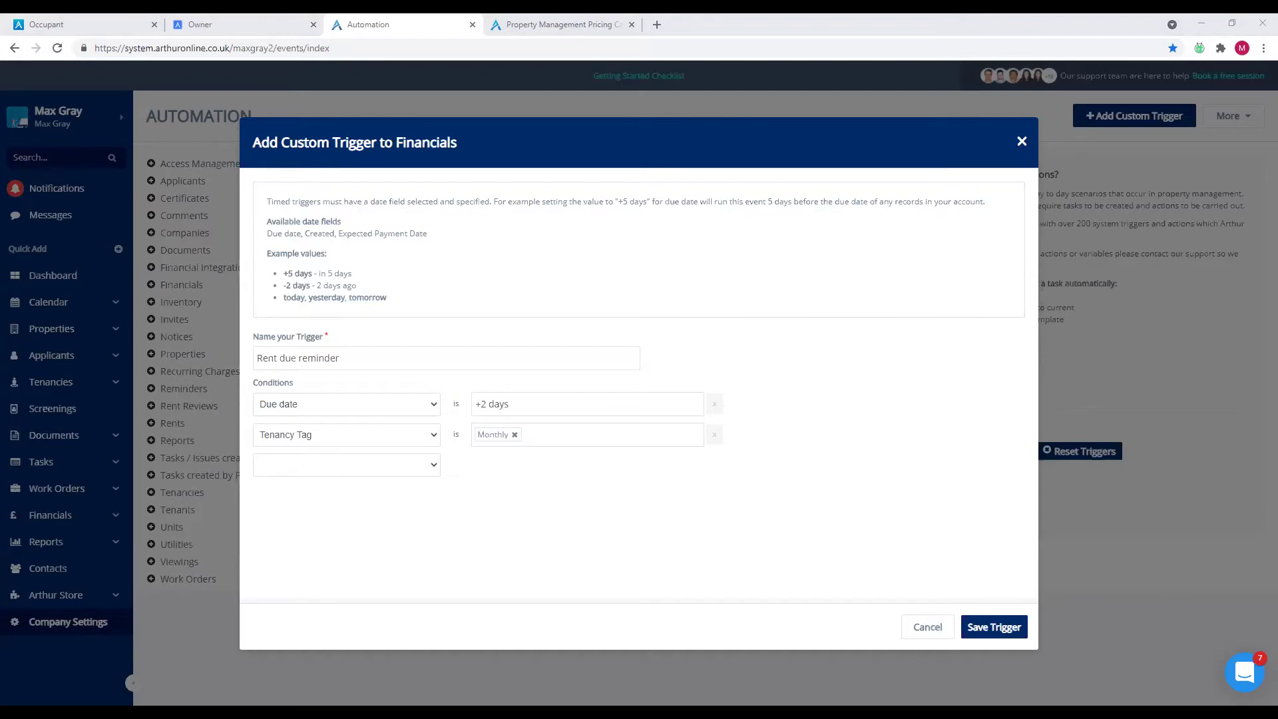
- Remove the Tenancy Tag condition and set the Due date condition to -2 days
{"action": "left_click", "coordinate": [717, 442]}
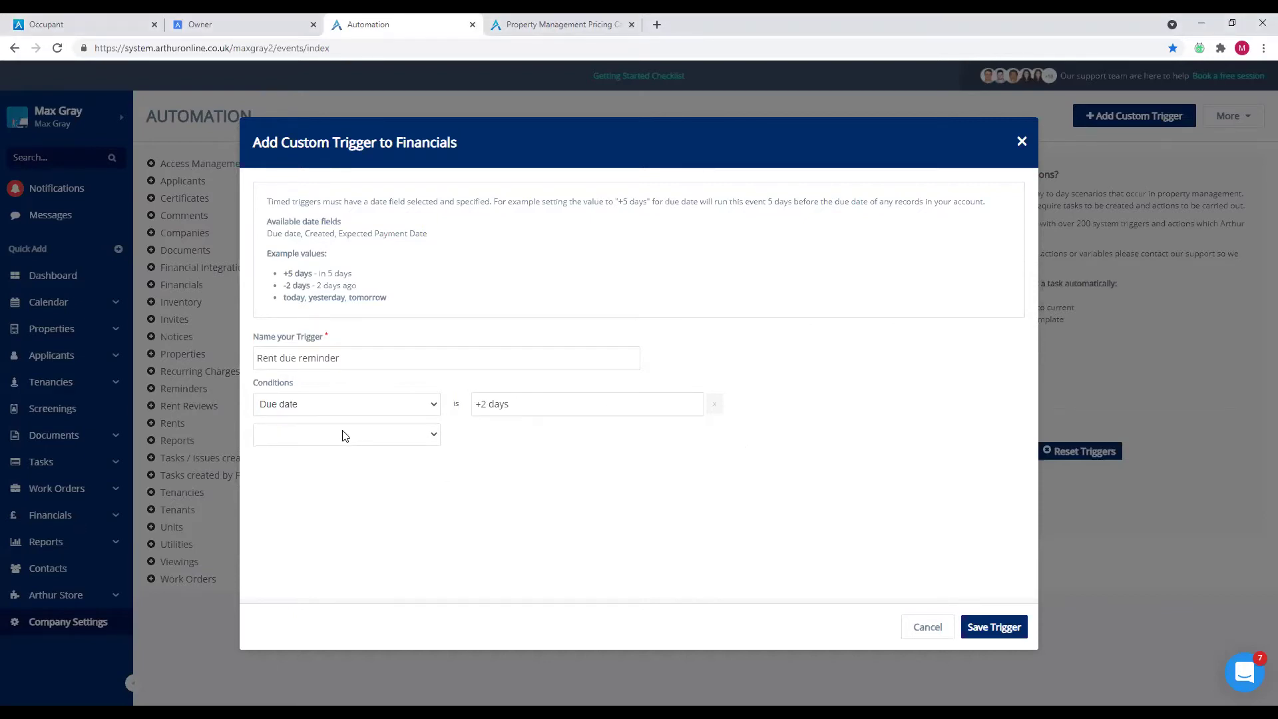
{"action": "left_click", "coordinate": [482, 405]}
{"action": "key", "text": "BackSpace"}
{"action": "key", "text": "BackSpace"}
{"action": "type", "text": "-2"}
{"action": "left_click", "coordinate": [681, 476]}
{"action": "left_click_drag", "start_coordinate": [317, 286], "coordinate": [359, 290]}
{"action": "left_click", "coordinate": [335, 287]}
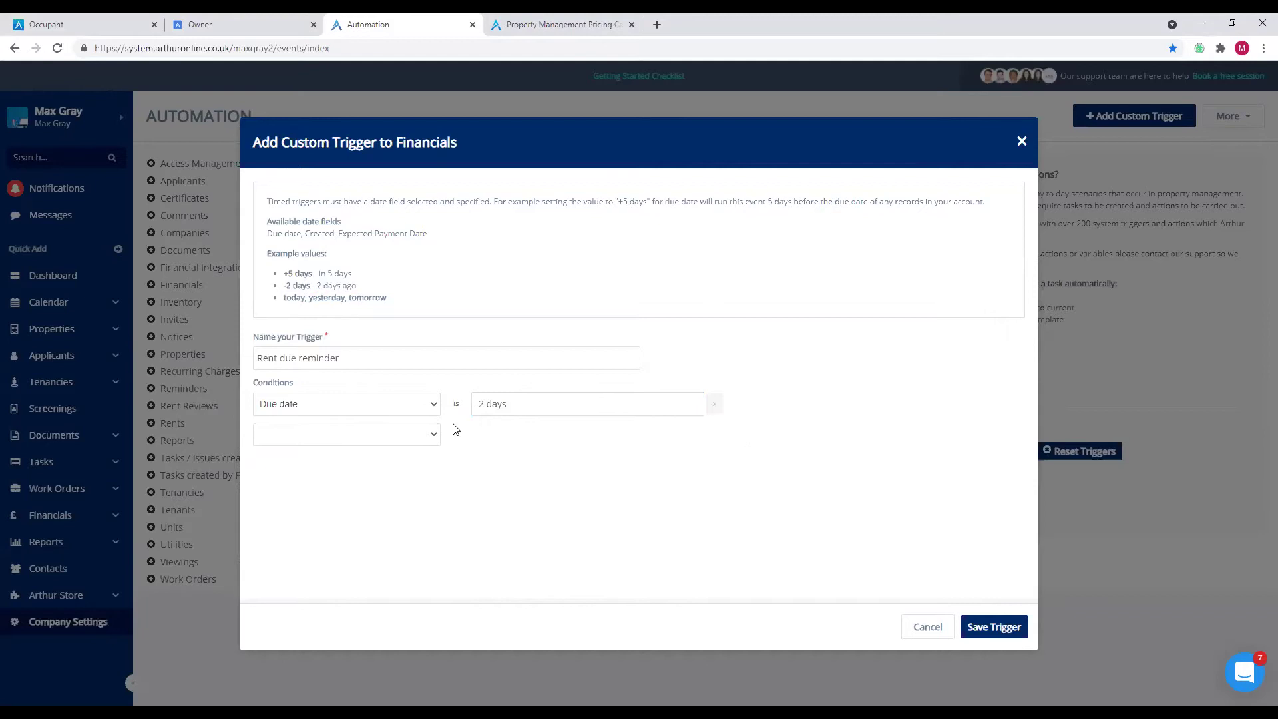
- Add a Paid condition set to Overdue and save the custom trigger
{"action": "left_click", "coordinate": [370, 437]}
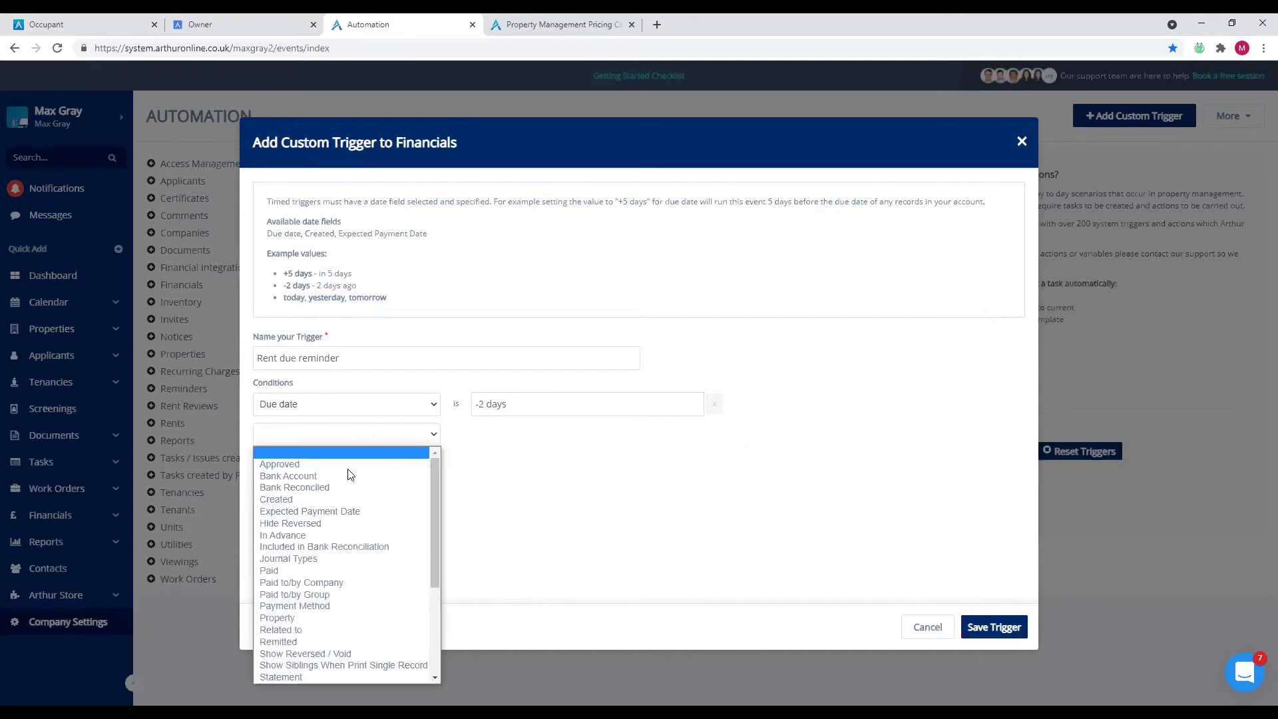
{"action": "left_click", "coordinate": [321, 571]}
{"action": "left_click", "coordinate": [528, 437]}
{"action": "left_click", "coordinate": [500, 503]}
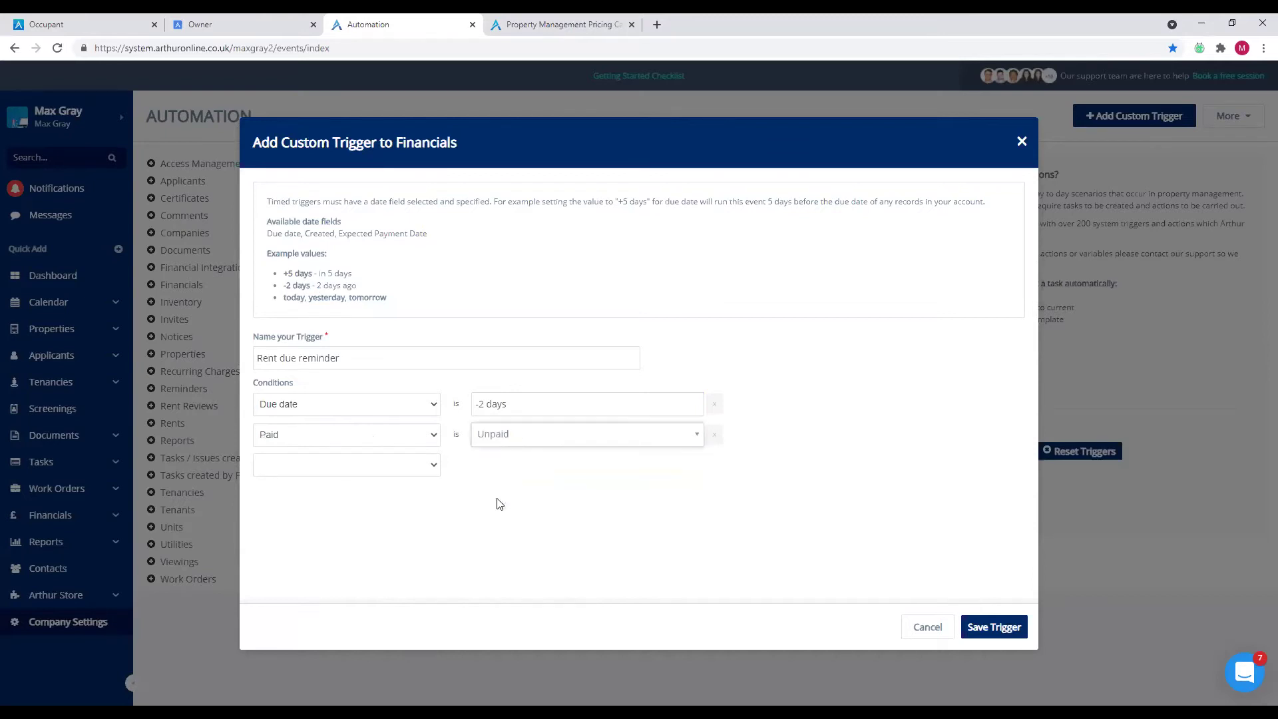
{"action": "left_click", "coordinate": [577, 439]}
{"action": "left_click", "coordinate": [532, 536]}
{"action": "left_click", "coordinate": [534, 444]}
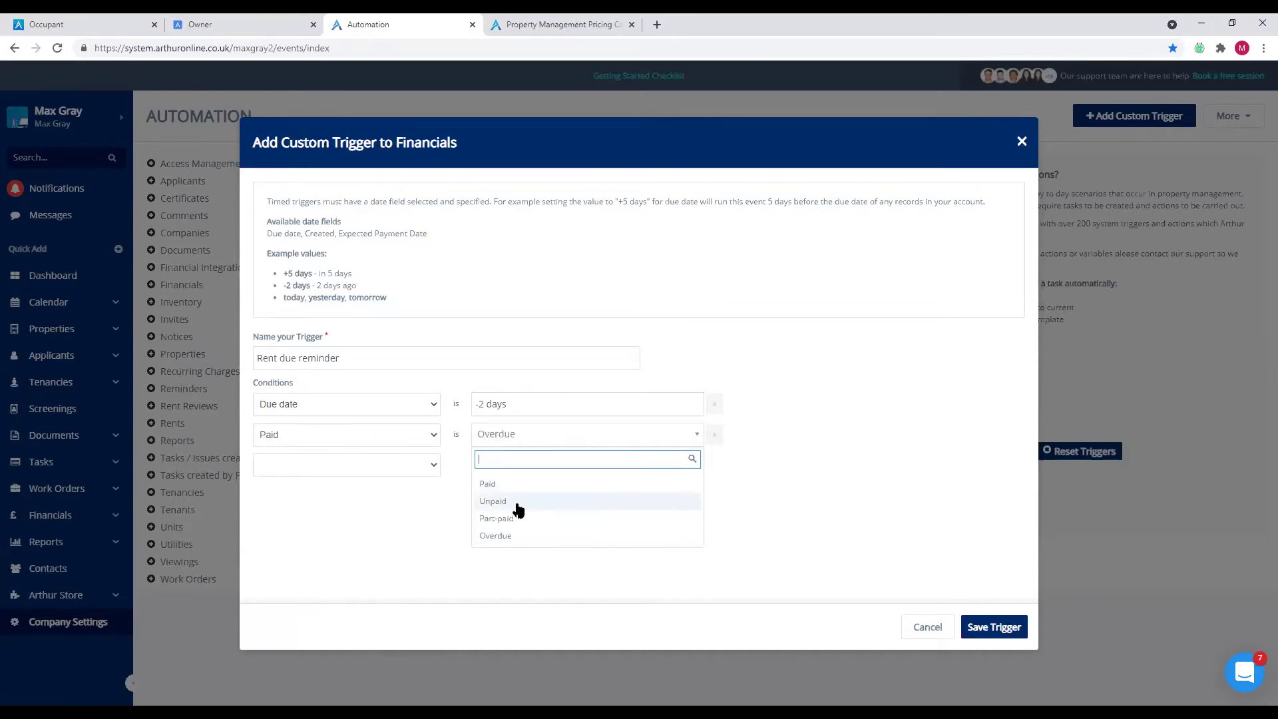
{"action": "left_click", "coordinate": [511, 536]}
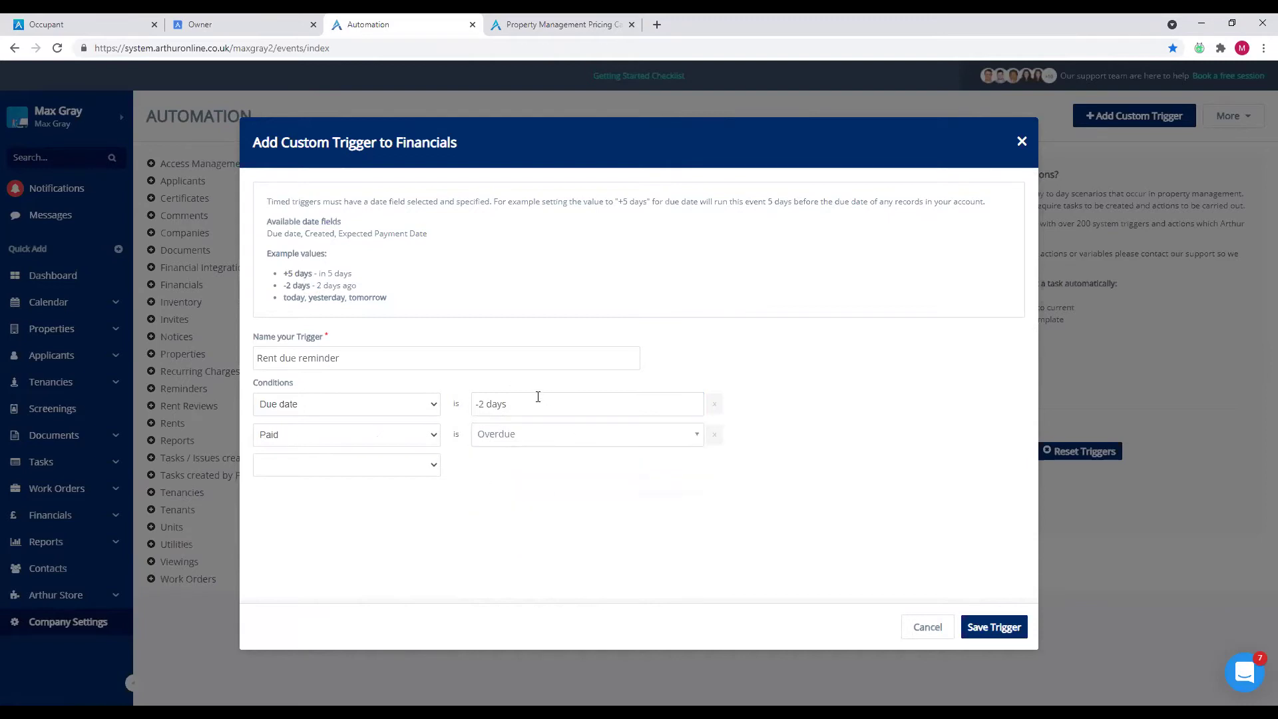
{"action": "left_click", "coordinate": [991, 626]}
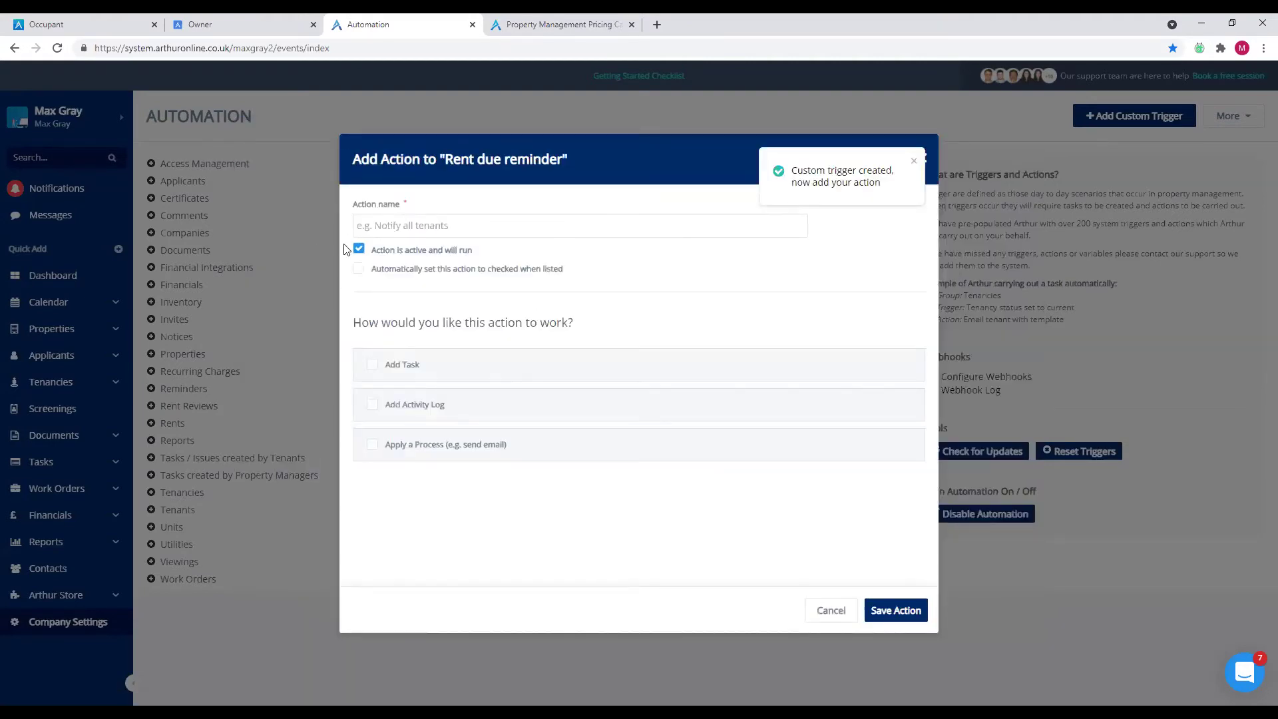
- Name the trigger's action "2 day late rent reminder" and make it apply a process
{"action": "left_click", "coordinate": [378, 228]}
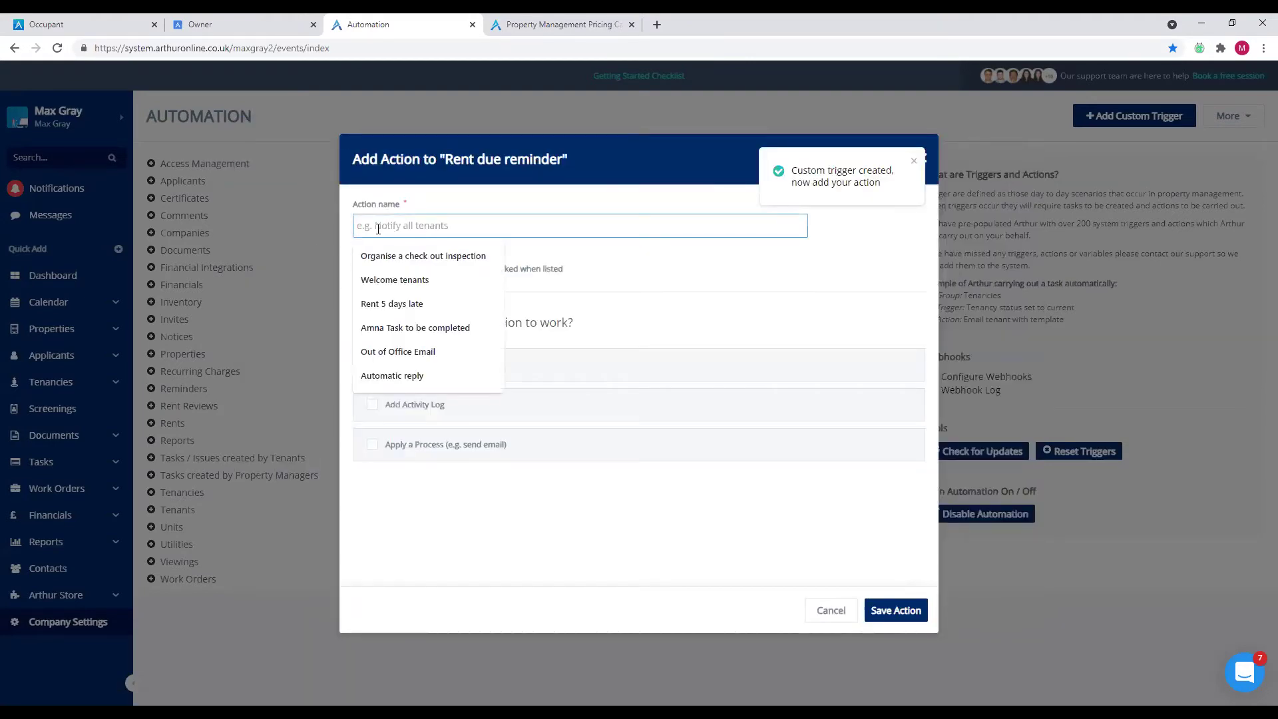
{"action": "type", "text": "2 day lat"}
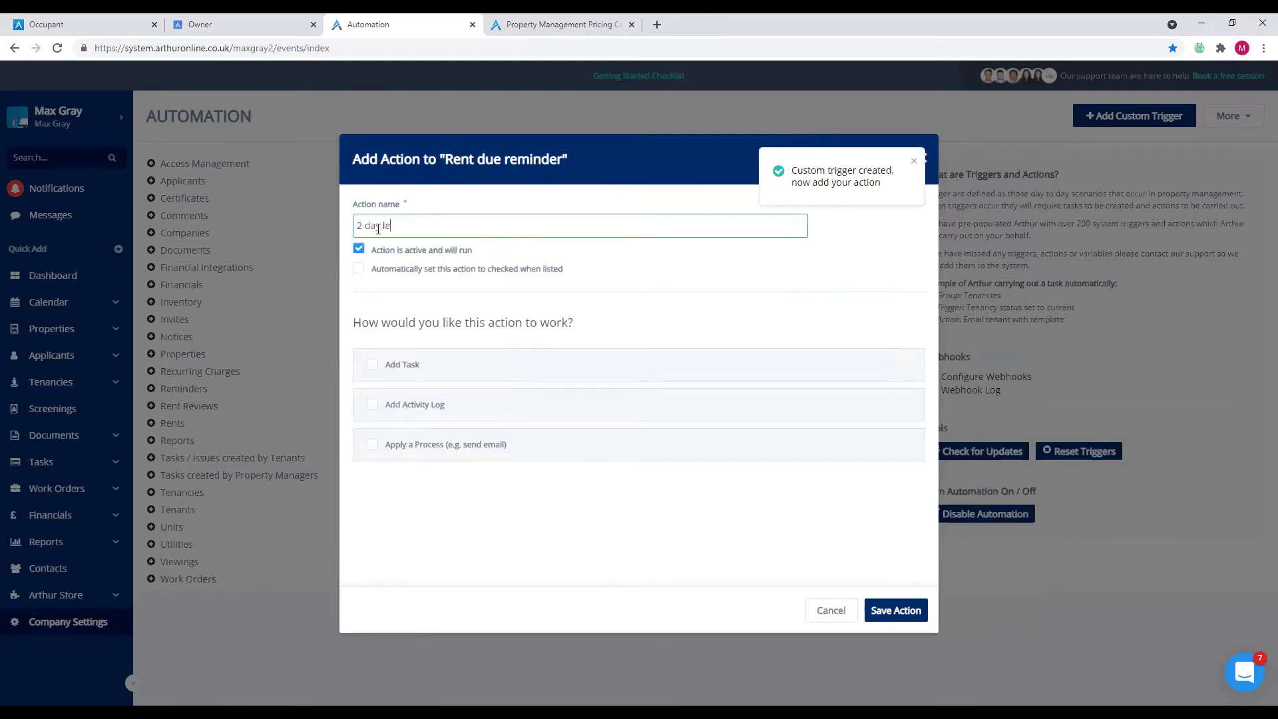
{"action": "type", "text": "e rent reminder"}
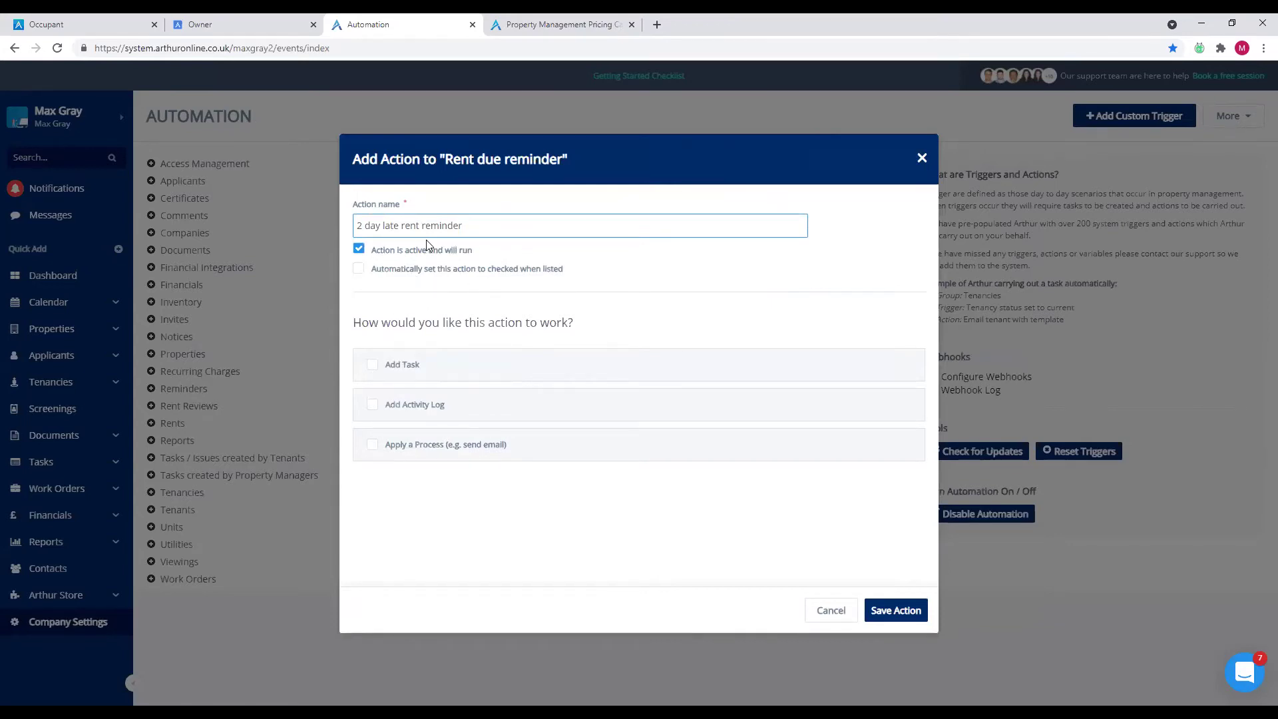
{"action": "left_click", "coordinate": [373, 445]}
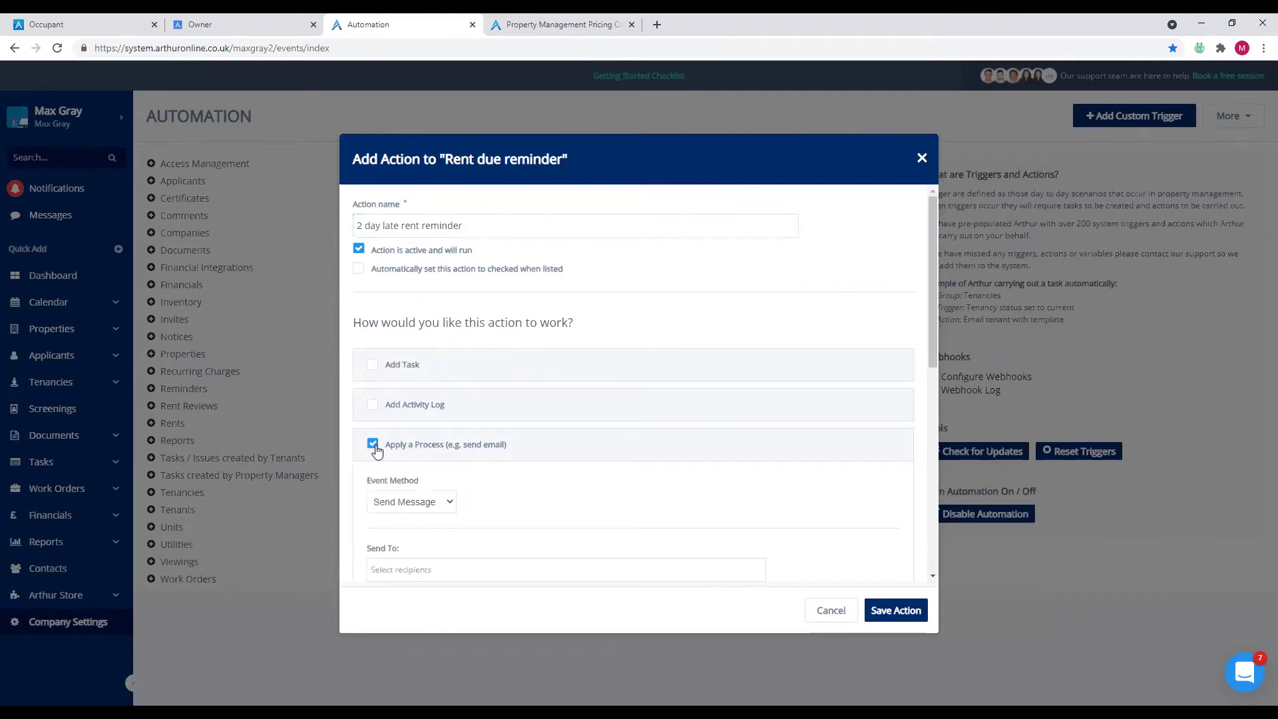
- Address the action's message to Tenants with the subject "your rent is 2 days late"
{"action": "scroll", "coordinate": [413, 436], "scroll_direction": "down", "scroll_amount": 2}
{"action": "left_click", "coordinate": [419, 429]}
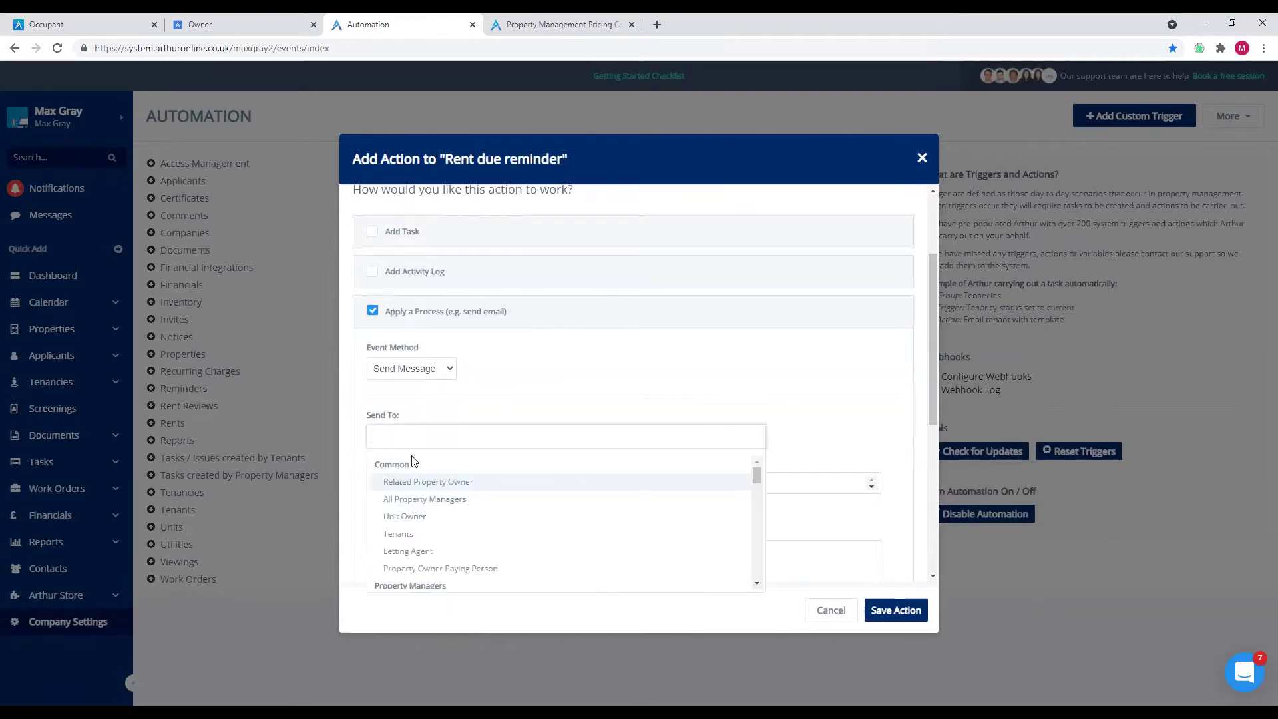
{"action": "left_click", "coordinate": [422, 530]}
{"action": "scroll", "coordinate": [519, 406], "scroll_direction": "down", "scroll_amount": 1}
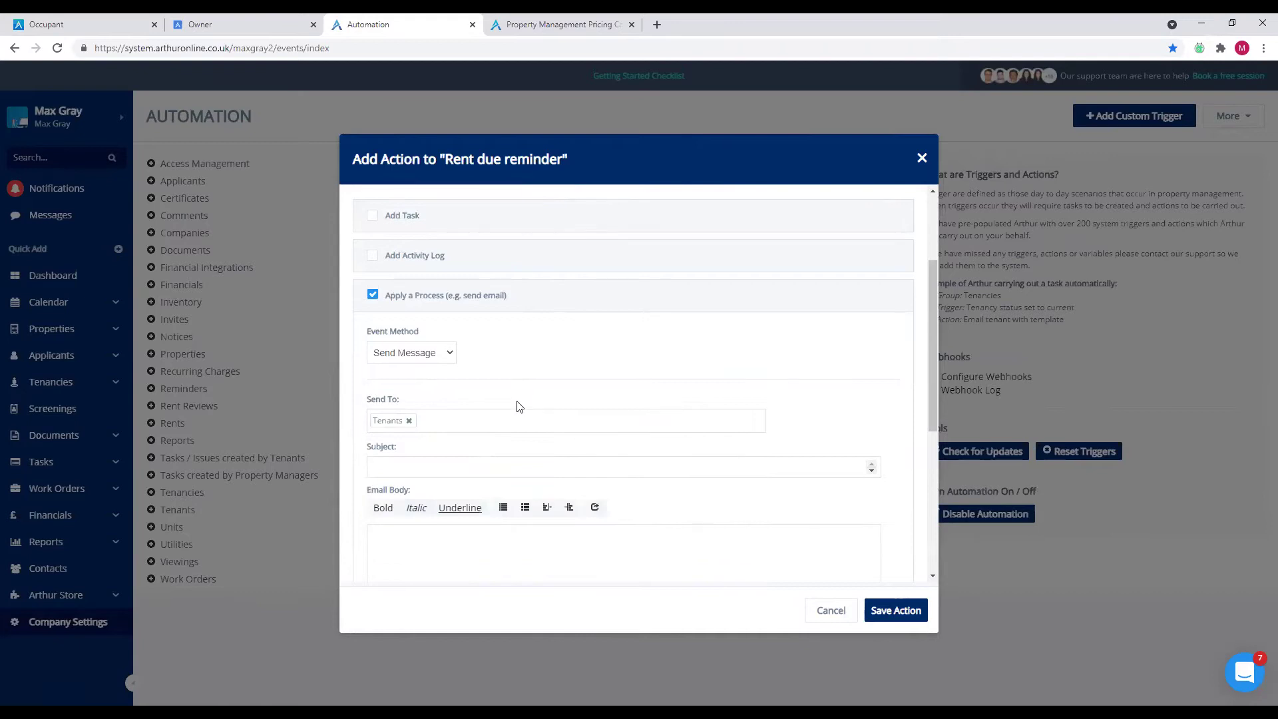
{"action": "type", "text": "your rent is 2 days late"}
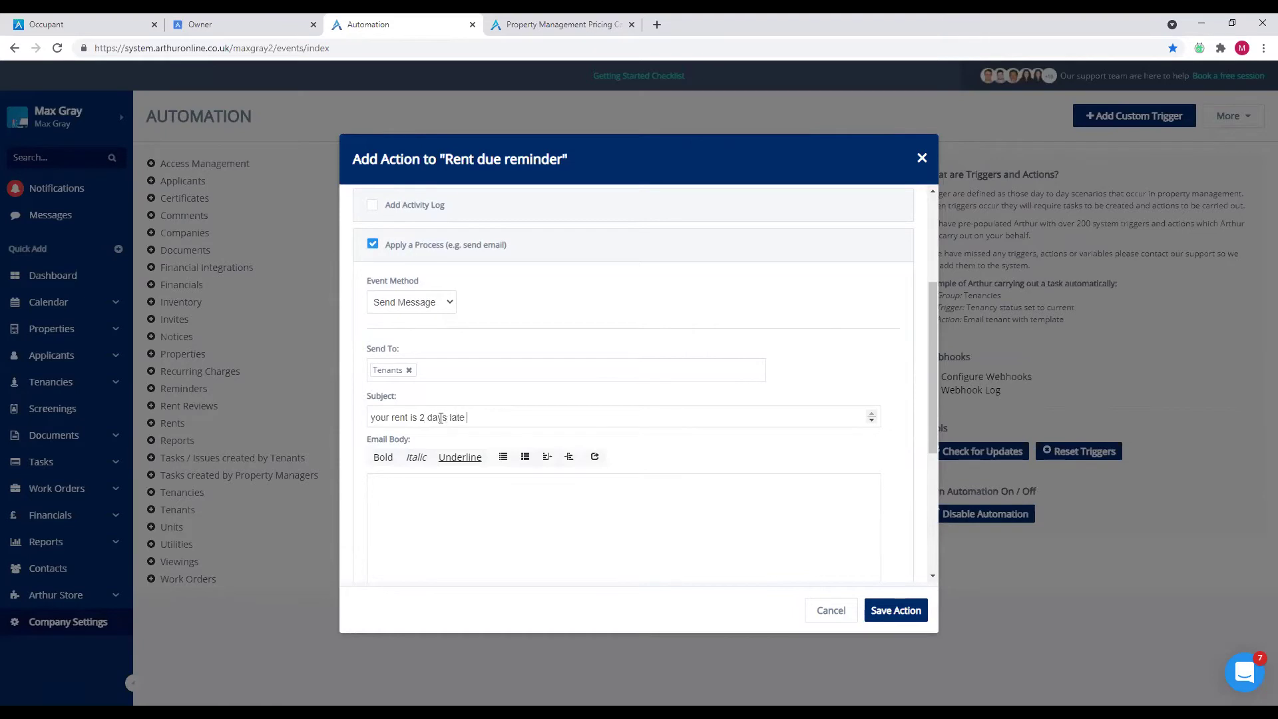
- Begin the email body with the greeting "Hi", the To First Name variable and a comma, leaving a blank line below
{"action": "left_click", "coordinate": [388, 485]}
{"action": "type", "text": "Hi"}
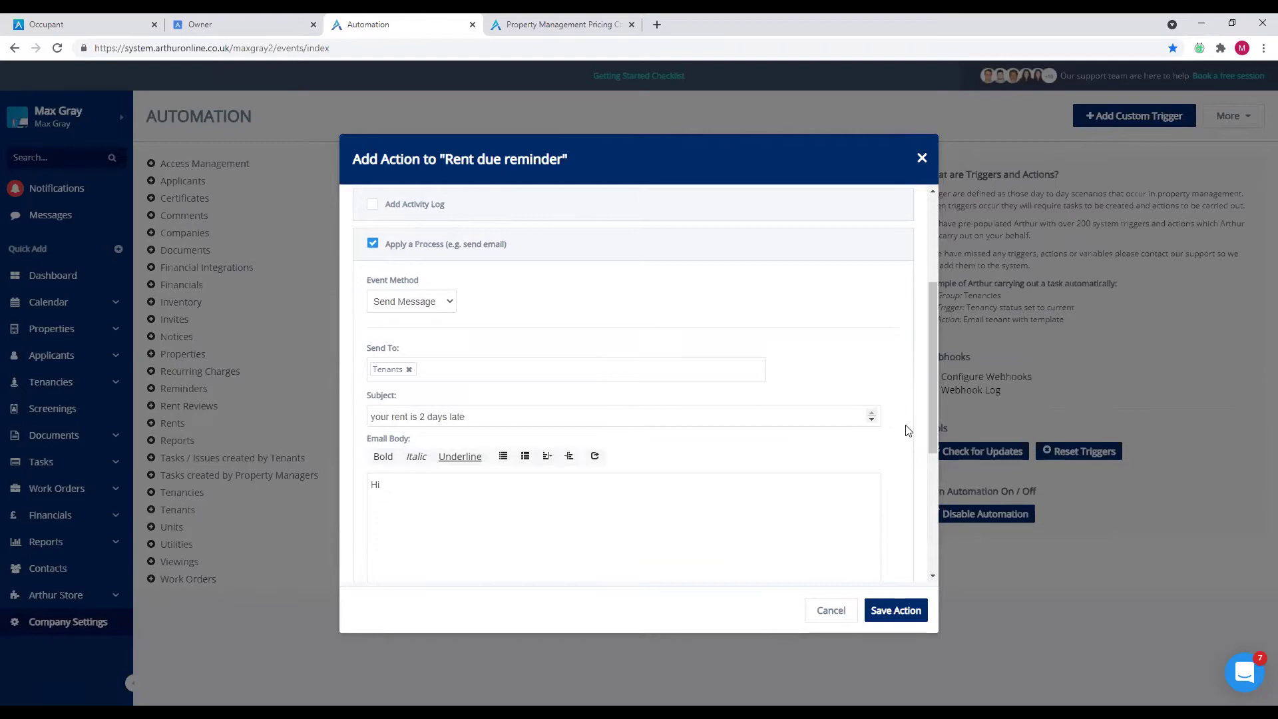
{"action": "scroll", "coordinate": [908, 428], "scroll_direction": "down", "scroll_amount": 2}
{"action": "right_click", "coordinate": [389, 350]}
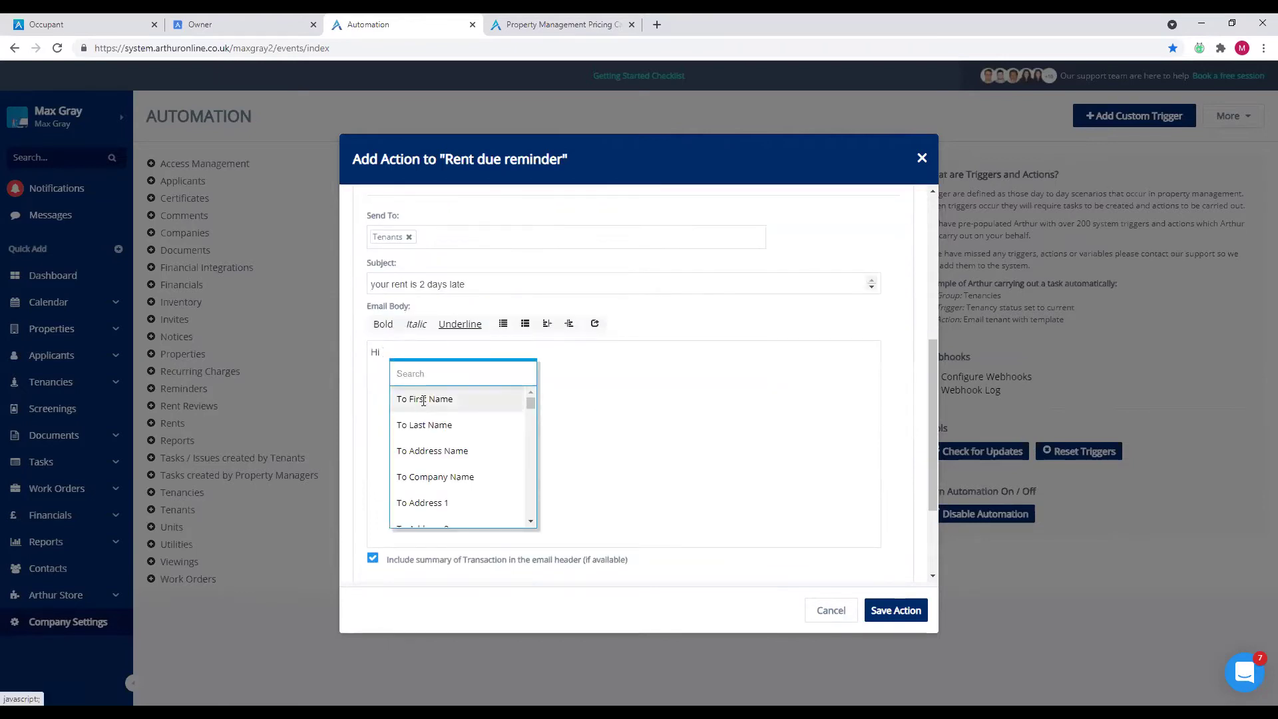
{"action": "left_click", "coordinate": [423, 398]}
{"action": "type", "text": ",  "}
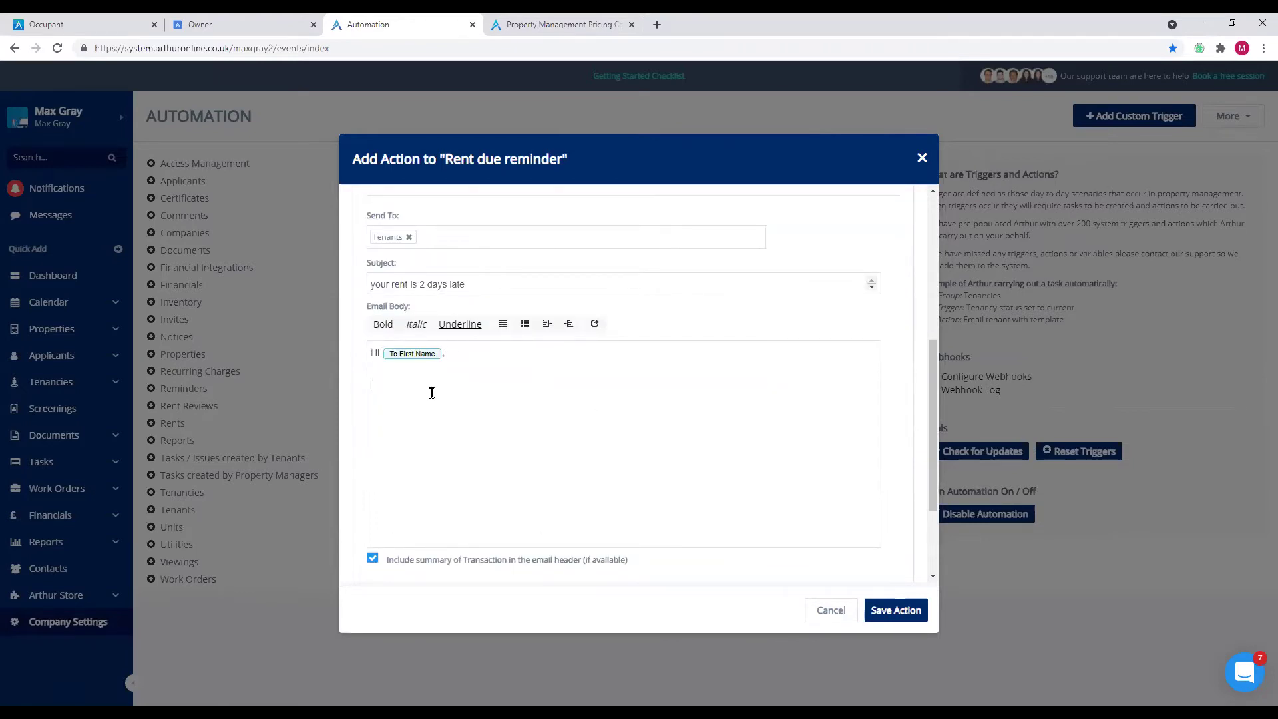
- Add "Your rent of" to the email body, followed by the Outstanding variable
{"action": "type", "text": "Your rent of"}
{"action": "key", "text": "braceleft"}
{"action": "type", "text": "rent"}
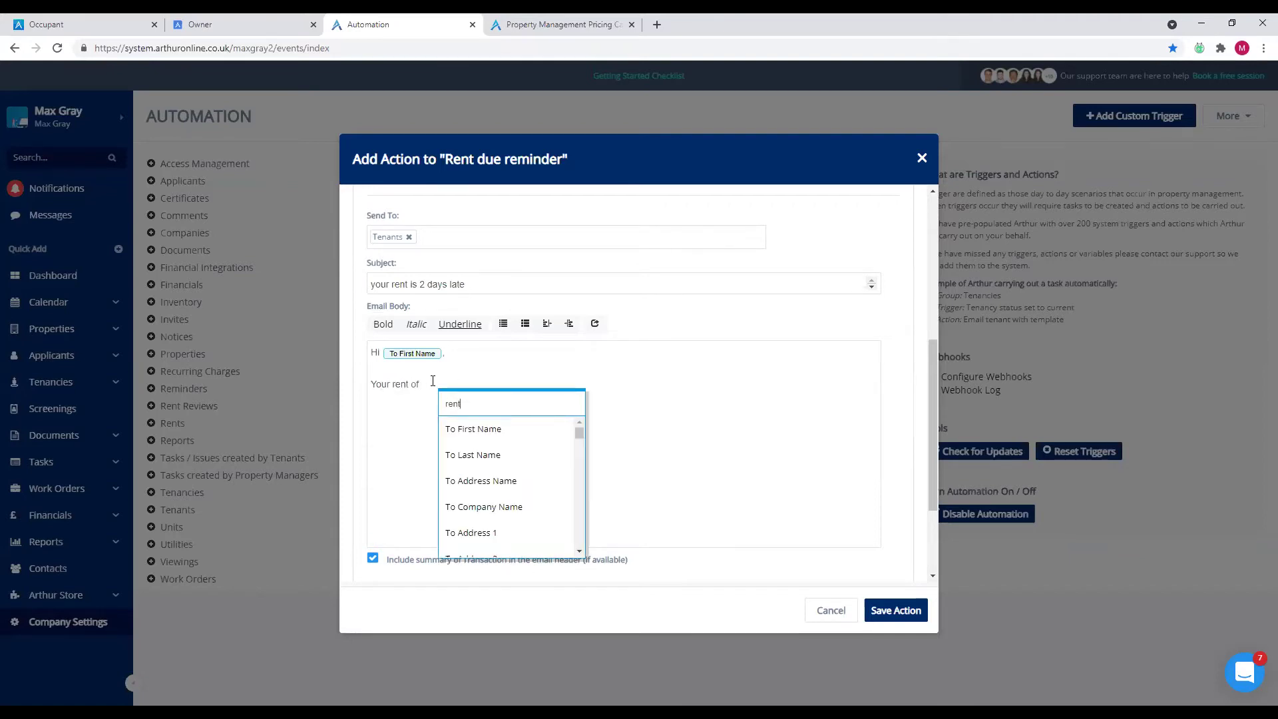
{"action": "scroll", "coordinate": [468, 464], "scroll_direction": "down", "scroll_amount": 5}
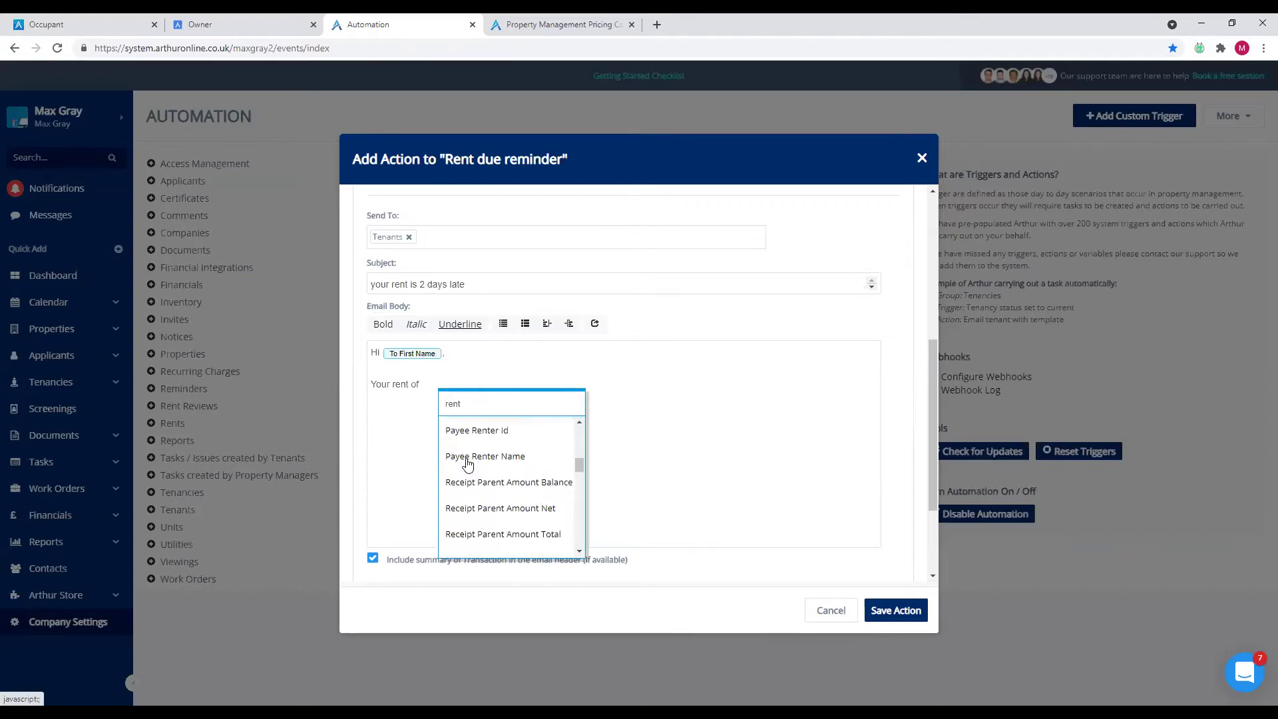
{"action": "key", "text": "BackSpace"}
{"action": "key", "text": "BackSpace"}
{"action": "key", "text": "BackSpace"}
{"action": "key", "text": "BackSpace"}
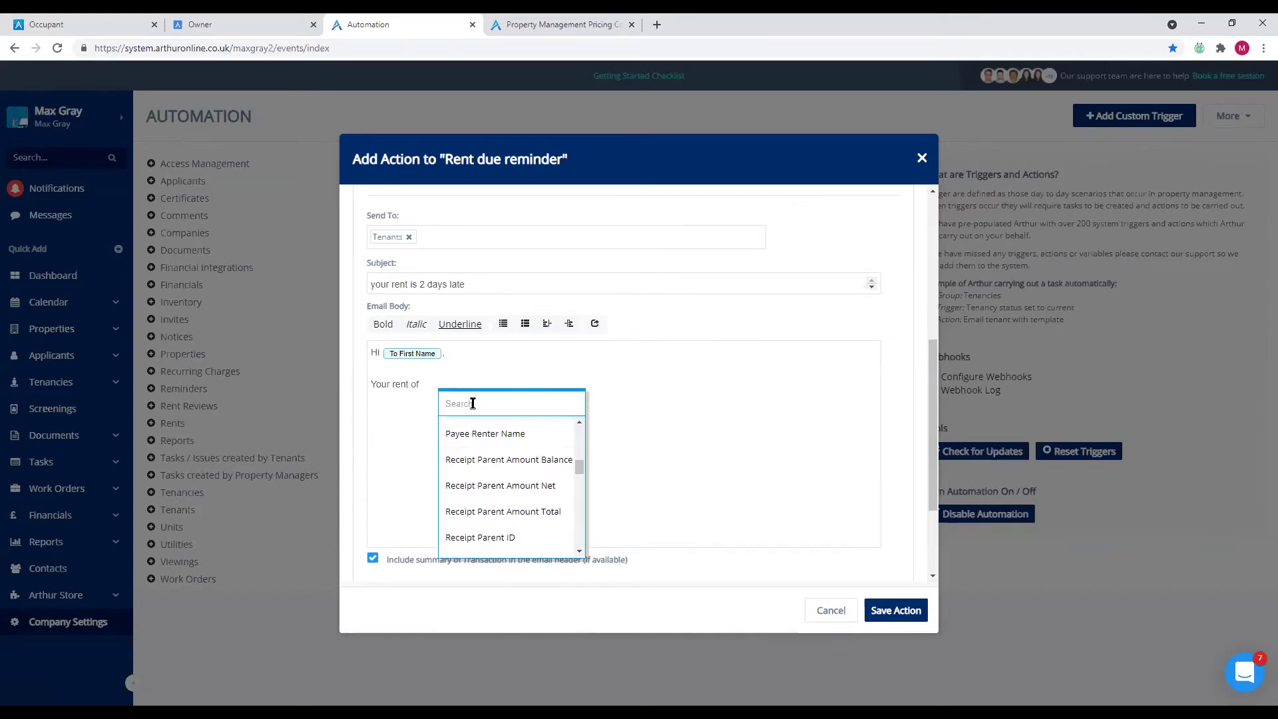
{"action": "type", "text": "of Outstanding"}
{"action": "left_click", "coordinate": [471, 451]}
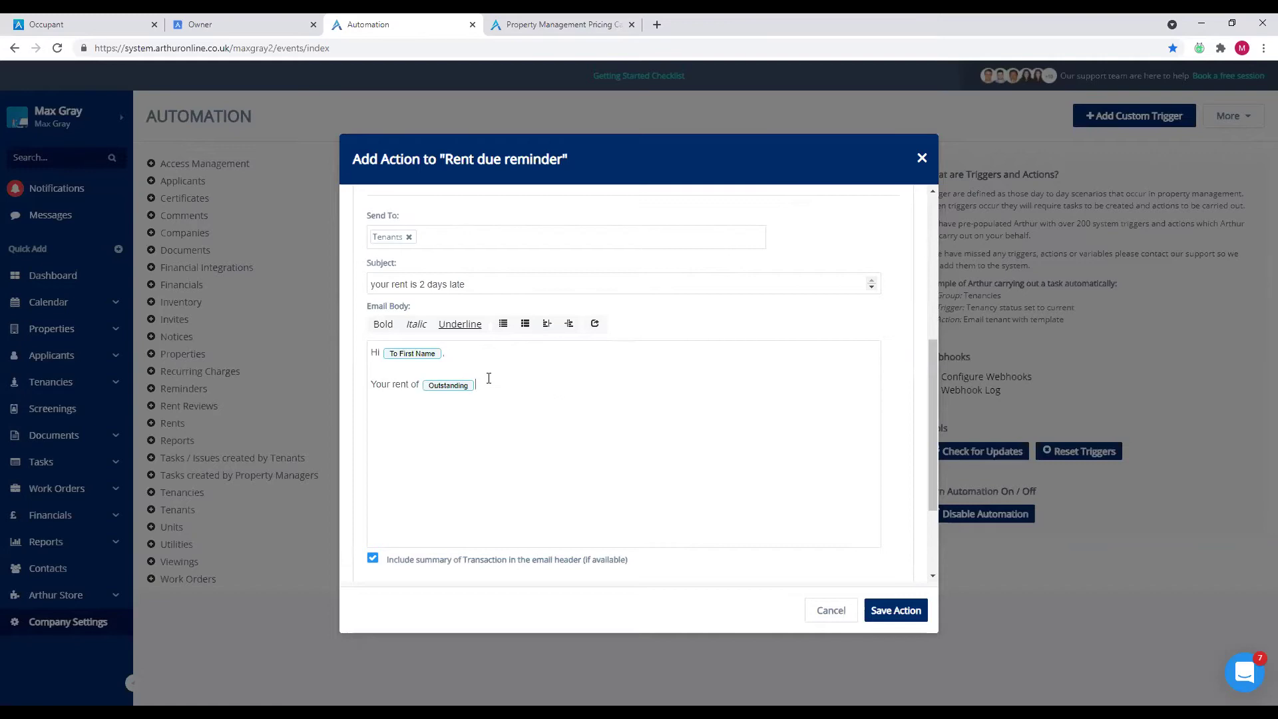
- Continue the sentence with "has been due for 2 days, and was supposed to be paid on" and the Due Date variable
{"action": "type", "text": "has been due for 2 days, and was supposed to be "}
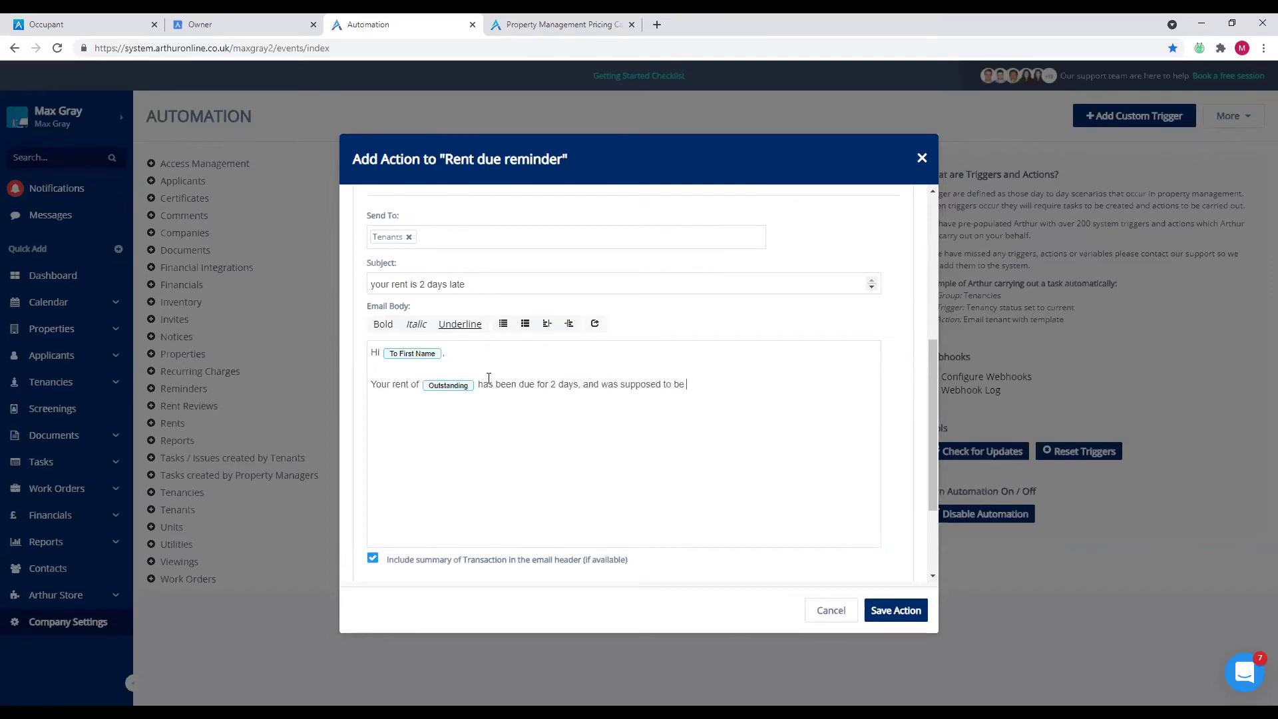
{"action": "type", "text": "paid on"}
{"action": "right_click", "coordinate": [730, 381]}
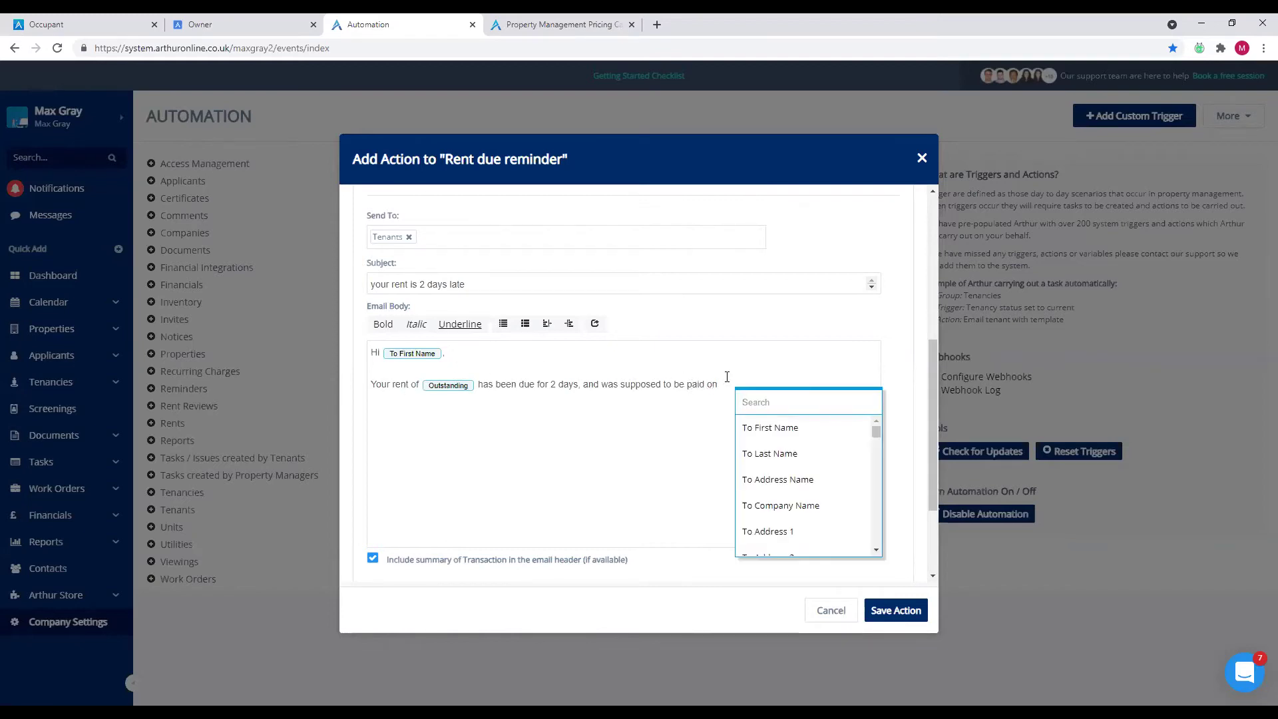
{"action": "type", "text": "due"}
{"action": "left_click", "coordinate": [757, 483]}
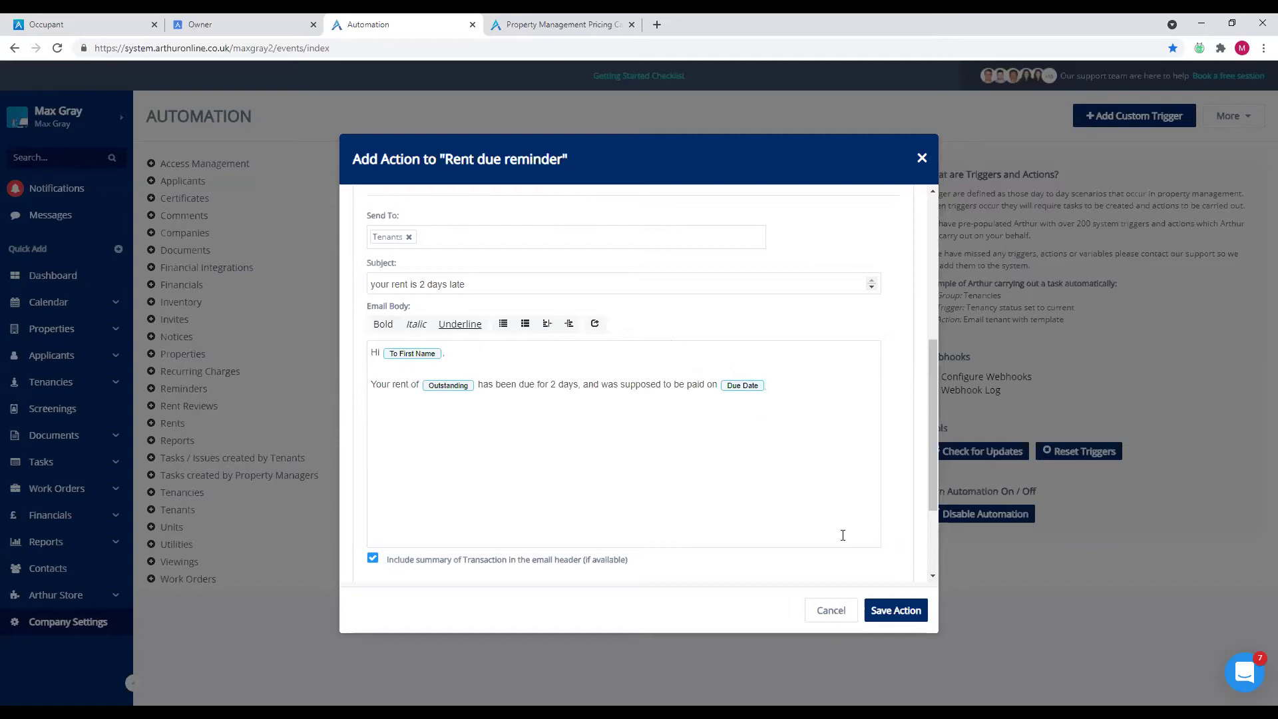
- Check the completed reminder action from its name to the message and save it
{"action": "scroll", "coordinate": [527, 394], "scroll_direction": "up", "scroll_amount": 2}
{"action": "scroll", "coordinate": [526, 393], "scroll_direction": "up", "scroll_amount": 3}
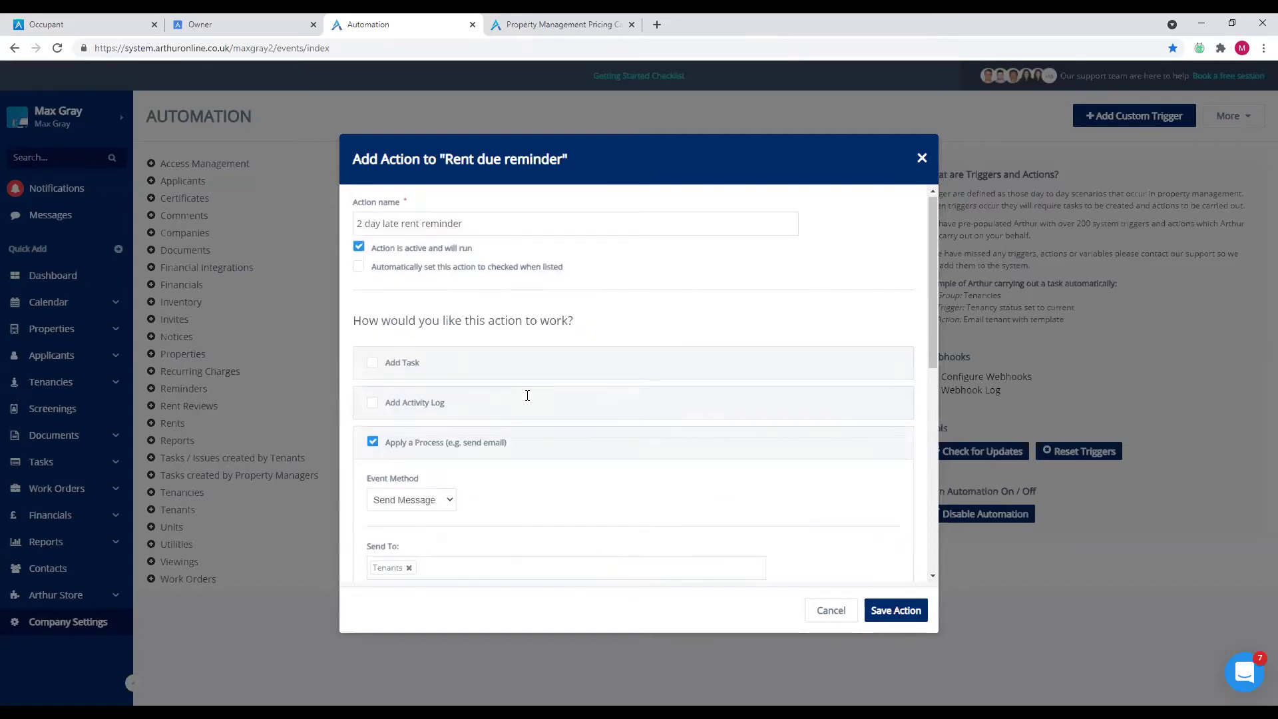
{"action": "scroll", "coordinate": [526, 394], "scroll_direction": "down", "scroll_amount": 6}
{"action": "left_click", "coordinate": [895, 611]}
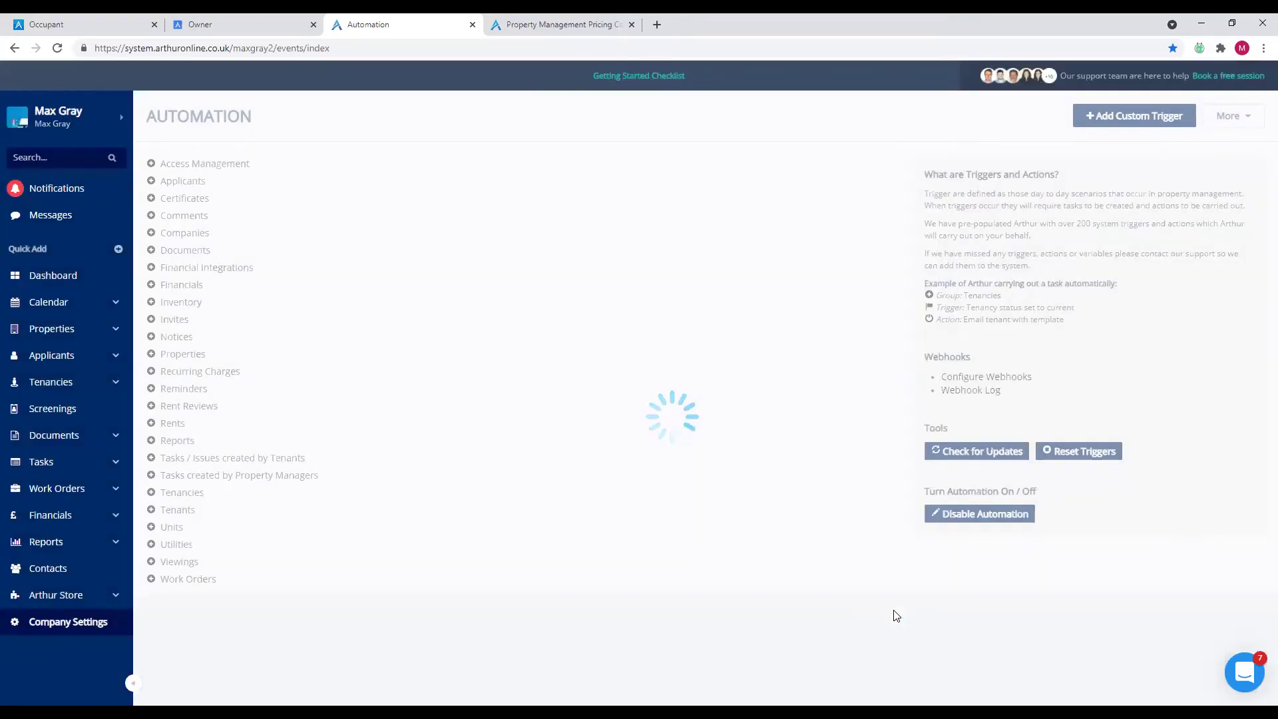
- Look through the triggers listed under Financials and collapse the open trigger groups
{"action": "left_click", "coordinate": [188, 285]}
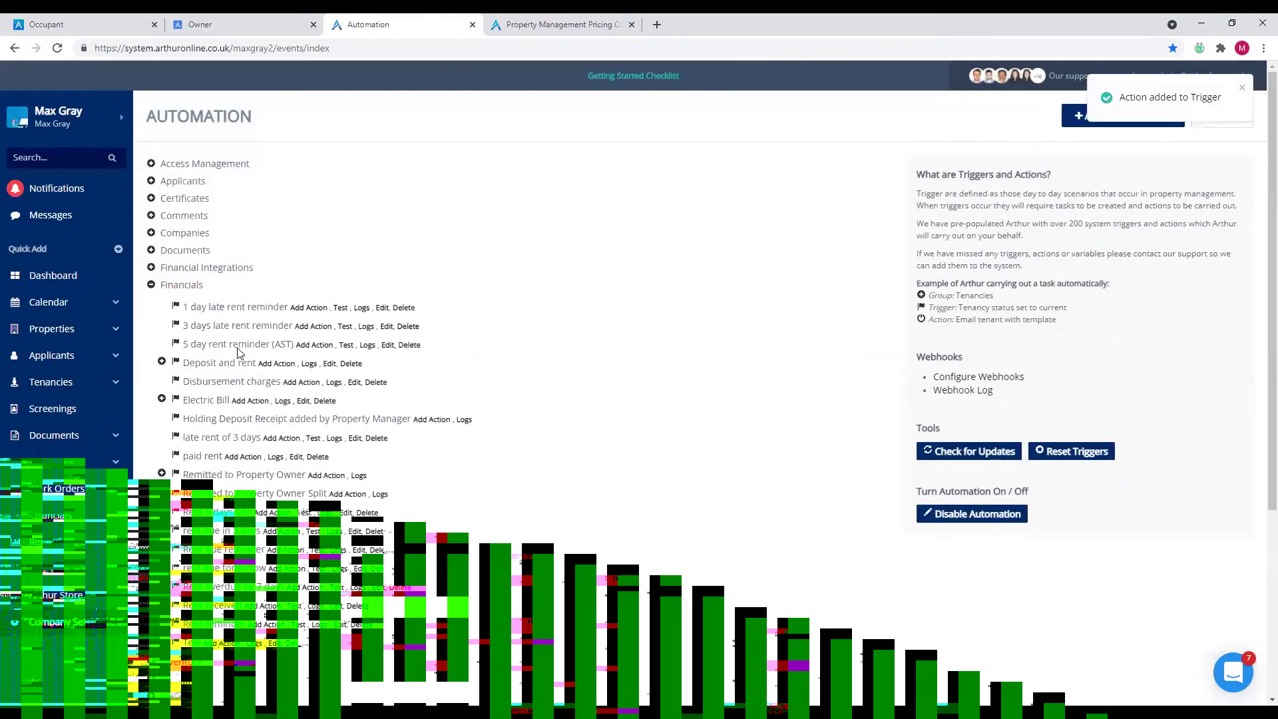
{"action": "scroll", "coordinate": [236, 352], "scroll_direction": "down", "scroll_amount": 1}
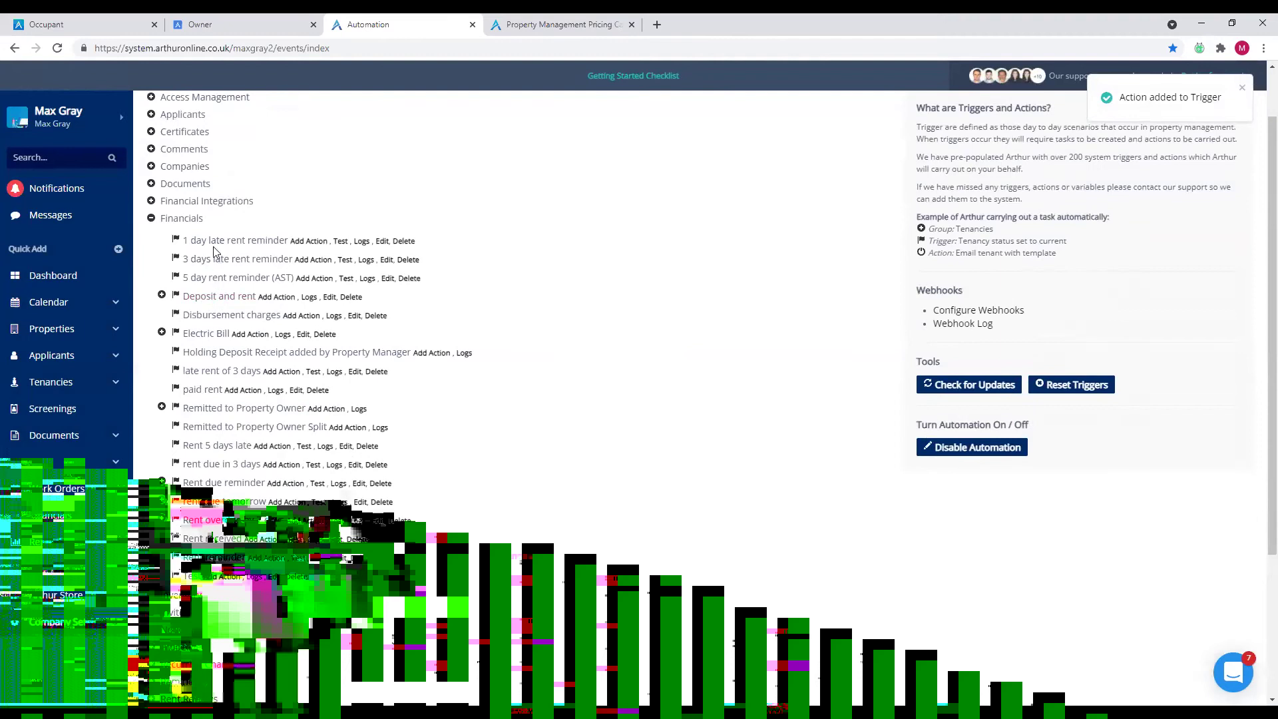
{"action": "scroll", "coordinate": [227, 357], "scroll_direction": "down", "scroll_amount": 2}
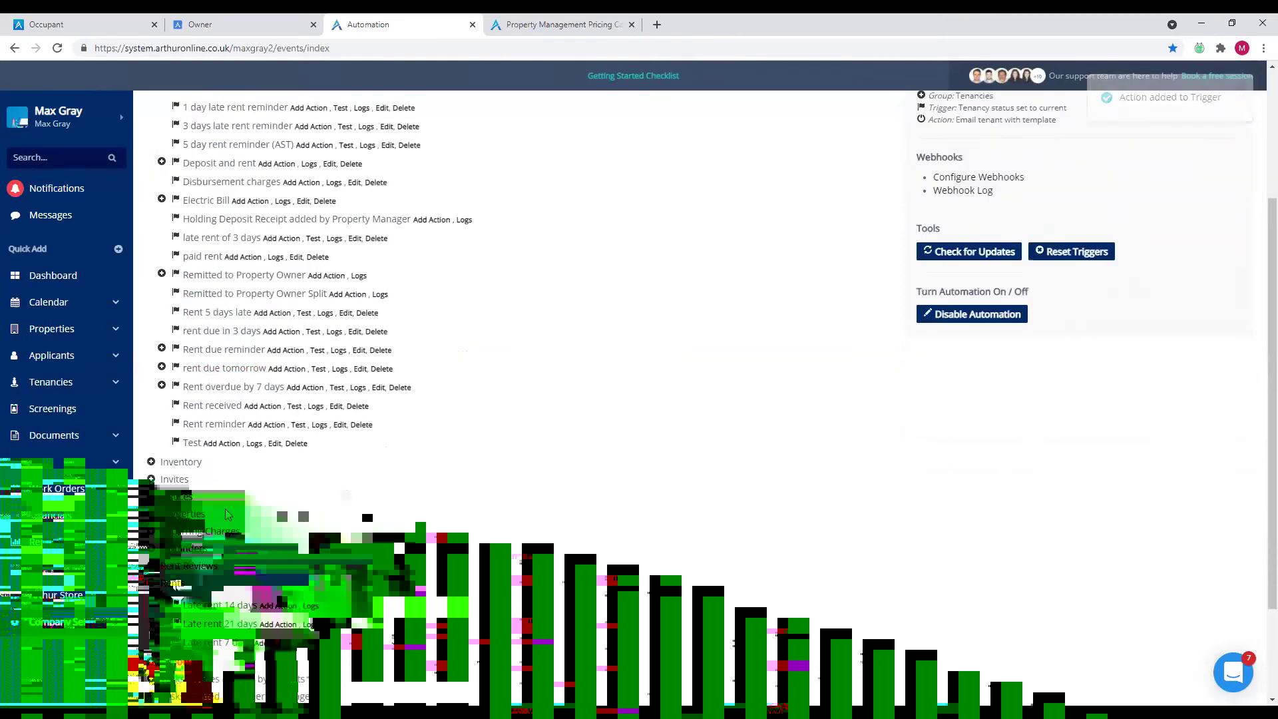
{"action": "scroll", "coordinate": [210, 247], "scroll_direction": "up", "scroll_amount": 2}
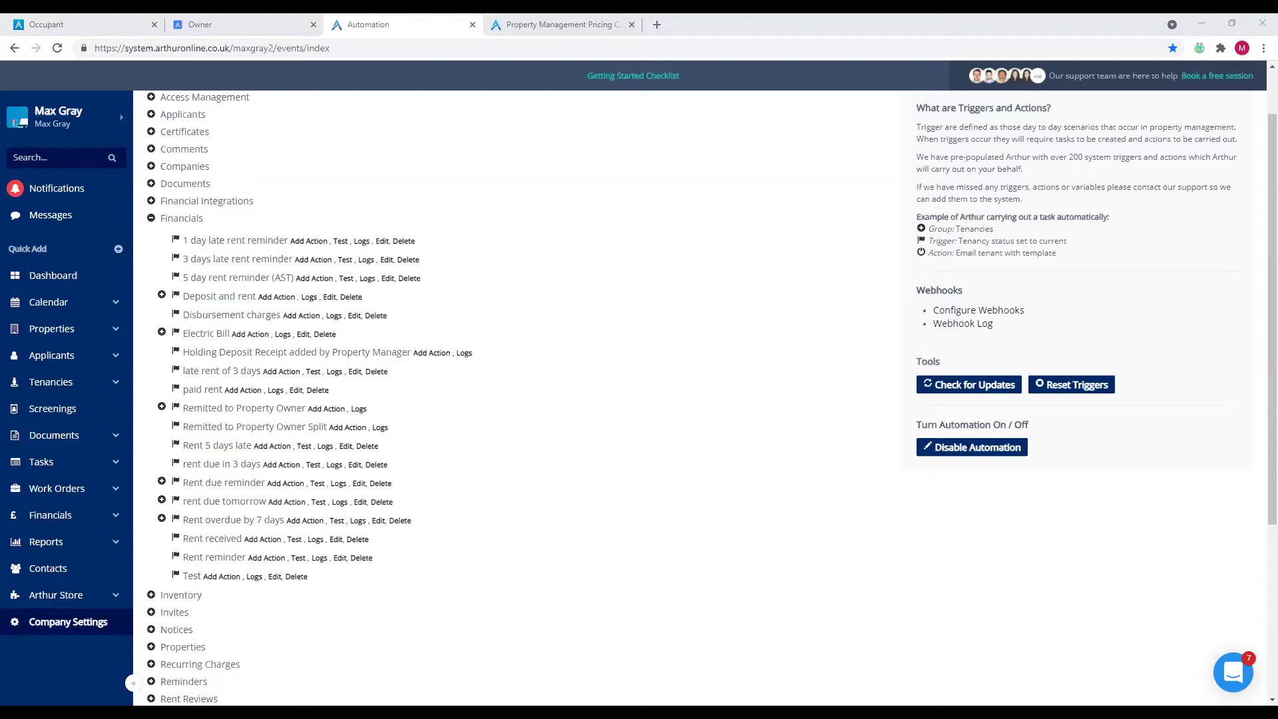
{"action": "scroll", "coordinate": [419, 294], "scroll_direction": "up", "scroll_amount": 1}
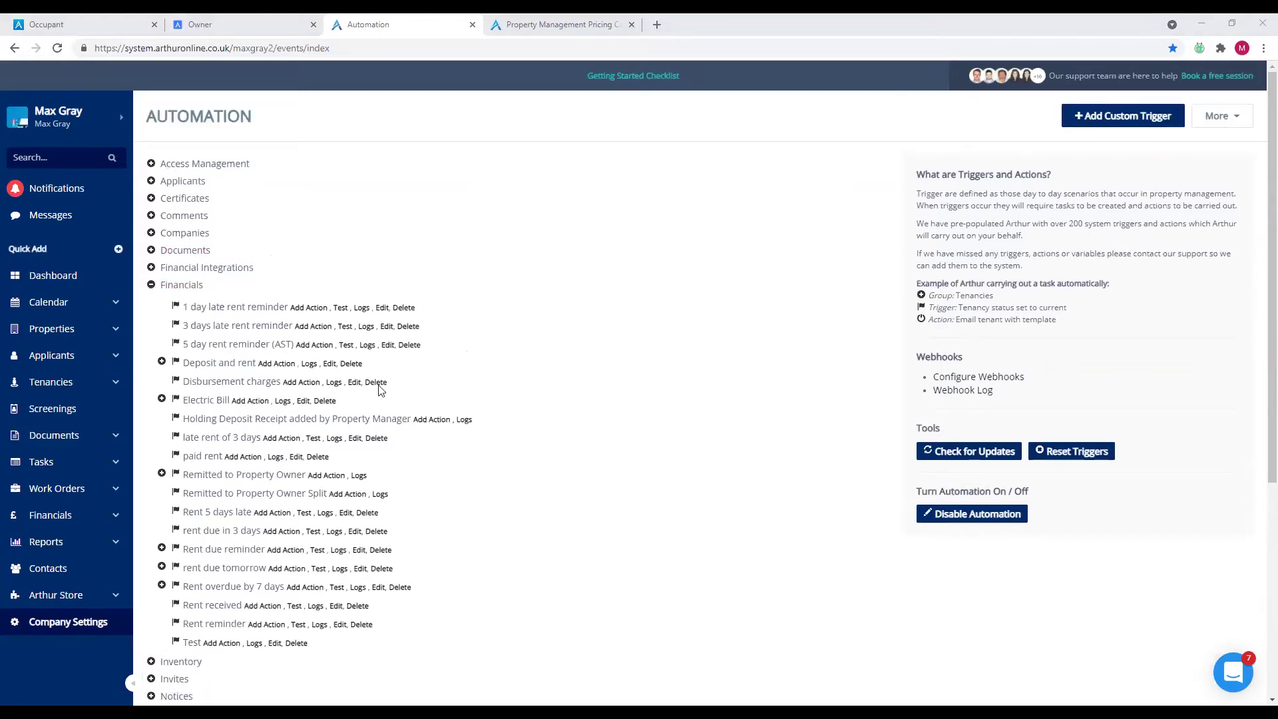
{"action": "left_click", "coordinate": [172, 287]}
{"action": "left_click", "coordinate": [172, 423]}
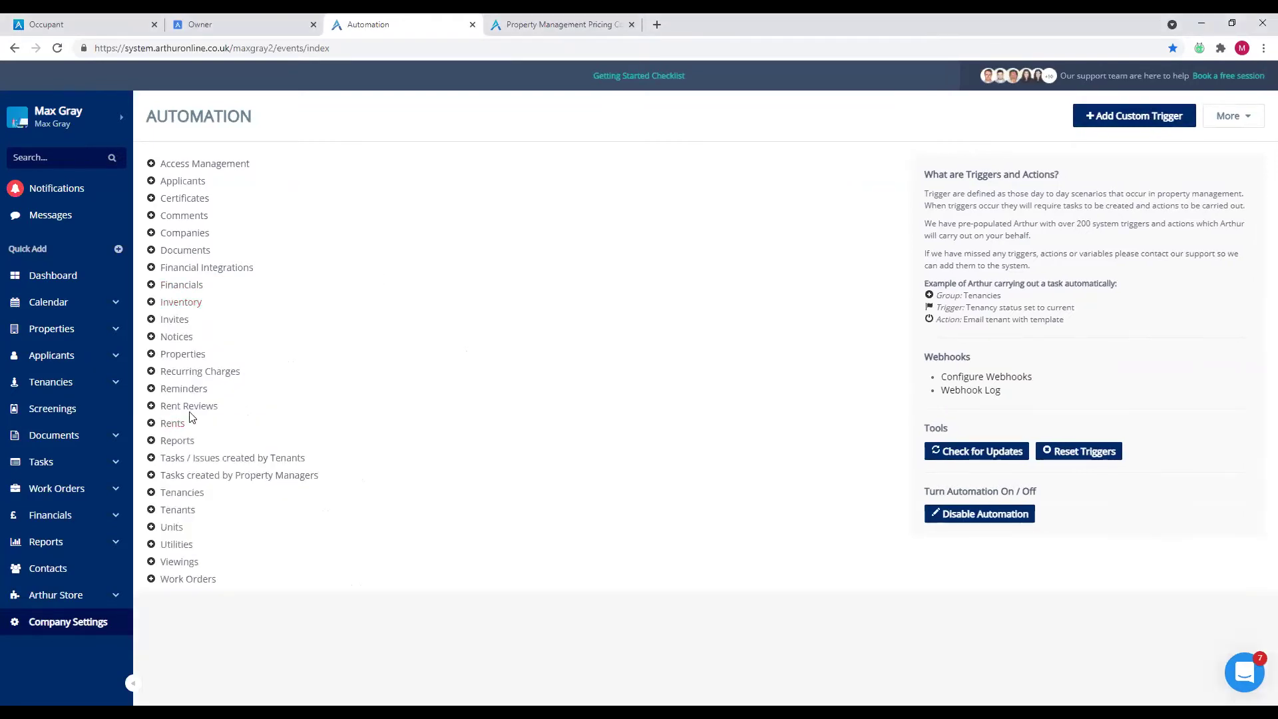
- View the triggers for tasks and issues created by tenants, glancing at the Occupant app, and expand the actions of "Tenant raises an issue"
{"action": "left_click", "coordinate": [182, 460]}
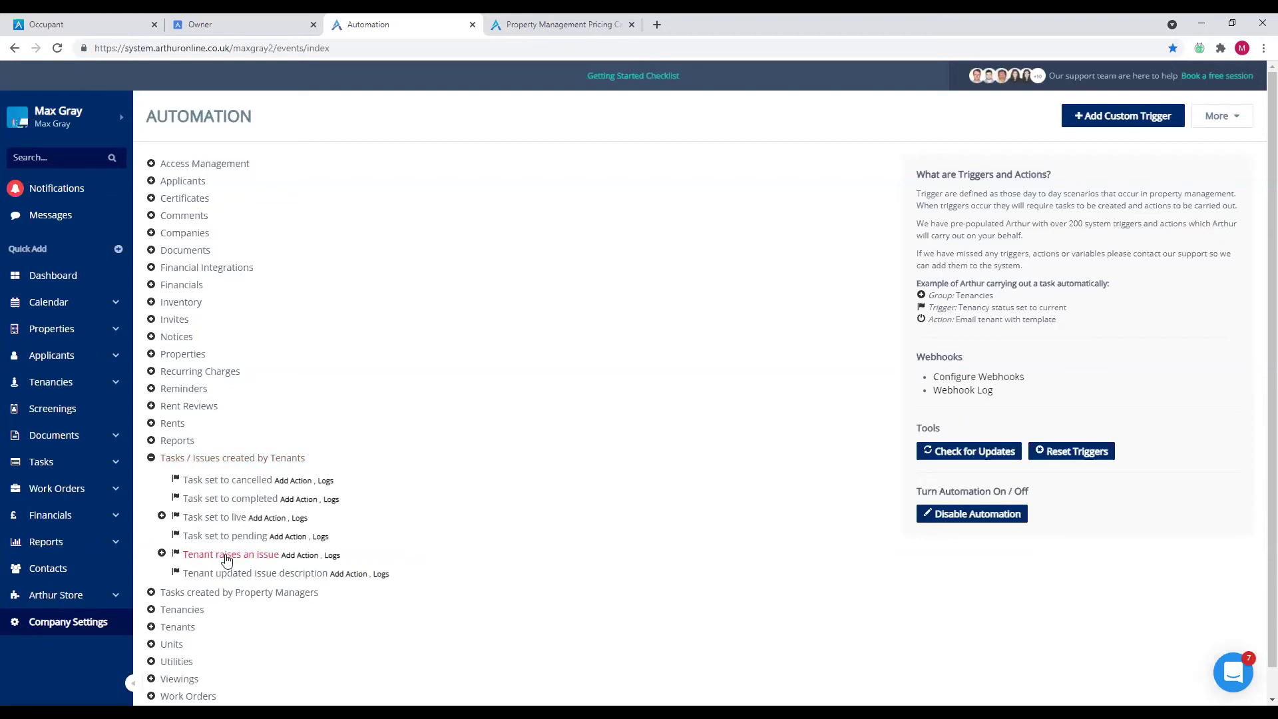
{"action": "left_click", "coordinate": [50, 24]}
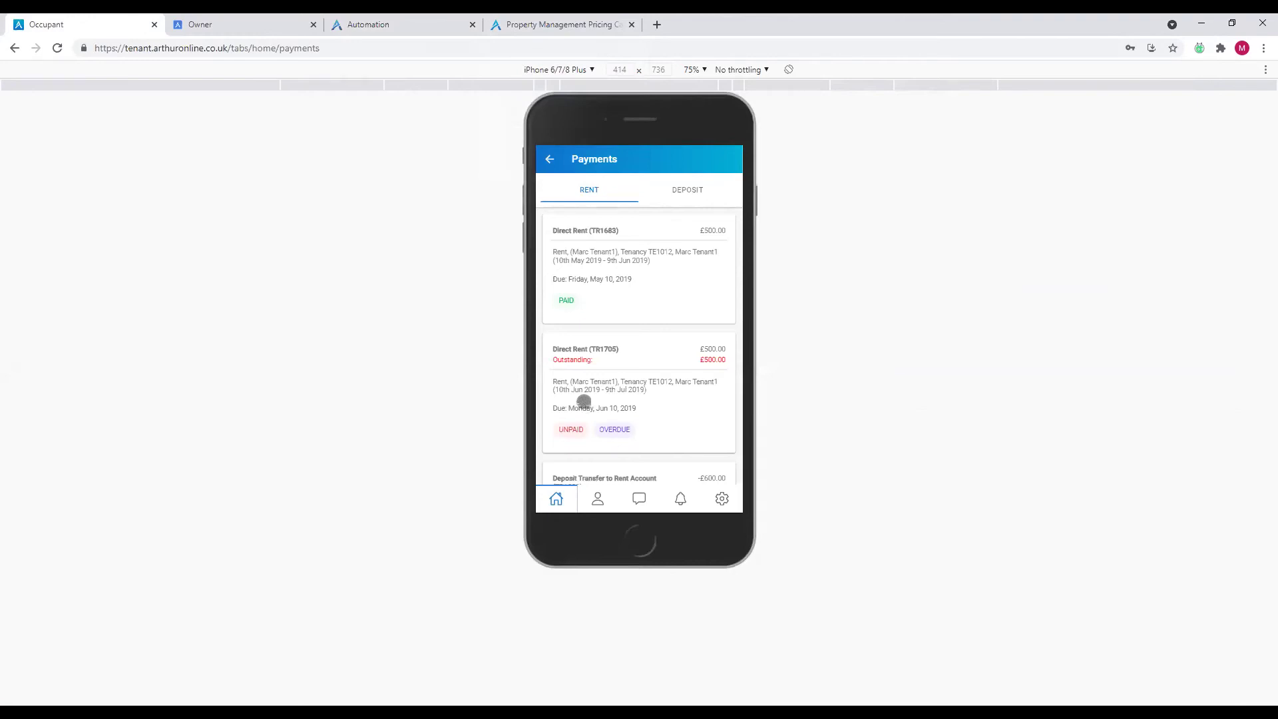
{"action": "left_click", "coordinate": [360, 18]}
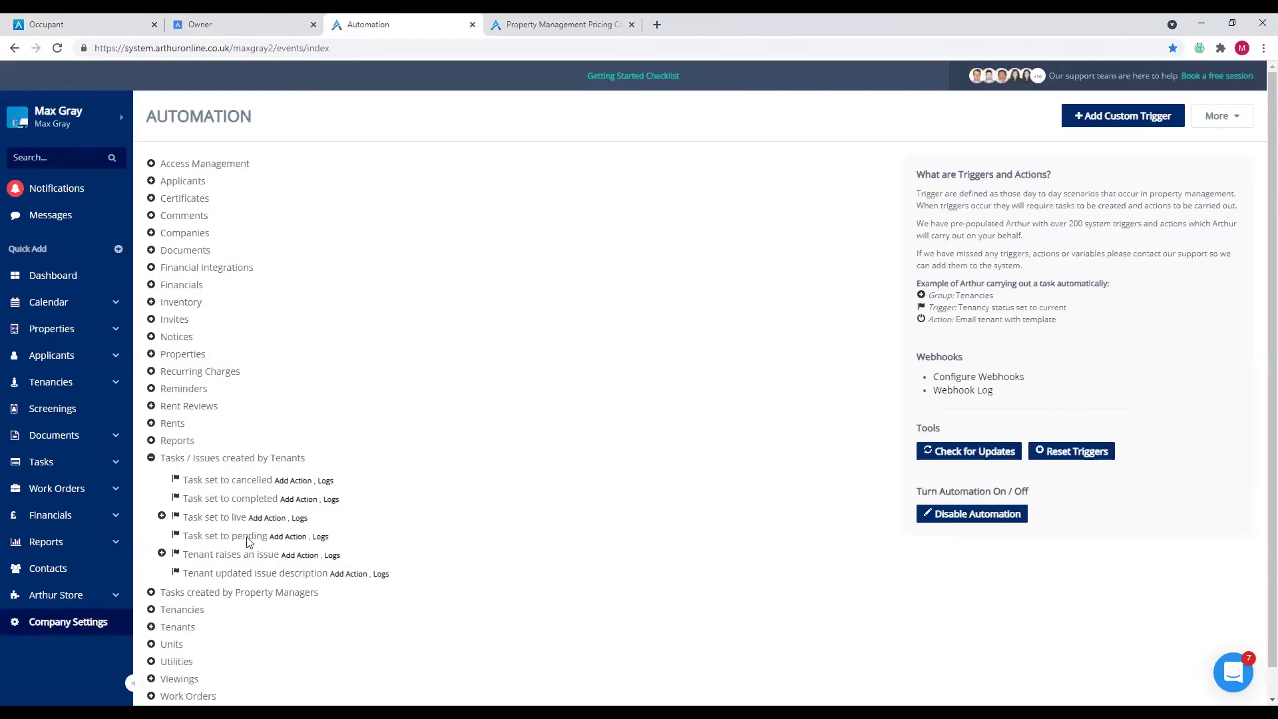
{"action": "left_click", "coordinate": [228, 559]}
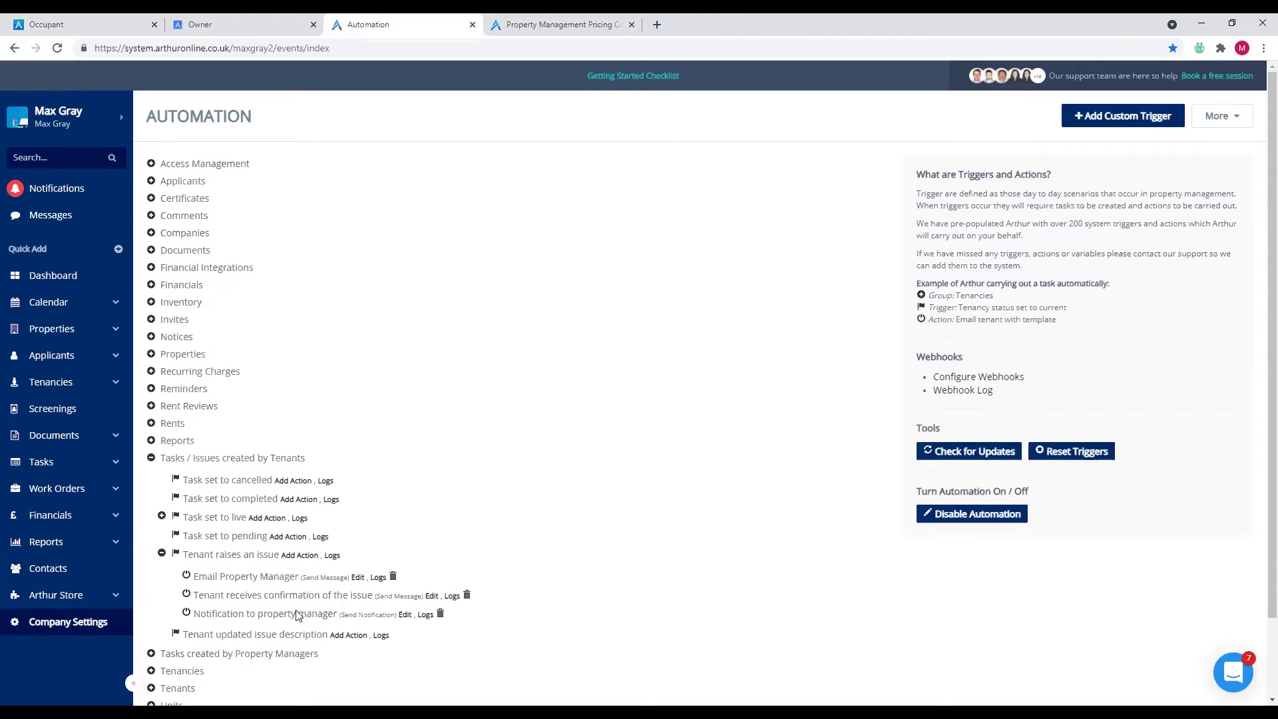
- Examine the recipient, subject and email body of "Tenant receives confirmation of the issue", closing the action and its trigger group when done
{"action": "left_click", "coordinate": [433, 597]}
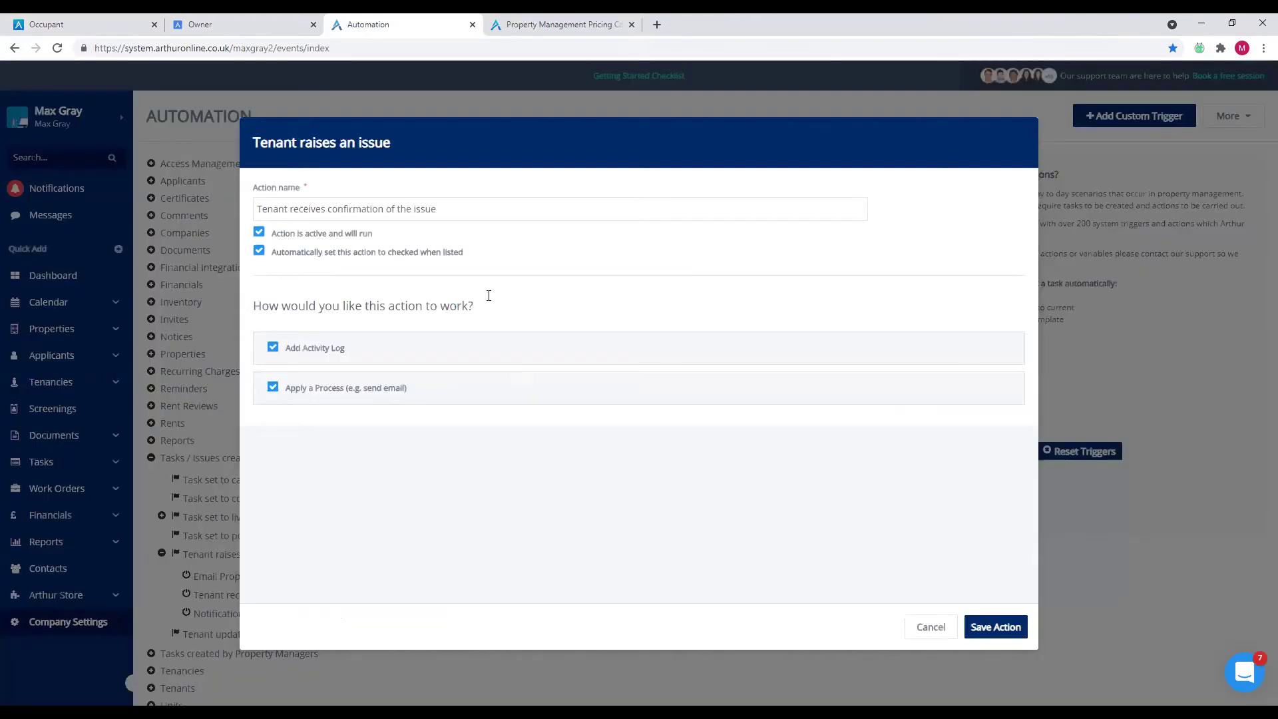
{"action": "scroll", "coordinate": [450, 386], "scroll_direction": "down", "scroll_amount": 4}
{"action": "scroll", "coordinate": [451, 382], "scroll_direction": "down", "scroll_amount": 1}
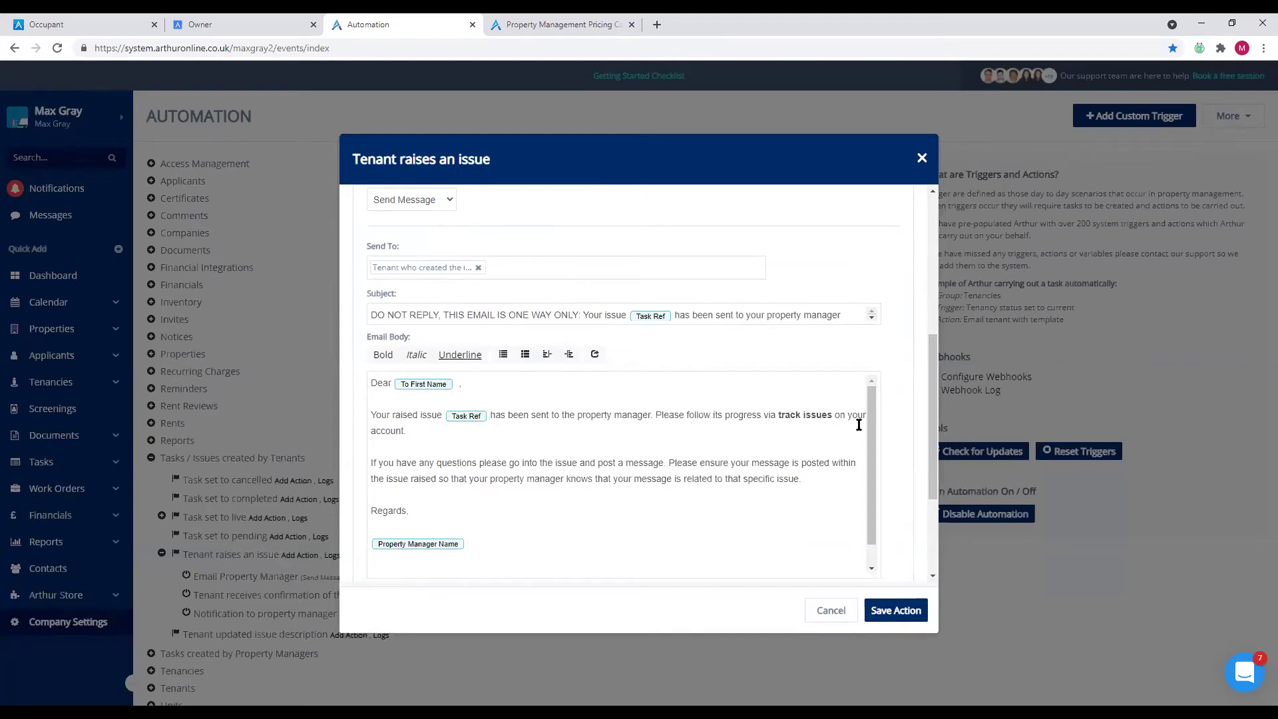
{"action": "scroll", "coordinate": [405, 429], "scroll_direction": "down", "scroll_amount": 1}
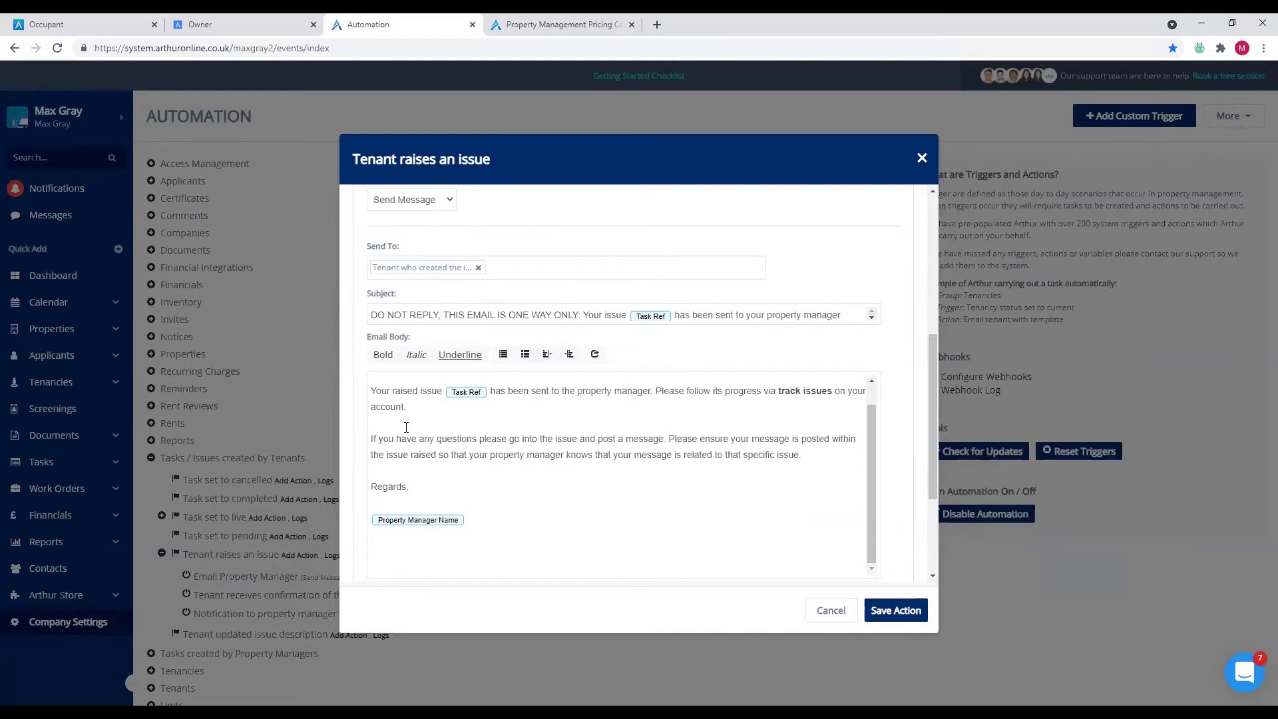
{"action": "scroll", "coordinate": [405, 428], "scroll_direction": "up", "scroll_amount": 1}
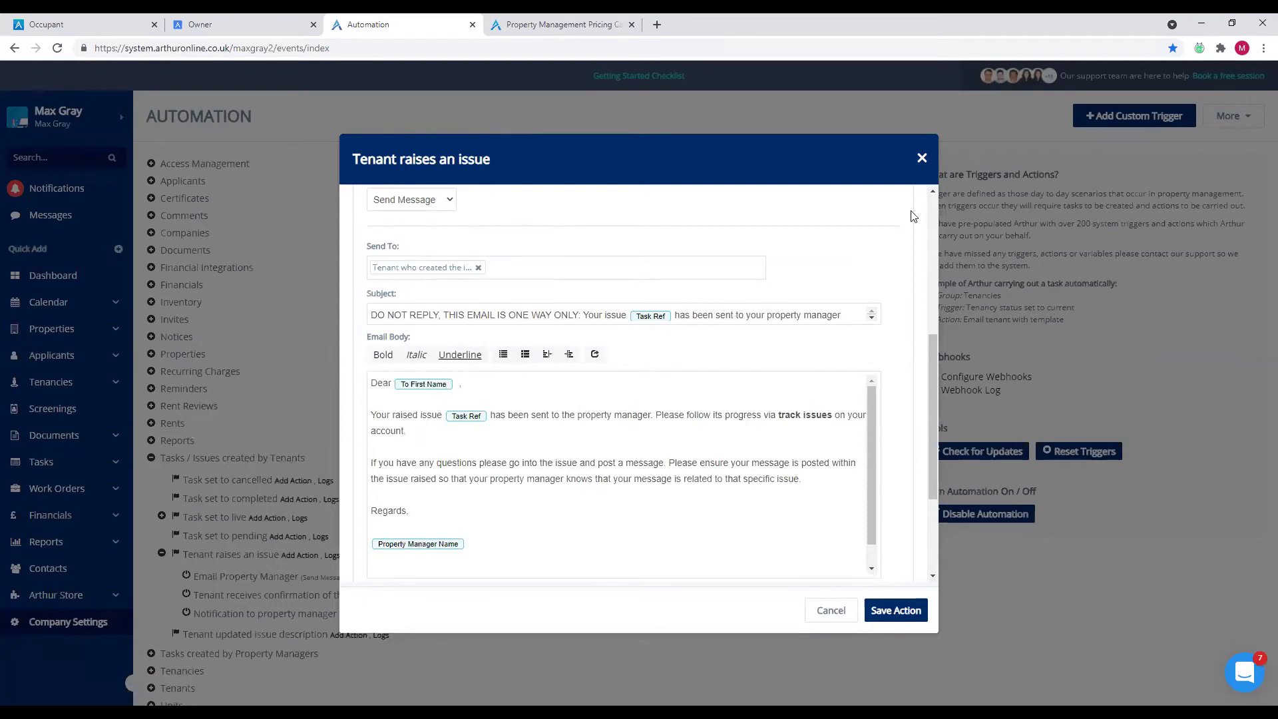
{"action": "left_click", "coordinate": [922, 157]}
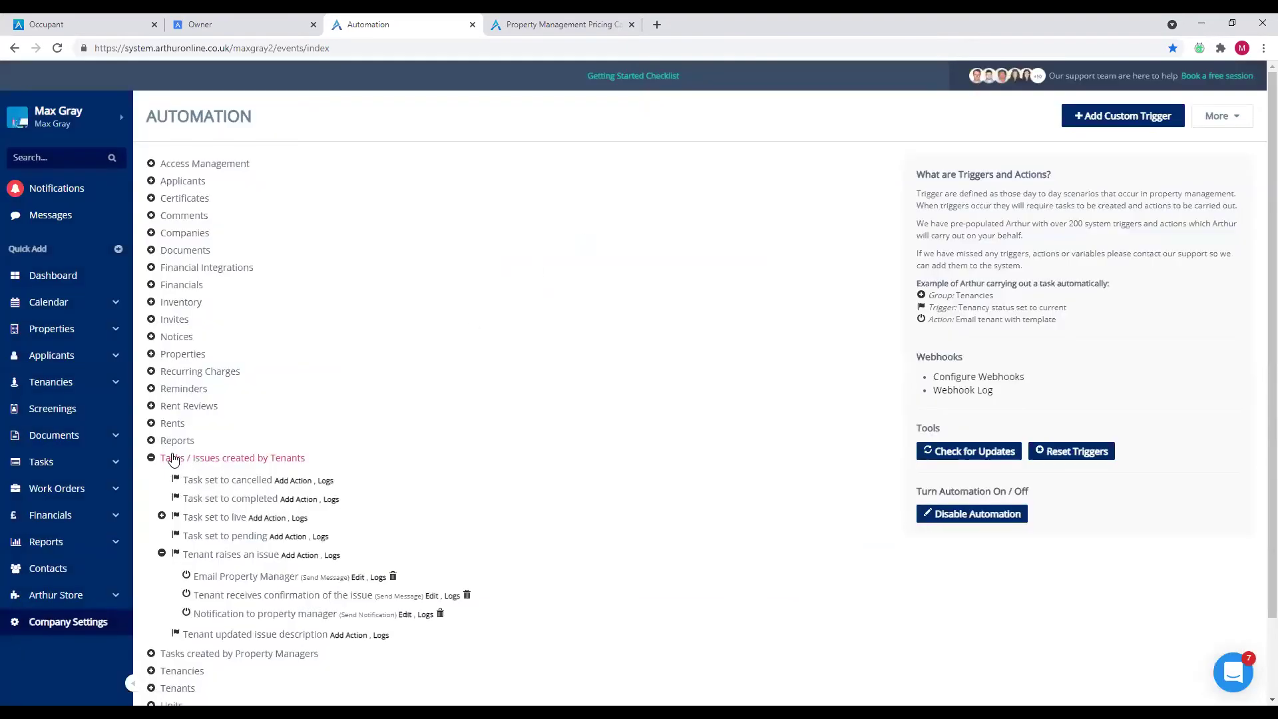
{"action": "left_click", "coordinate": [174, 458]}
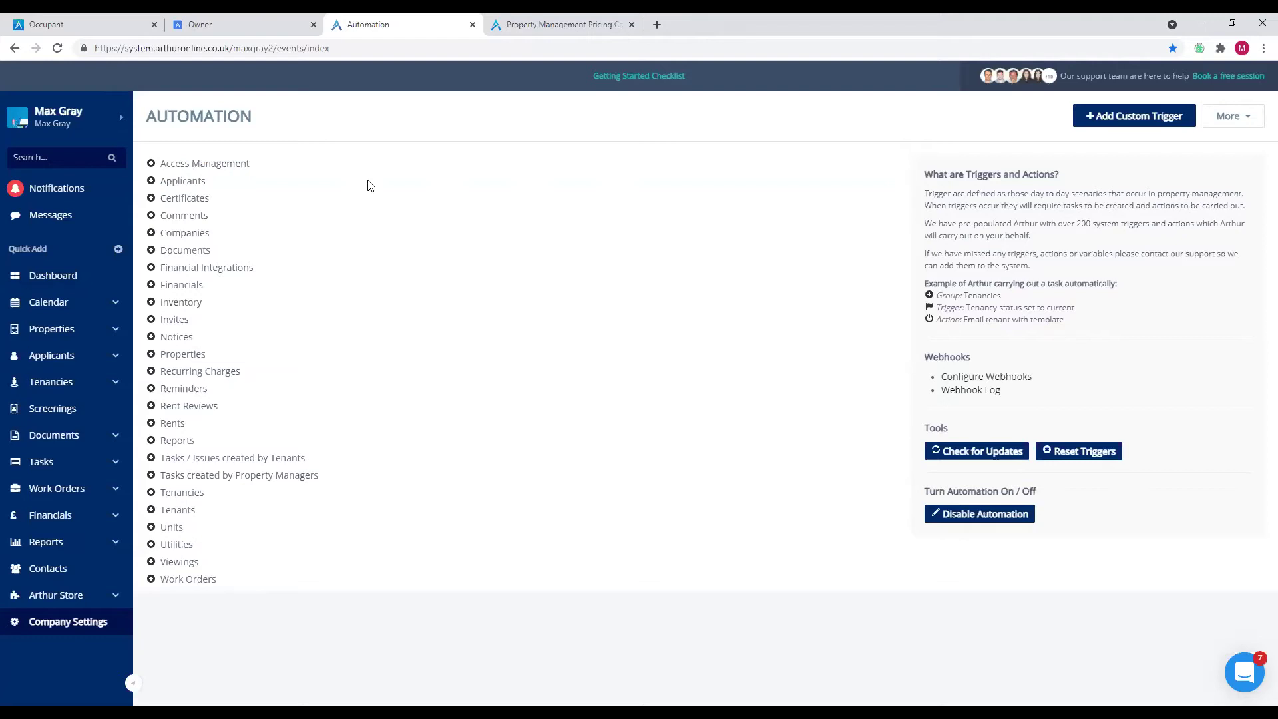
- View the Certificates triggers and the record types offered for a new custom trigger, closing both without changes
{"action": "left_click", "coordinate": [195, 200]}
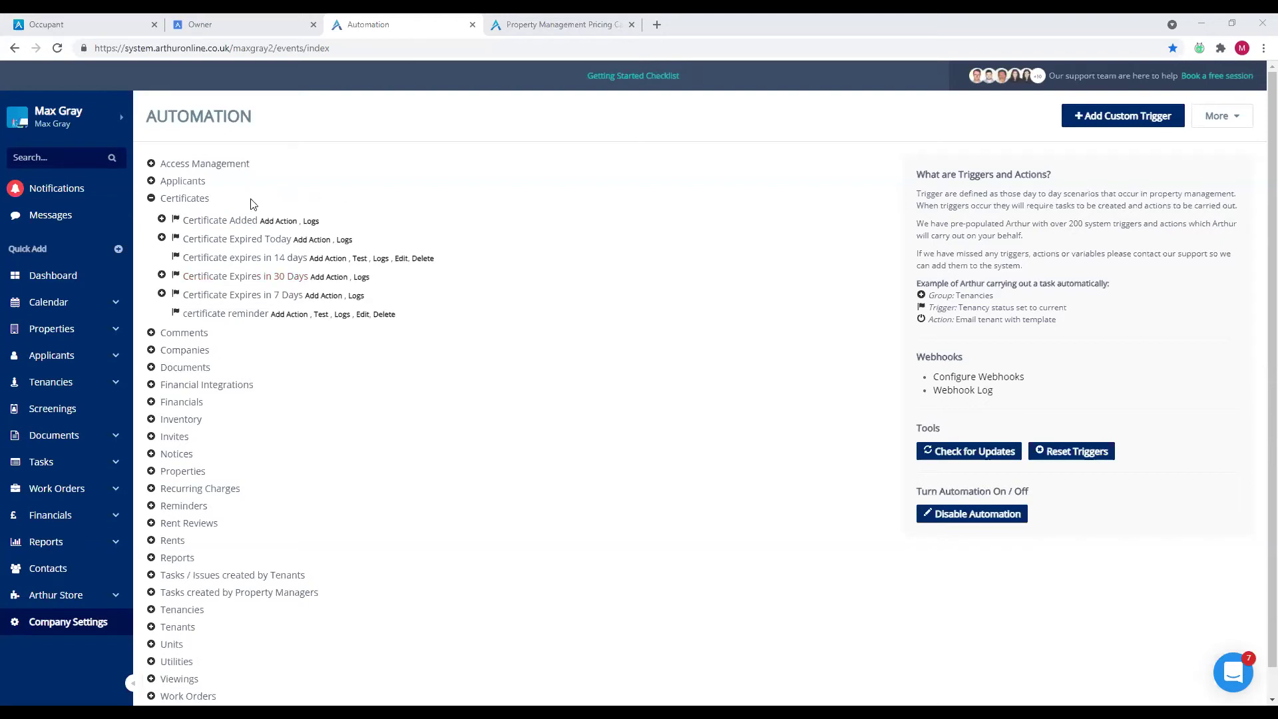
{"action": "left_click", "coordinate": [188, 203]}
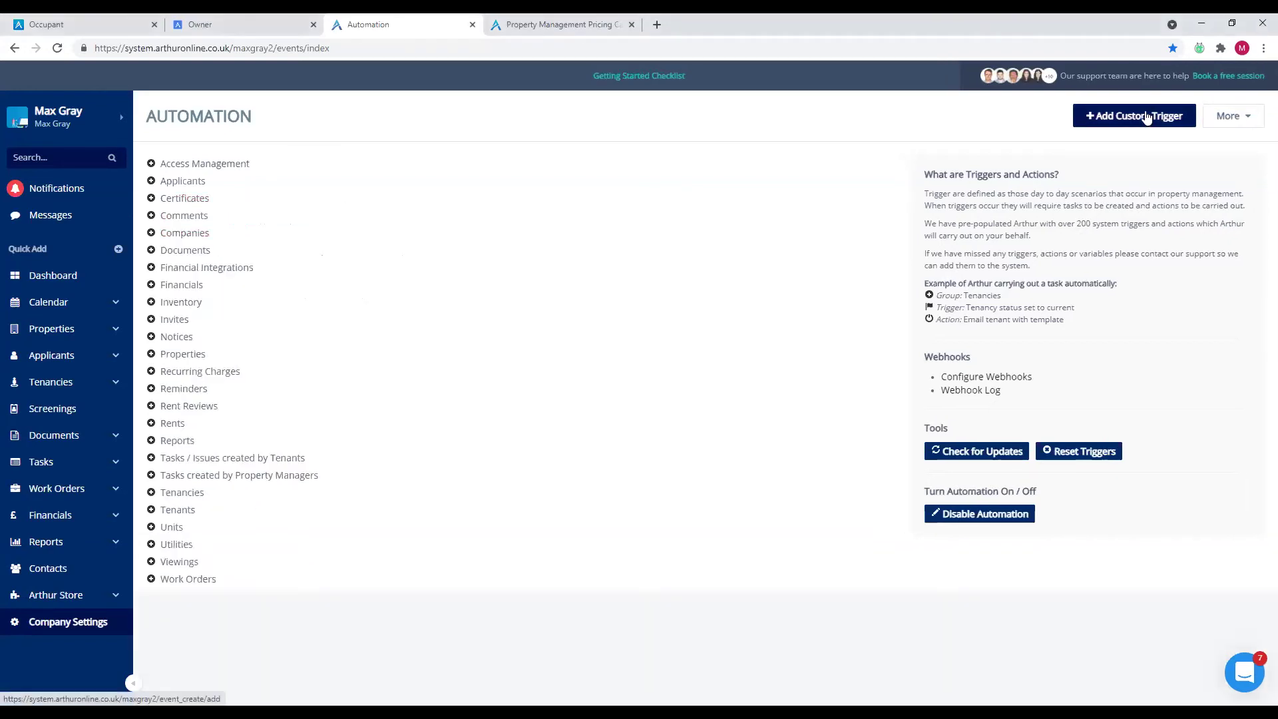
{"action": "left_click", "coordinate": [1145, 110]}
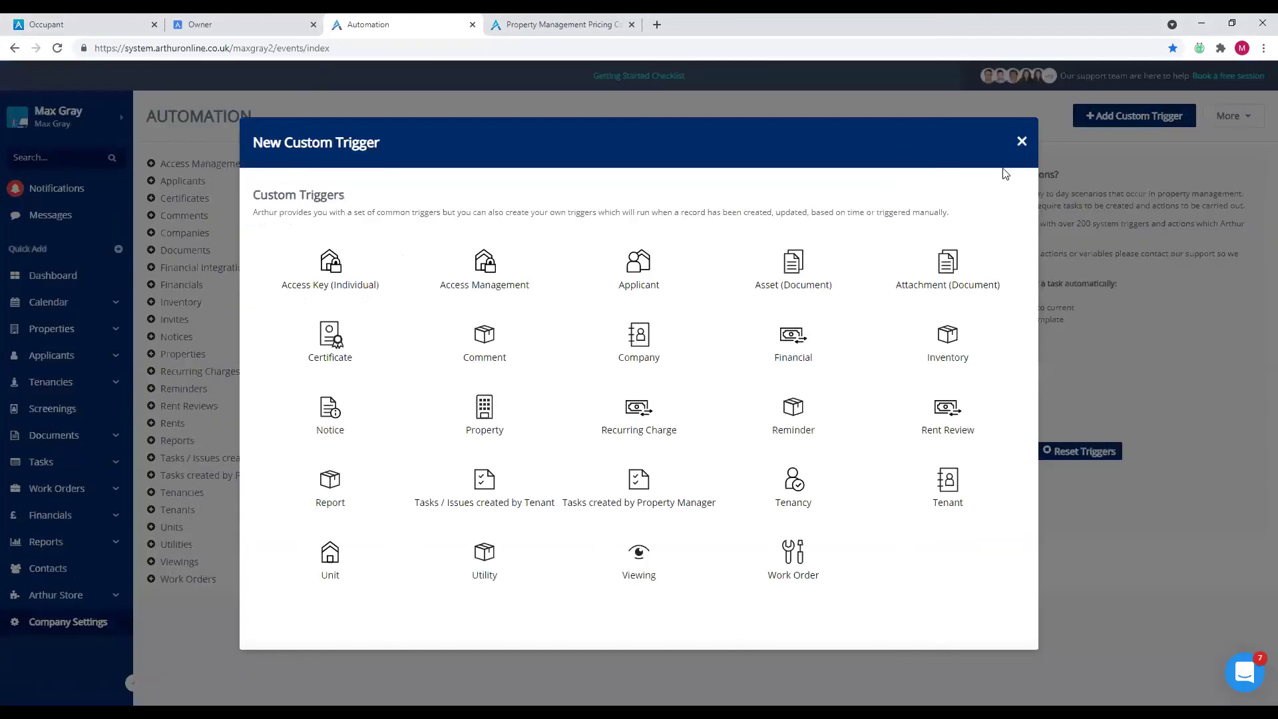
{"action": "left_click", "coordinate": [1021, 142]}
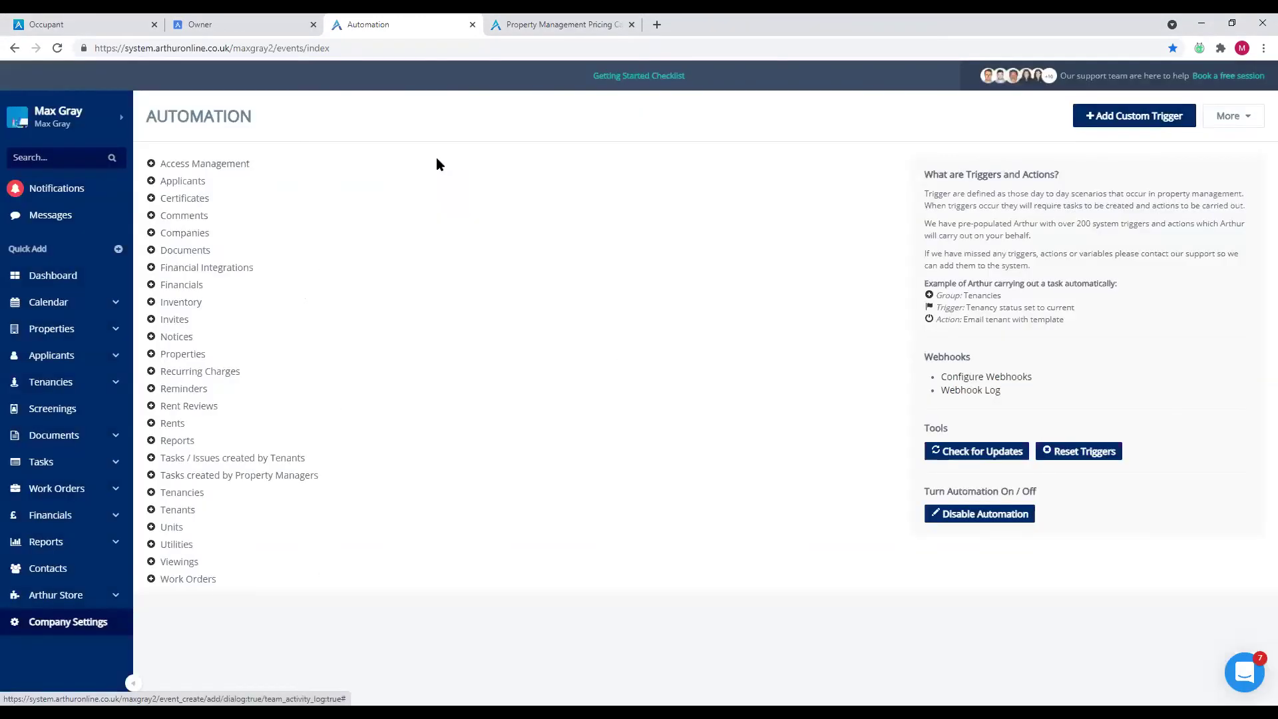
- Start a new action for the "Certificate Expires in 30 Days" trigger and make it apply a process
{"action": "left_click", "coordinate": [186, 199]}
{"action": "left_click", "coordinate": [255, 282]}
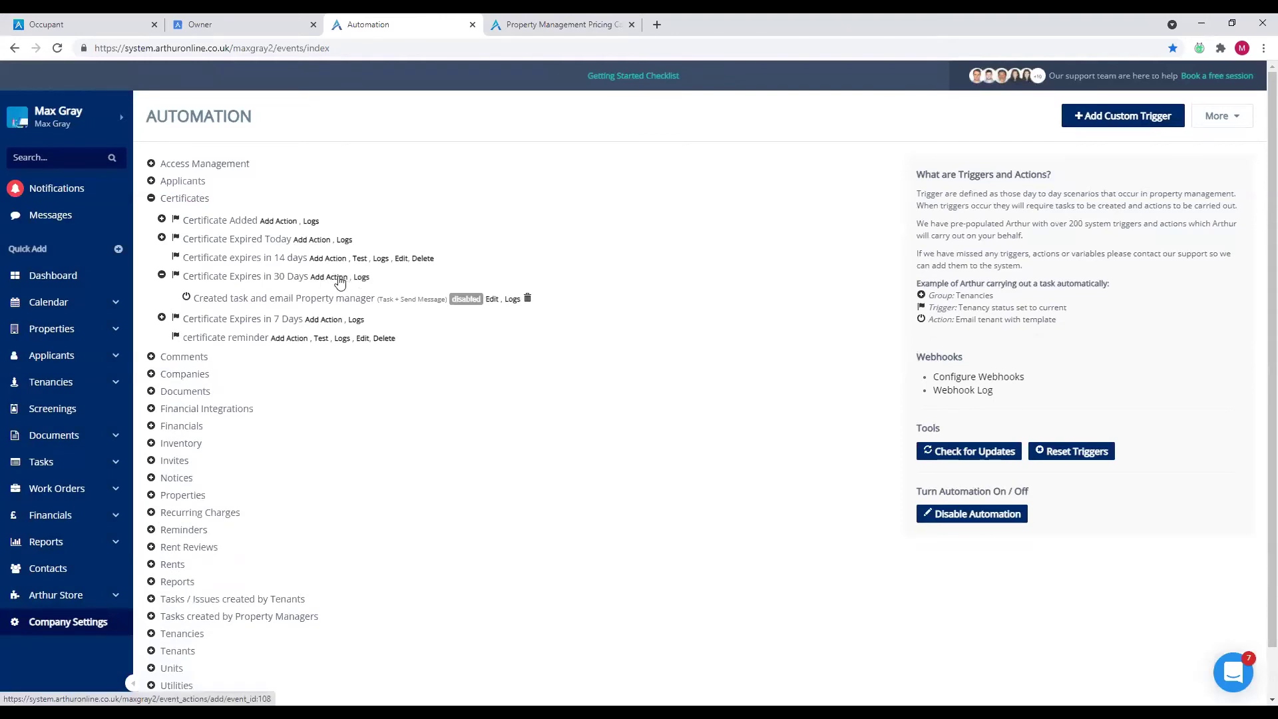
{"action": "left_click", "coordinate": [338, 278]}
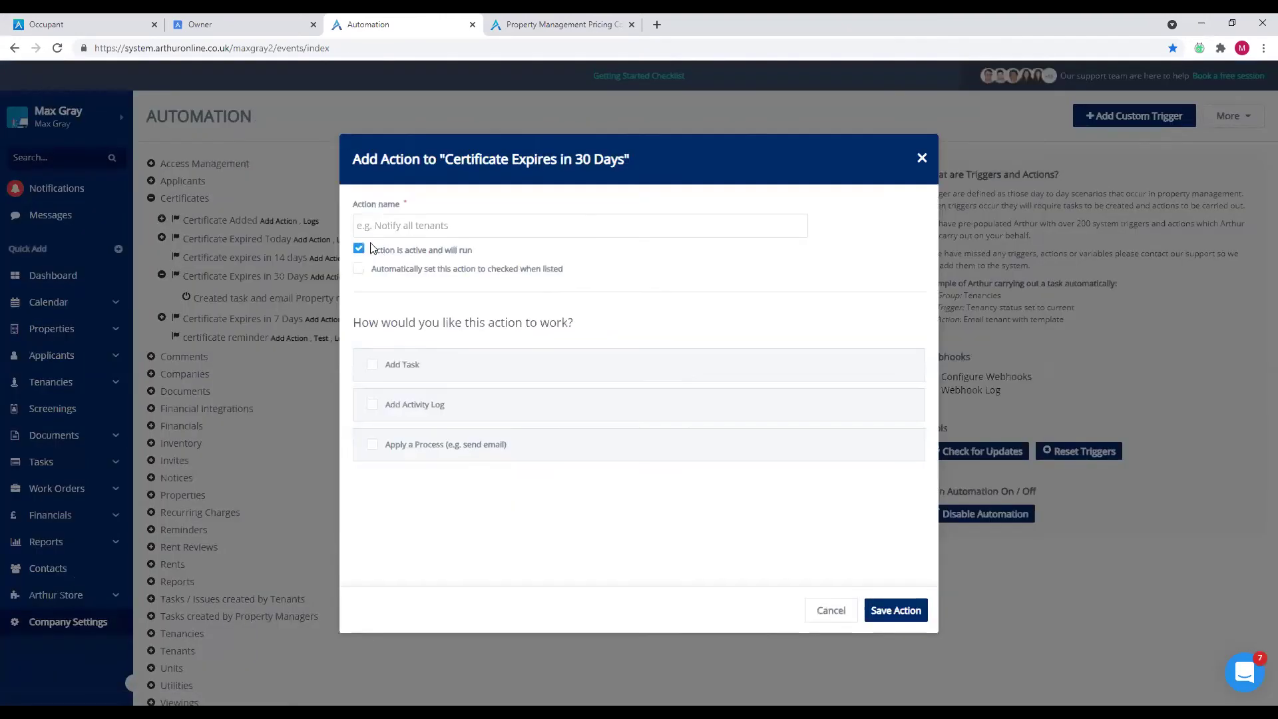
{"action": "left_click", "coordinate": [372, 444]}
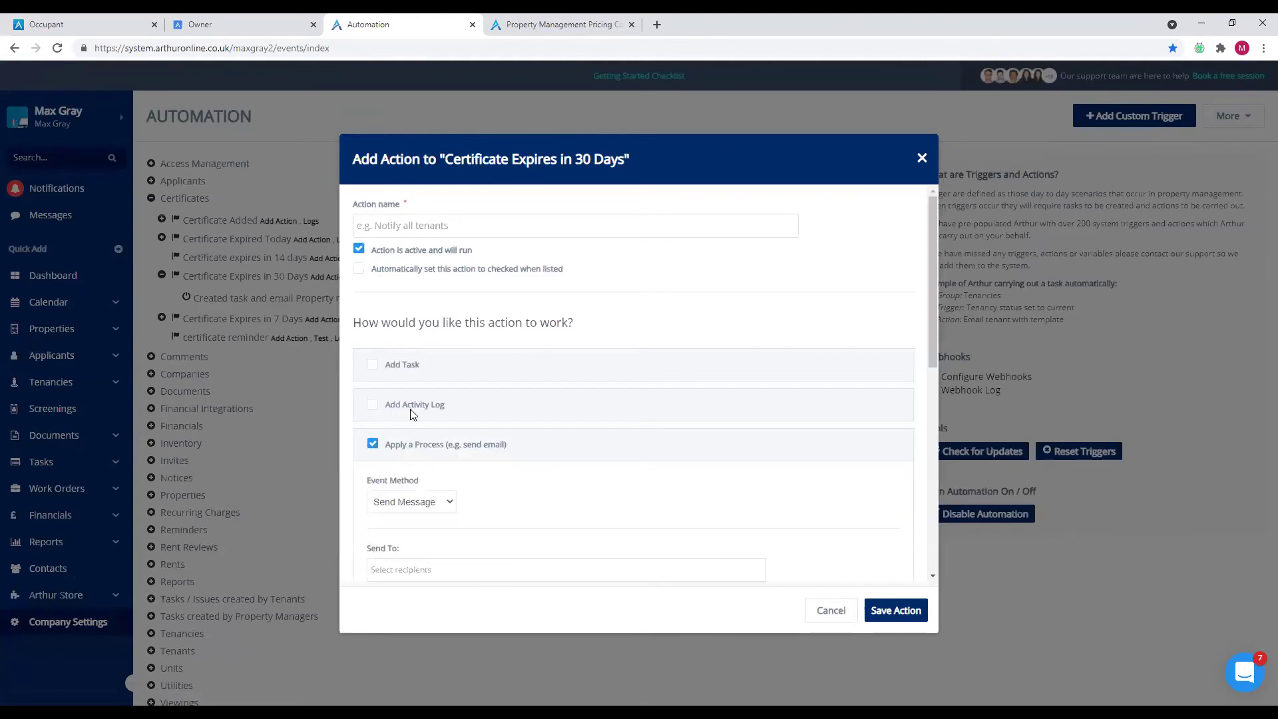
- Set the event method of the "Certificate Expires in 30 Days" action's process to Add Work Order
{"action": "scroll", "coordinate": [412, 399], "scroll_direction": "down", "scroll_amount": 2}
{"action": "left_click", "coordinate": [408, 371]}
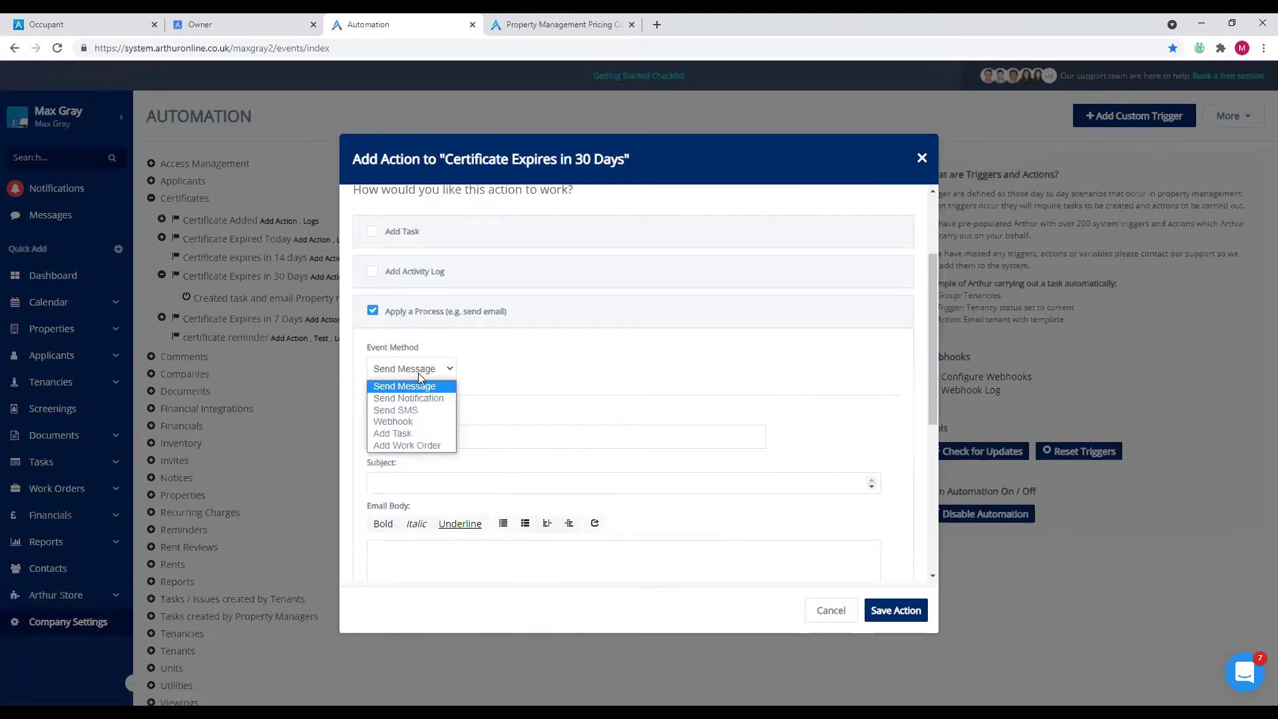
{"action": "scroll", "coordinate": [508, 313], "scroll_direction": "up", "scroll_amount": 2}
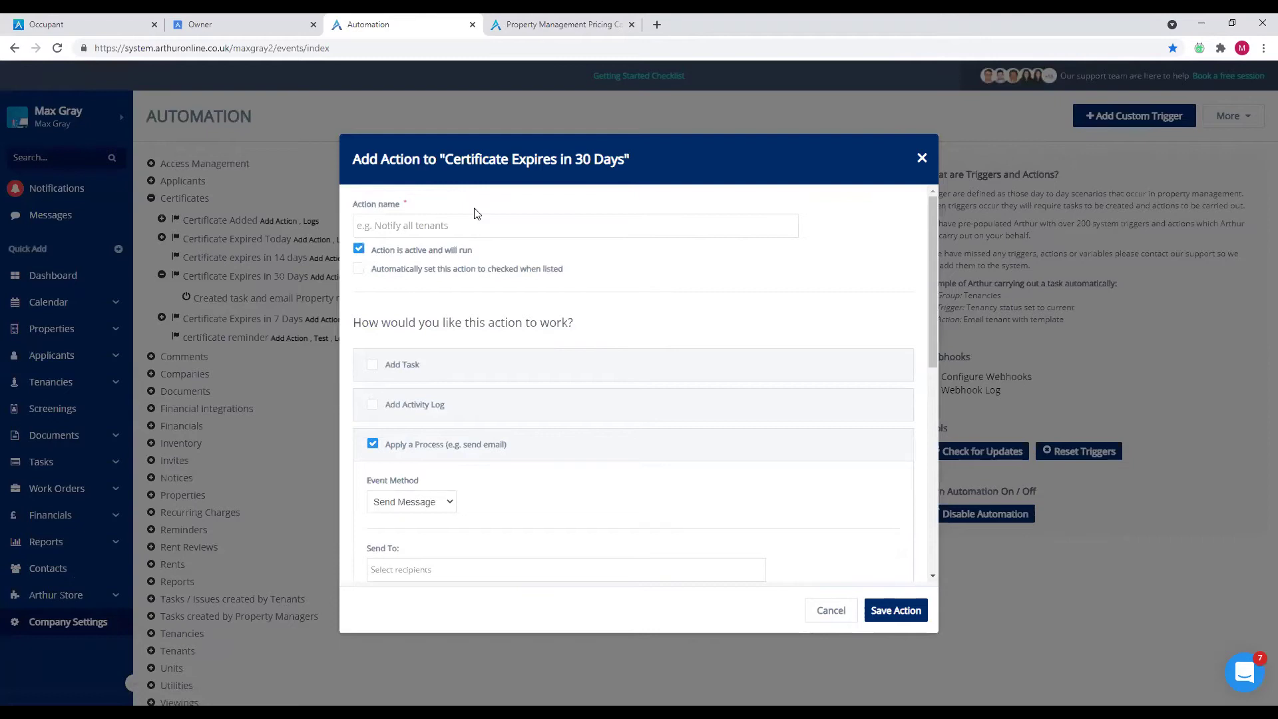
{"action": "scroll", "coordinate": [500, 304], "scroll_direction": "down", "scroll_amount": 1}
{"action": "scroll", "coordinate": [500, 304], "scroll_direction": "down", "scroll_amount": 1}
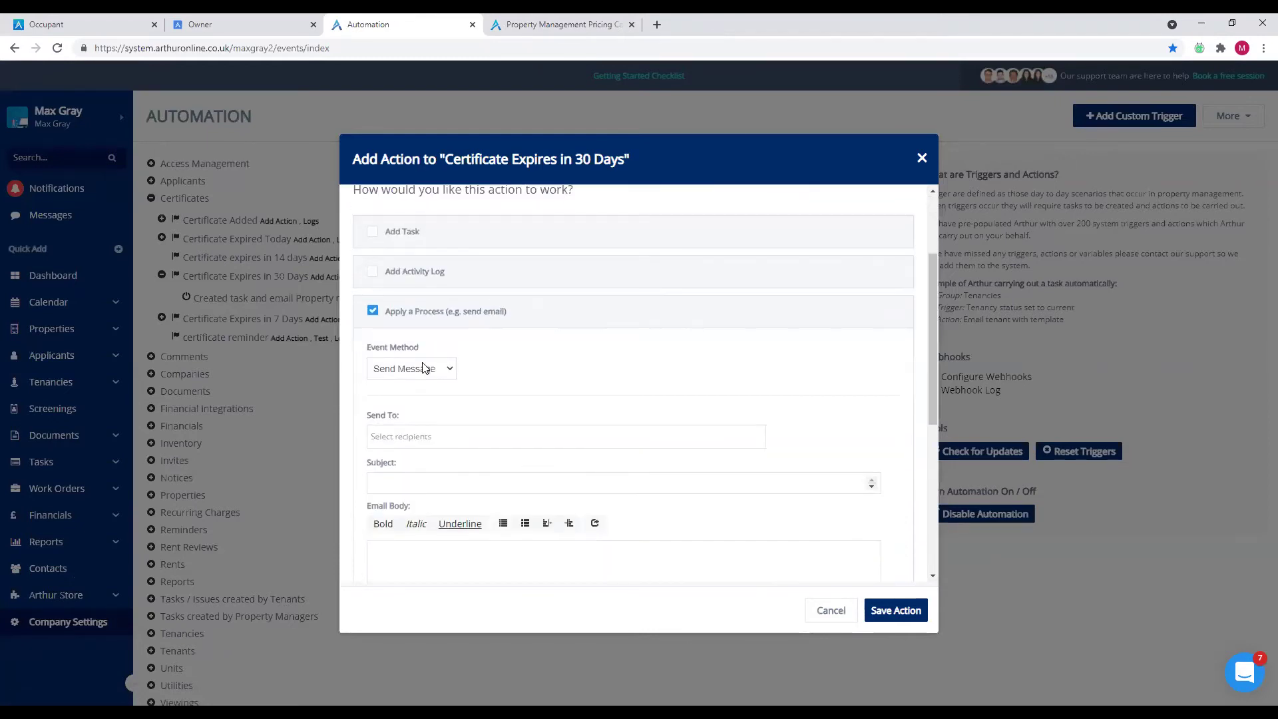
{"action": "left_click", "coordinate": [426, 368]}
{"action": "left_click", "coordinate": [408, 446]}
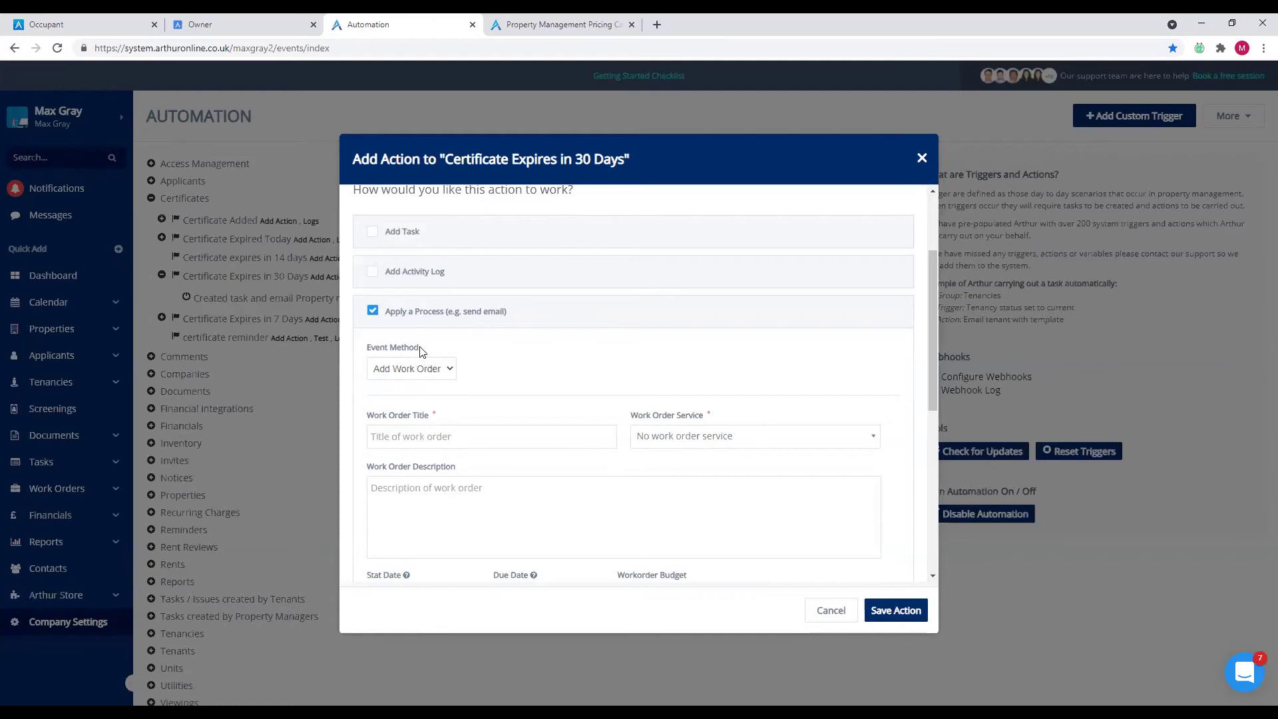
{"action": "scroll", "coordinate": [426, 352], "scroll_direction": "up", "scroll_amount": 2}
{"action": "mouse_move", "coordinate": [631, 157]}
{"action": "left_mouse_down"}
{"action": "mouse_move", "coordinate": [447, 165]}
{"action": "mouse_move", "coordinate": [626, 161]}
{"action": "left_mouse_up"}
{"action": "left_click", "coordinate": [459, 164]}
{"action": "left_click", "coordinate": [593, 204]}
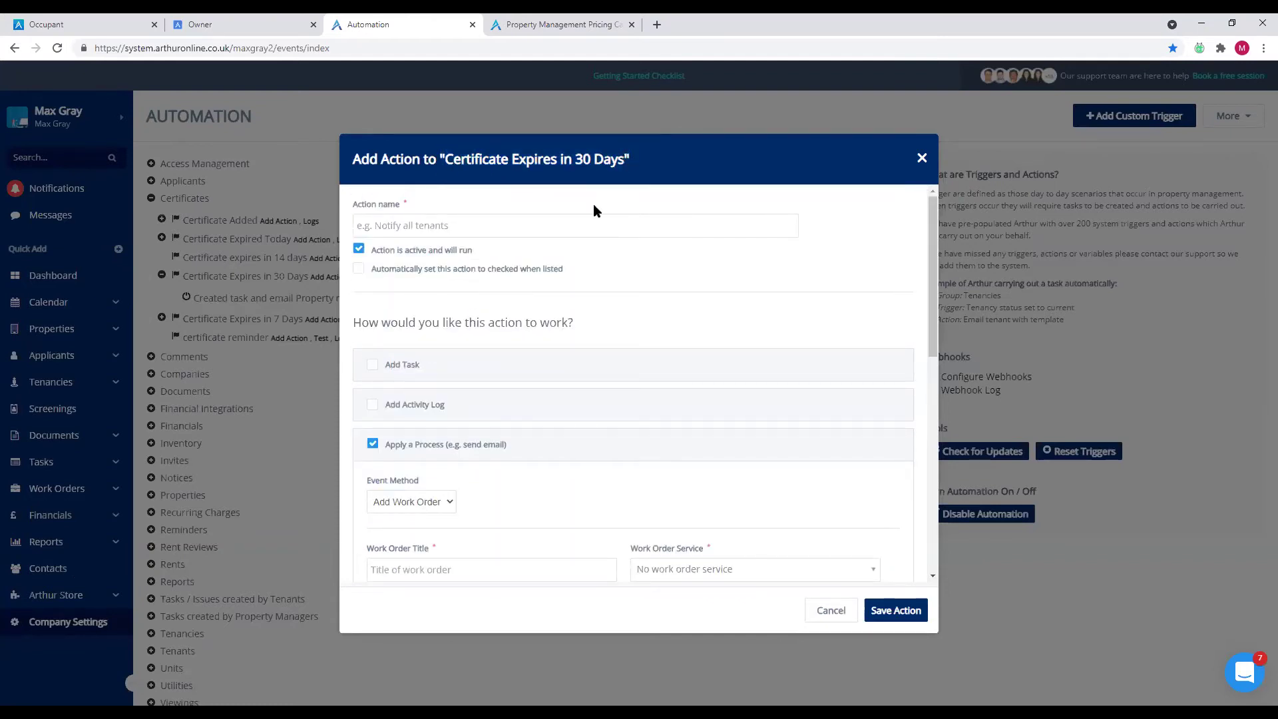
- Title the work order "Electric certificate renewal" and set its service to Electrician
{"action": "scroll", "coordinate": [463, 241], "scroll_direction": "down", "scroll_amount": 3}
{"action": "scroll", "coordinate": [462, 241], "scroll_direction": "up", "scroll_amount": 1}
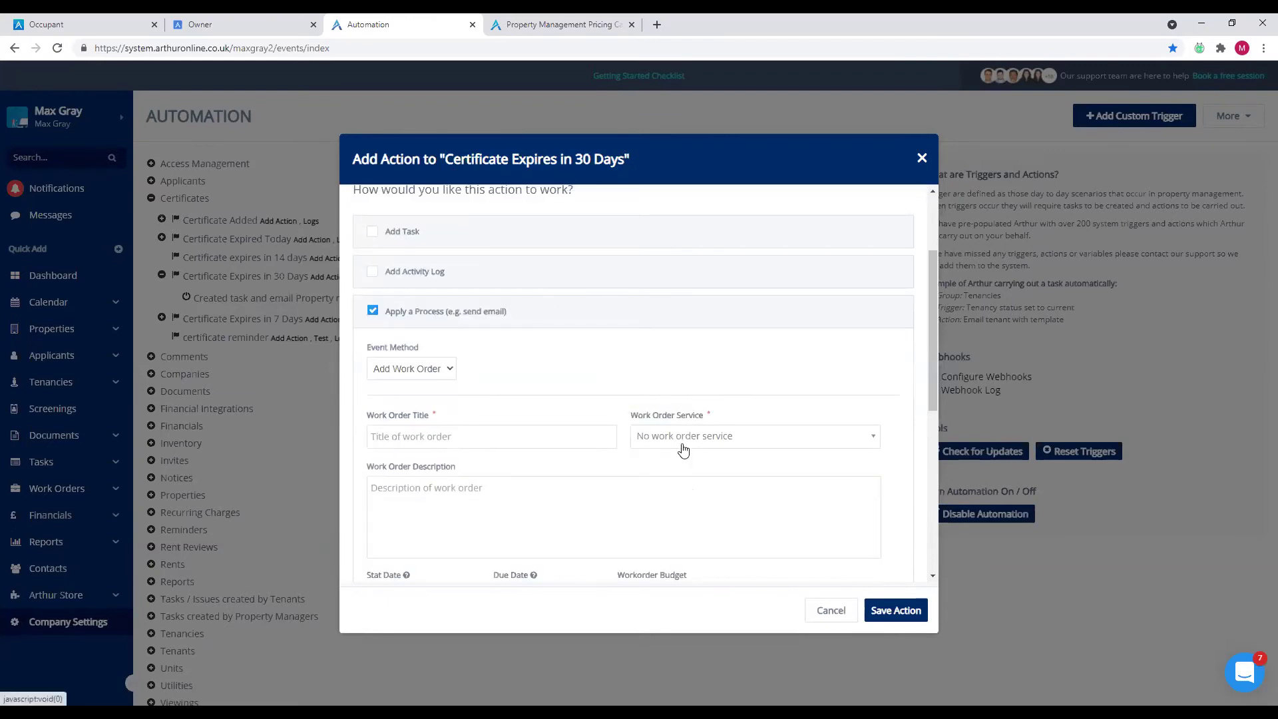
{"action": "left_click", "coordinate": [501, 437]}
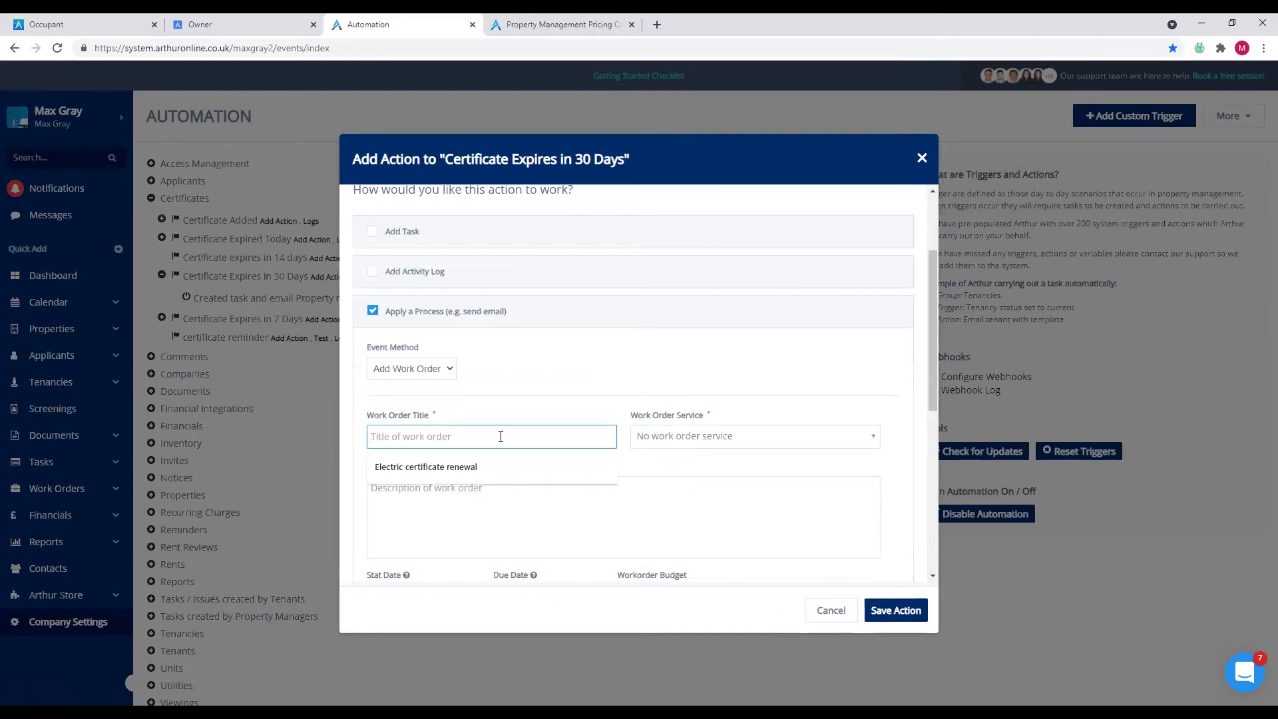
{"action": "left_click", "coordinate": [430, 468]}
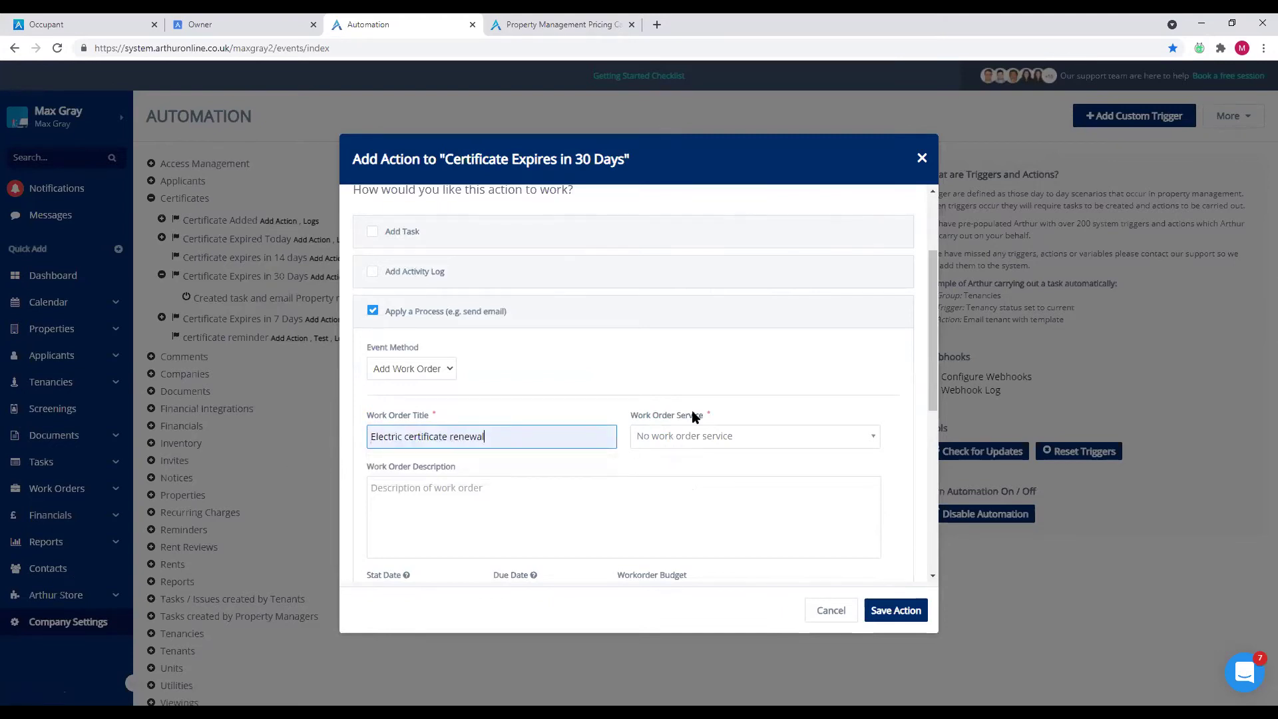
{"action": "left_click", "coordinate": [698, 437]}
{"action": "scroll", "coordinate": [682, 543], "scroll_direction": "down", "scroll_amount": 2}
{"action": "scroll", "coordinate": [682, 543], "scroll_direction": "down", "scroll_amount": 3}
{"action": "left_click", "coordinate": [683, 523]}
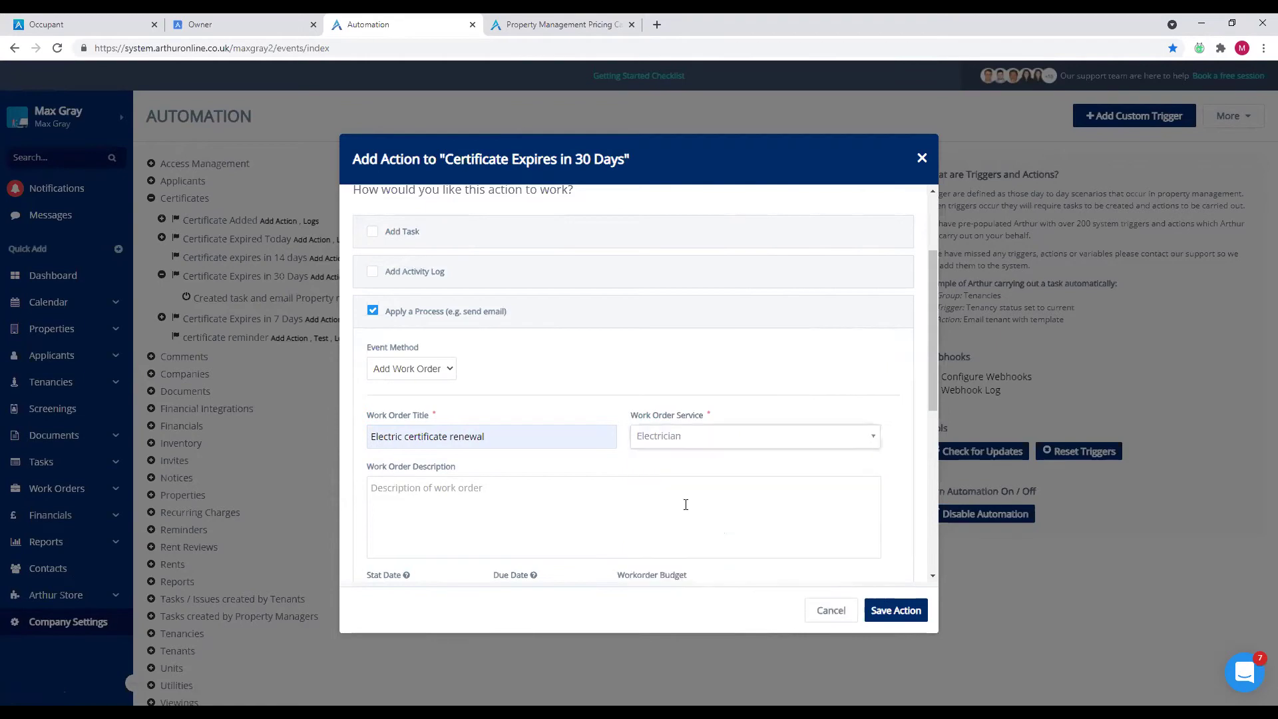
- Describe the work order as "Please renew the certificate for the relative property"
{"action": "scroll", "coordinate": [734, 388], "scroll_direction": "down", "scroll_amount": 2}
{"action": "left_click", "coordinate": [435, 357]}
{"action": "type", "text": "P"}
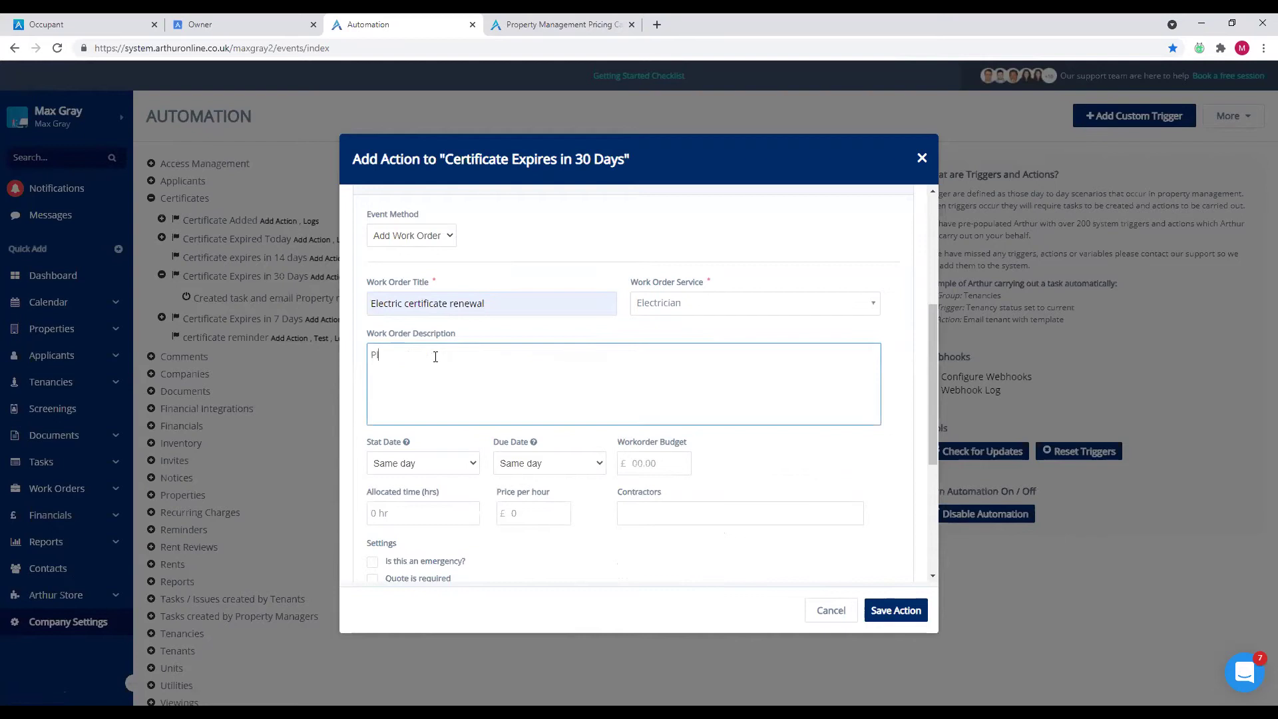
{"action": "type", "text": "lease renew the certificate for the "}
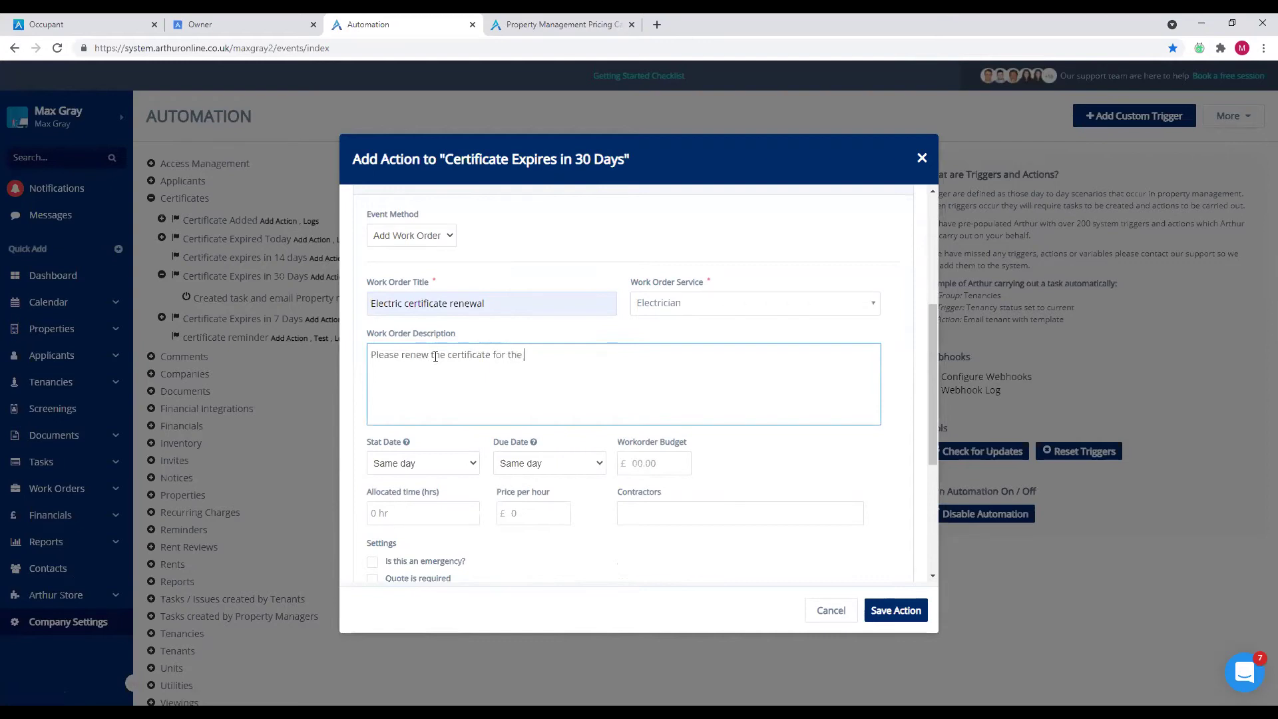
{"action": "type", "text": "relative property"}
{"action": "right_click", "coordinate": [632, 366]}
{"action": "left_click", "coordinate": [617, 360]}
- Find the contractor by first name and assign them to the work order
{"action": "scroll", "coordinate": [658, 396], "scroll_direction": "down", "scroll_amount": 1}
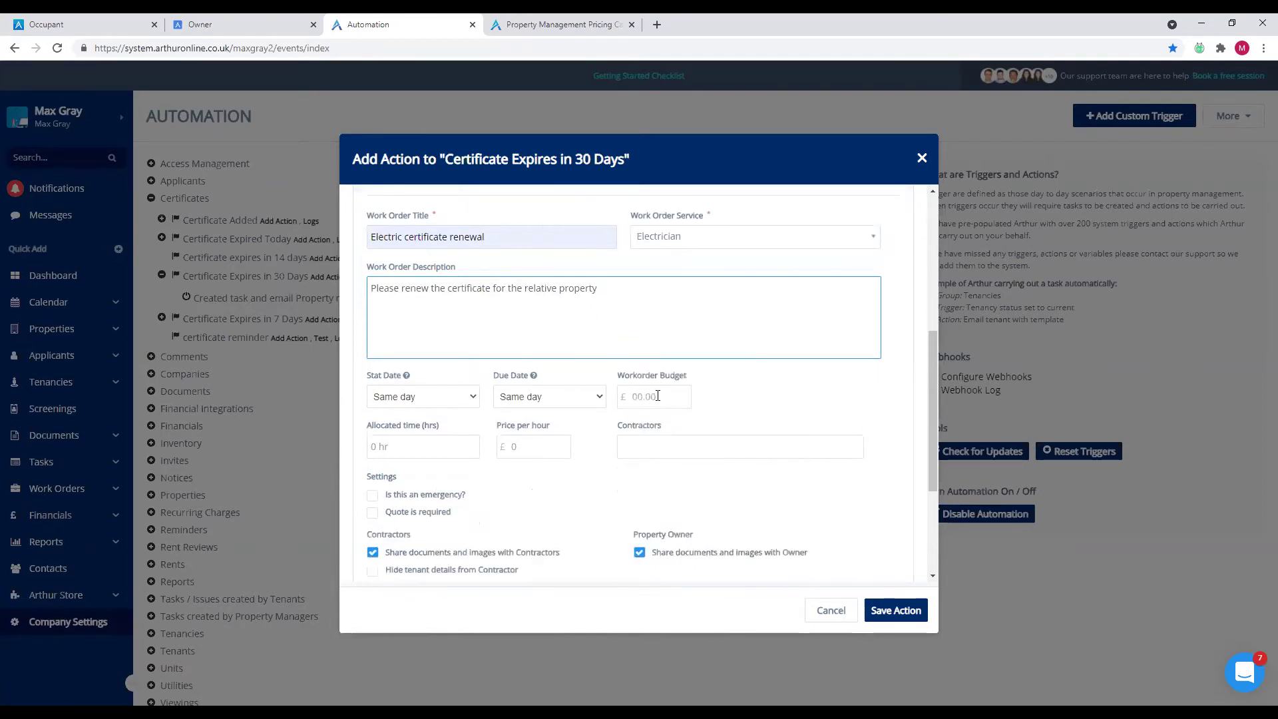
{"action": "scroll", "coordinate": [672, 453], "scroll_direction": "down", "scroll_amount": 1}
{"action": "left_click", "coordinate": [642, 379]}
{"action": "type", "text": "max"}
{"action": "left_click", "coordinate": [650, 408]}
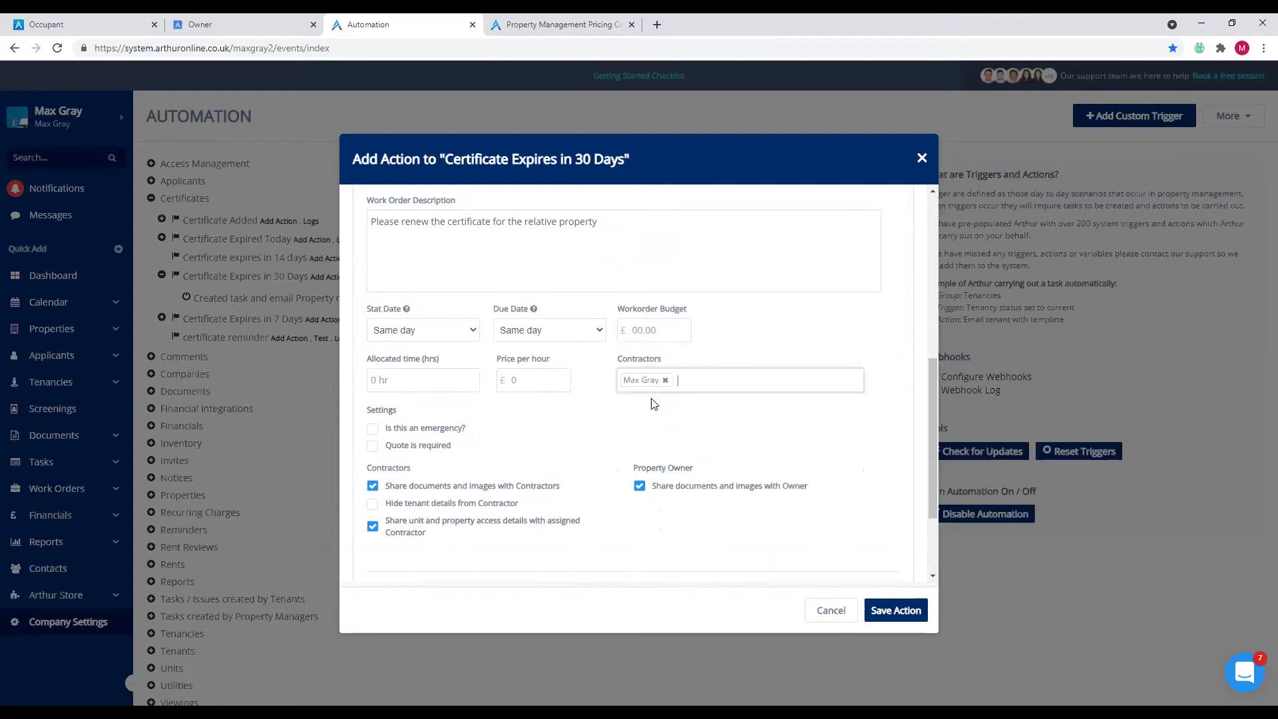
- Review the work order's remaining settings and close the new certificate action without saving it
{"action": "scroll", "coordinate": [407, 418], "scroll_direction": "down", "scroll_amount": 2}
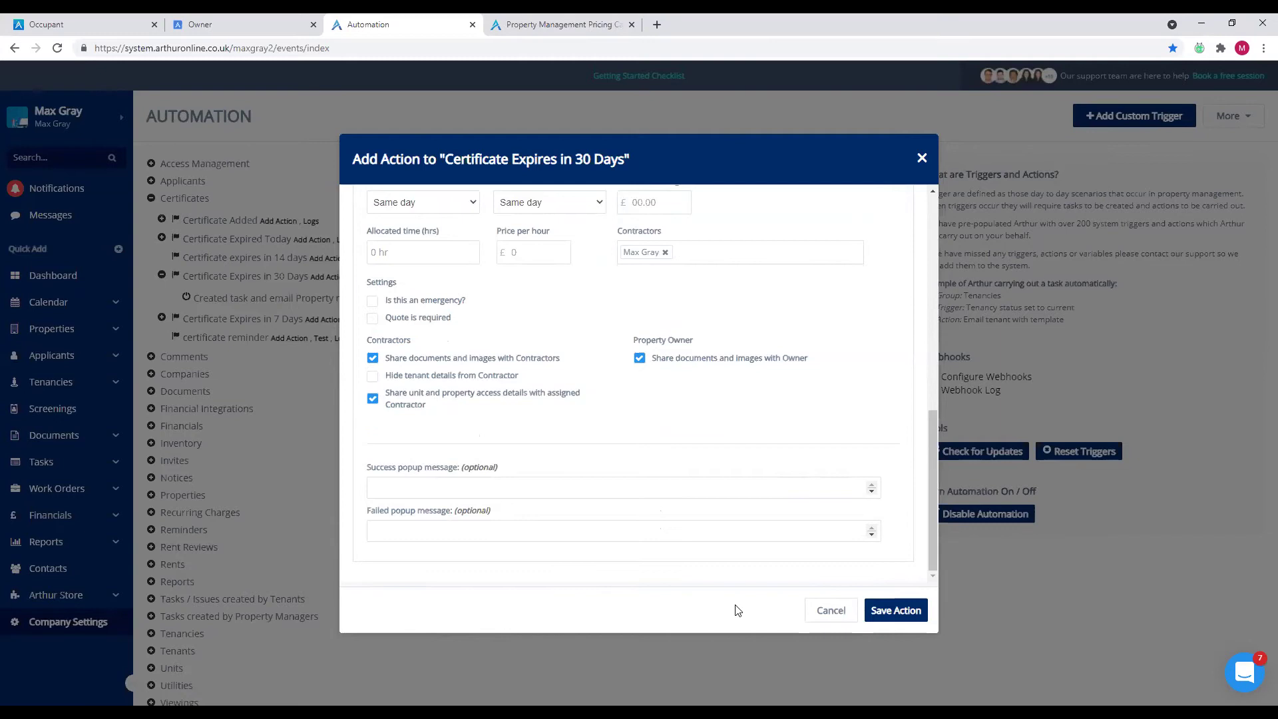
{"action": "scroll", "coordinate": [732, 438], "scroll_direction": "up", "scroll_amount": 8}
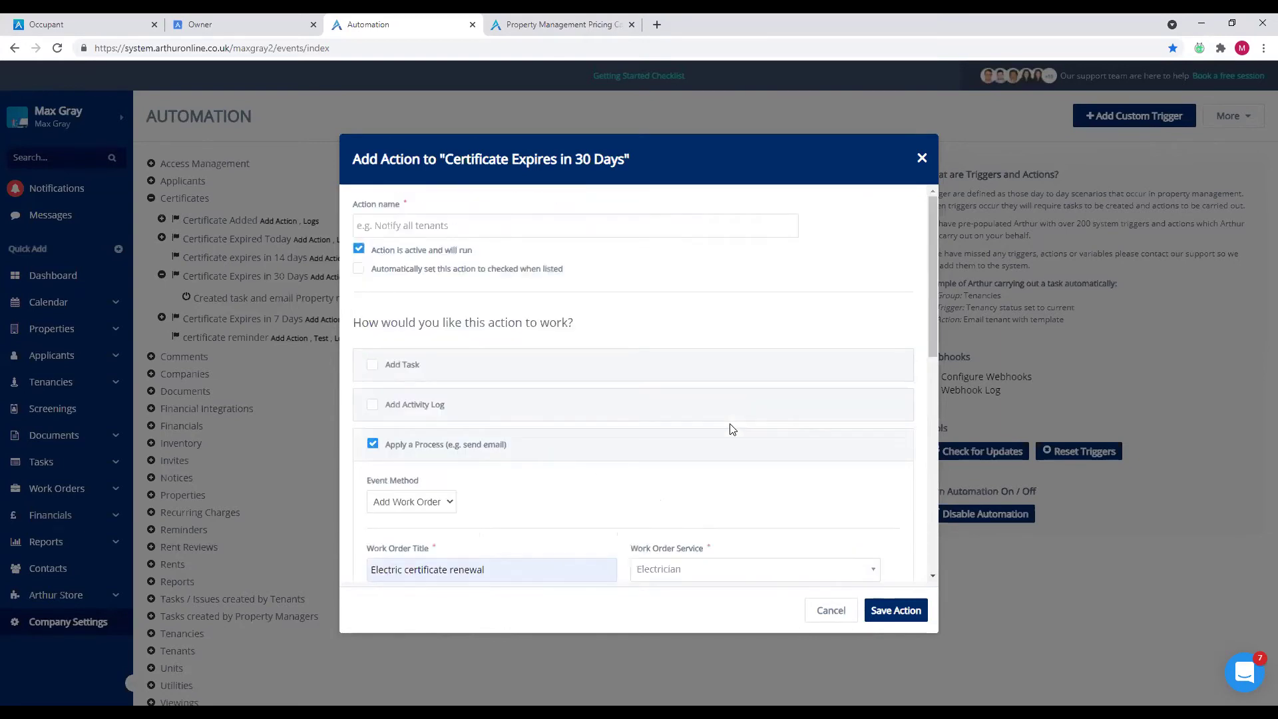
{"action": "left_click_drag", "start_coordinate": [440, 159], "coordinate": [619, 159]}
{"action": "left_click", "coordinate": [626, 159]}
{"action": "scroll", "coordinate": [558, 263], "scroll_direction": "down", "scroll_amount": 3}
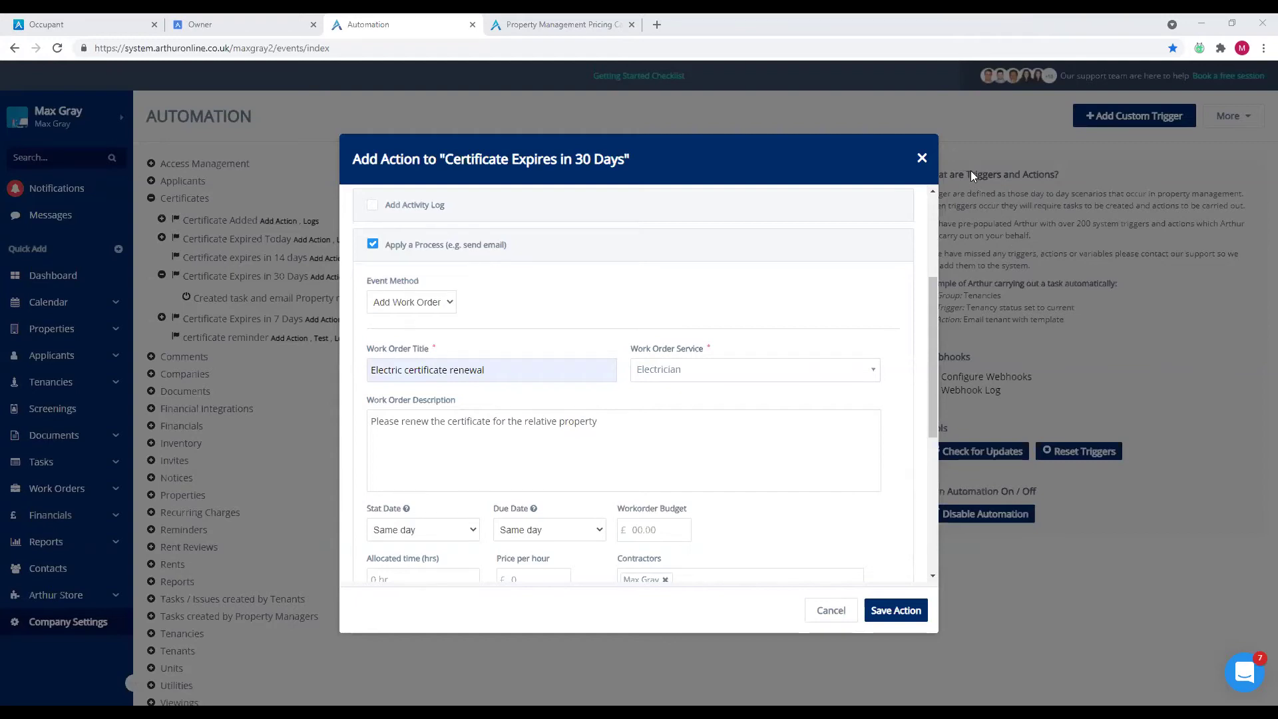
{"action": "left_click", "coordinate": [921, 164]}
{"action": "left_click", "coordinate": [702, 124]}
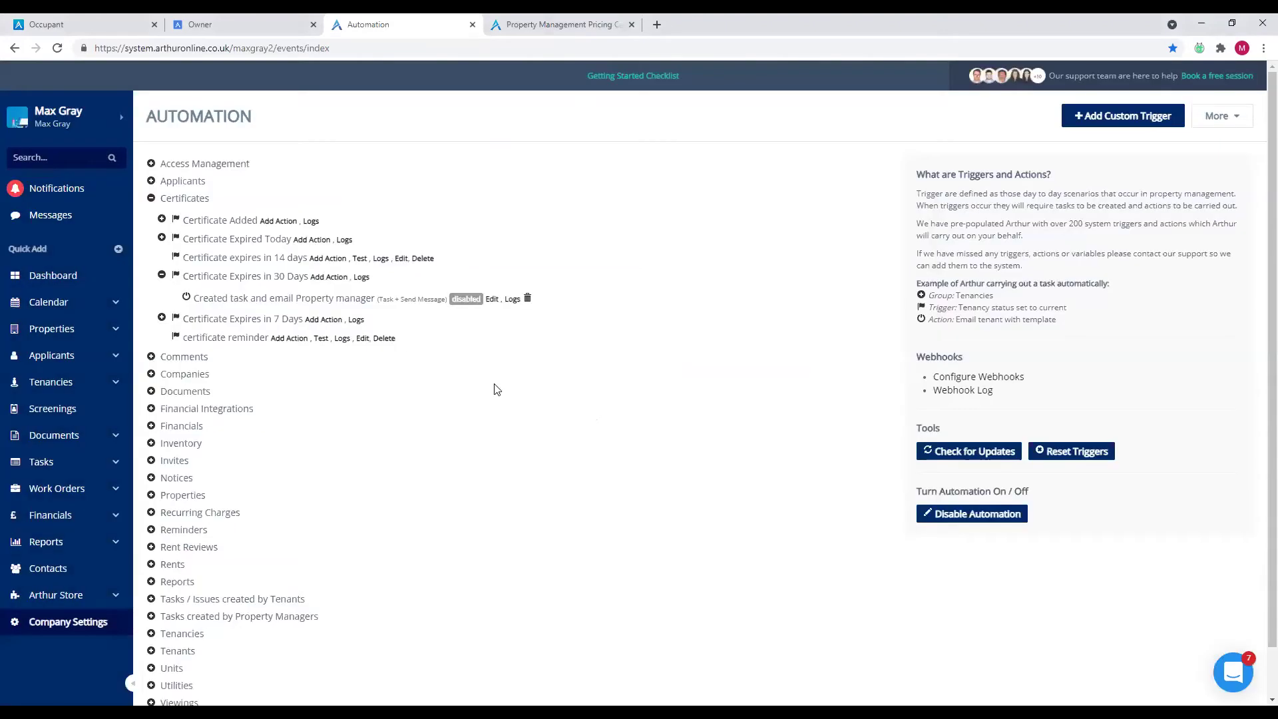
- View the triggers in the Work Orders group, and collapse the Certificates group when done
{"action": "scroll", "coordinate": [385, 398], "scroll_direction": "down", "scroll_amount": 1}
{"action": "scroll", "coordinate": [289, 486], "scroll_direction": "down", "scroll_amount": 1}
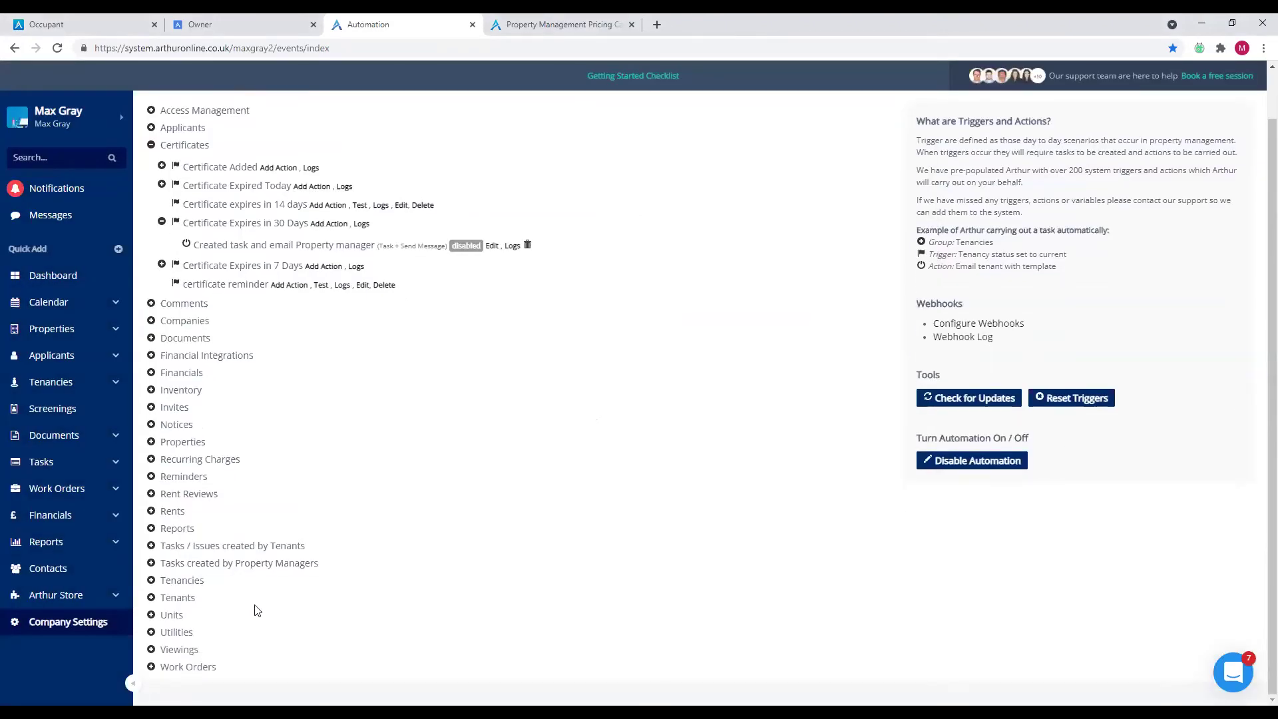
{"action": "left_click", "coordinate": [184, 667]}
{"action": "scroll", "coordinate": [297, 485], "scroll_direction": "down", "scroll_amount": 5}
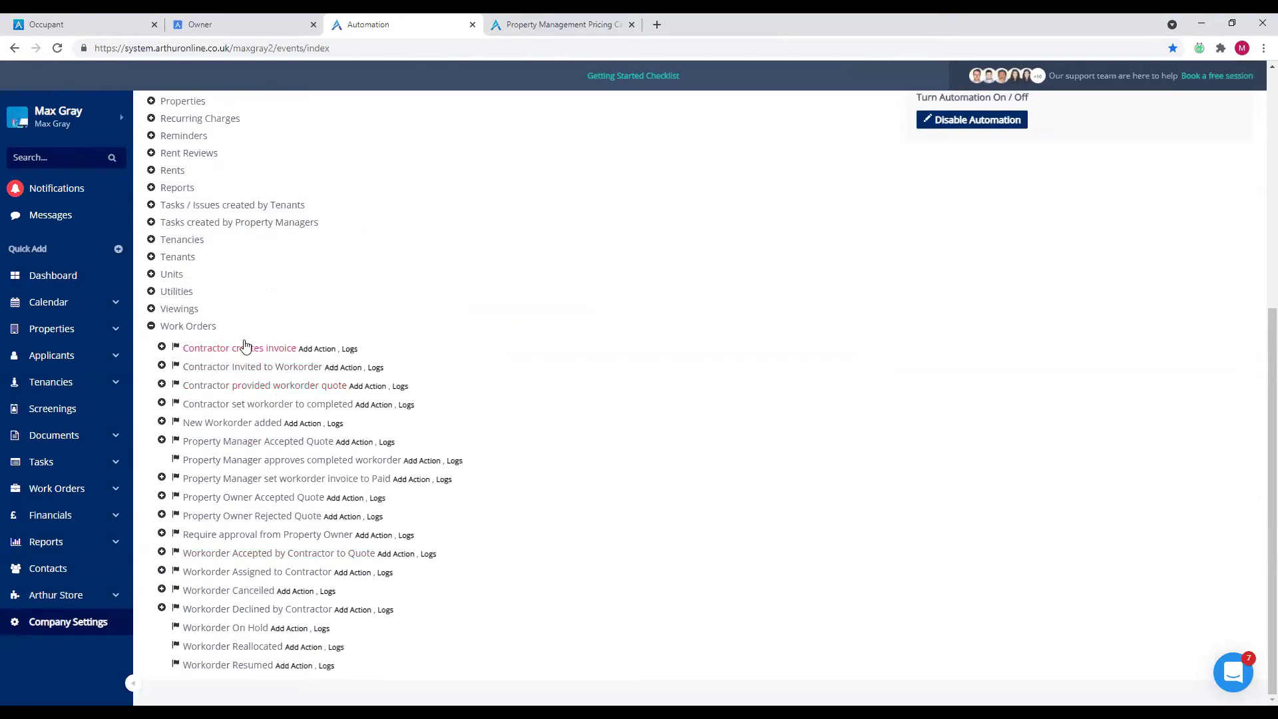
{"action": "scroll", "coordinate": [247, 339], "scroll_direction": "up", "scroll_amount": 1}
{"action": "scroll", "coordinate": [219, 510], "scroll_direction": "up", "scroll_amount": 2}
{"action": "scroll", "coordinate": [197, 442], "scroll_direction": "up", "scroll_amount": 3}
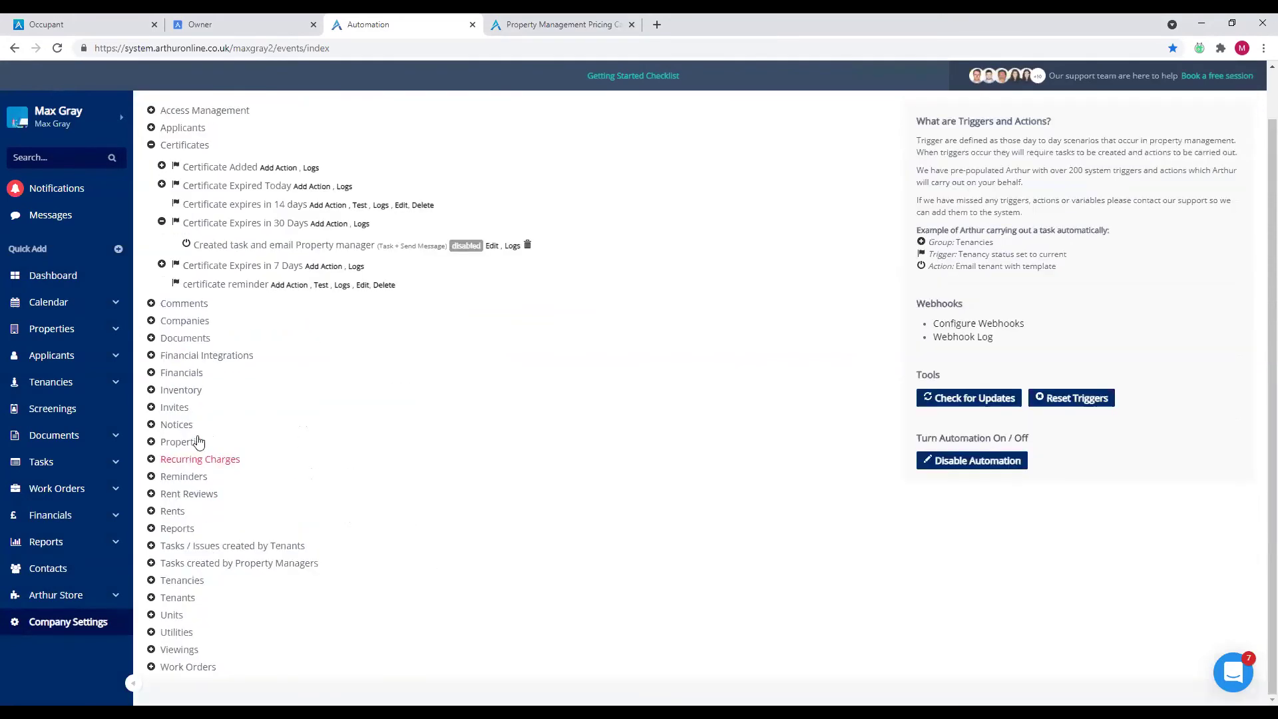
{"action": "scroll", "coordinate": [197, 381], "scroll_direction": "up", "scroll_amount": 1}
{"action": "left_click", "coordinate": [175, 202]}
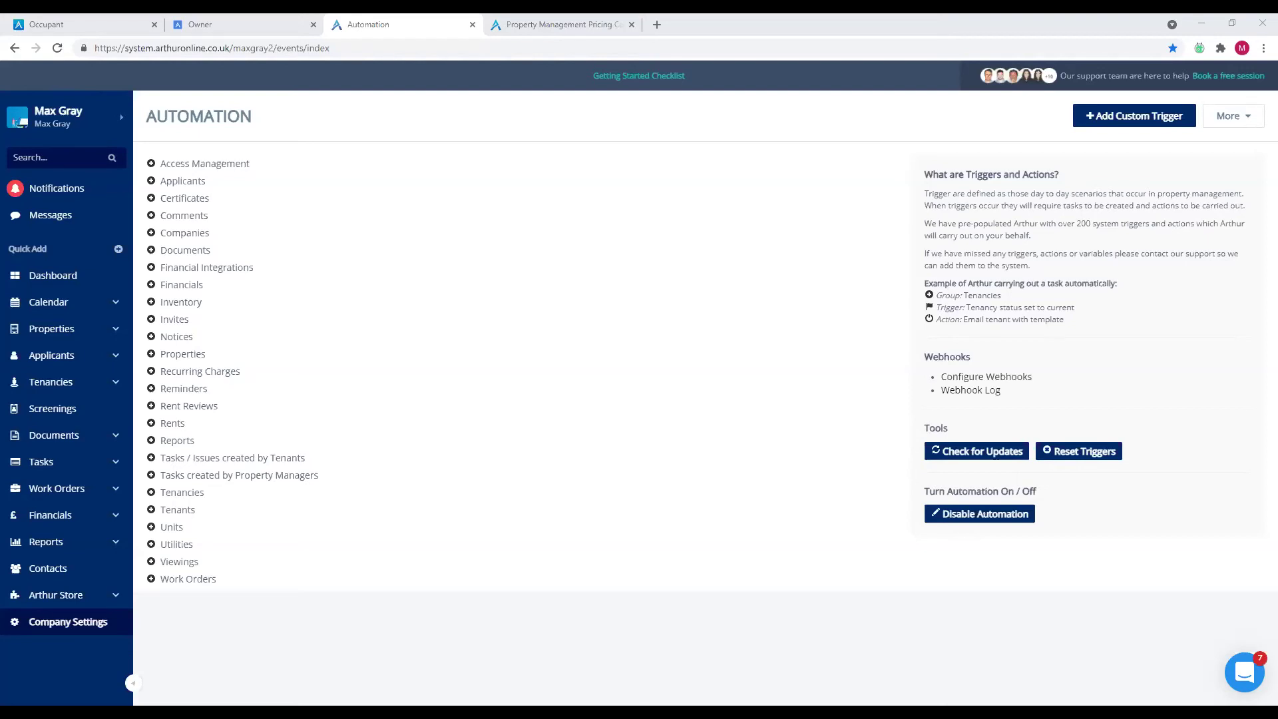
- Examine the triggers in the Tenancies group, including moving dates, references and status changes, and collapse the group
{"action": "left_click", "coordinate": [177, 497]}
{"action": "scroll", "coordinate": [266, 493], "scroll_direction": "down", "scroll_amount": 3}
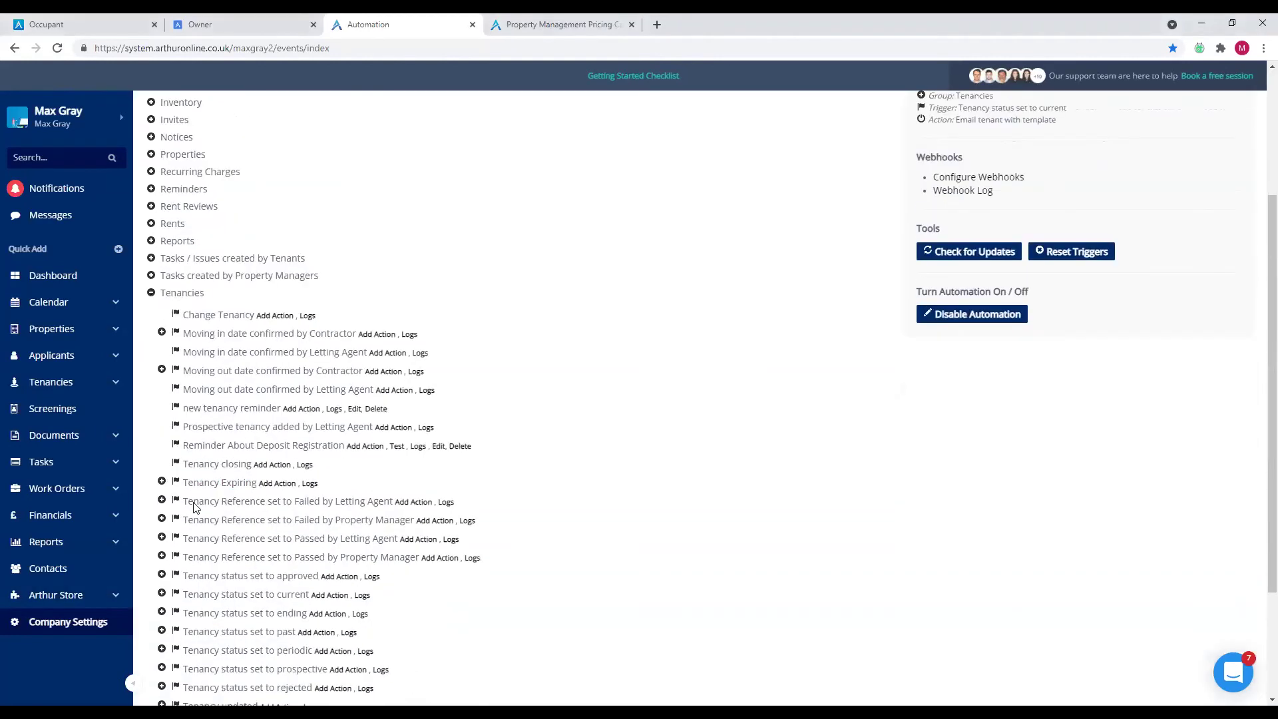
{"action": "scroll", "coordinate": [233, 441], "scroll_direction": "down", "scroll_amount": 2}
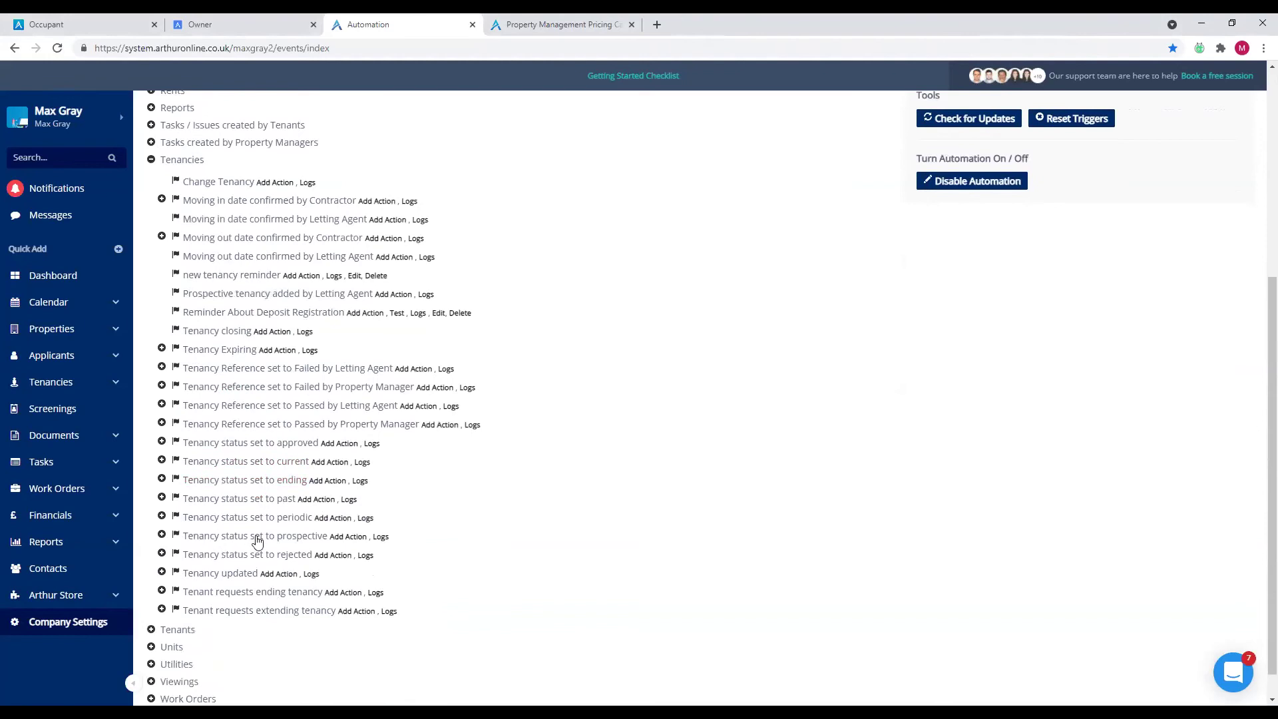
{"action": "scroll", "coordinate": [232, 466], "scroll_direction": "up", "scroll_amount": 1}
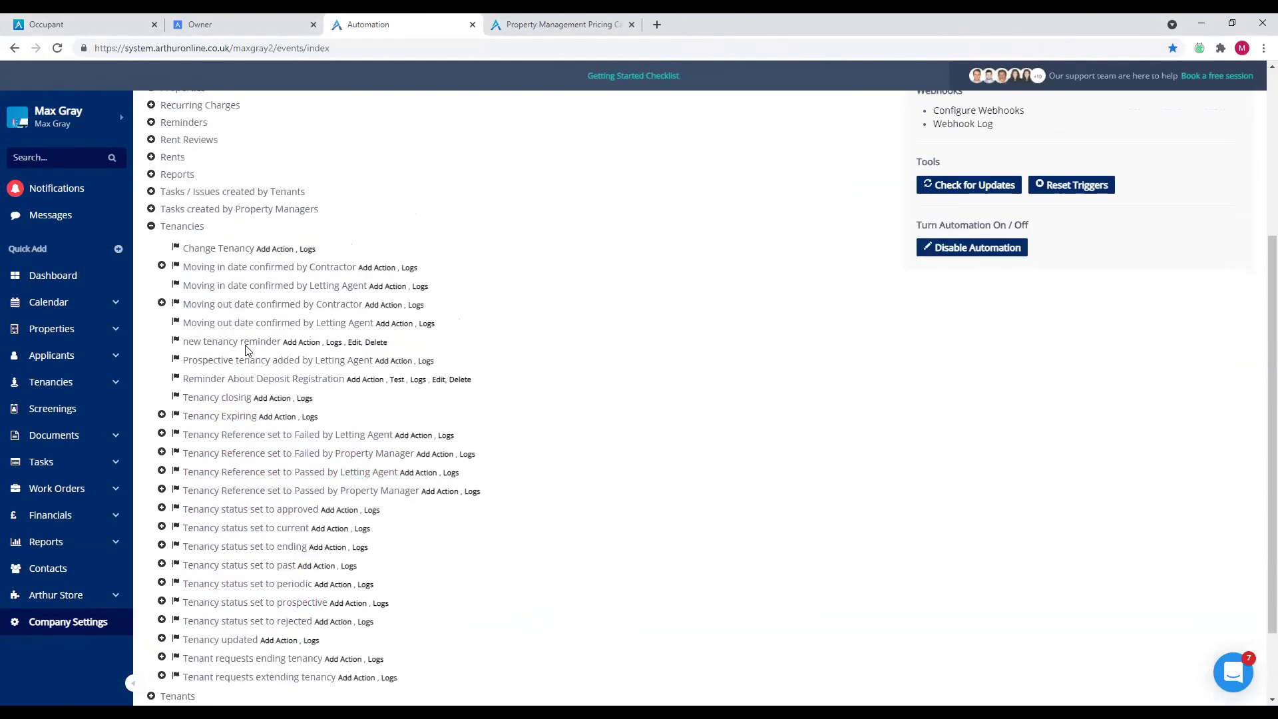
{"action": "scroll", "coordinate": [228, 399], "scroll_direction": "up", "scroll_amount": 1}
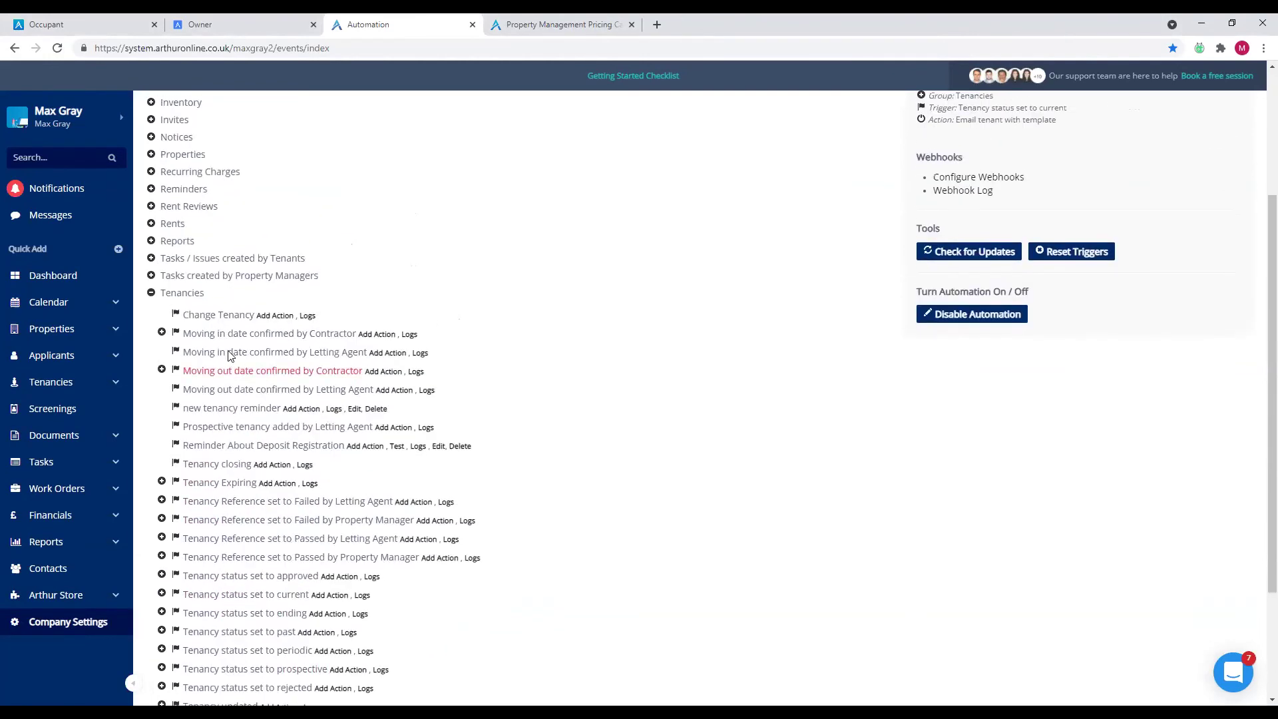
{"action": "scroll", "coordinate": [228, 363], "scroll_direction": "down", "scroll_amount": 2}
{"action": "scroll", "coordinate": [253, 516], "scroll_direction": "up", "scroll_amount": 3}
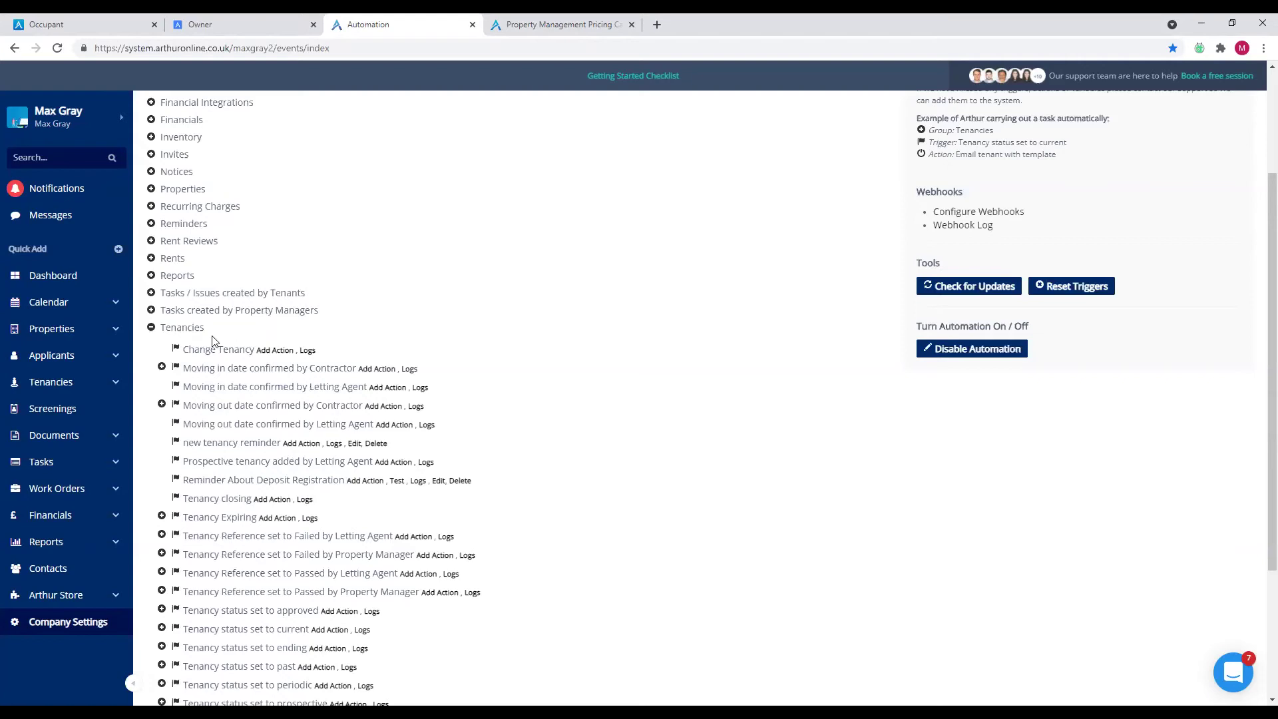
{"action": "left_click", "coordinate": [191, 330]}
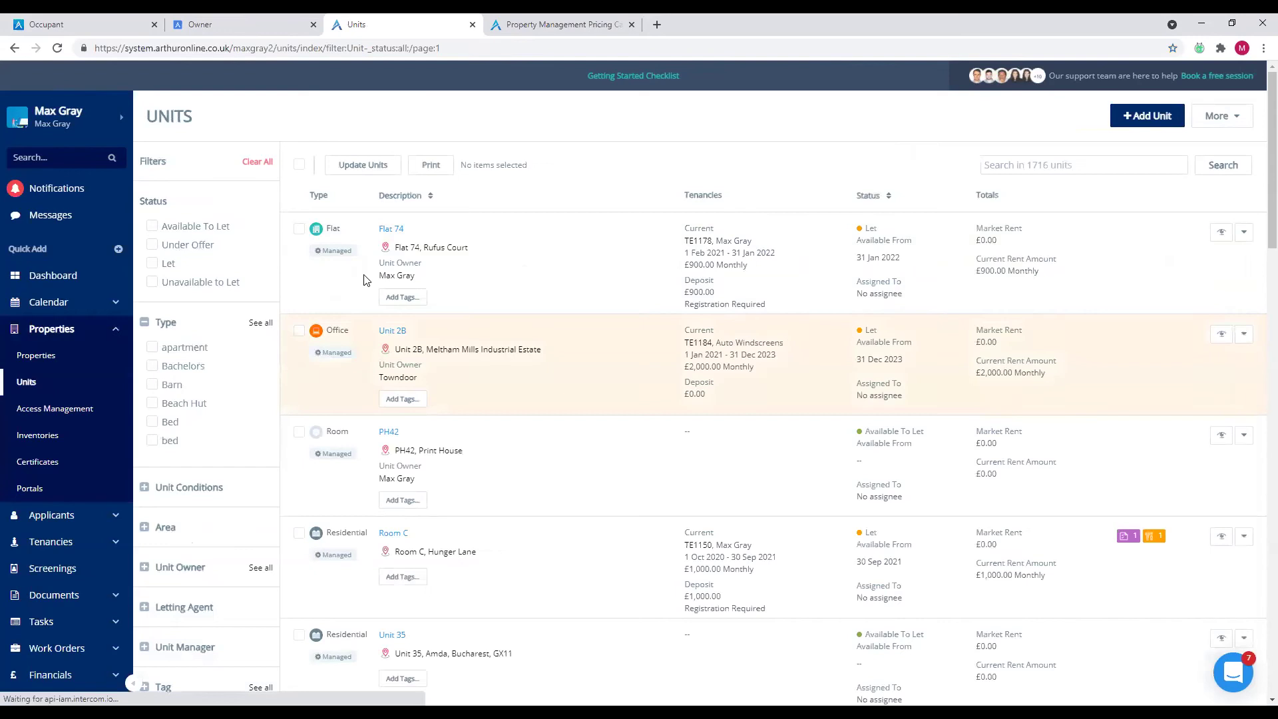
- Open the Flat 74 unit's schedulers and start a new one named "Put bins out"
{"action": "left_click", "coordinate": [385, 228]}
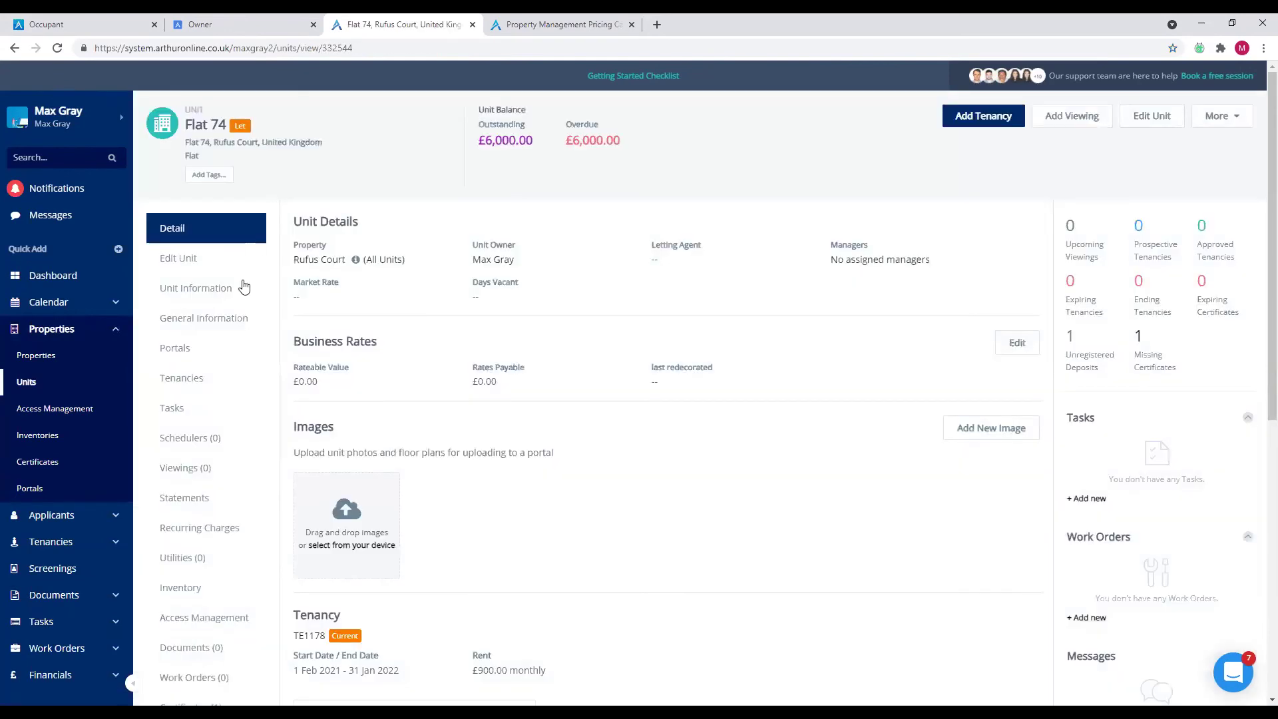
{"action": "scroll", "coordinate": [207, 322], "scroll_direction": "down", "scroll_amount": 3}
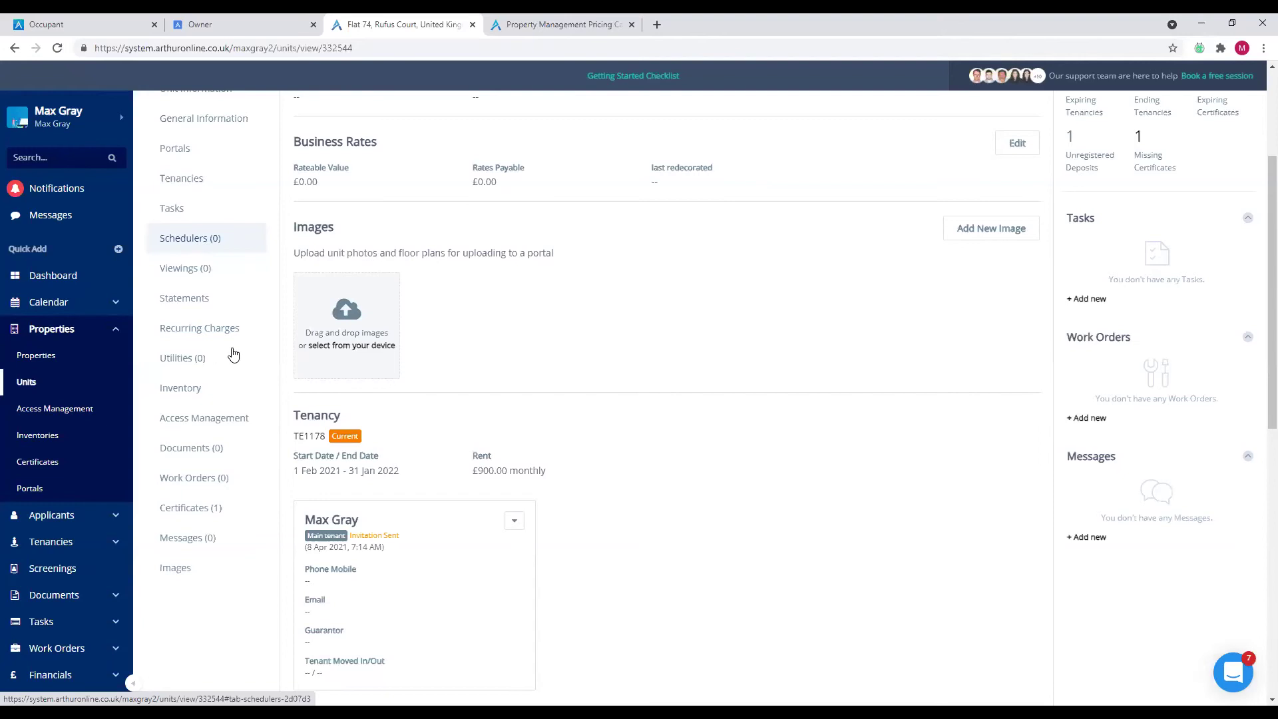
{"action": "left_click", "coordinate": [1185, 141]}
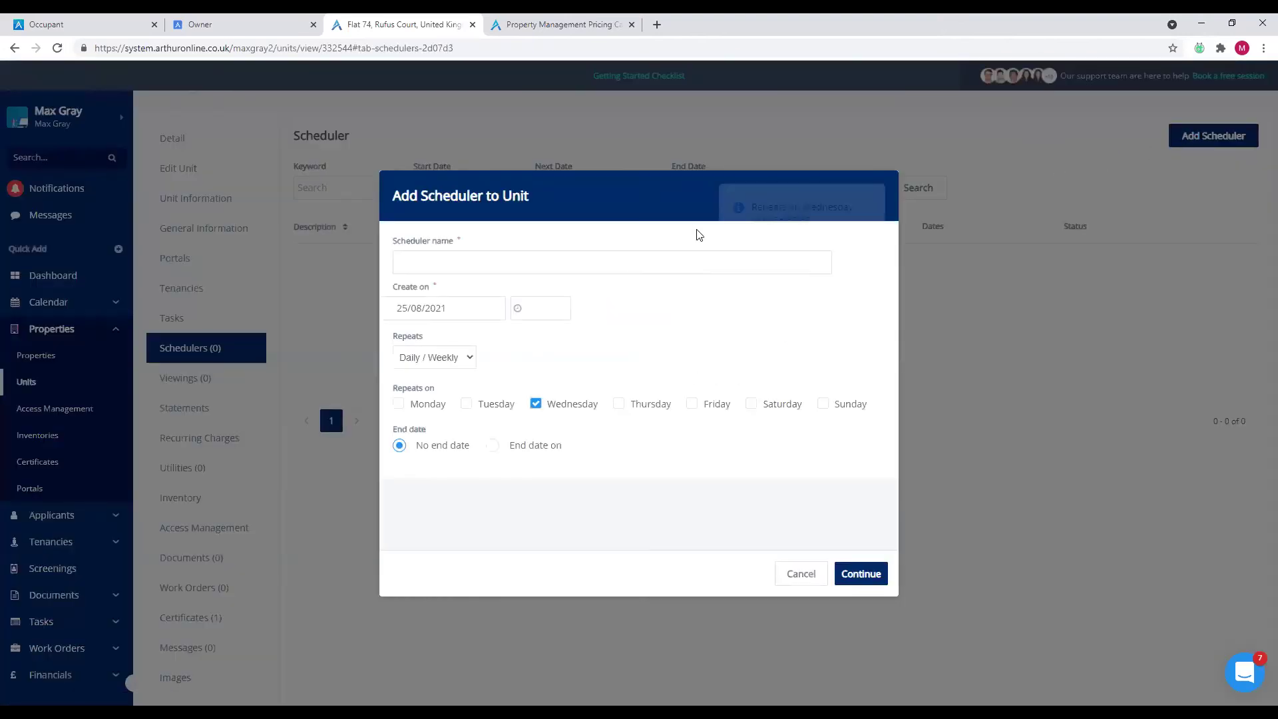
{"action": "left_click", "coordinate": [486, 257]}
{"action": "type", "text": "Put bins out"}
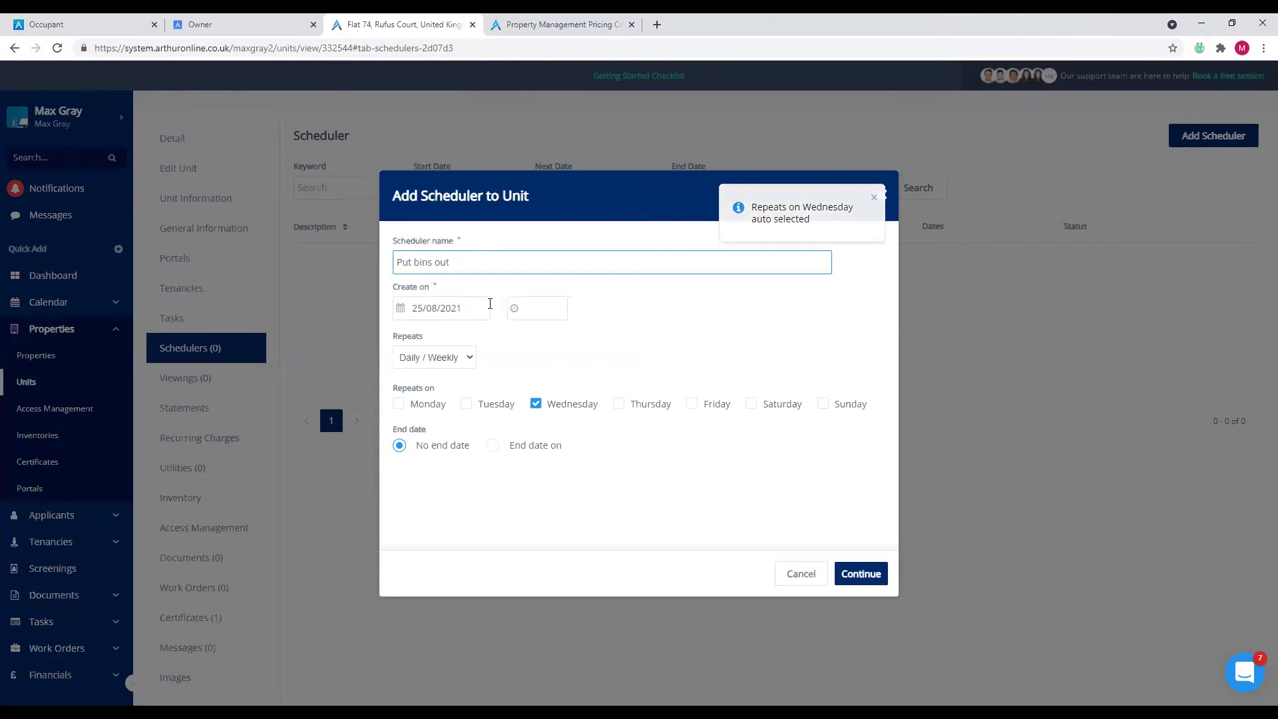
- Keep the scheduler's repeat on Daily / Weekly and add Tuesday to its repeat days
{"action": "left_click", "coordinate": [425, 363]}
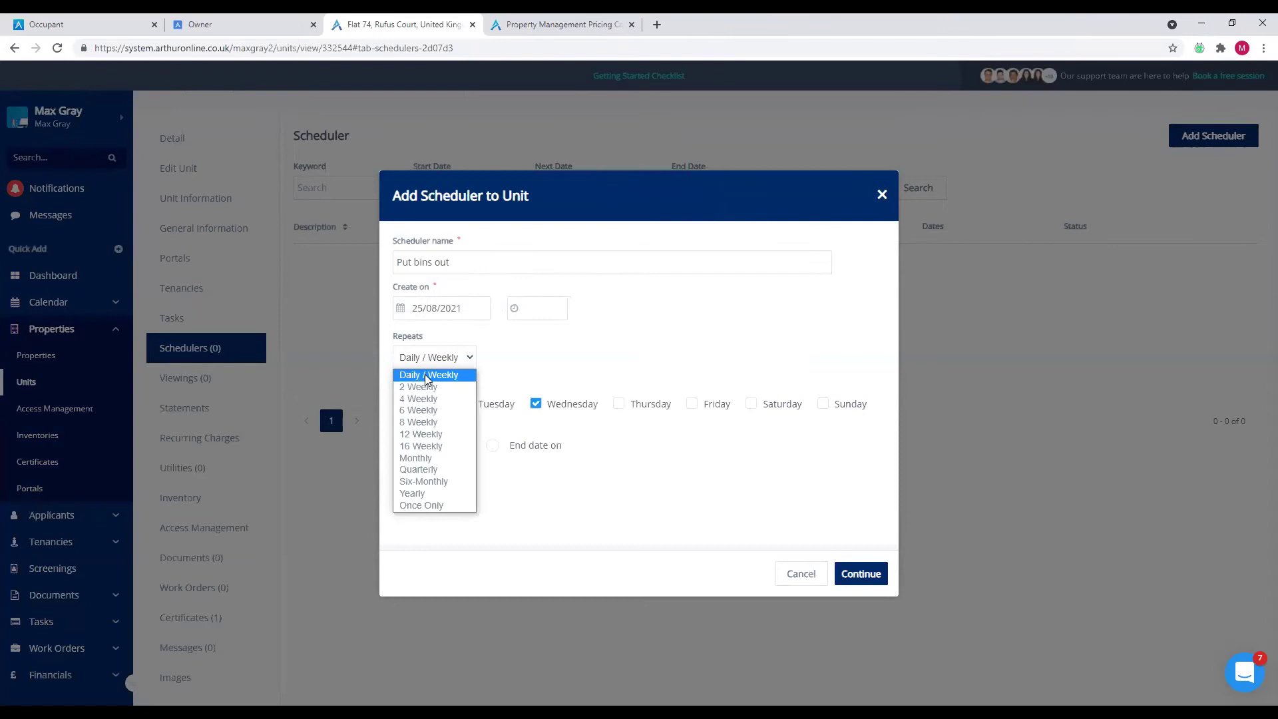
{"action": "left_click", "coordinate": [466, 403]}
{"action": "left_click", "coordinate": [466, 403]}
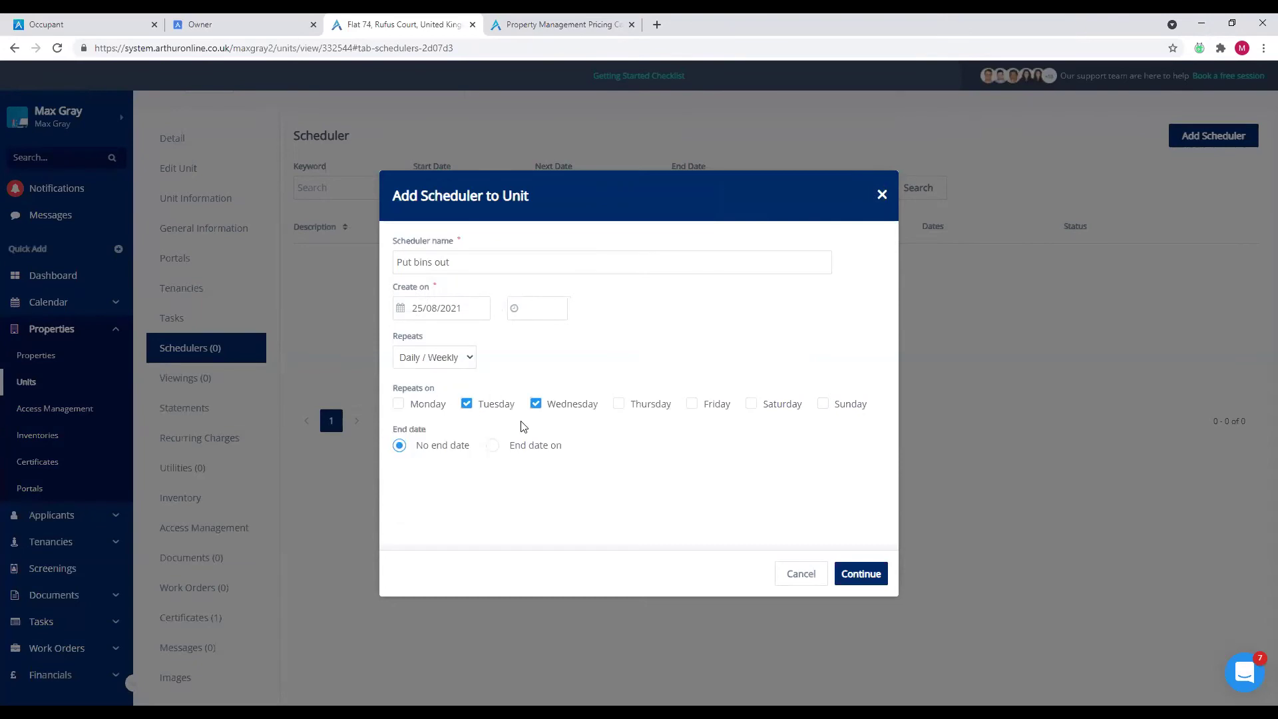
- Draft a Send Message action named "Put bins 0ut" for Active tenants in Unit, and discard it unsaved
{"action": "left_click", "coordinate": [872, 574]}
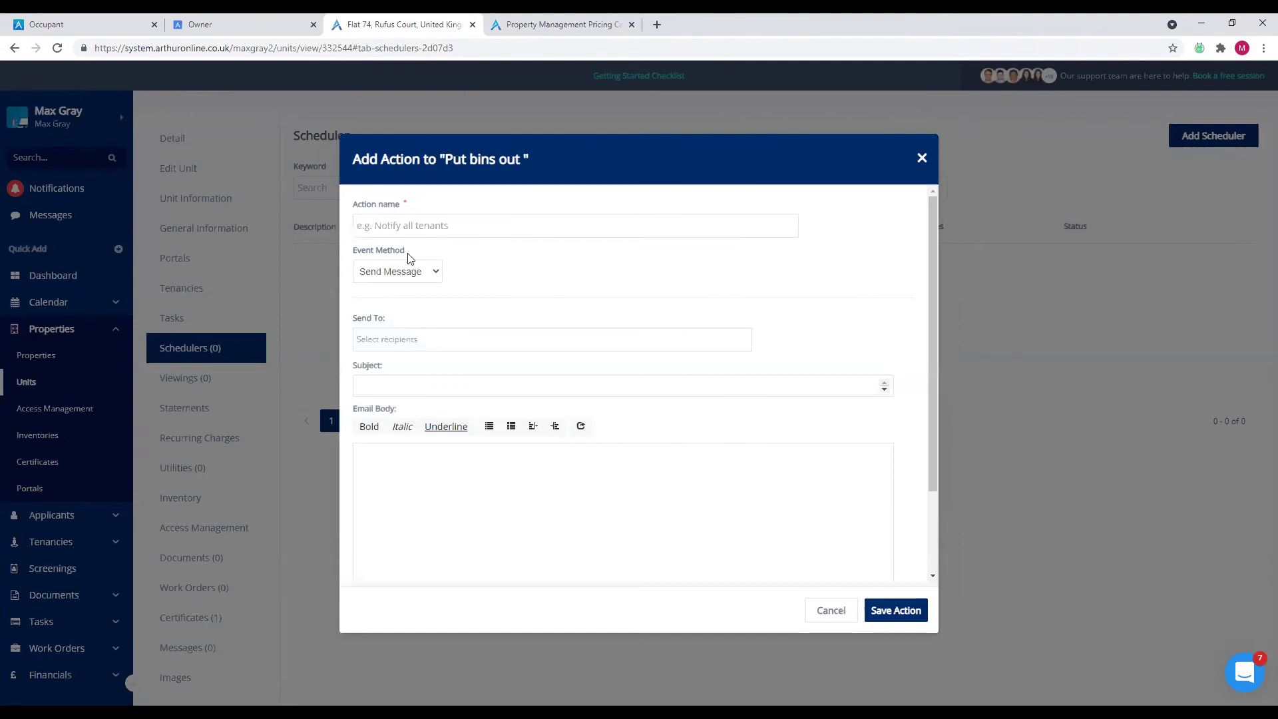
{"action": "left_click", "coordinate": [407, 339]}
{"action": "left_click", "coordinate": [400, 392]}
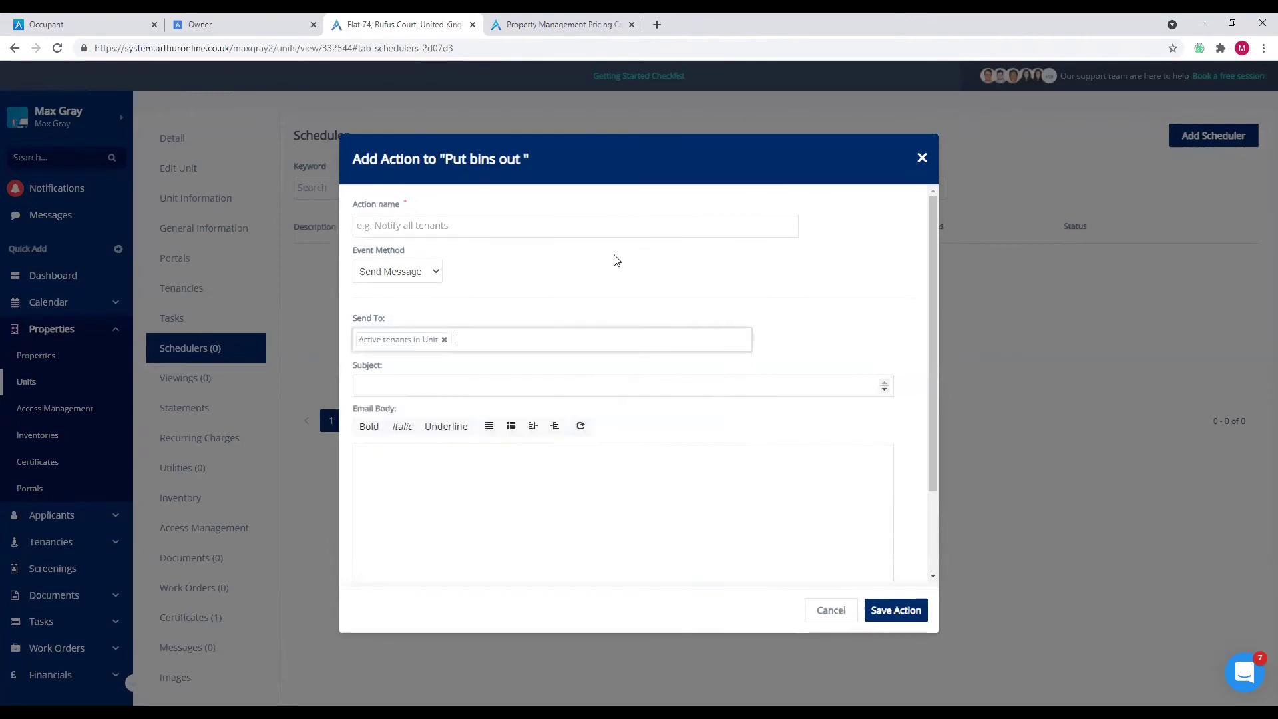
{"action": "left_click", "coordinate": [414, 228]}
{"action": "type", "text": "P"}
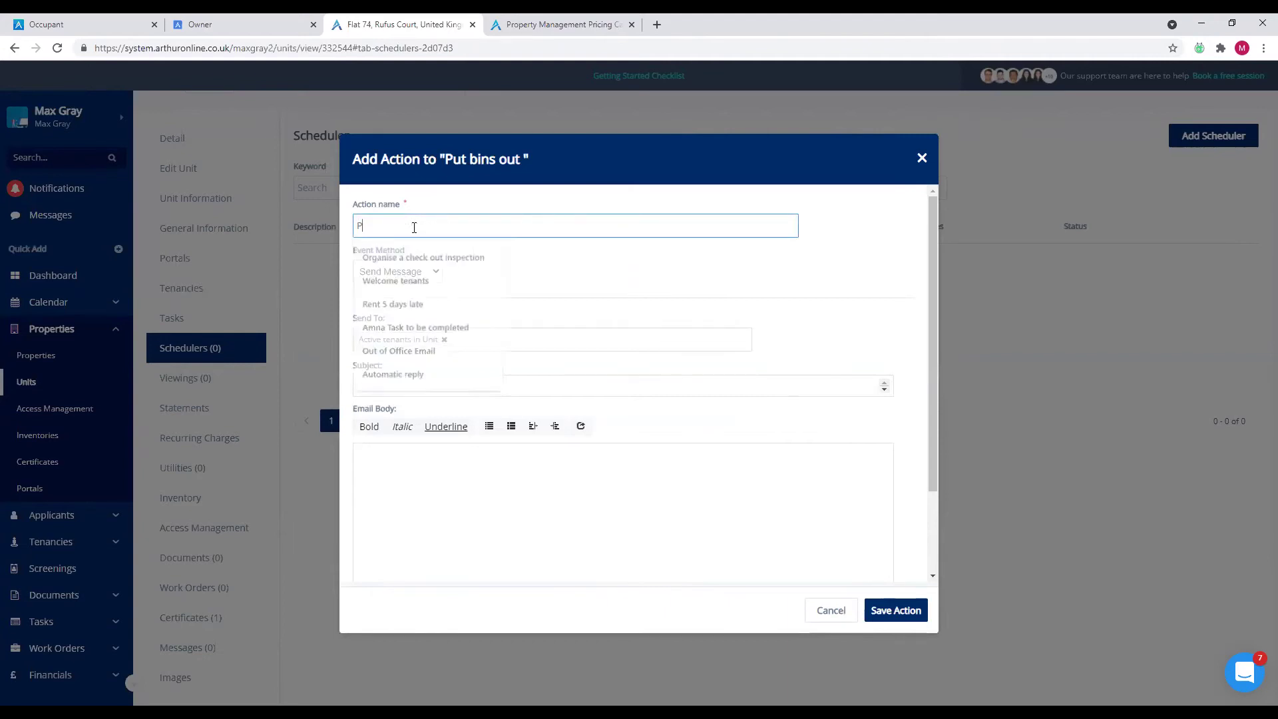
{"action": "type", "text": "ut bins 0ut"}
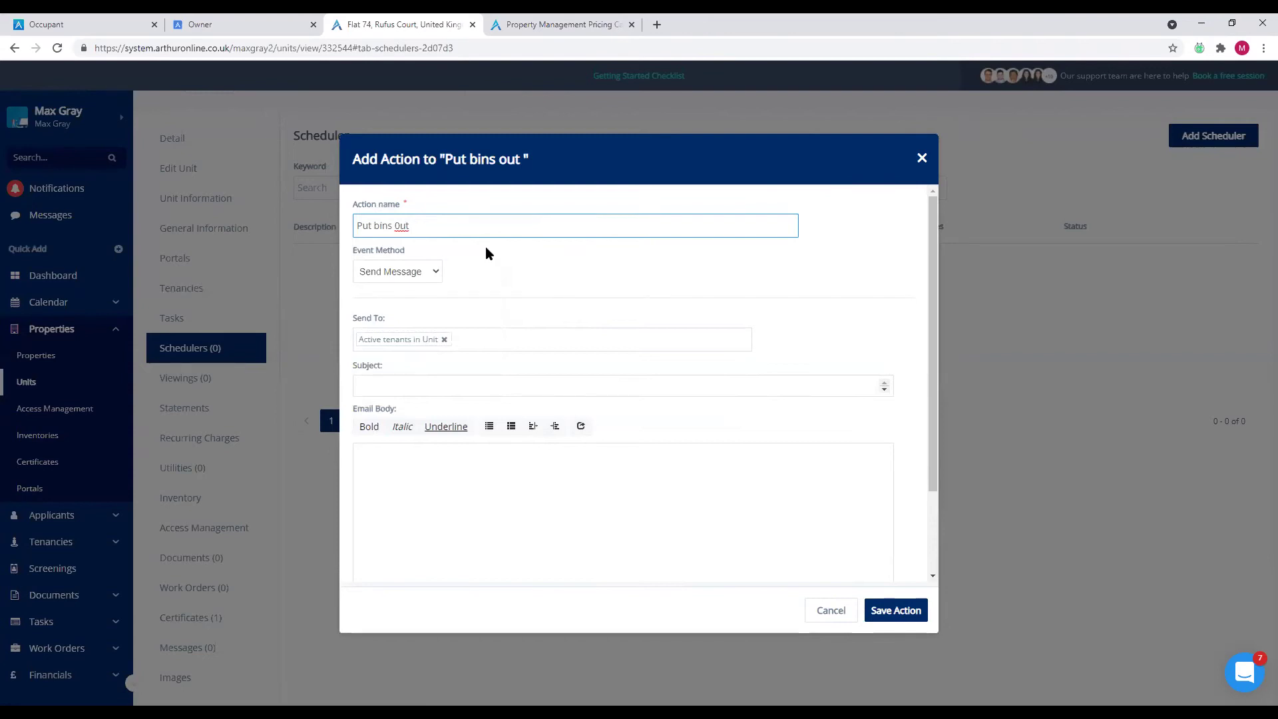
{"action": "left_click", "coordinate": [922, 159]}
{"action": "left_click", "coordinate": [700, 120]}
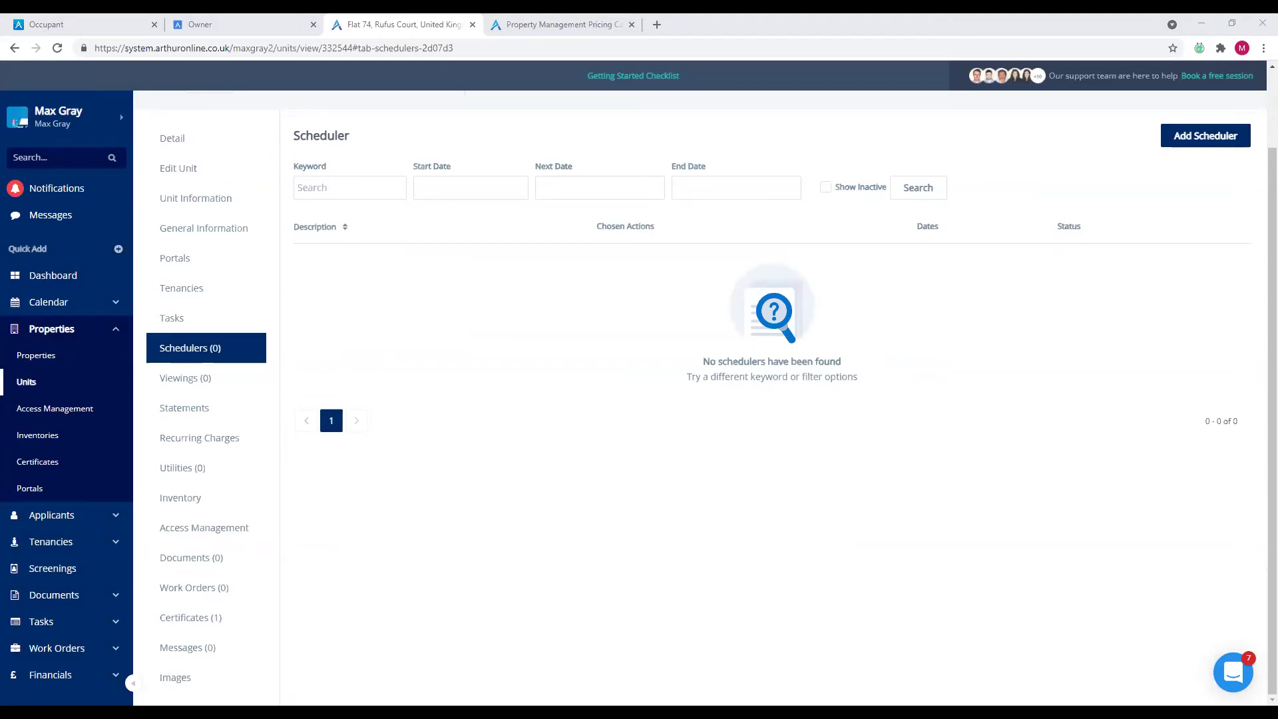
{"action": "left_click", "coordinate": [76, 116]}
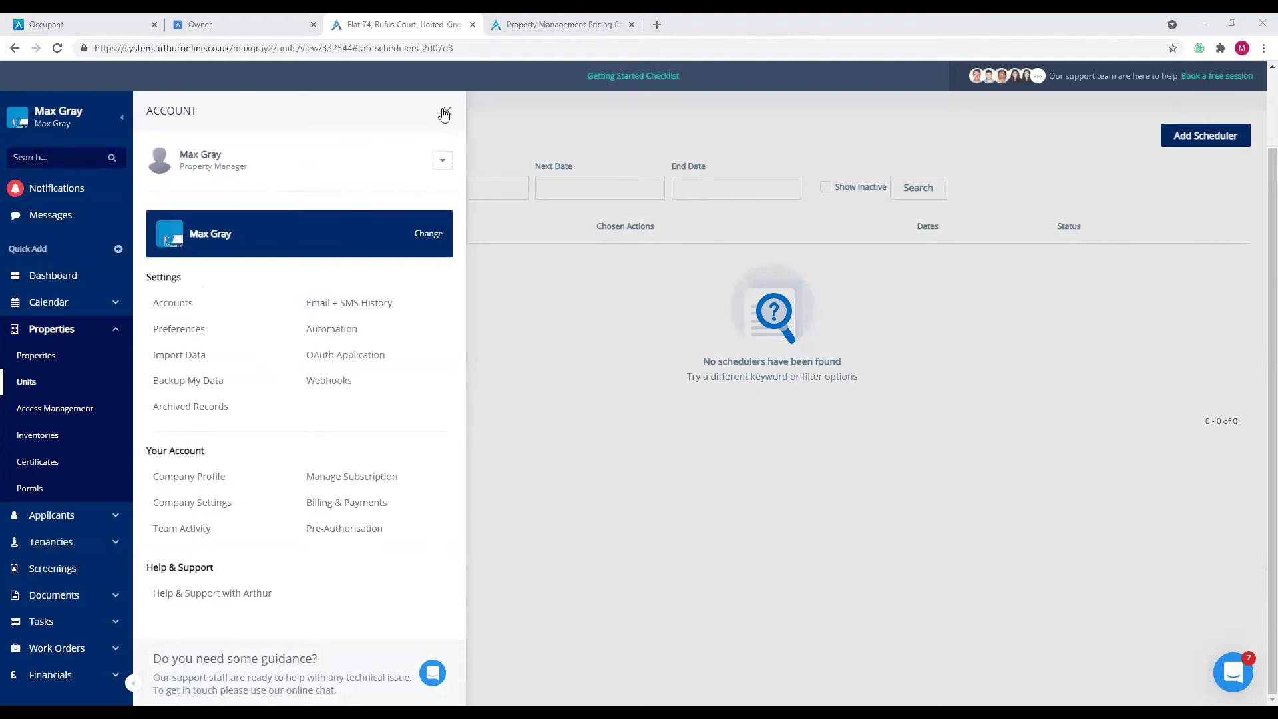
{"action": "key", "text": "Escape"}
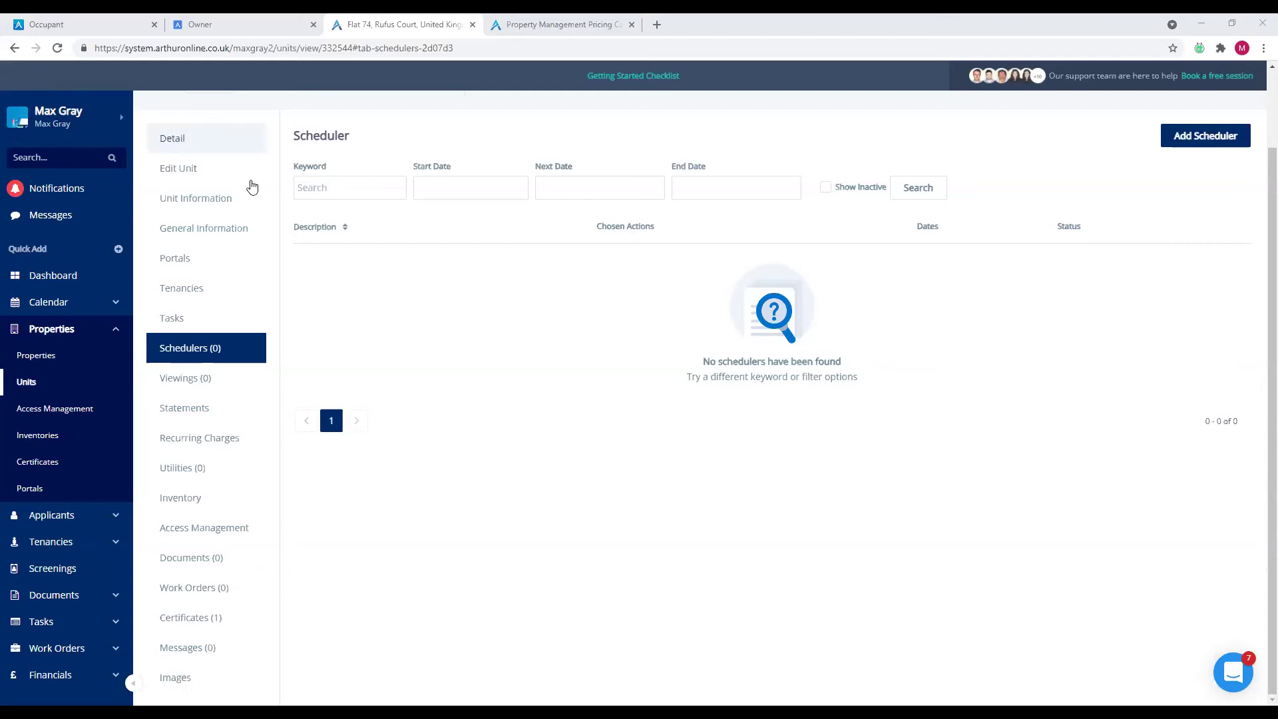
- Find Gray Ltd among the property owners in Contacts and open its company record
{"action": "scroll", "coordinate": [108, 485], "scroll_direction": "down", "scroll_amount": 2}
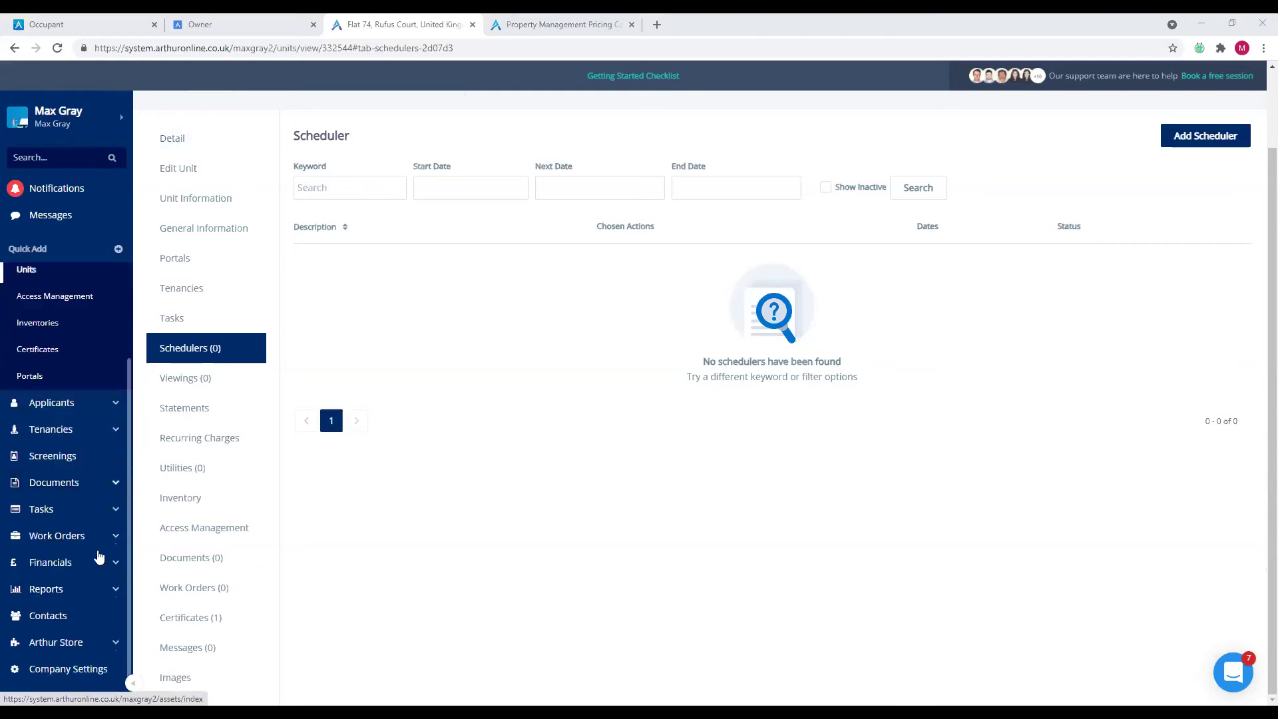
{"action": "left_click", "coordinate": [104, 601]}
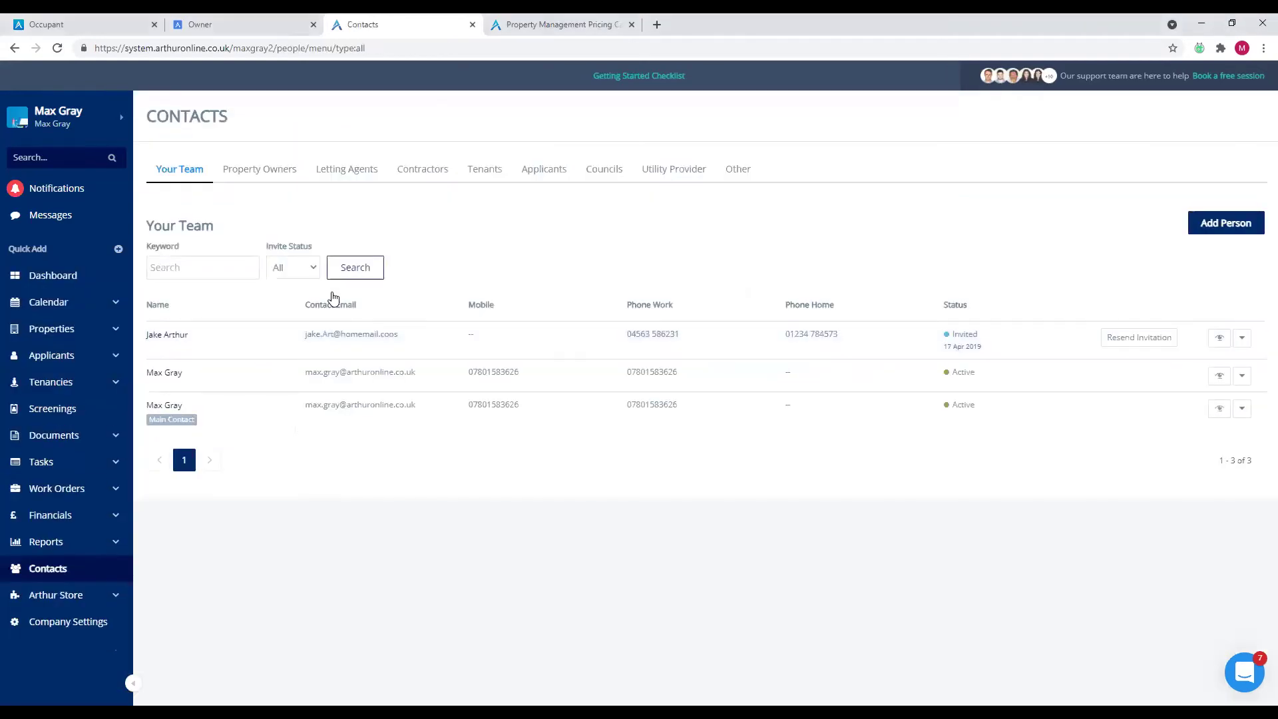
{"action": "left_click", "coordinate": [259, 170]}
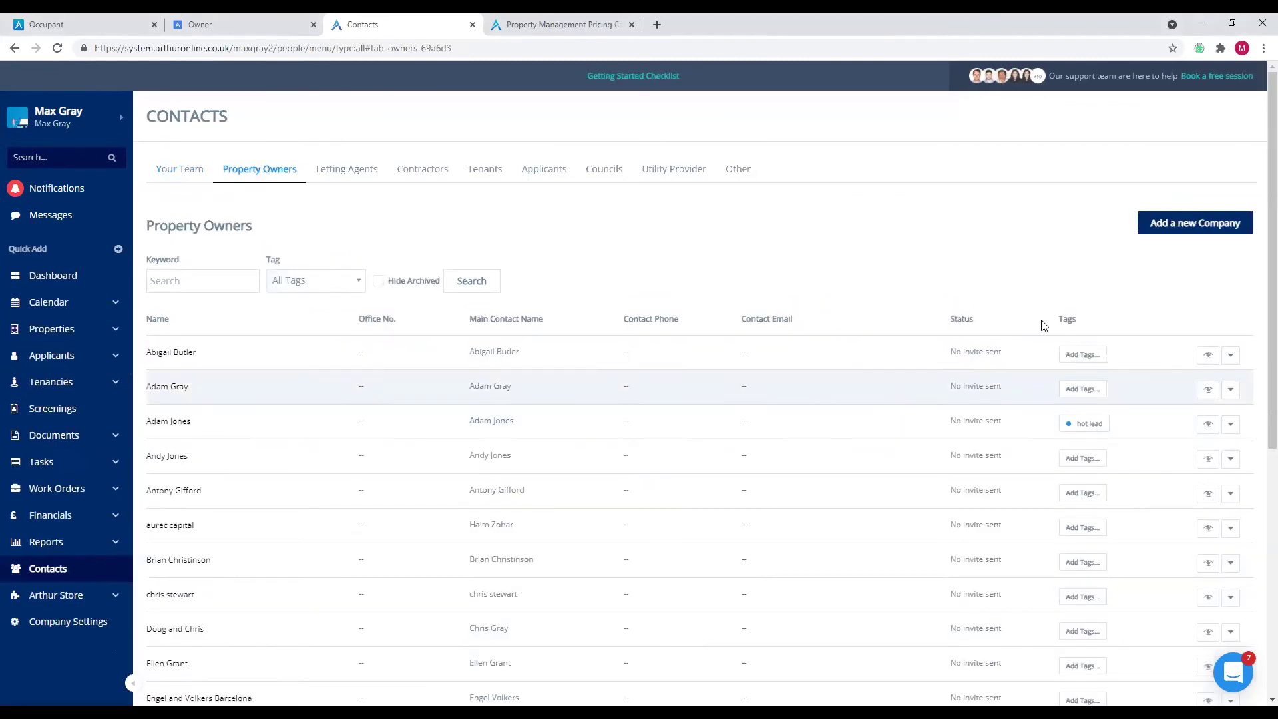
{"action": "scroll", "coordinate": [919, 374], "scroll_direction": "down", "scroll_amount": 3}
{"action": "left_click", "coordinate": [1231, 363]}
{"action": "left_click", "coordinate": [1230, 364]}
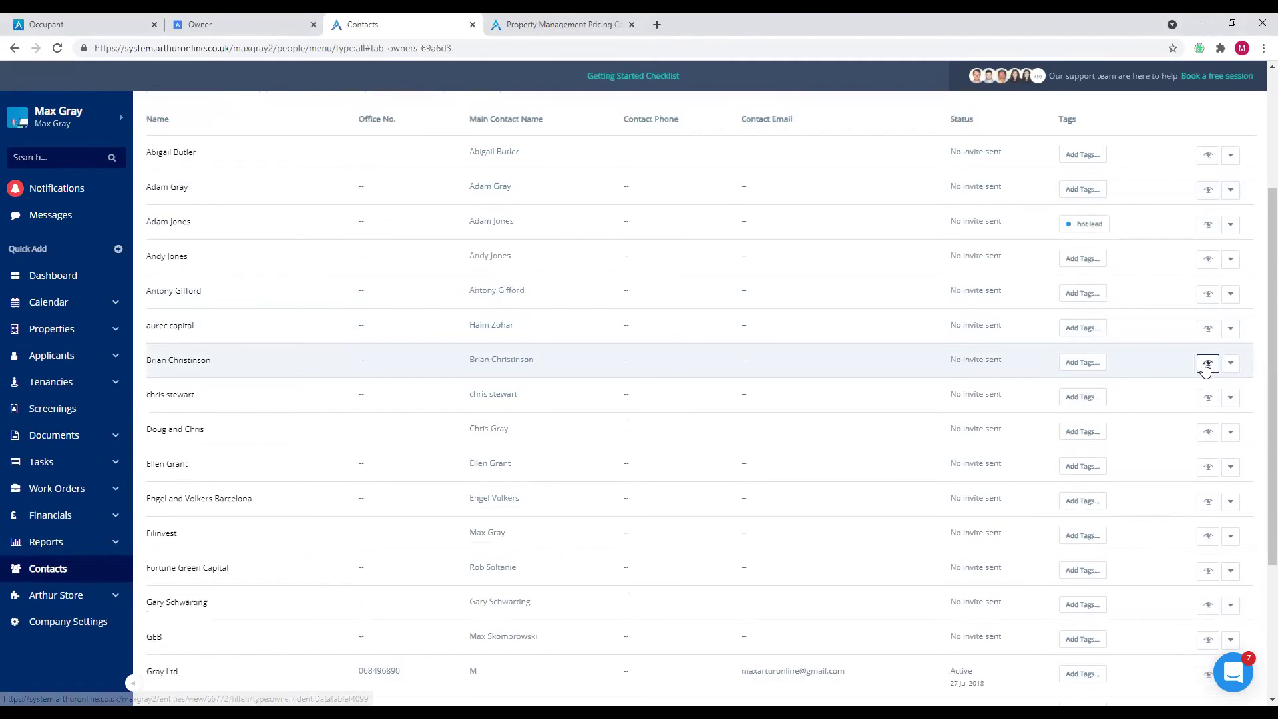
{"action": "scroll", "coordinate": [916, 510], "scroll_direction": "down", "scroll_amount": 3}
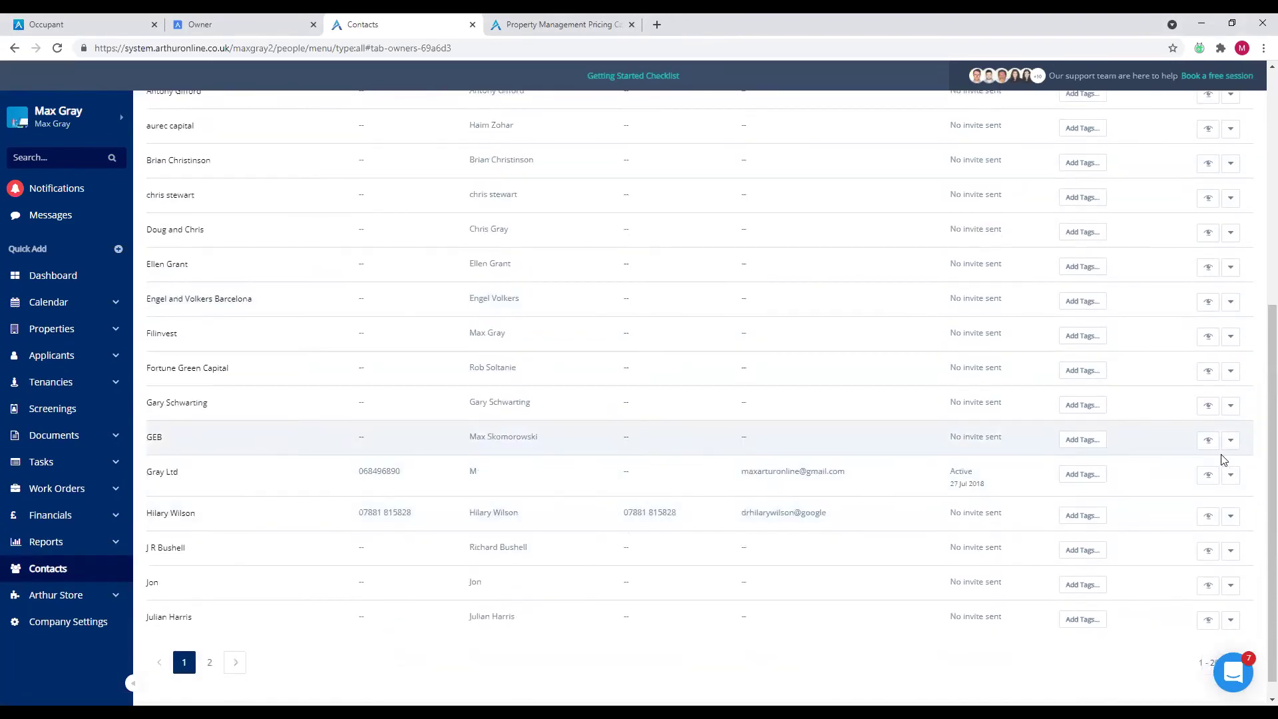
{"action": "left_click", "coordinate": [1207, 474]}
{"action": "left_click", "coordinate": [1242, 122]}
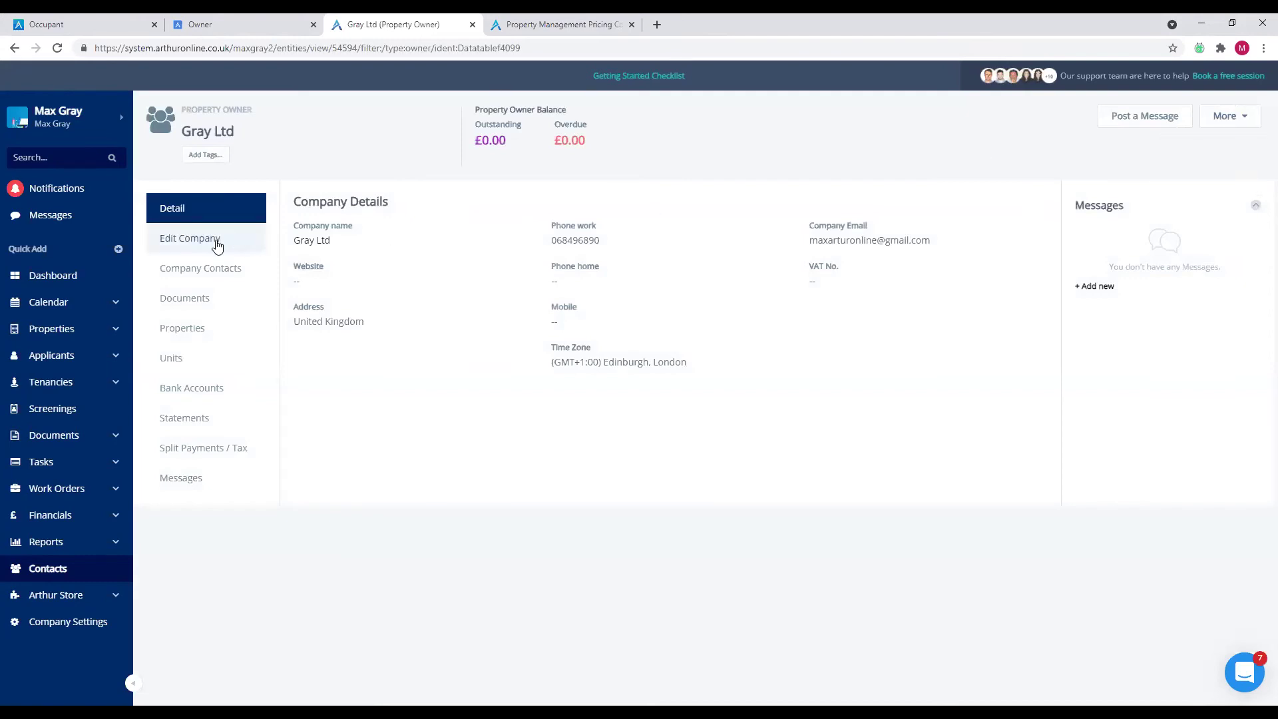
- Open the main company contact of Gray Ltd for editing and enable Invite Property Owner
{"action": "left_click", "coordinate": [201, 273]}
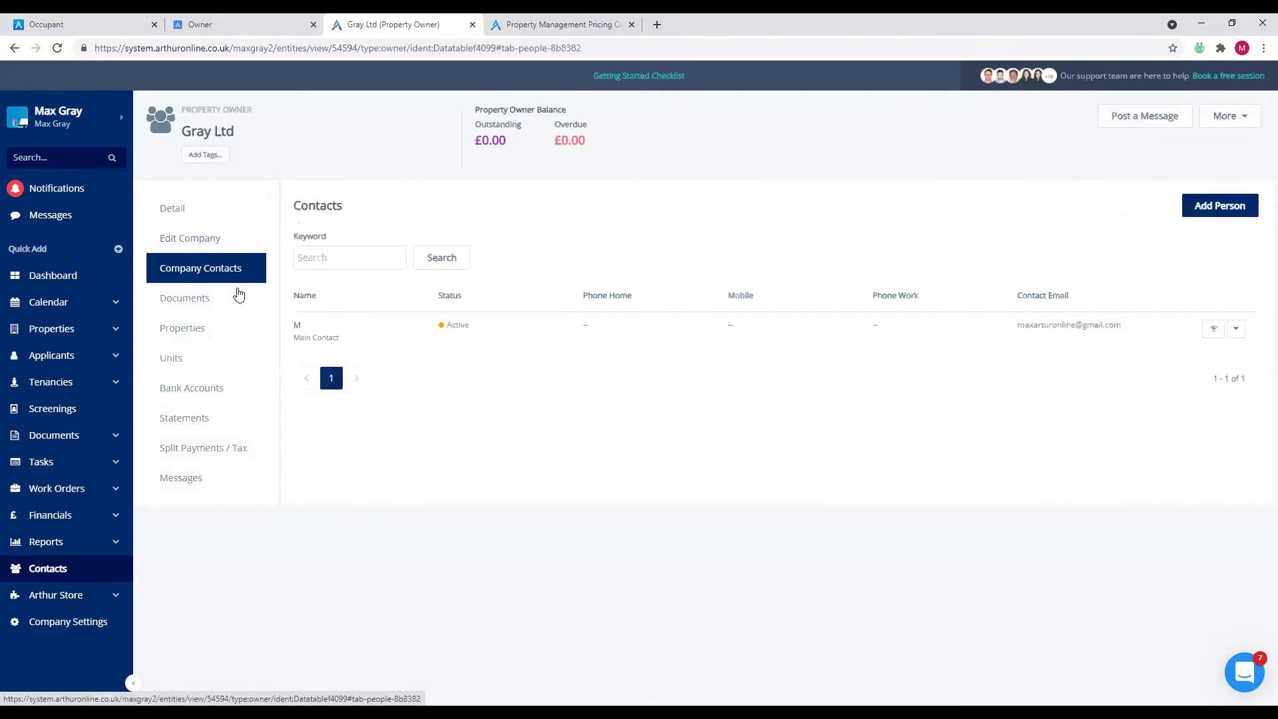
{"action": "left_click", "coordinate": [1237, 331]}
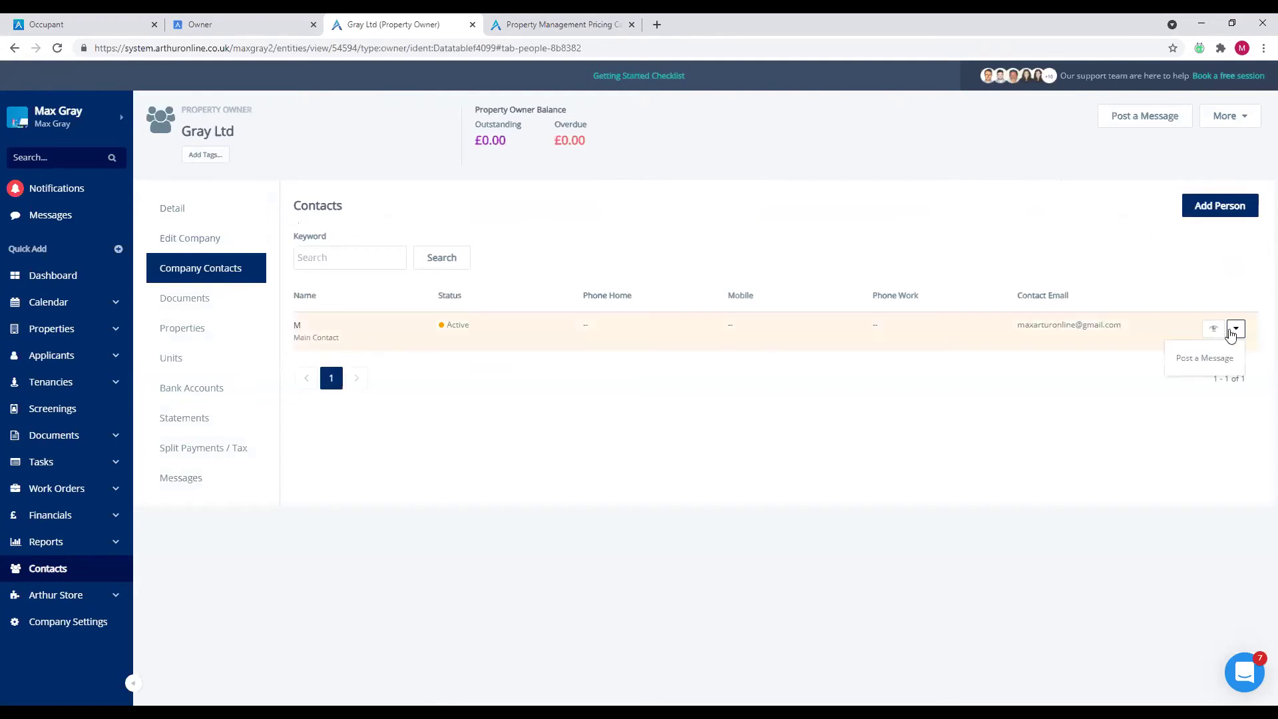
{"action": "left_click", "coordinate": [1216, 330]}
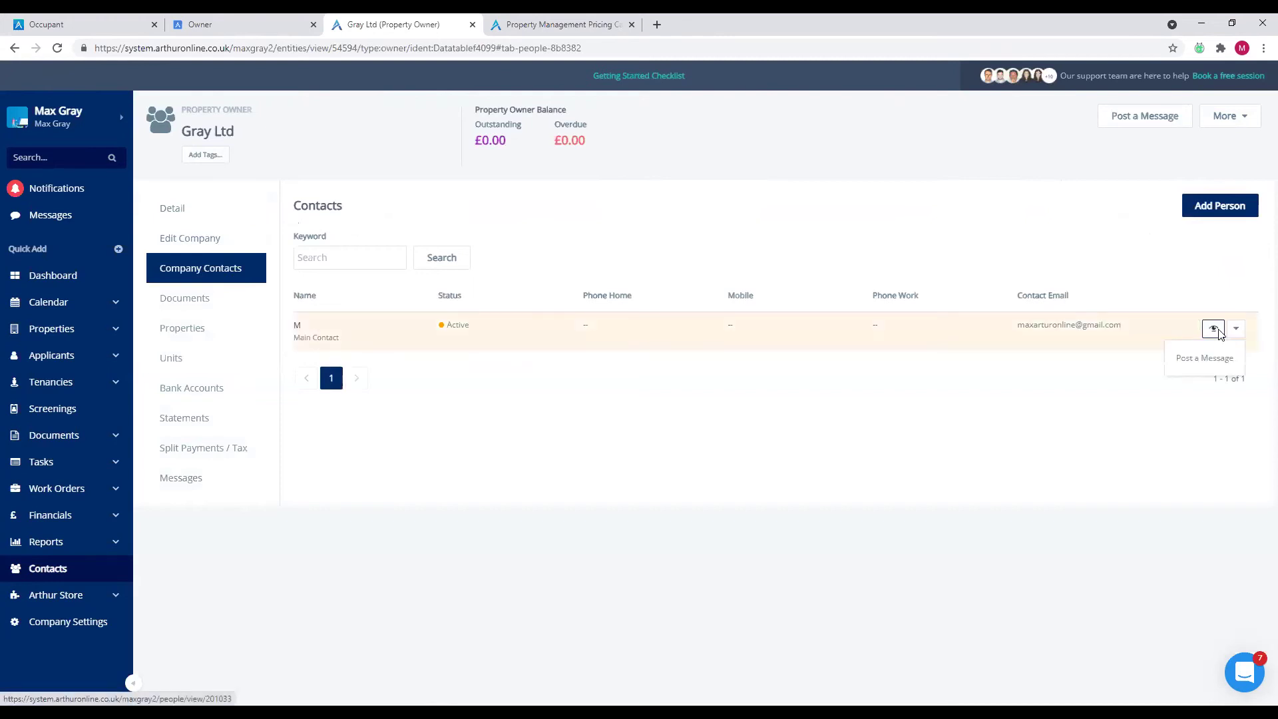
{"action": "left_click", "coordinate": [1225, 115]}
{"action": "left_click", "coordinate": [850, 223]}
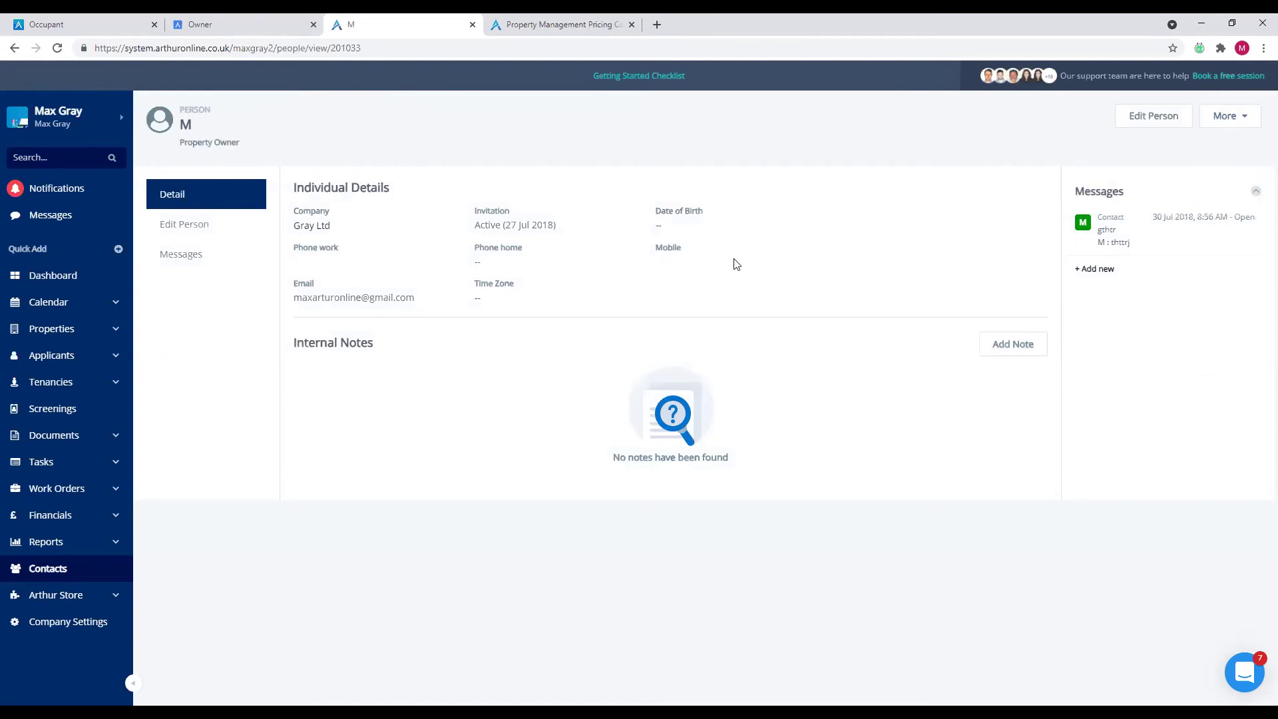
{"action": "left_click", "coordinate": [240, 223]}
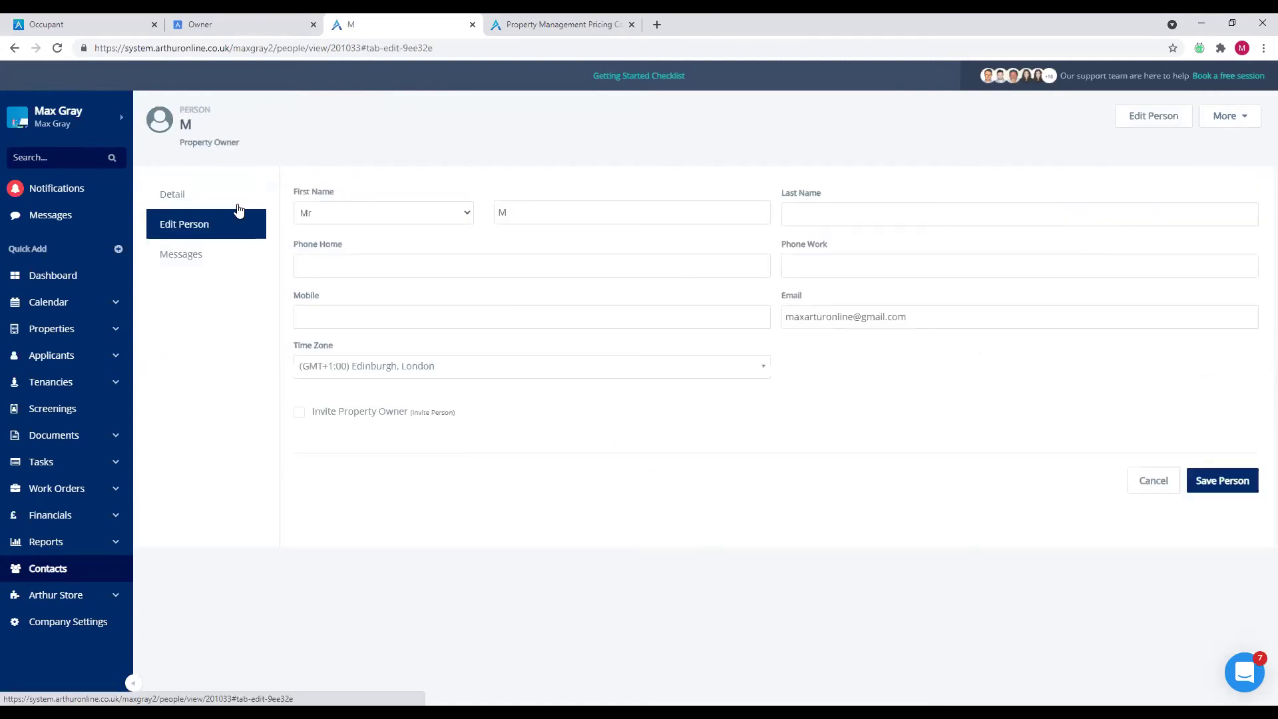
{"action": "left_click", "coordinate": [303, 414]}
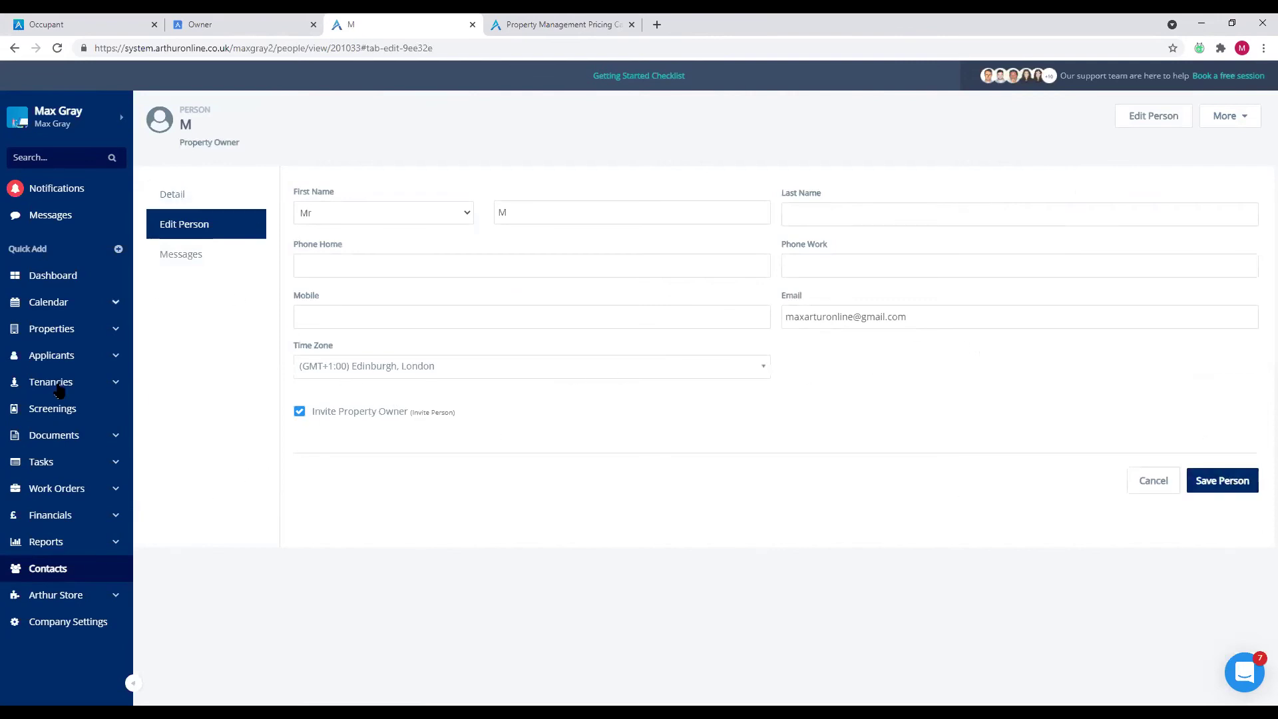
- Leave the contact unsaved, return to the property owners list and reopen the Gray Ltd record
{"action": "left_click", "coordinate": [71, 571]}
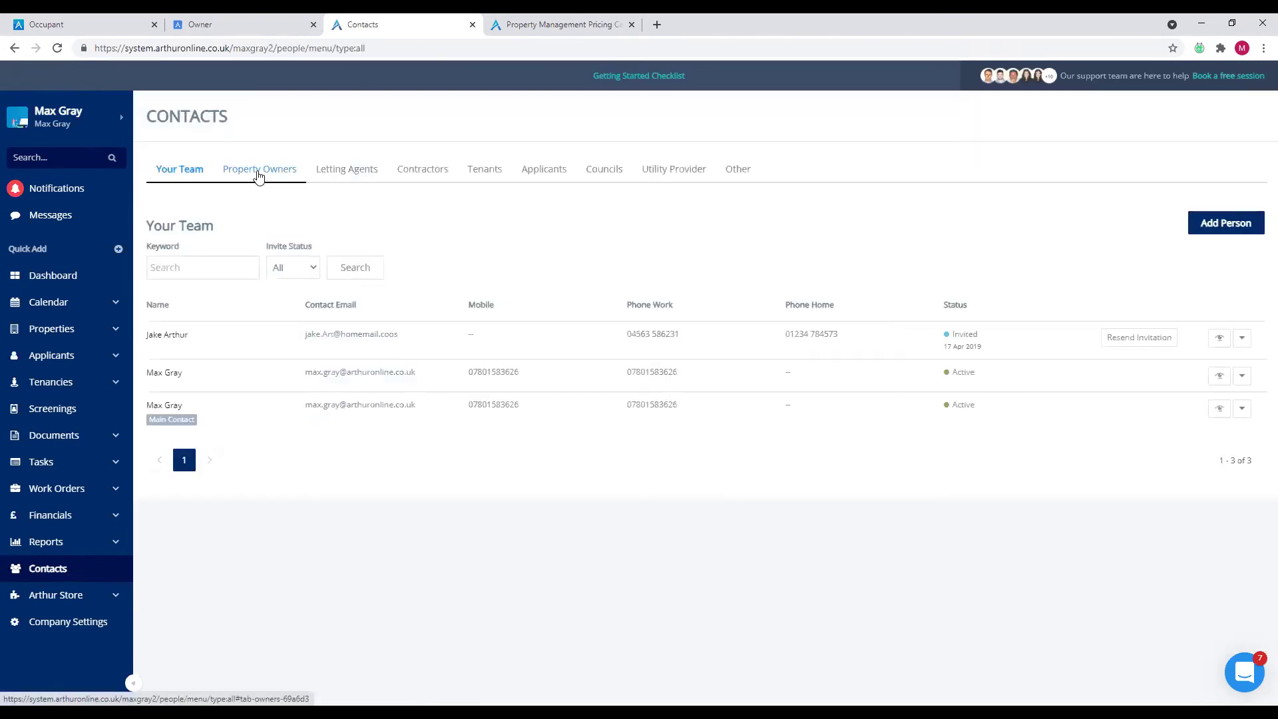
{"action": "left_click", "coordinate": [259, 171]}
{"action": "scroll", "coordinate": [373, 399], "scroll_direction": "down", "scroll_amount": 5}
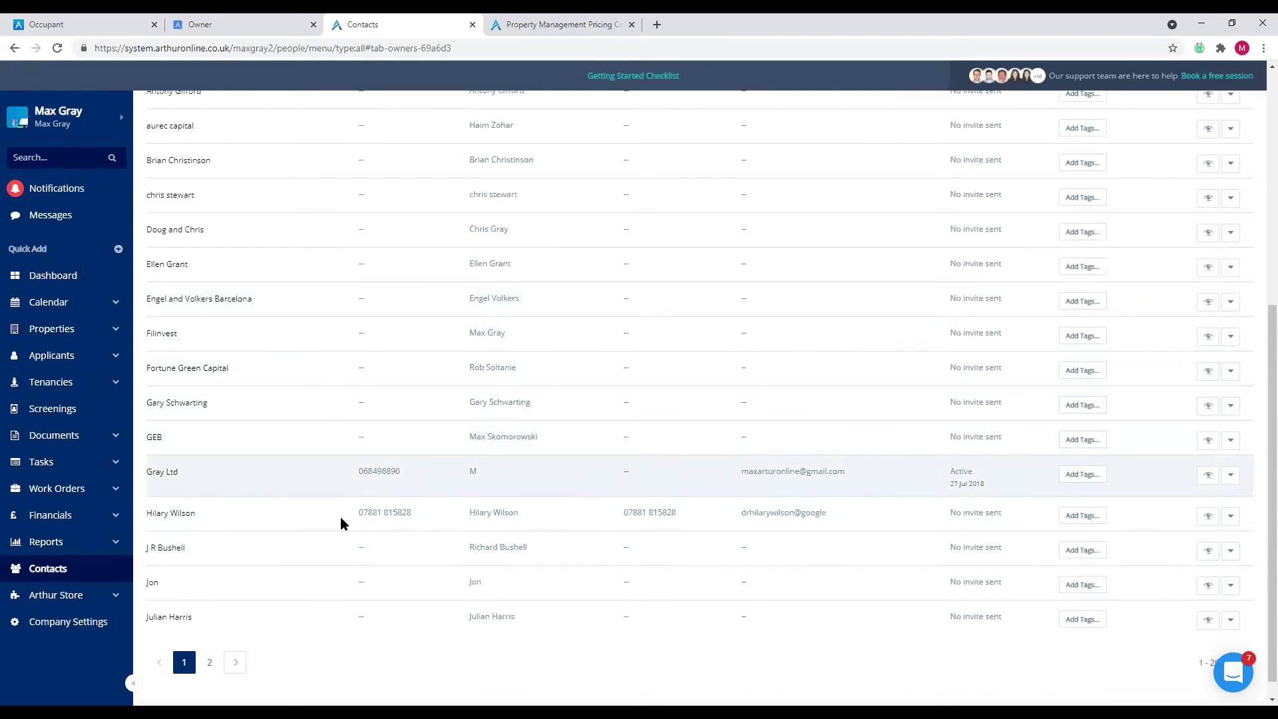
{"action": "scroll", "coordinate": [363, 494], "scroll_direction": "down", "scroll_amount": 1}
{"action": "scroll", "coordinate": [365, 534], "scroll_direction": "up", "scroll_amount": 8}
{"action": "scroll", "coordinate": [385, 497], "scroll_direction": "down", "scroll_amount": 10}
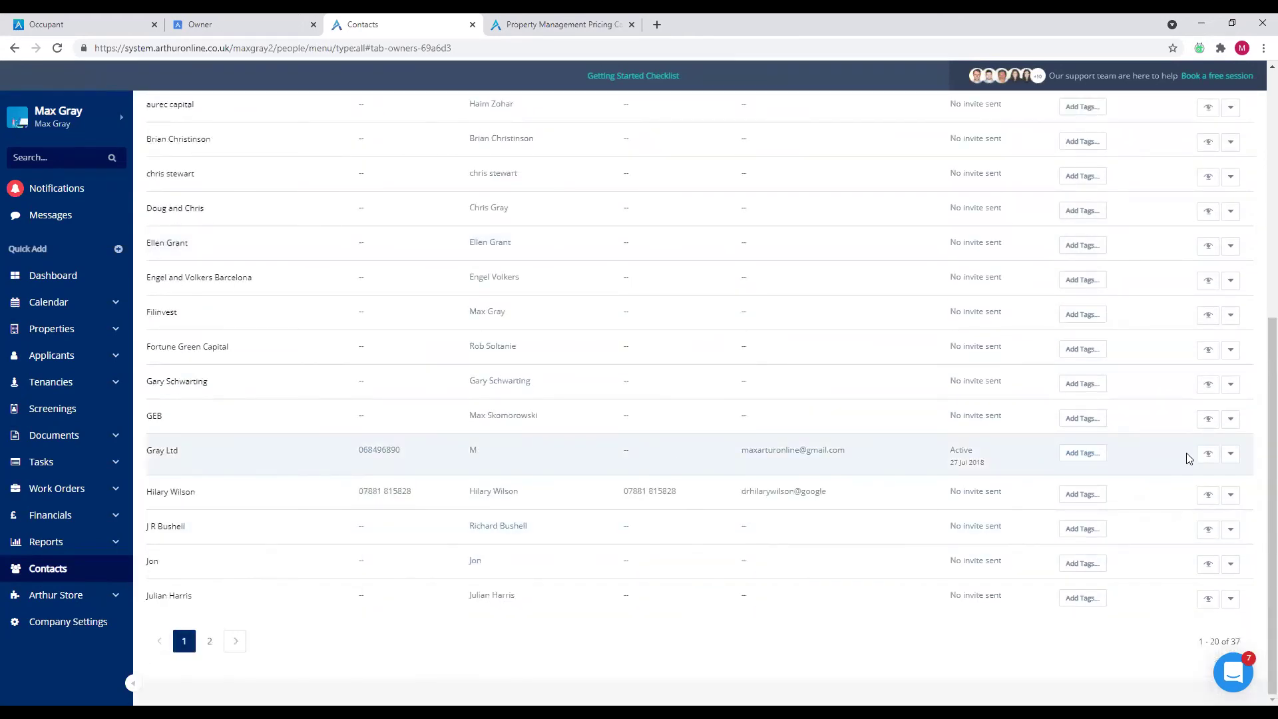
{"action": "left_click", "coordinate": [1230, 453]}
{"action": "left_click", "coordinate": [1208, 456]}
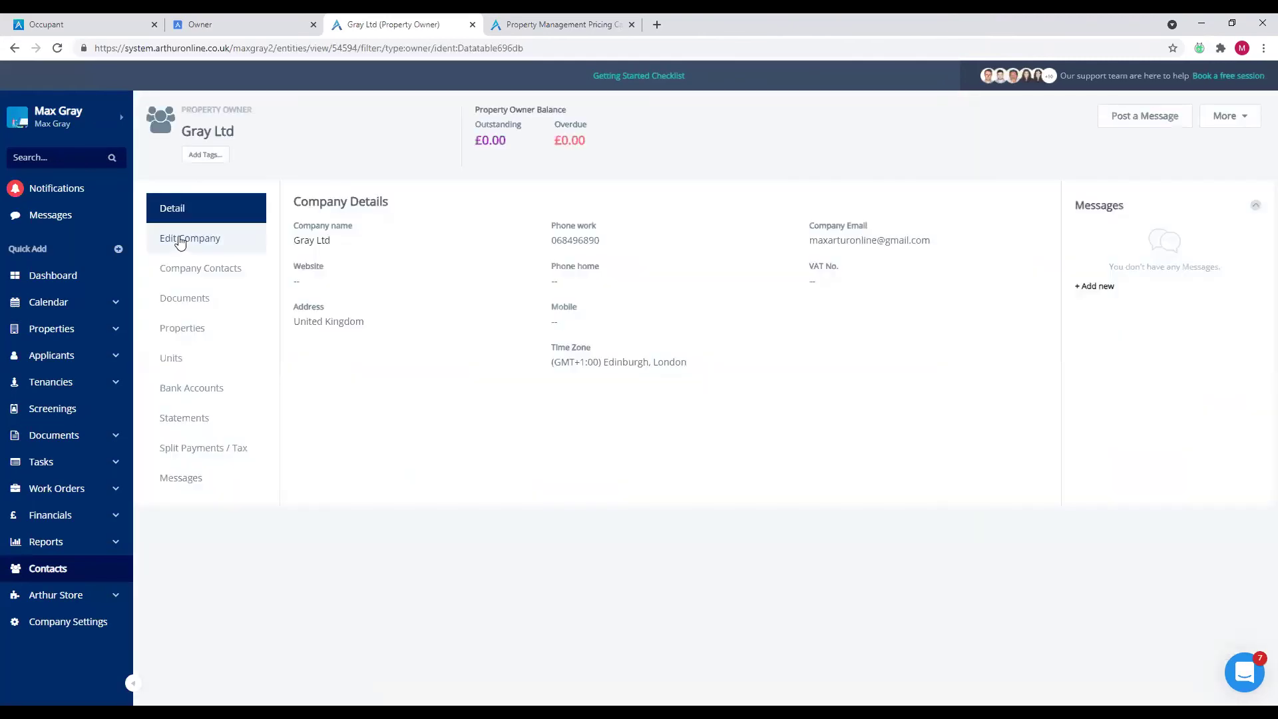
- Edit the Gray Ltd main contact again, switching Invite Property Owner on and back off
{"action": "left_click", "coordinate": [201, 269]}
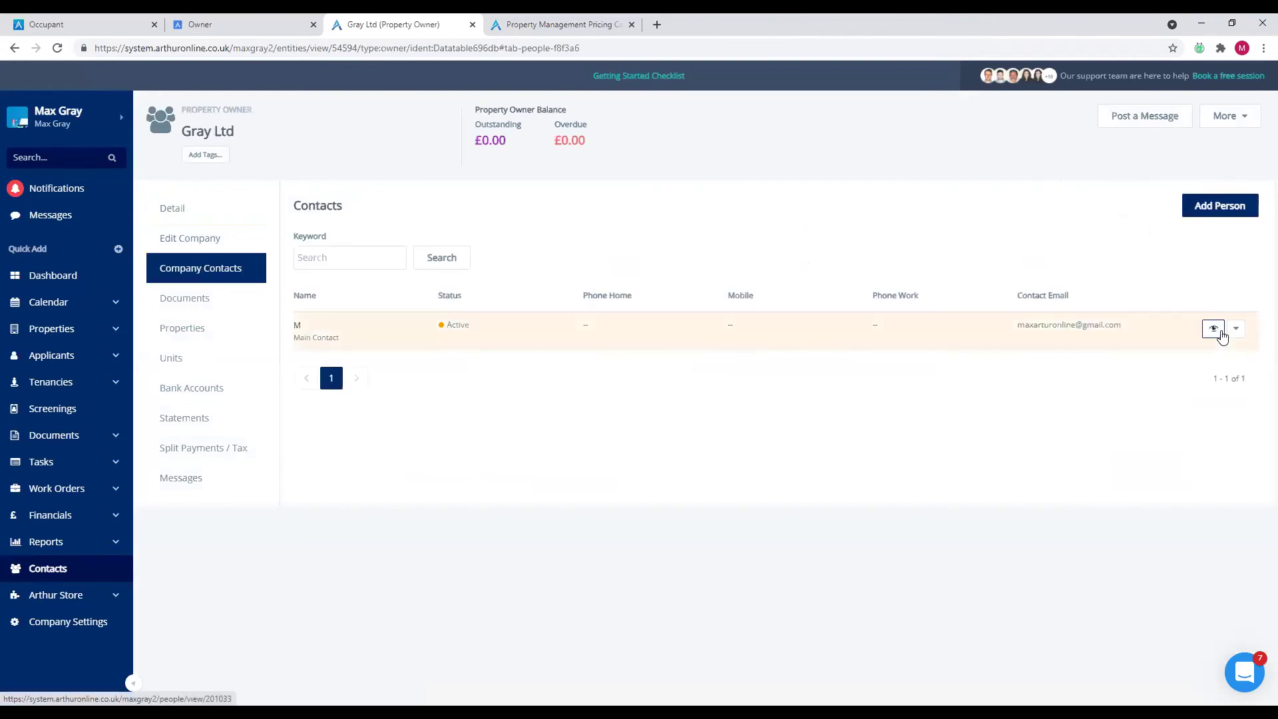
{"action": "left_click", "coordinate": [1220, 333]}
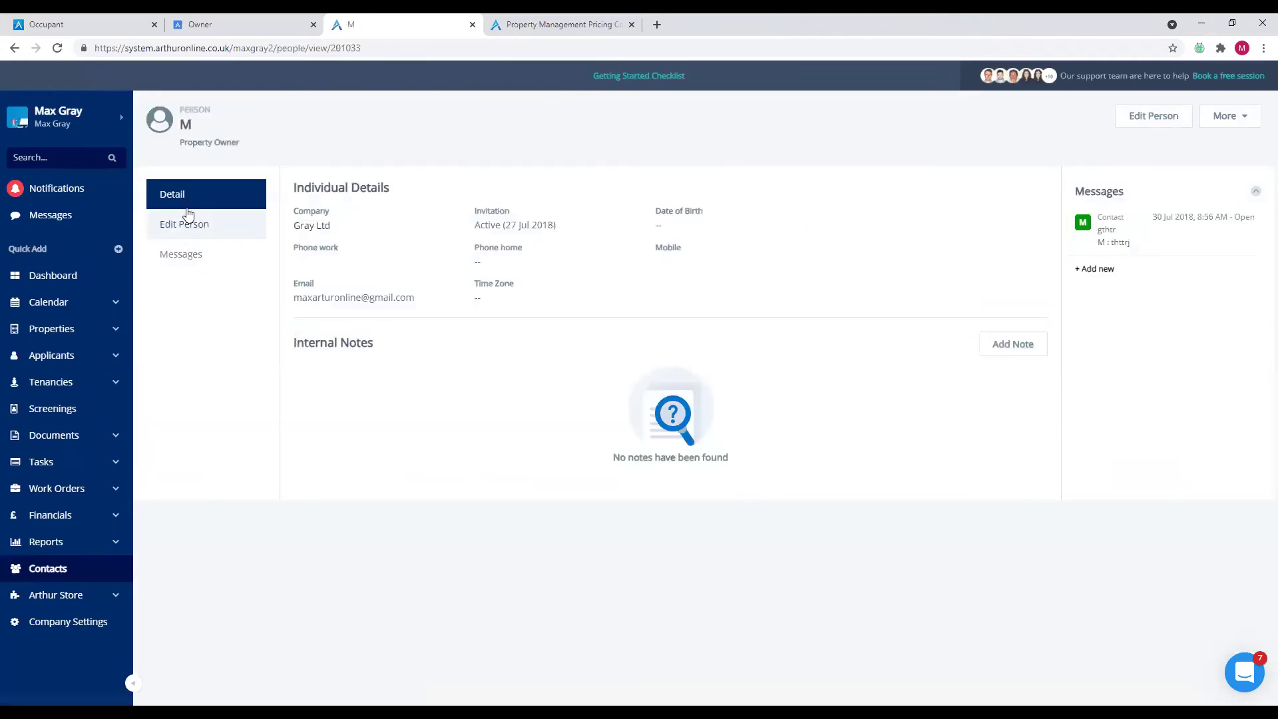
{"action": "left_click", "coordinate": [172, 226]}
{"action": "left_click", "coordinate": [300, 412]}
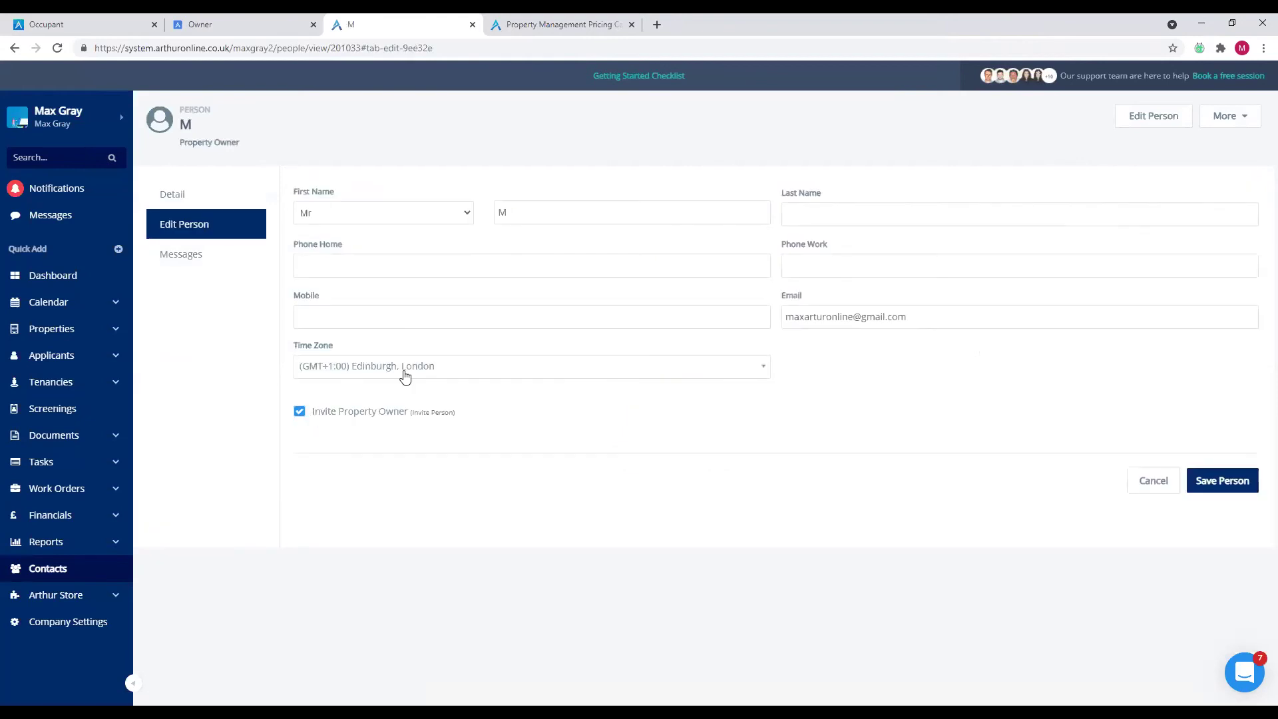
{"action": "left_click", "coordinate": [301, 412]}
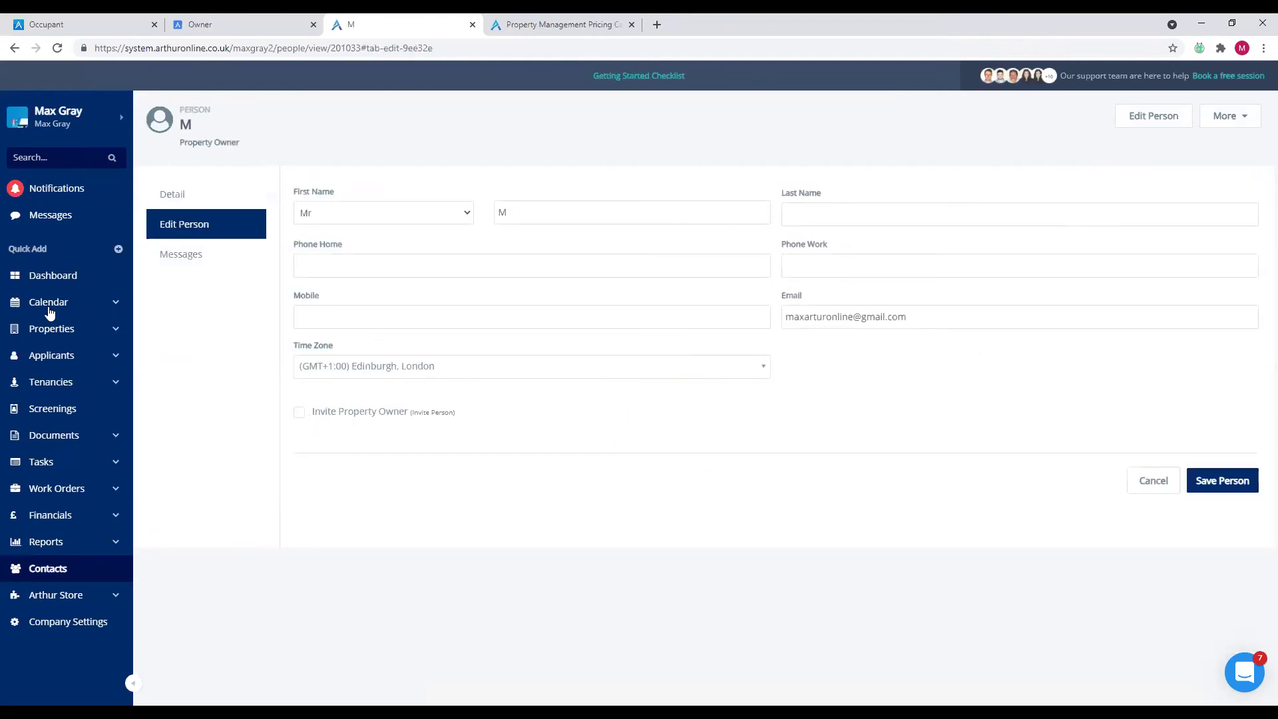
- View the invitation option in a new property owner form, toggling Invite Property Owner on and off, and close the form without creating anything
{"action": "left_click", "coordinate": [51, 567]}
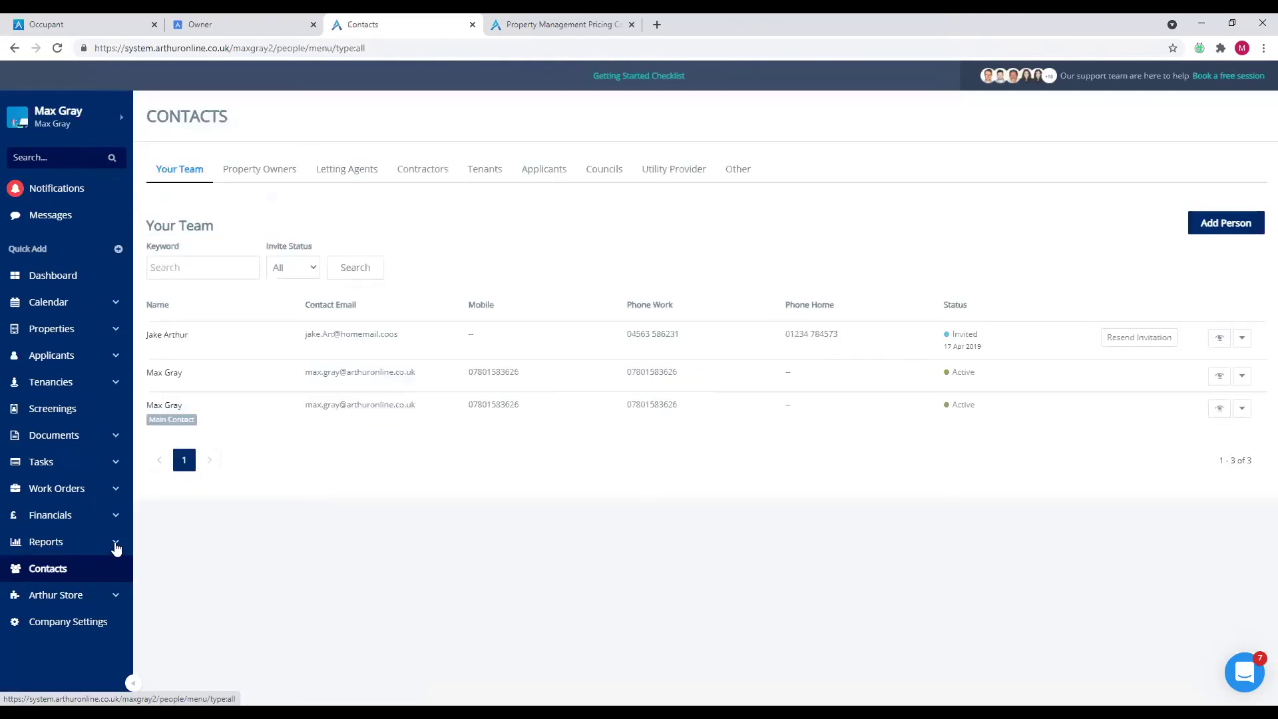
{"action": "left_click", "coordinate": [269, 177]}
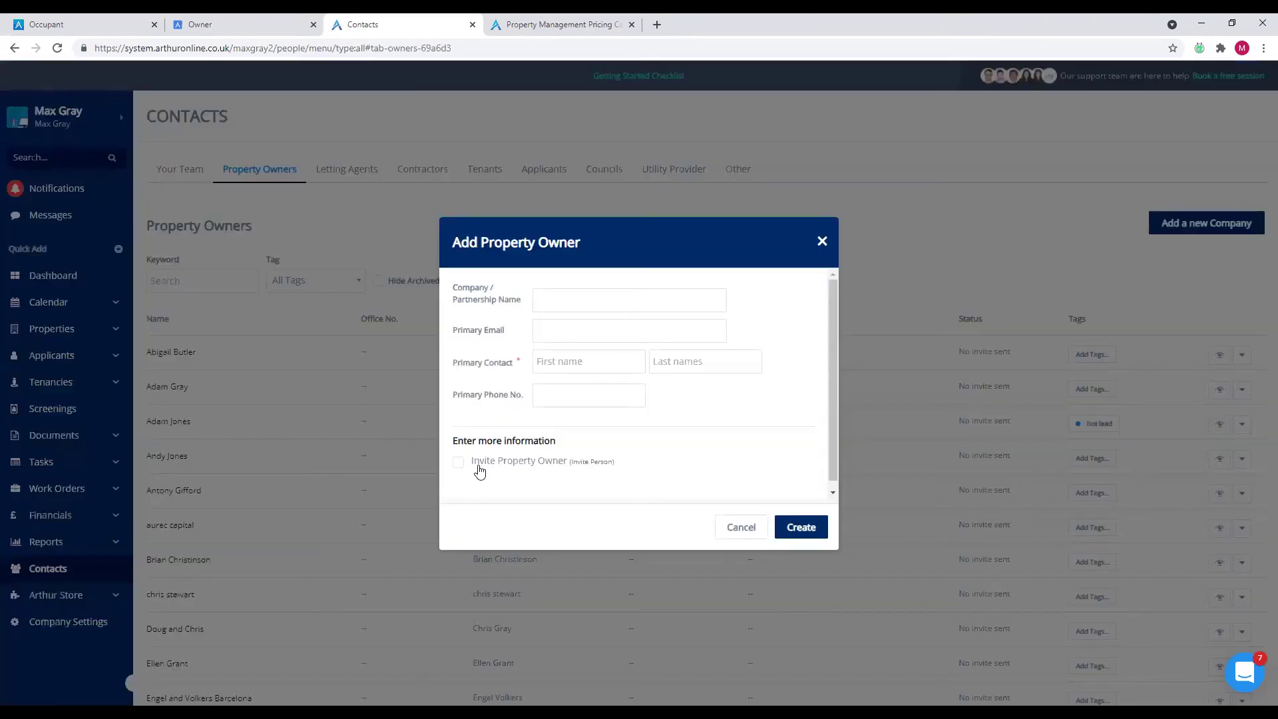
{"action": "left_click", "coordinate": [496, 460]}
{"action": "left_click", "coordinate": [490, 466]}
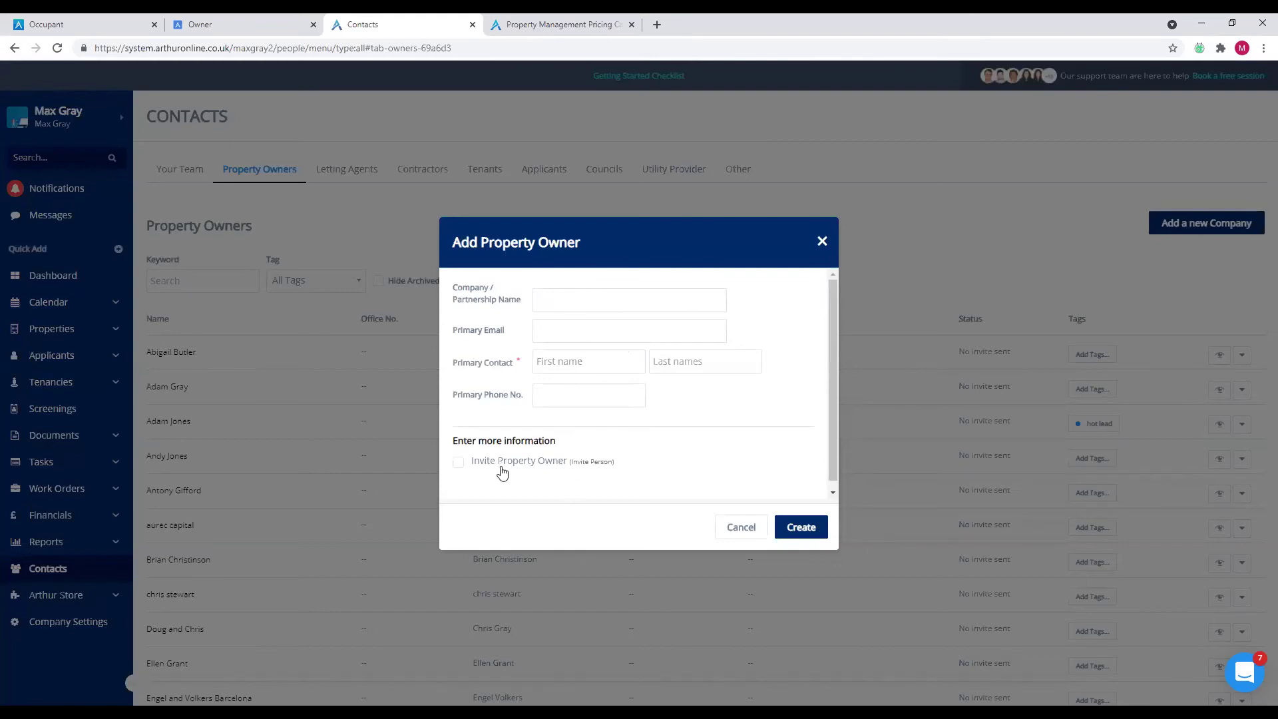
{"action": "left_click", "coordinate": [823, 243]}
{"action": "left_click", "coordinate": [695, 121]}
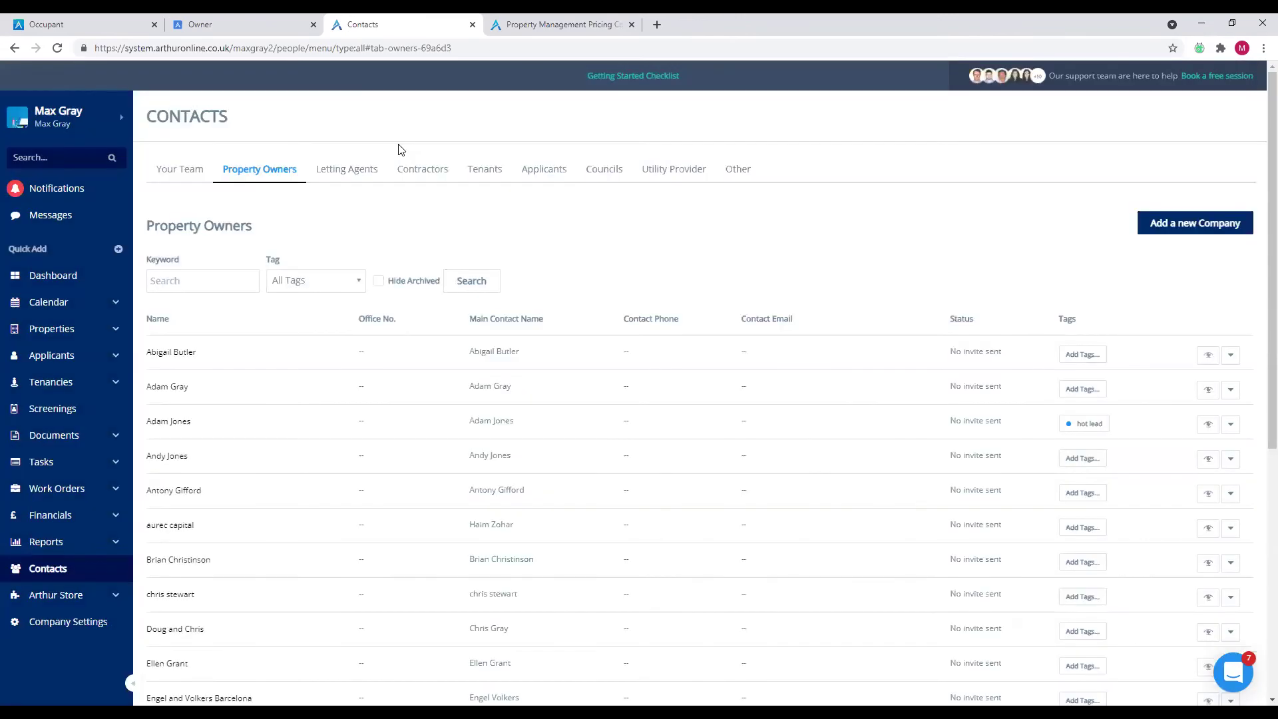
- Go to the mail merge templates under Documents and show the available actions for Mail Merge Tenancy Example
{"action": "left_click", "coordinate": [74, 285]}
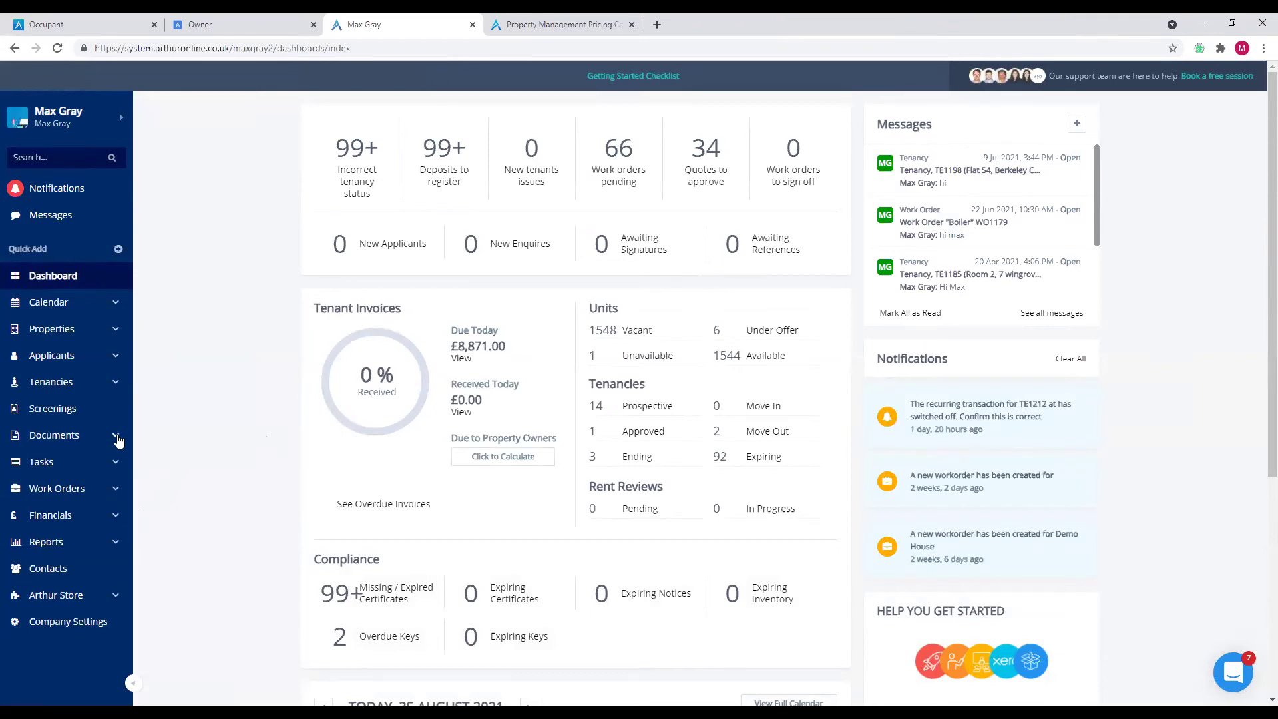
{"action": "left_click", "coordinate": [52, 439]}
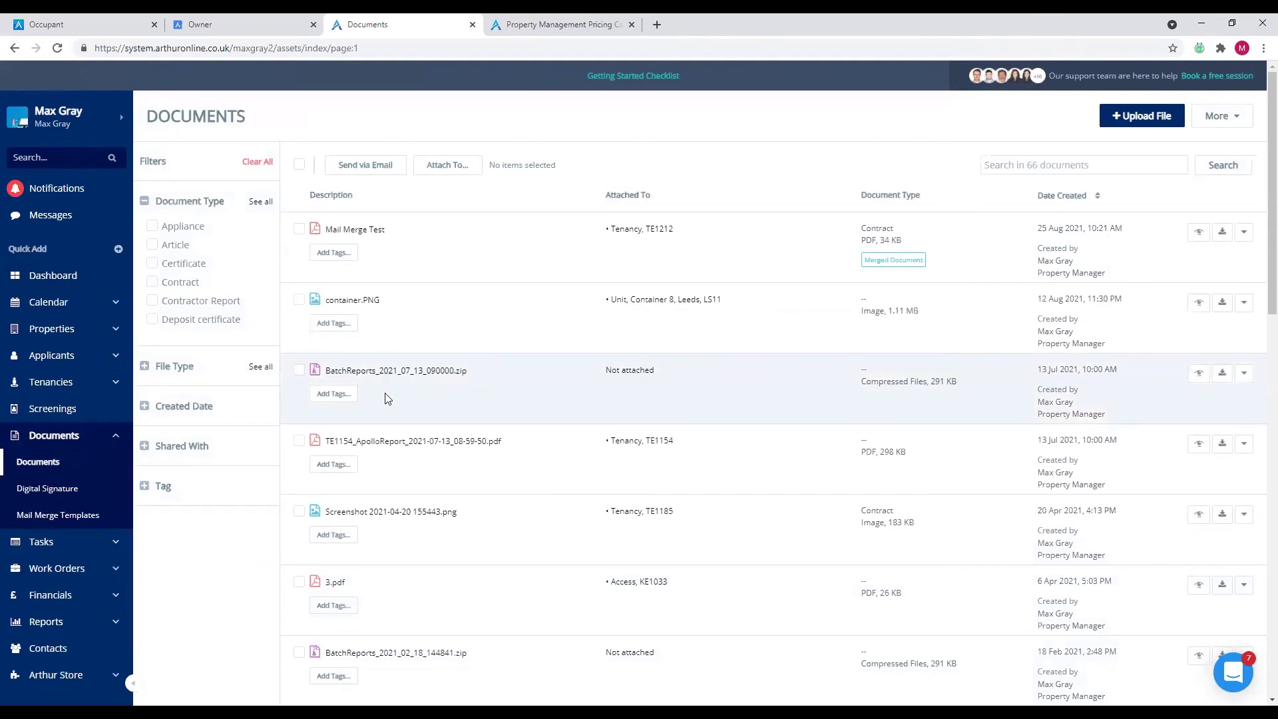
{"action": "left_click", "coordinate": [62, 517]}
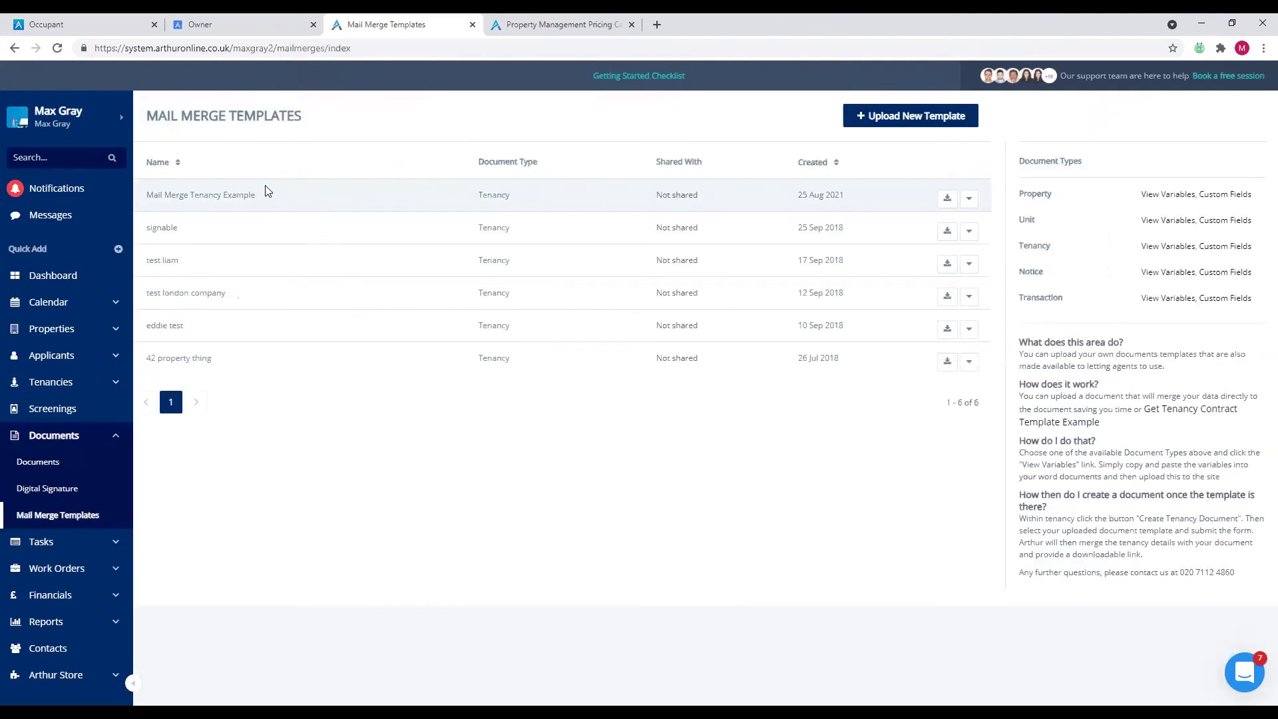
{"action": "left_click_drag", "start_coordinate": [261, 196], "coordinate": [167, 198]}
{"action": "left_click", "coordinate": [970, 199]}
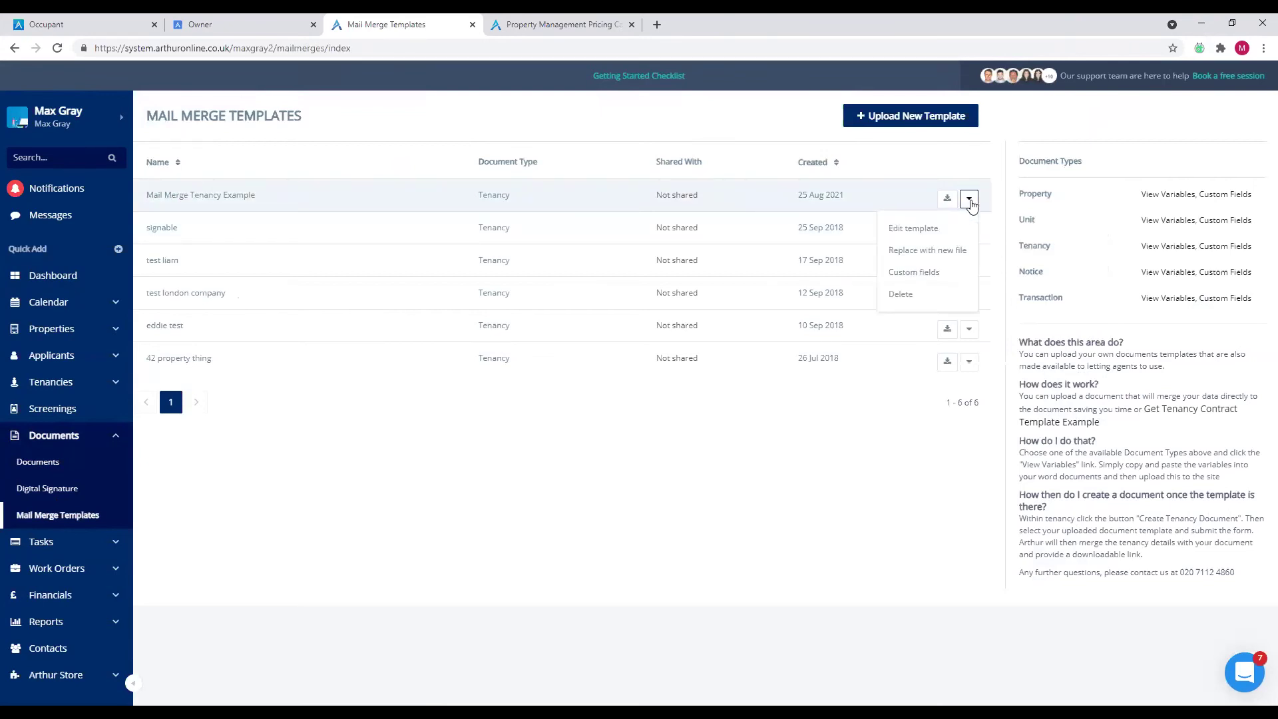
- Download the Mail Merge Tenancy Example template, view it in Word and highlight the system date variable below the agreement title
{"action": "left_click", "coordinate": [948, 199]}
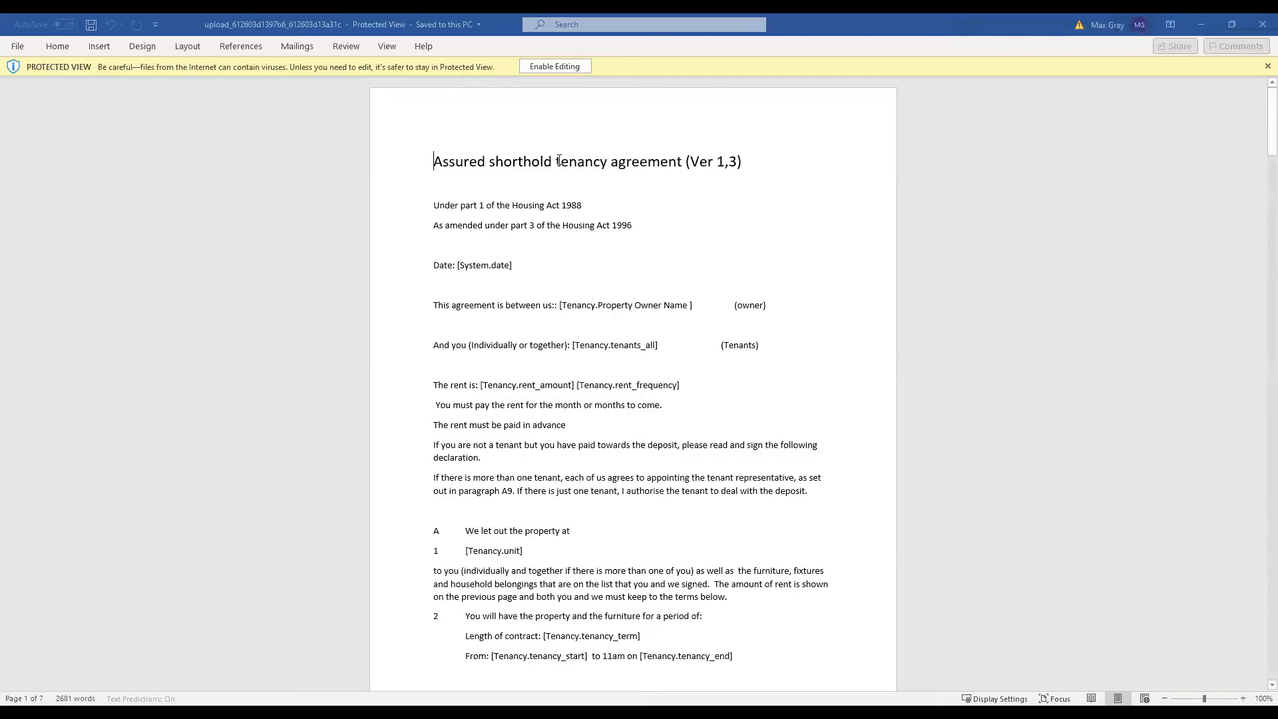
{"action": "left_click_drag", "start_coordinate": [495, 167], "coordinate": [642, 168]}
{"action": "left_click", "coordinate": [642, 167]}
{"action": "left_click_drag", "start_coordinate": [492, 270], "coordinate": [457, 270]}
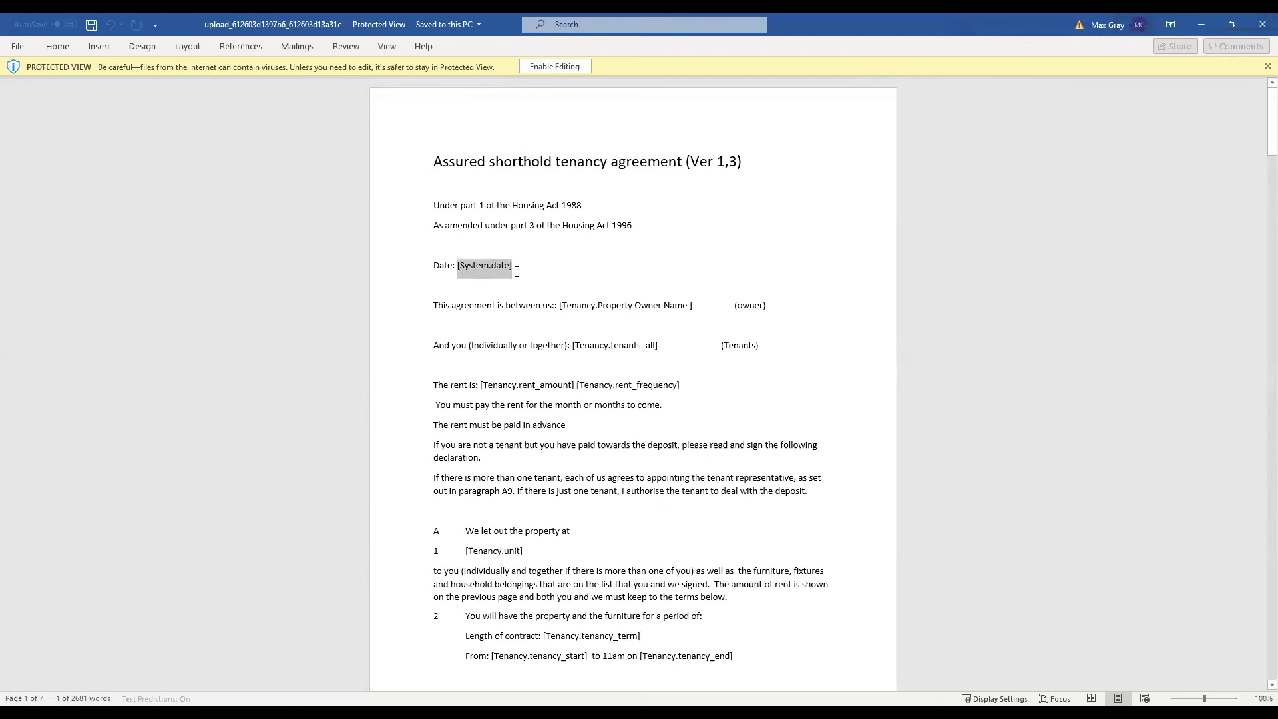
- Examine the property owner, tenants, rent and unit merge variables on the template's first page
{"action": "left_click", "coordinate": [562, 306]}
{"action": "left_click_drag", "start_coordinate": [697, 305], "coordinate": [565, 315]}
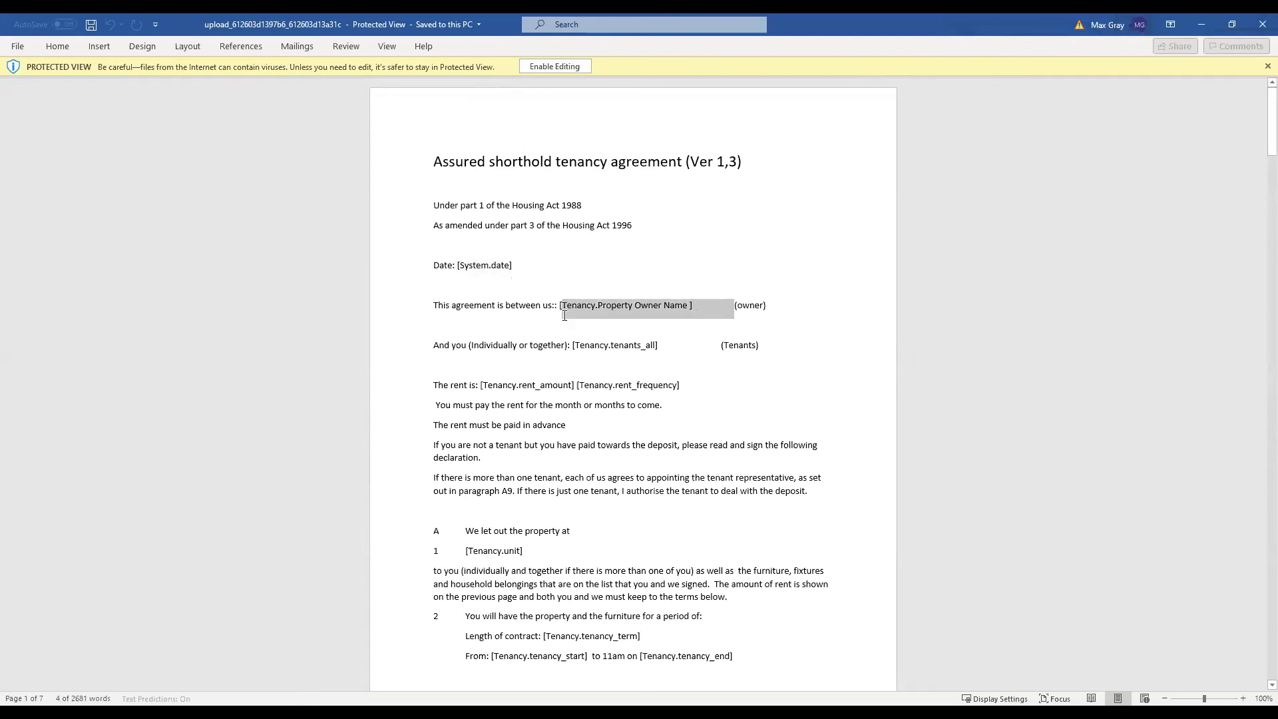
{"action": "left_click", "coordinate": [564, 316]}
{"action": "left_click_drag", "start_coordinate": [663, 346], "coordinate": [576, 347]}
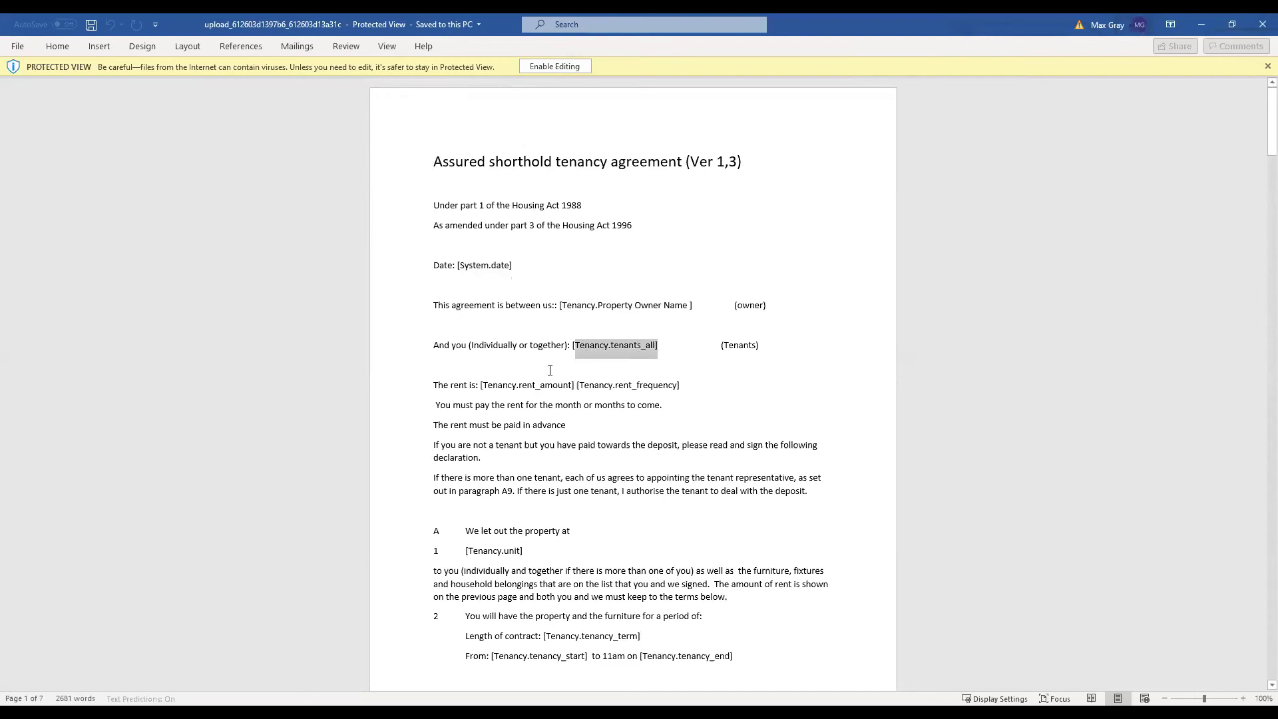
{"action": "left_click", "coordinate": [527, 373]}
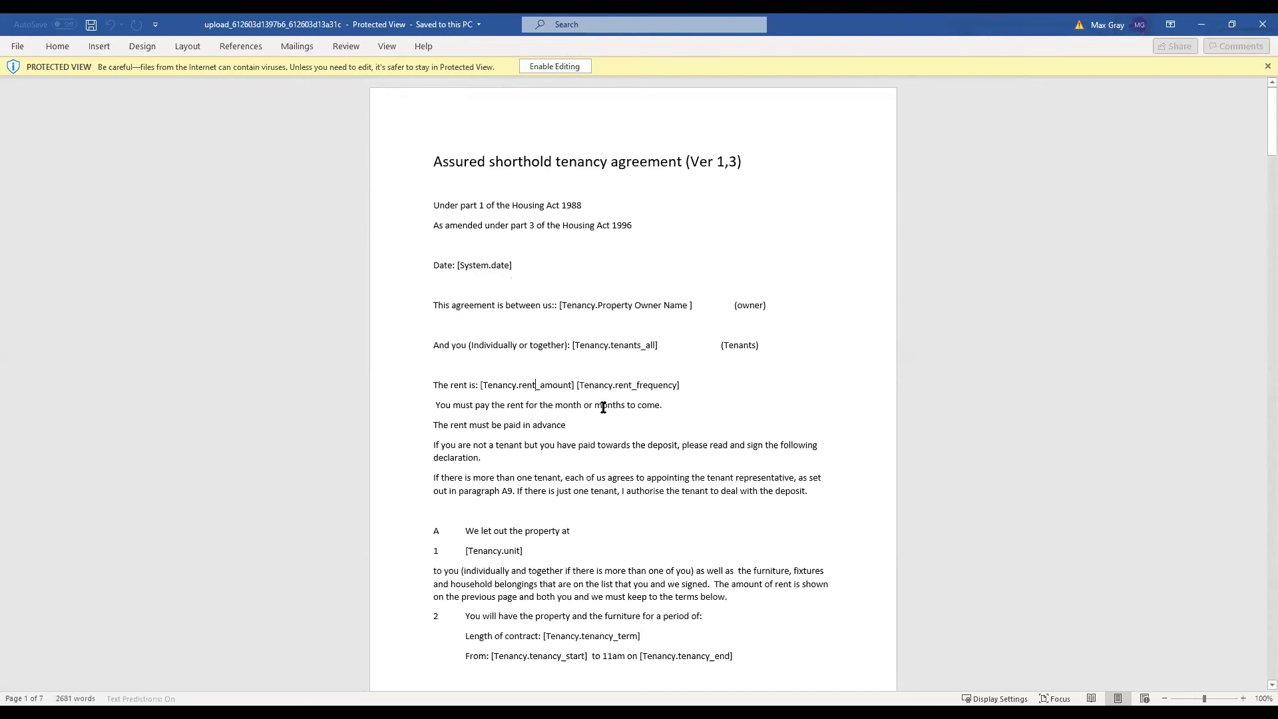
{"action": "scroll", "coordinate": [603, 407], "scroll_direction": "down", "scroll_amount": 3}
{"action": "left_click_drag", "start_coordinate": [526, 425], "coordinate": [467, 424]}
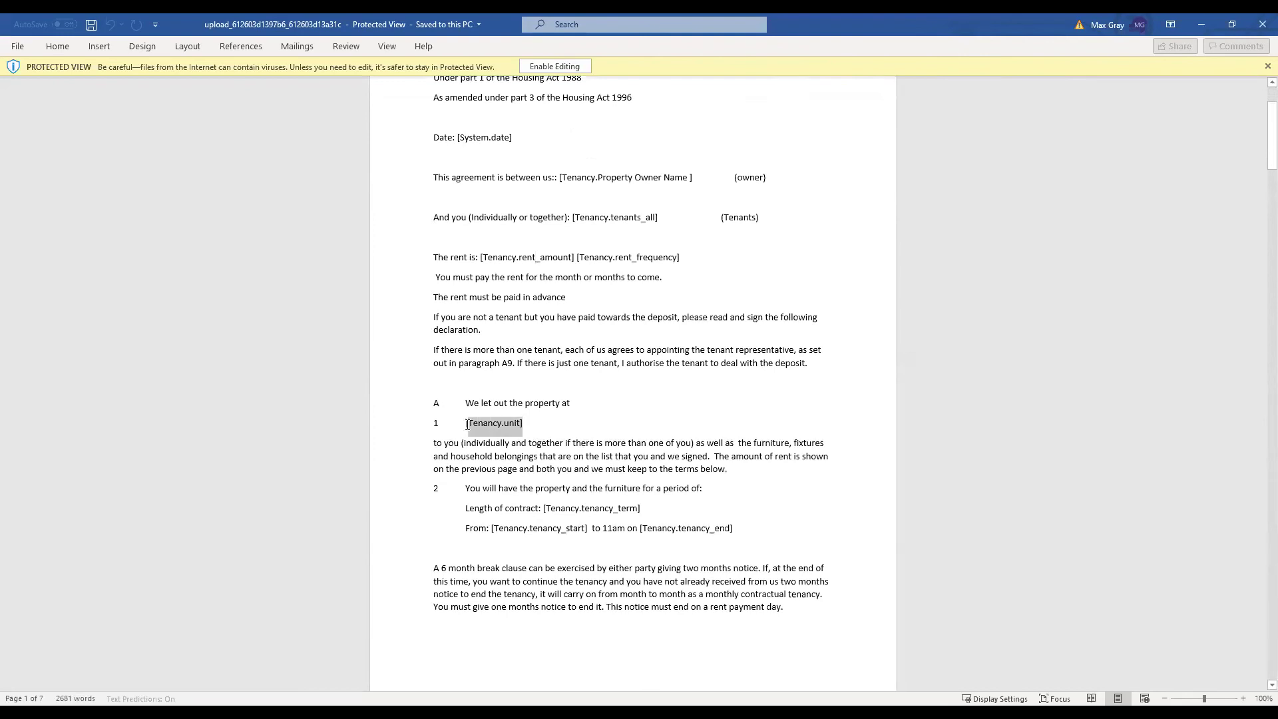
{"action": "left_click", "coordinate": [587, 425]}
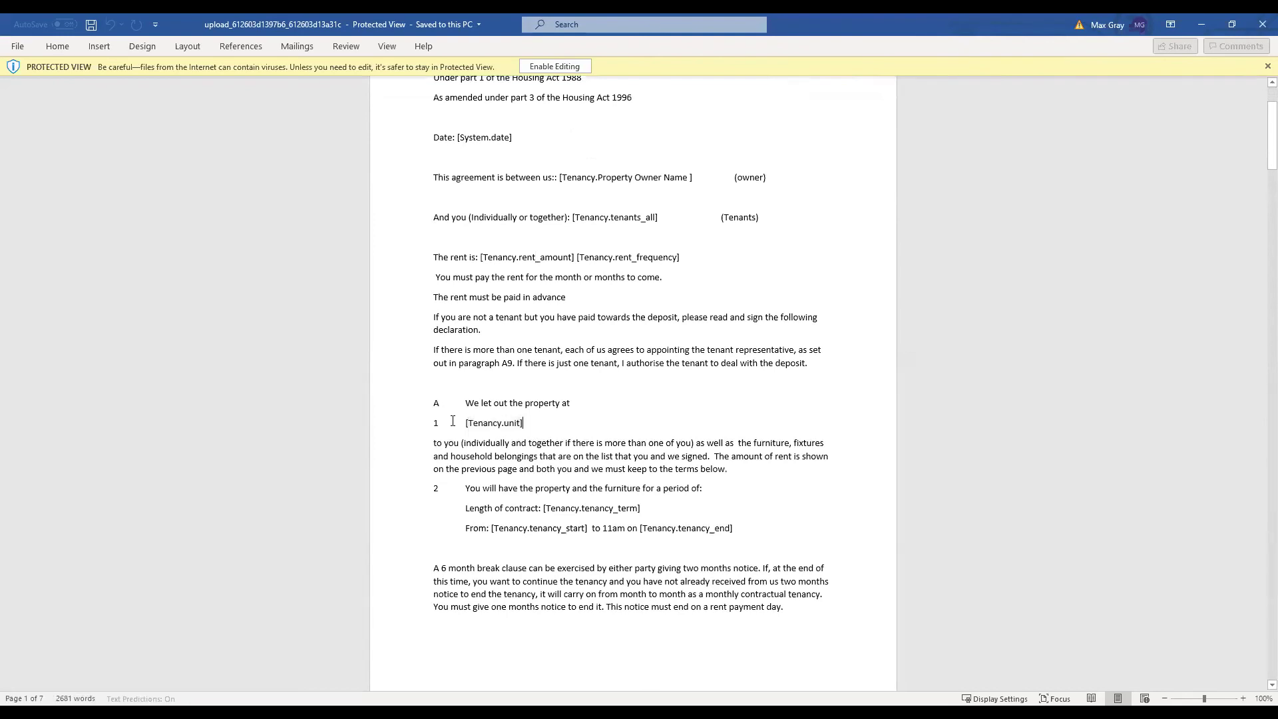
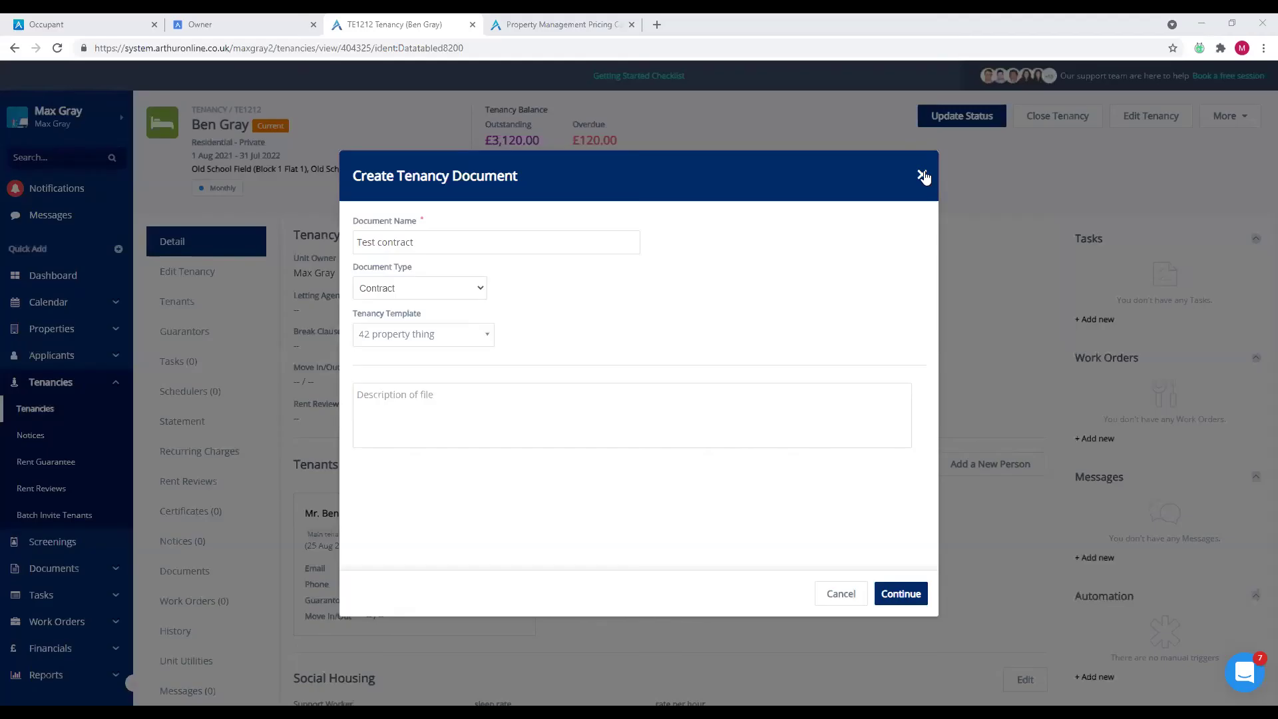
- Discard the filled-in Create Tenancy Document form and start a new mail merge for tenancy TE1212
{"action": "left_click", "coordinate": [924, 177]}
{"action": "left_click", "coordinate": [714, 120]}
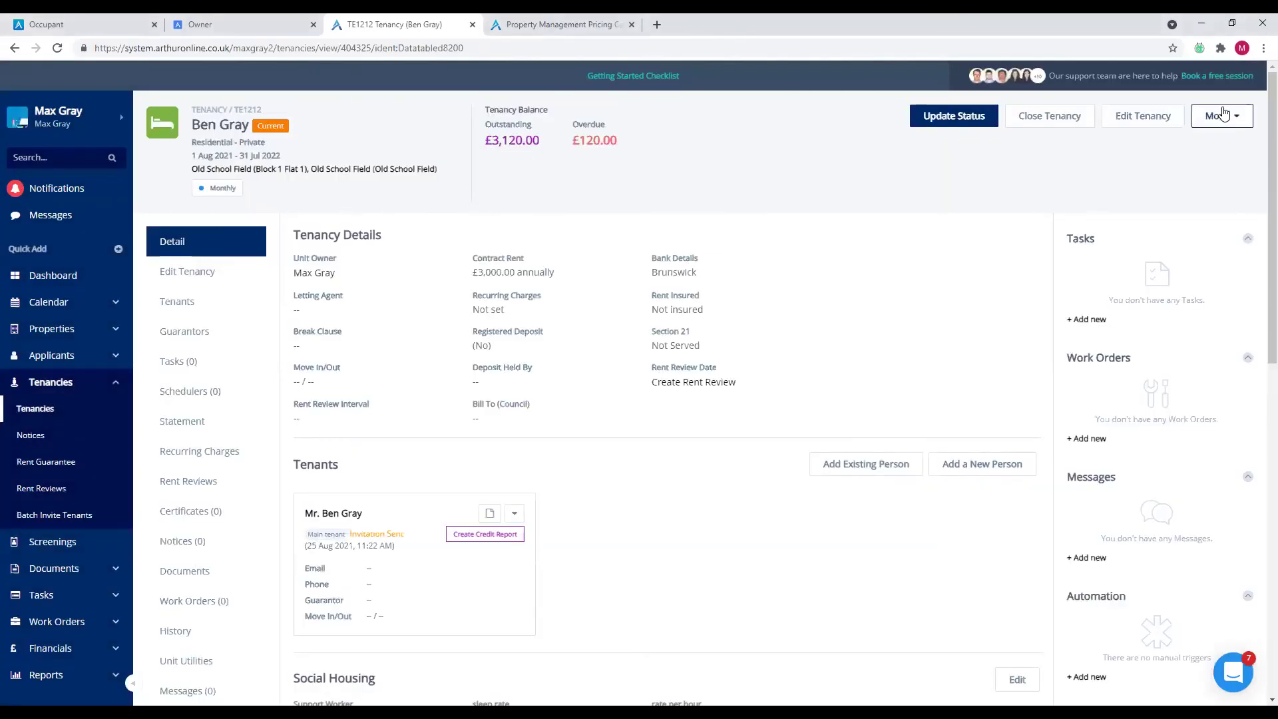
{"action": "left_click", "coordinate": [1224, 116]}
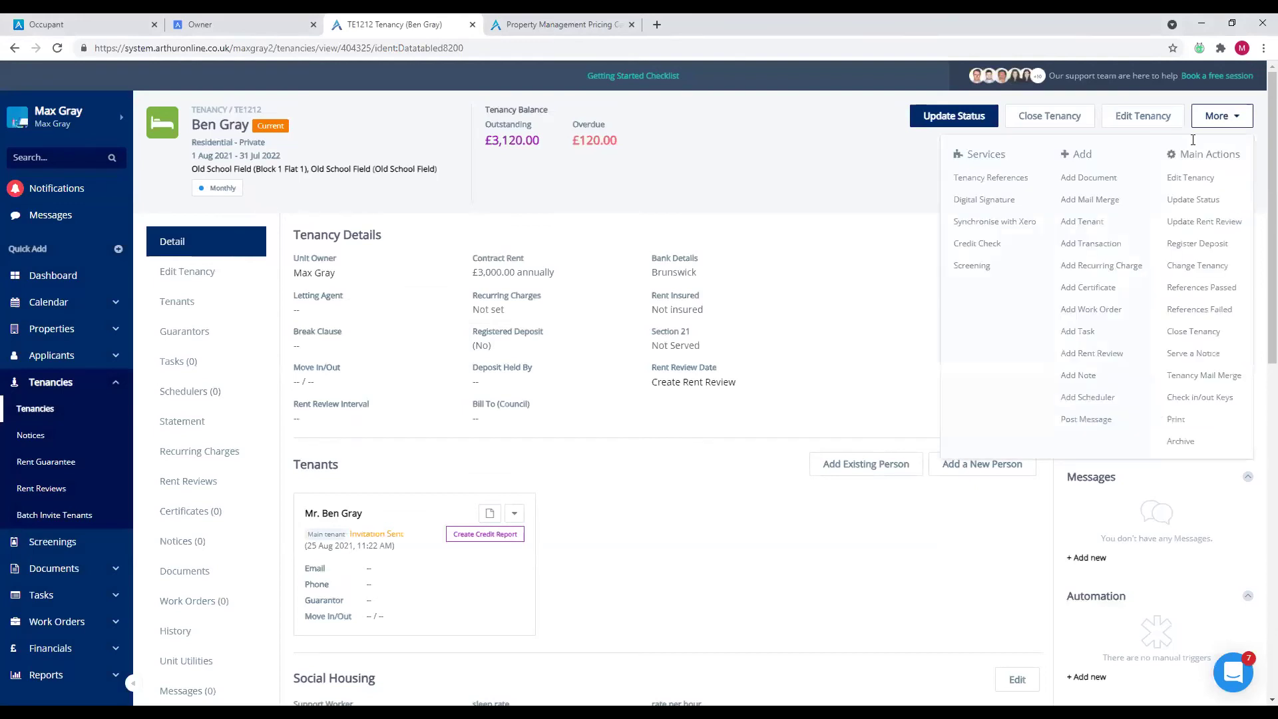
{"action": "left_click", "coordinate": [1094, 204]}
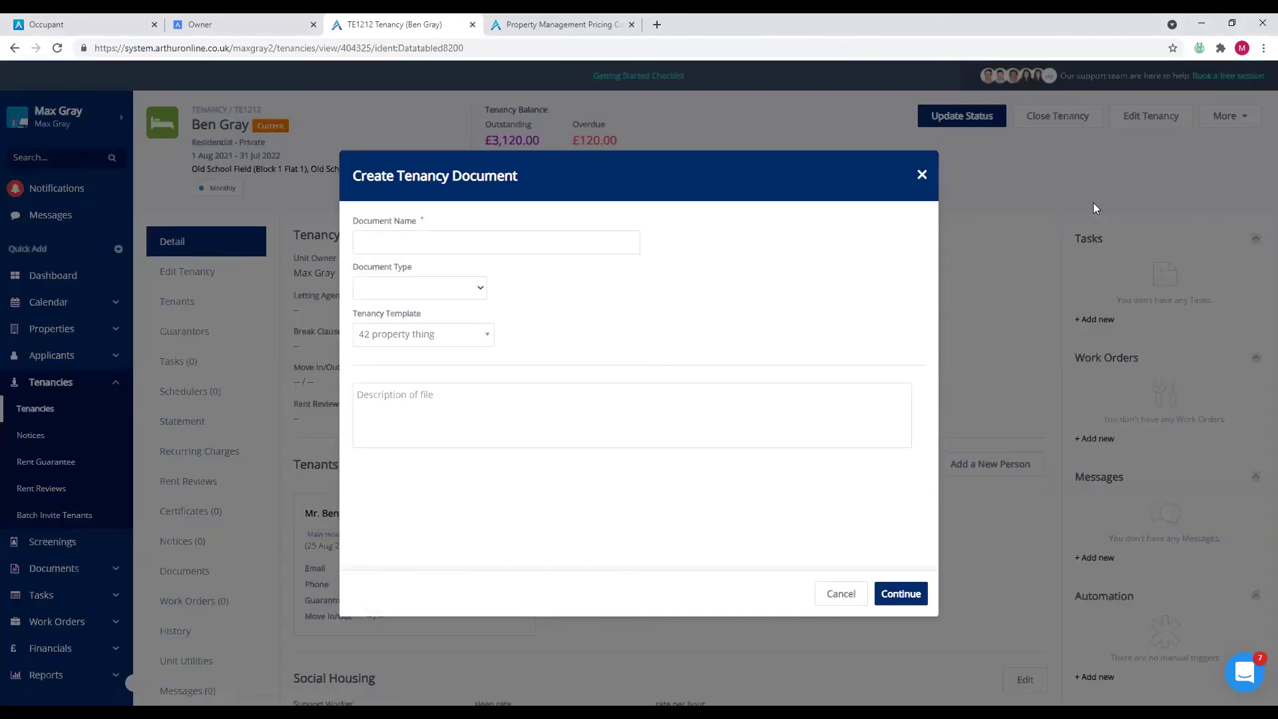
- Name the document "mail merge test", set its type to Contract, choose the Mail Merge Tenancy Example template and continue
{"action": "left_click", "coordinate": [387, 244]}
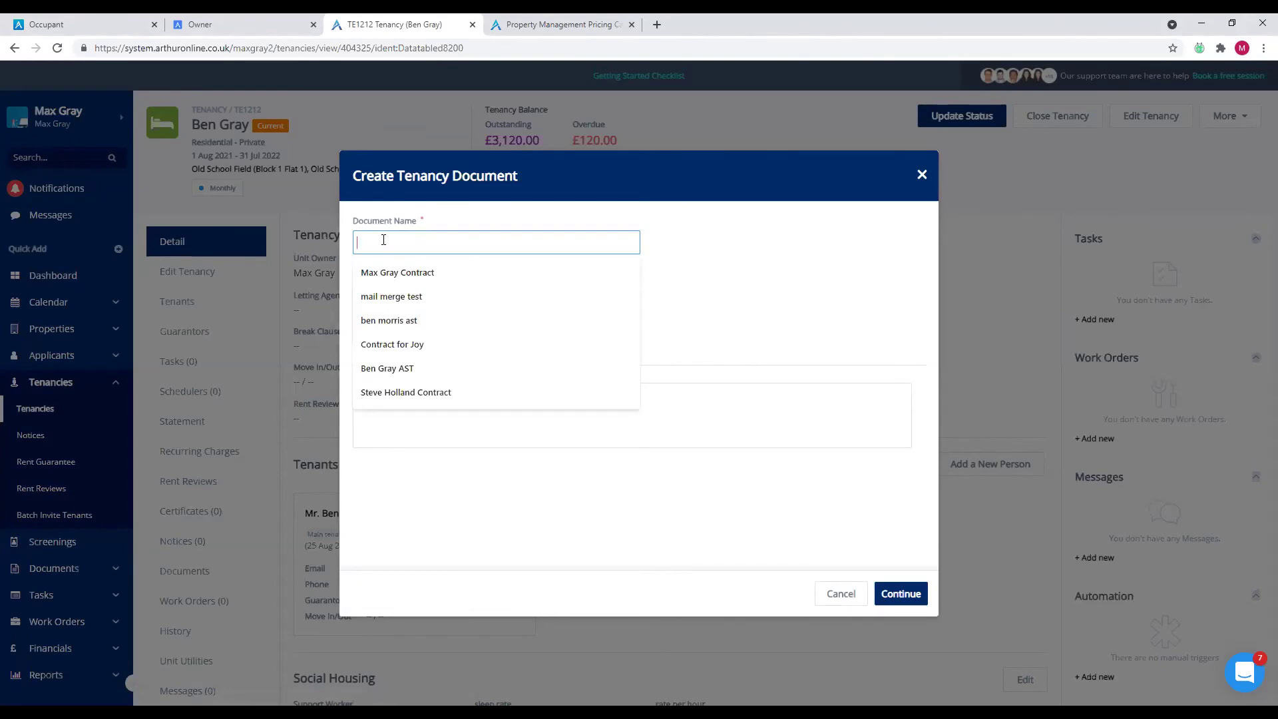
{"action": "left_click", "coordinate": [391, 297]}
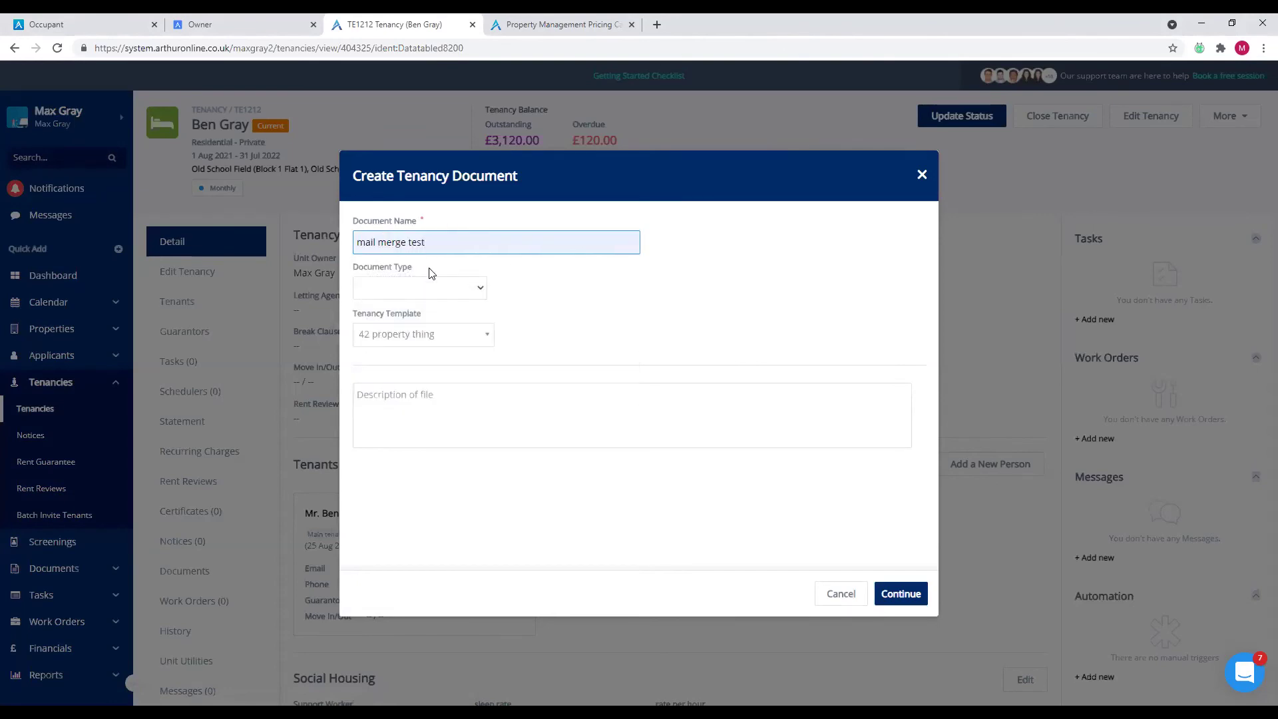
{"action": "left_click", "coordinate": [431, 295]}
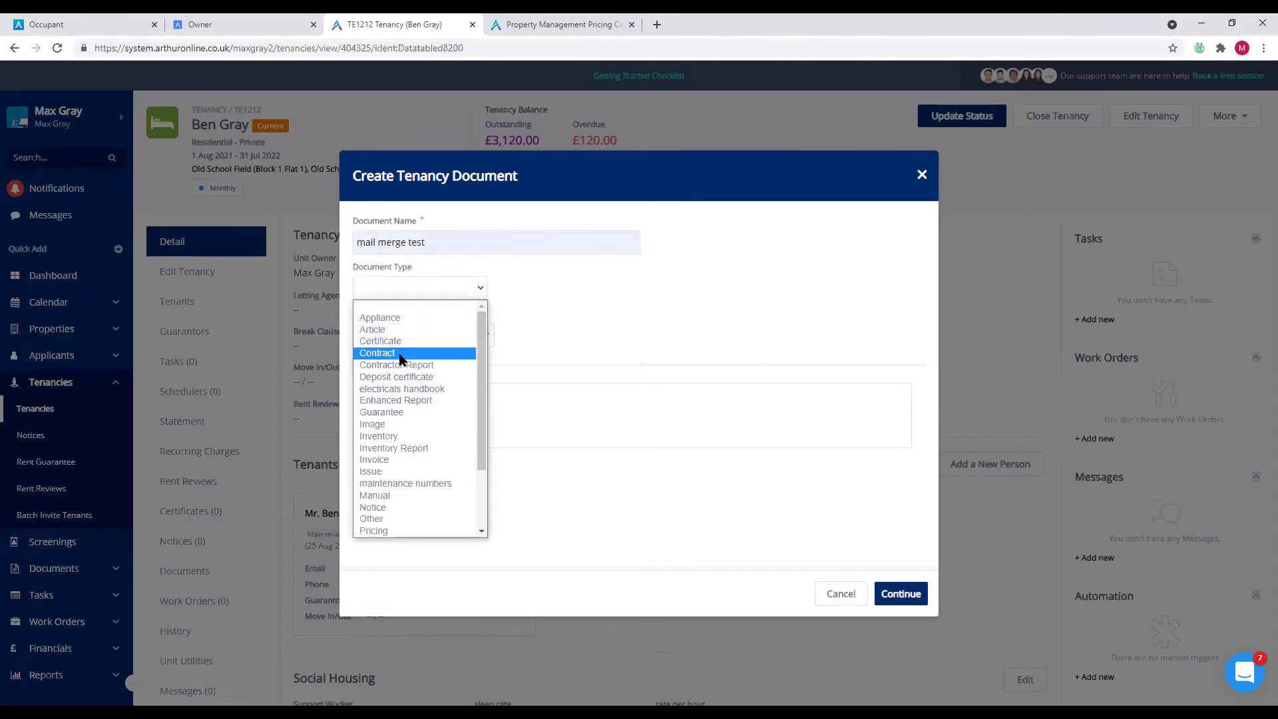
{"action": "left_click", "coordinate": [402, 357]}
{"action": "left_click", "coordinate": [427, 336]}
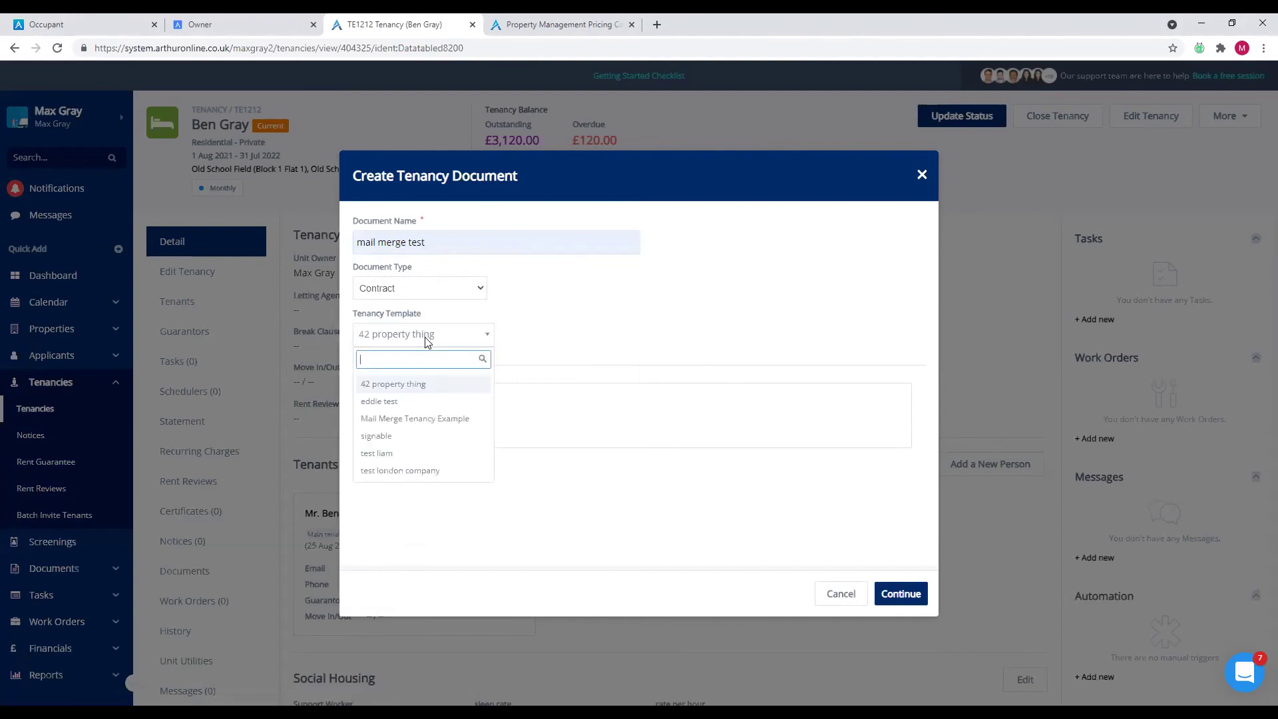
{"action": "left_click", "coordinate": [426, 420]}
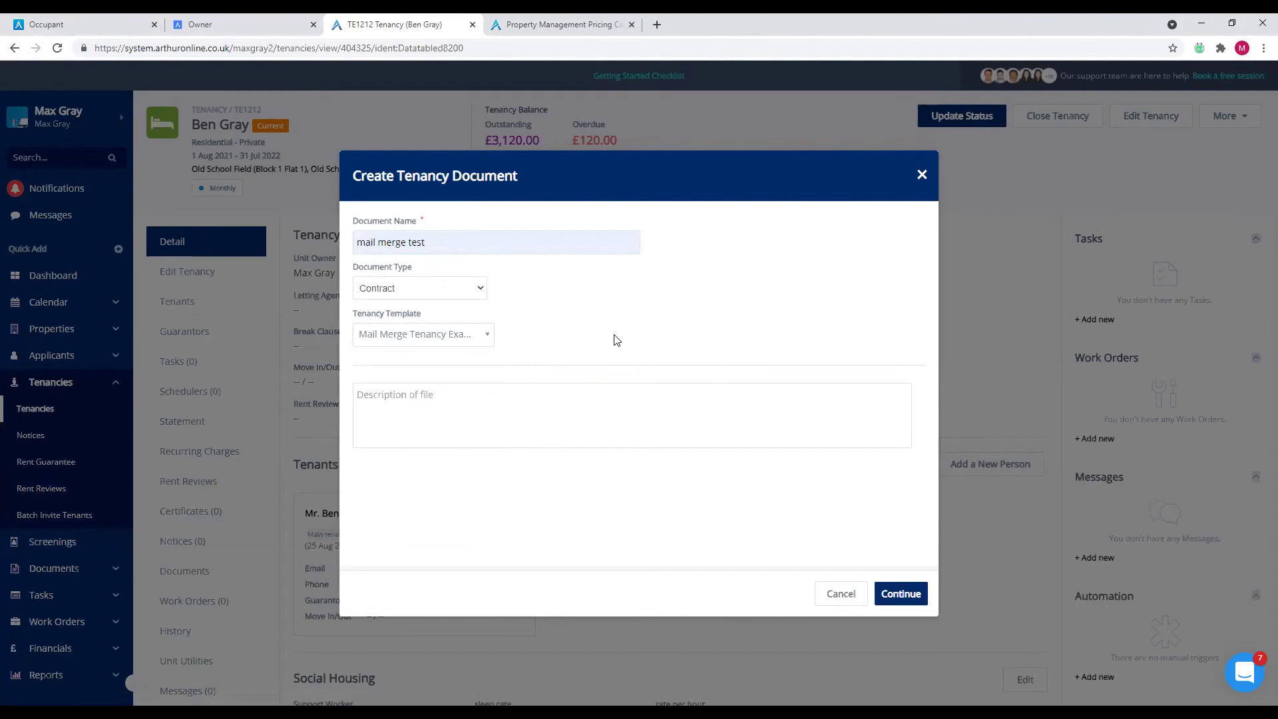
{"action": "left_click", "coordinate": [920, 594]}
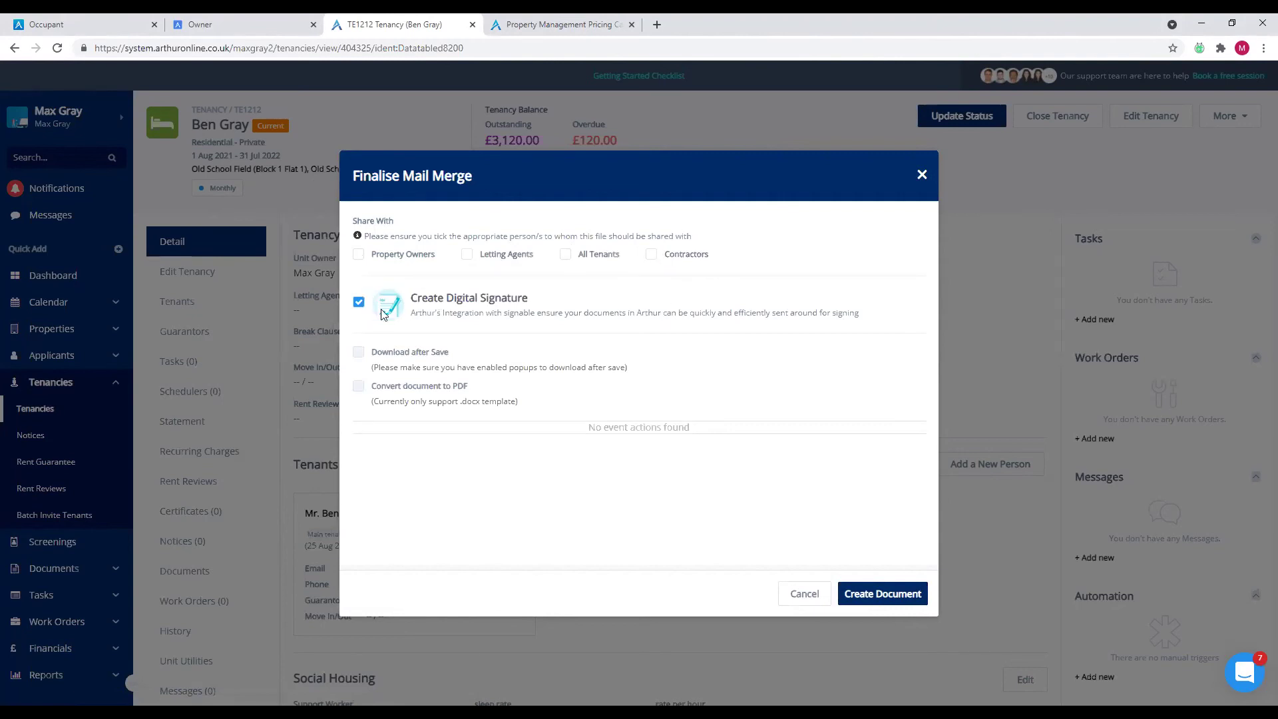
- Switch off Create Digital Signature, enable conversion to PDF, create the merged document and close the confirmation
{"action": "left_click_drag", "start_coordinate": [446, 298], "coordinate": [559, 306]}
{"action": "left_click", "coordinate": [559, 306]}
{"action": "left_click_drag", "start_coordinate": [440, 298], "coordinate": [575, 303]}
{"action": "left_click", "coordinate": [550, 301]}
{"action": "left_click", "coordinate": [359, 304]}
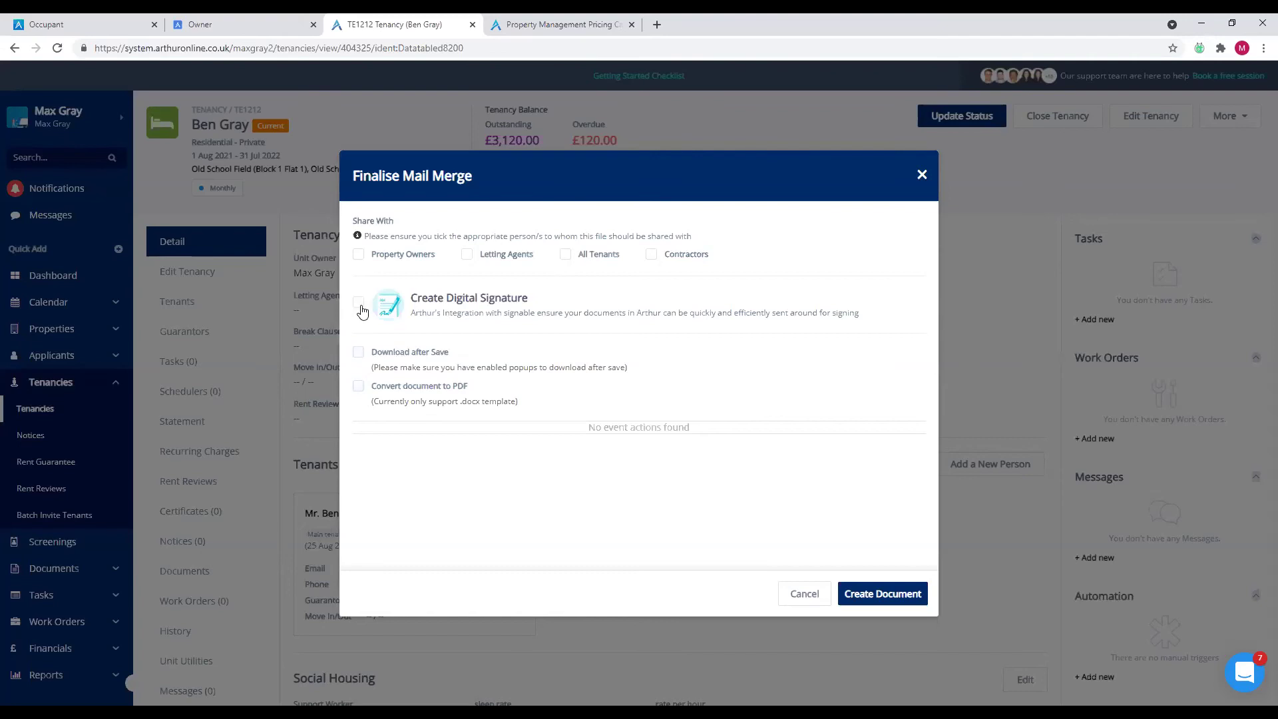
{"action": "left_click", "coordinate": [360, 386]}
{"action": "left_click", "coordinate": [882, 594]}
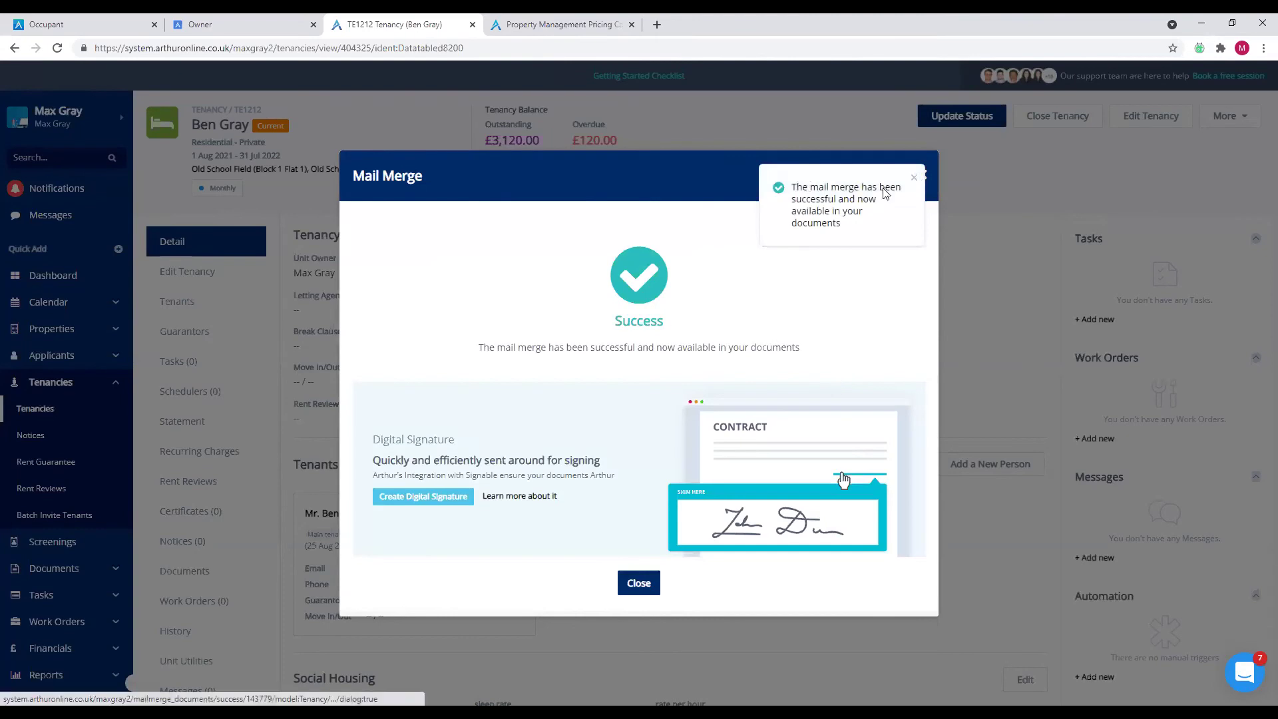
{"action": "left_click", "coordinate": [917, 178]}
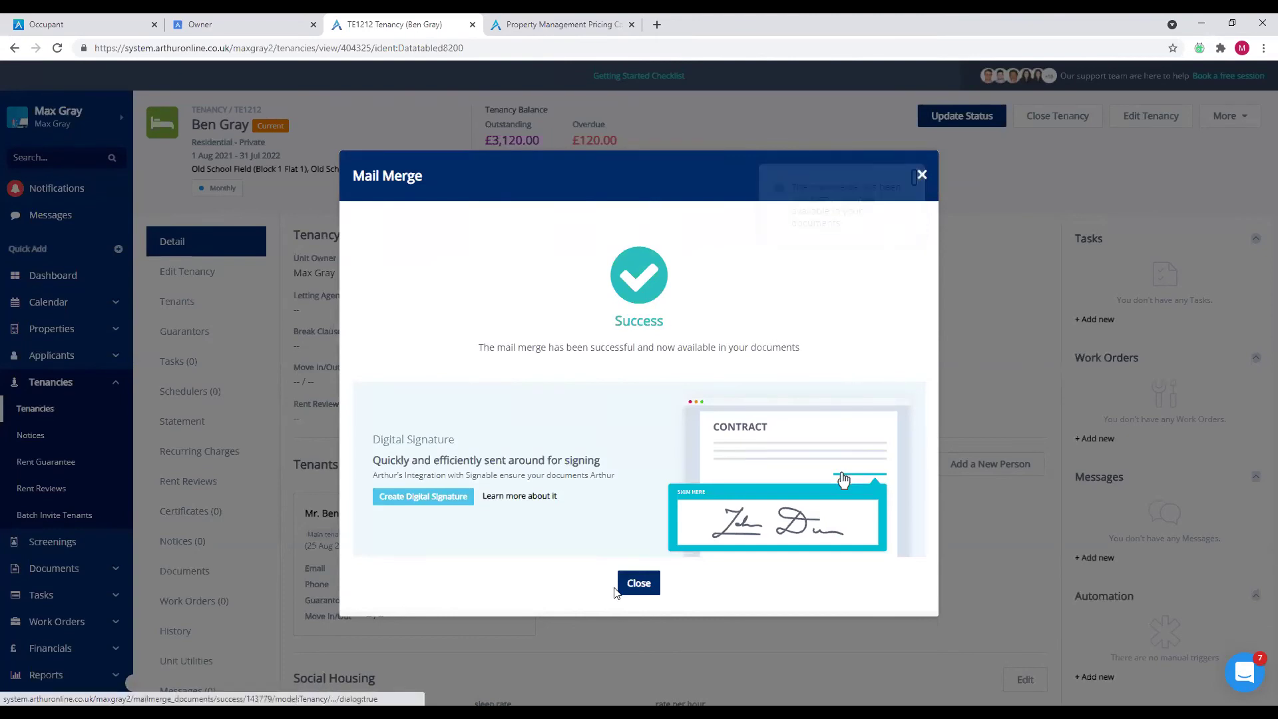
{"action": "left_click", "coordinate": [636, 585]}
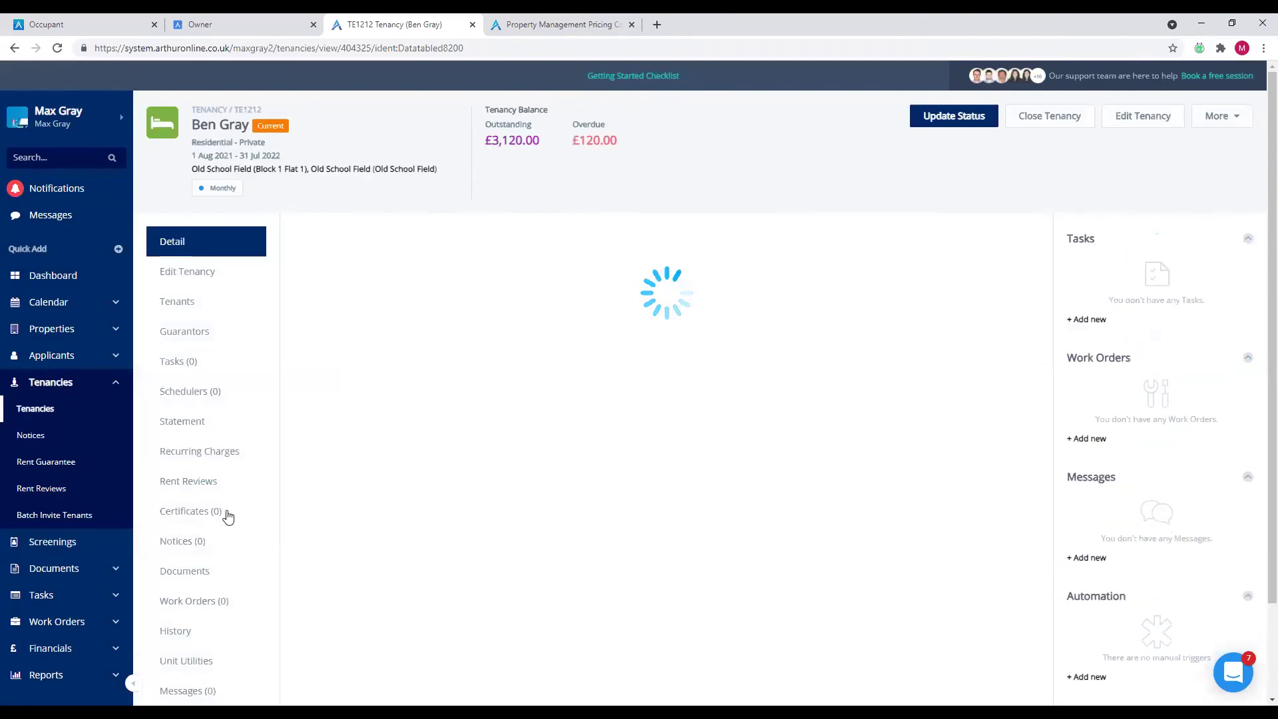
- Download the mail merge test PDF from the tenancy's documents, view it and highlight its merged date
{"action": "left_click", "coordinate": [200, 574]}
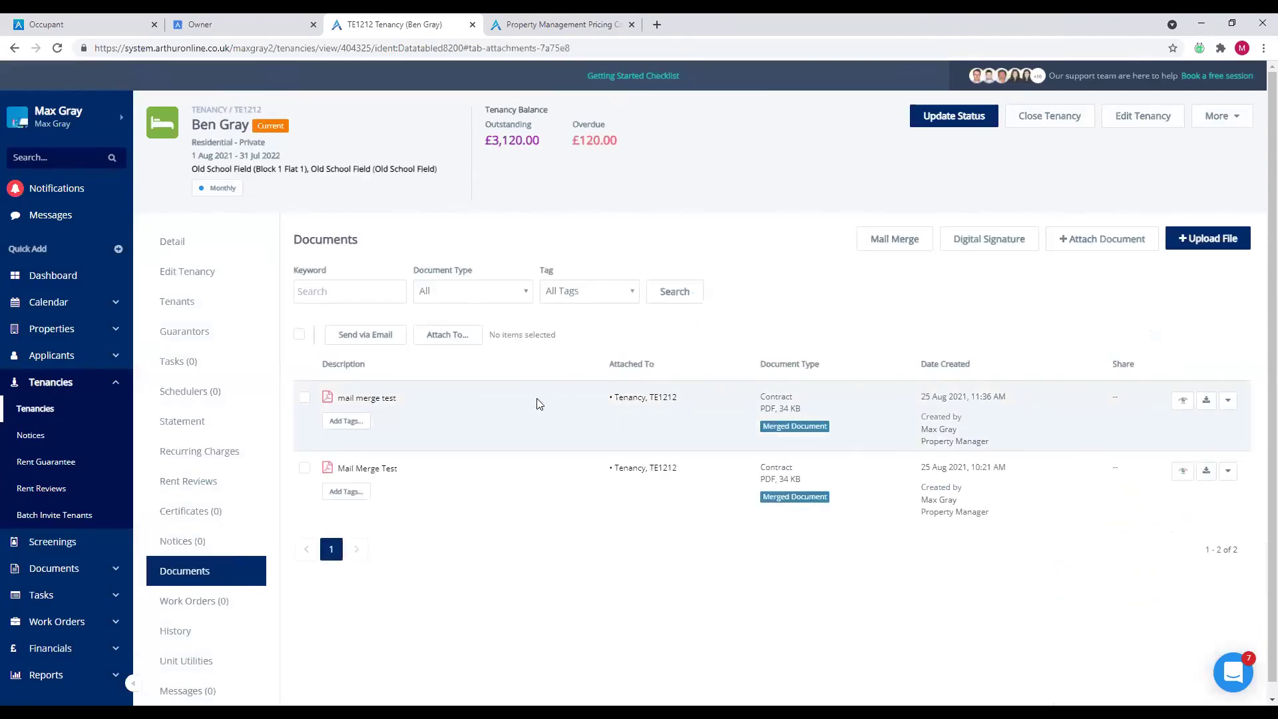
{"action": "left_click", "coordinate": [1207, 402]}
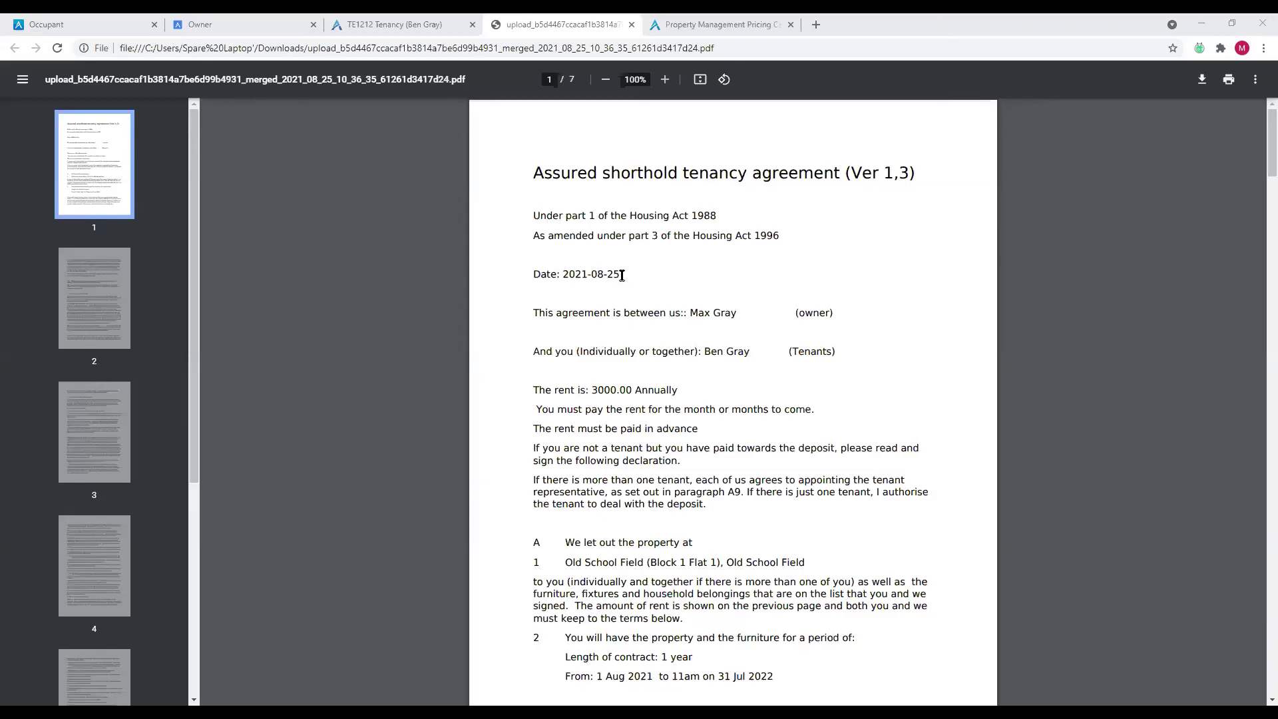
{"action": "left_click_drag", "start_coordinate": [622, 275], "coordinate": [561, 274]}
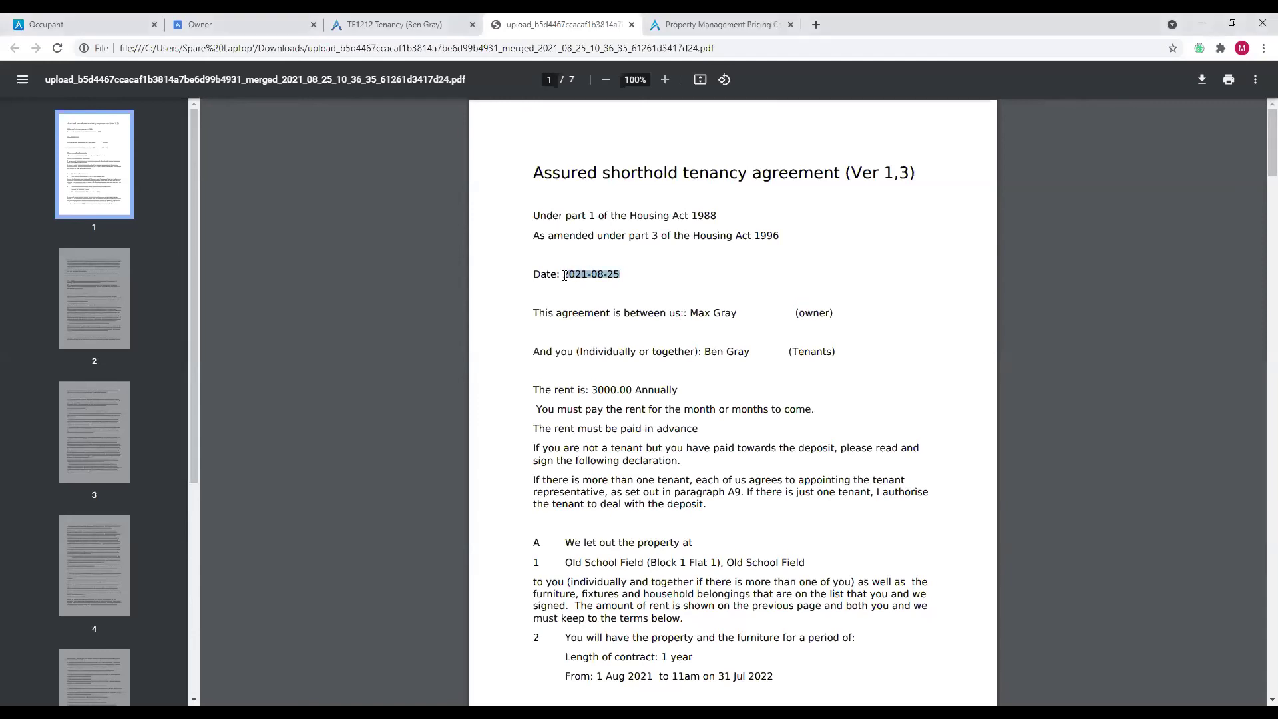
{"action": "double_click", "coordinate": [575, 275]}
{"action": "left_click", "coordinate": [626, 277]}
- Examine the merged owner, tenant, rent, property address, contract length and tenancy dates in the agreement PDF
{"action": "left_click_drag", "start_coordinate": [751, 353], "coordinate": [749, 312]}
{"action": "left_click", "coordinate": [750, 311]}
{"action": "left_click_drag", "start_coordinate": [637, 392], "coordinate": [592, 394]}
{"action": "left_click", "coordinate": [599, 394]}
{"action": "scroll", "coordinate": [632, 466], "scroll_direction": "down", "scroll_amount": 1}
{"action": "left_click_drag", "start_coordinate": [633, 496], "coordinate": [559, 496]}
{"action": "left_click_drag", "start_coordinate": [596, 496], "coordinate": [611, 493]}
{"action": "scroll", "coordinate": [611, 493], "scroll_direction": "down", "scroll_amount": 4}
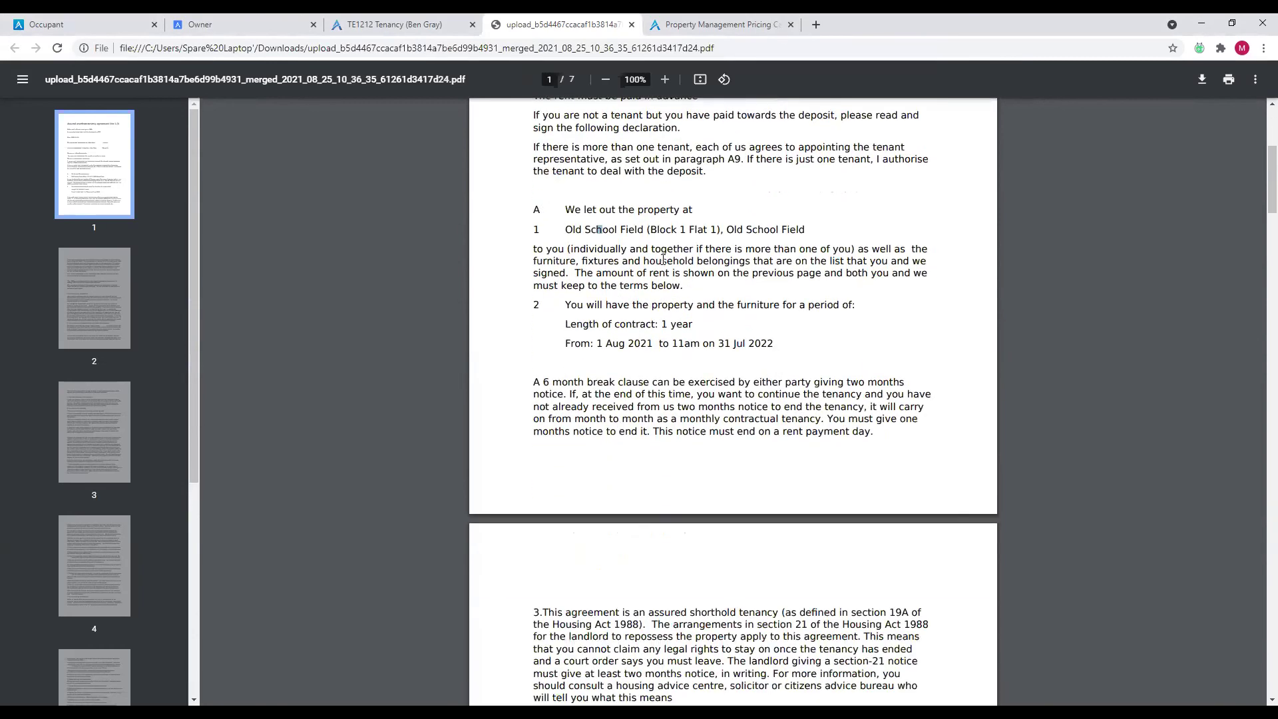
{"action": "left_click", "coordinate": [701, 324]}
{"action": "left_click_drag", "start_coordinate": [598, 340], "coordinate": [650, 343]}
{"action": "left_click", "coordinate": [721, 344]}
- Return to the tenancy record, highlight the tenant's name in the header and view the tenant rent statement
{"action": "left_click", "coordinate": [414, 21]}
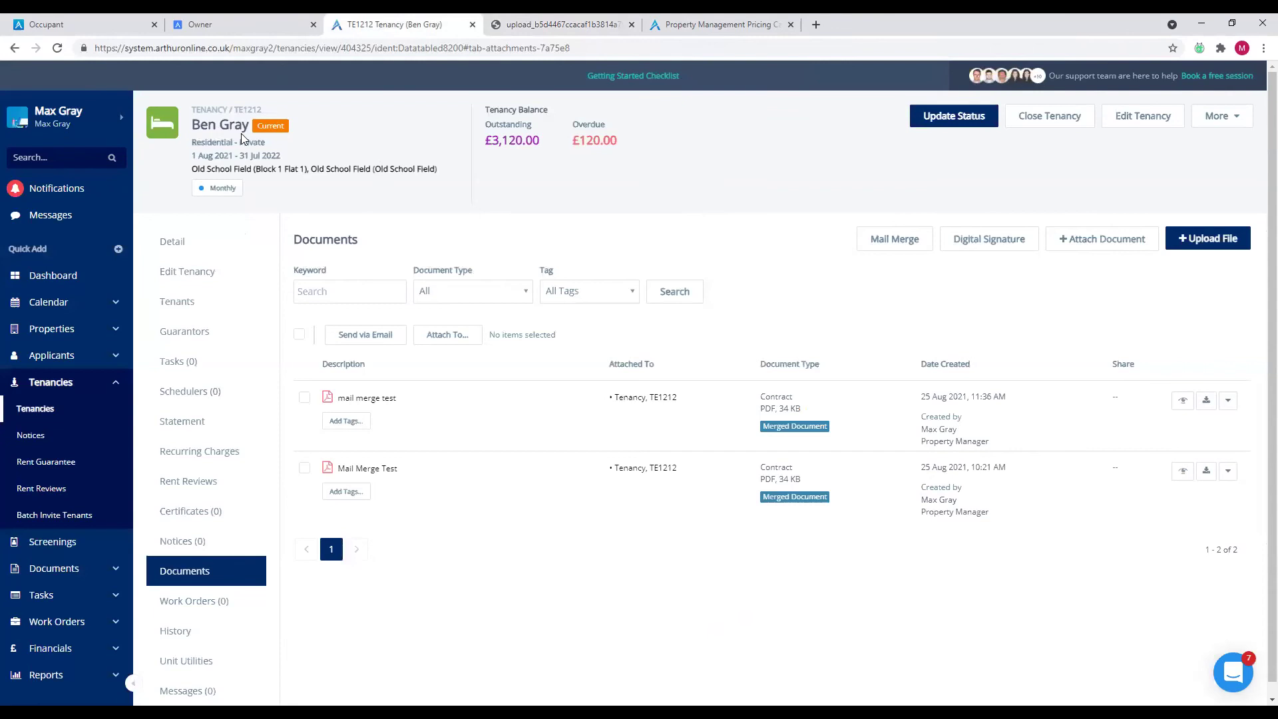
{"action": "left_click_drag", "start_coordinate": [241, 133], "coordinate": [211, 131]}
{"action": "left_click", "coordinate": [202, 371]}
{"action": "left_click", "coordinate": [202, 458]}
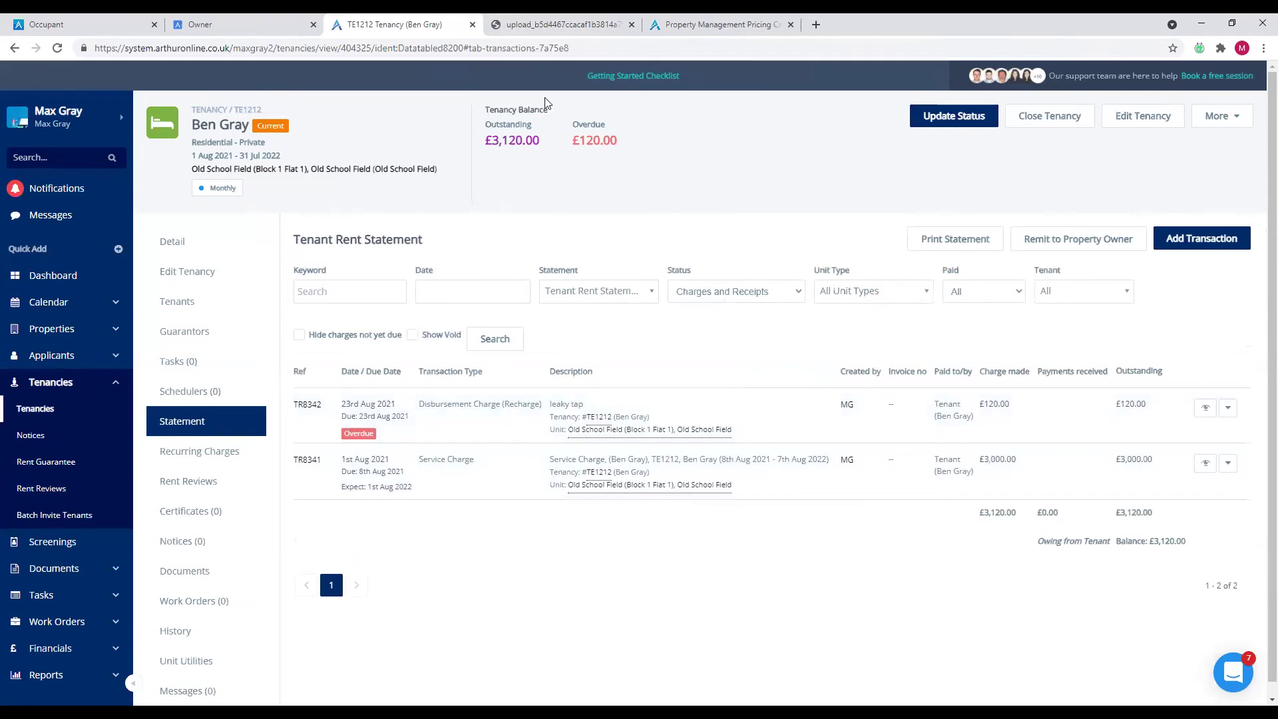
- Look through the merged agreement PDF to the tenant and landlord signature lines on its last pages
{"action": "left_click", "coordinate": [578, 26]}
{"action": "scroll", "coordinate": [722, 380], "scroll_direction": "down", "scroll_amount": 20}
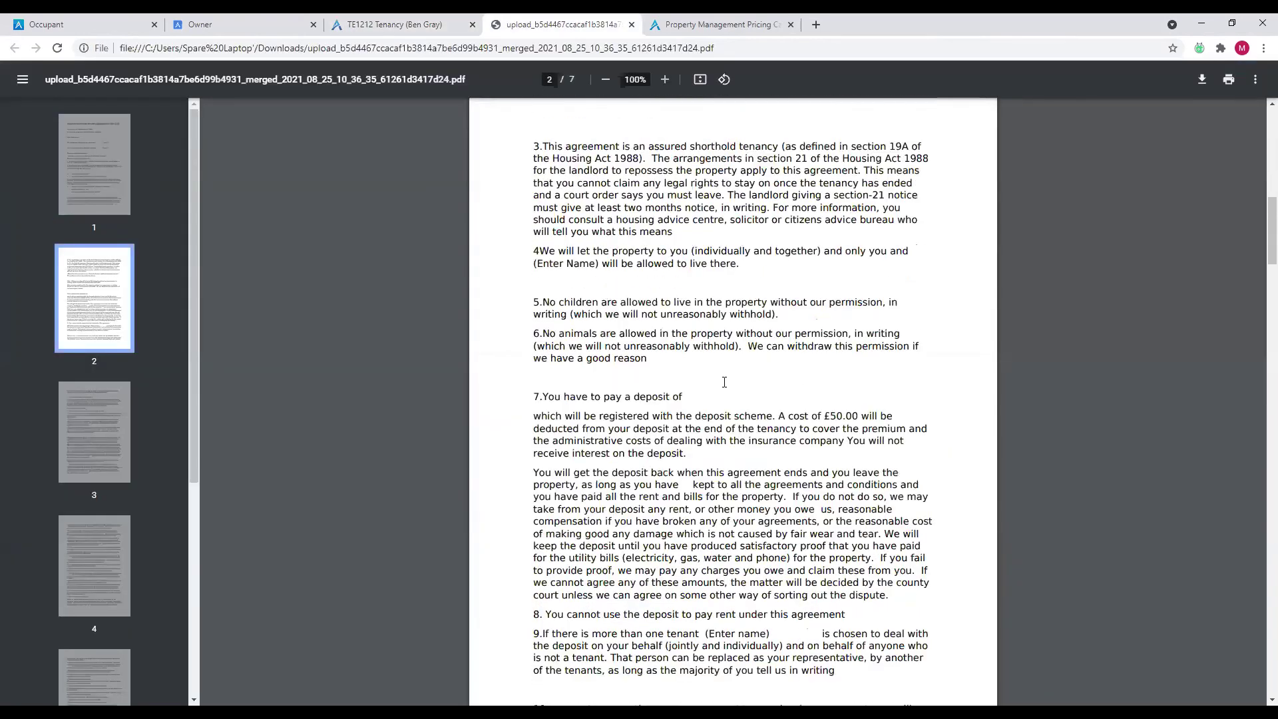
{"action": "scroll", "coordinate": [724, 385], "scroll_direction": "down", "scroll_amount": 20}
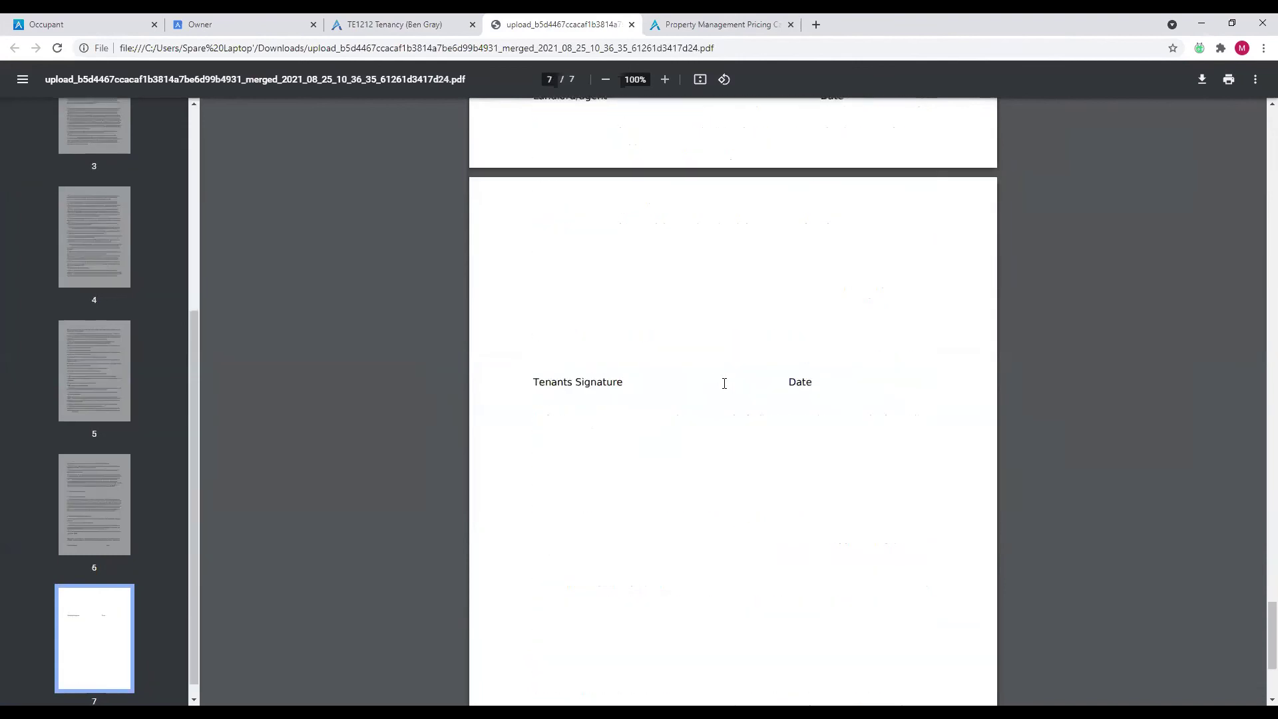
{"action": "scroll", "coordinate": [724, 385], "scroll_direction": "up", "scroll_amount": 5}
{"action": "scroll", "coordinate": [657, 551], "scroll_direction": "down", "scroll_amount": 3}
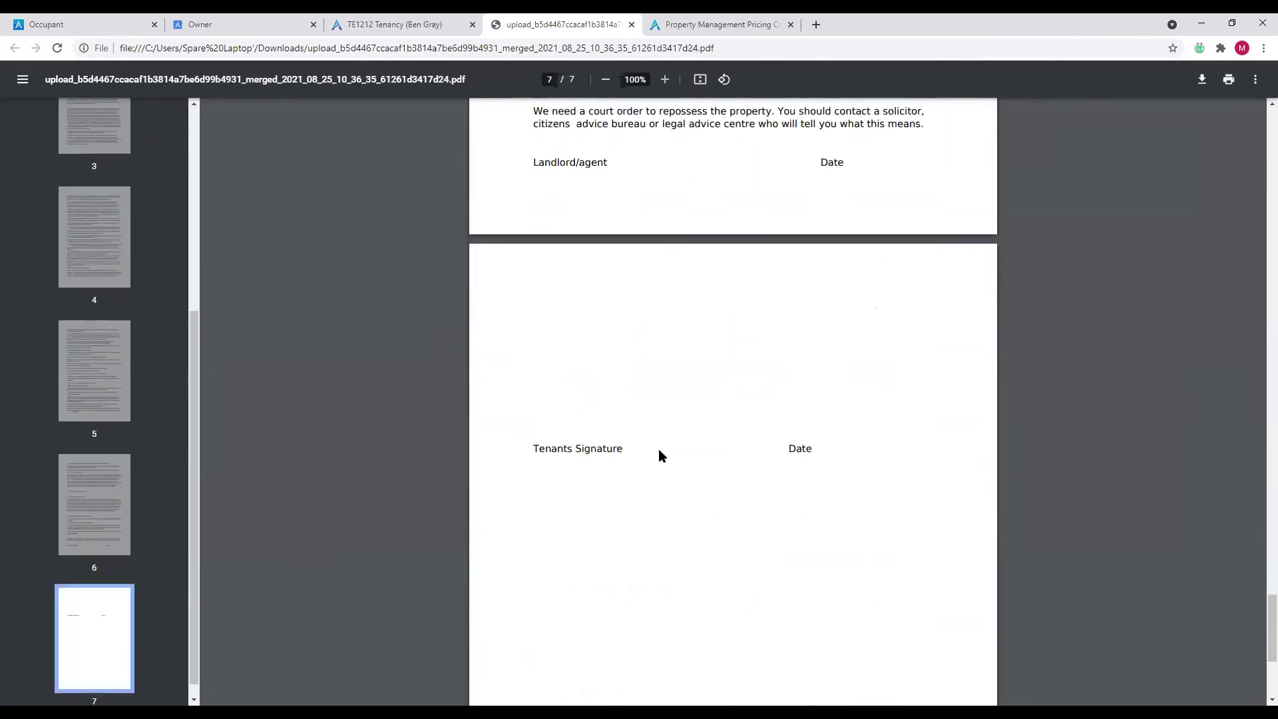
{"action": "scroll", "coordinate": [605, 371], "scroll_direction": "up", "scroll_amount": 4}
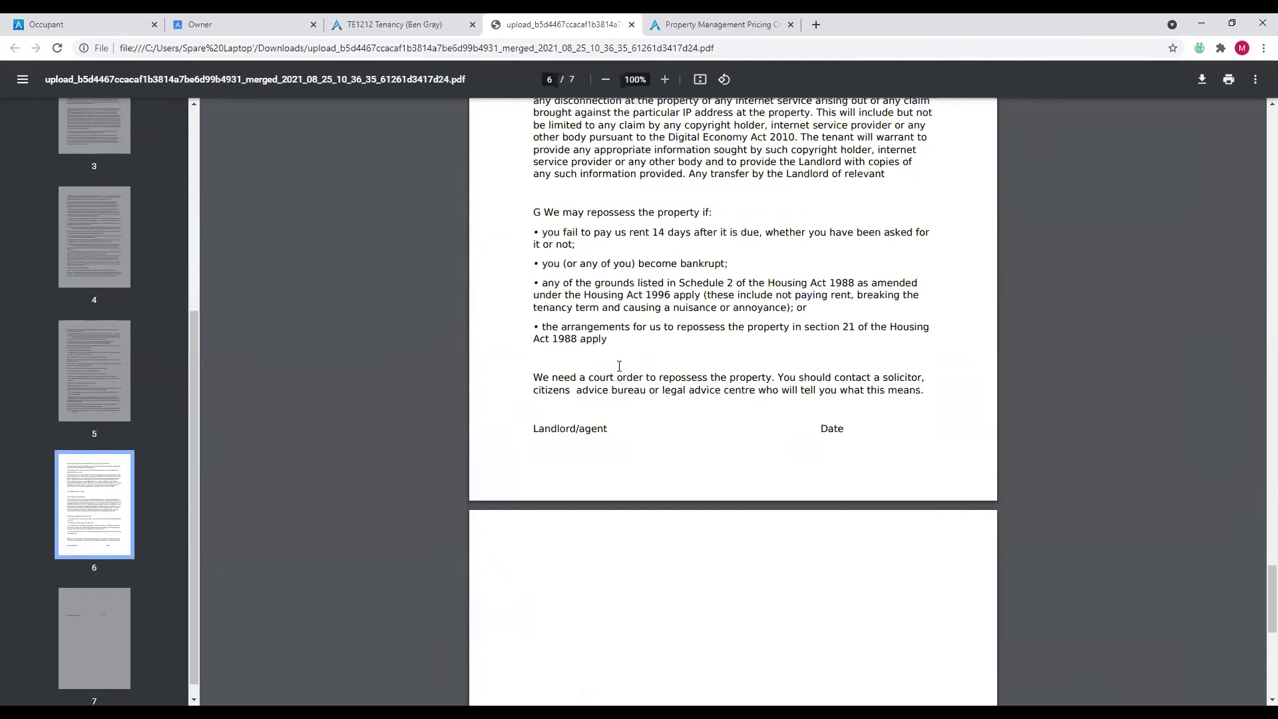
{"action": "scroll", "coordinate": [619, 367], "scroll_direction": "up", "scroll_amount": 10}
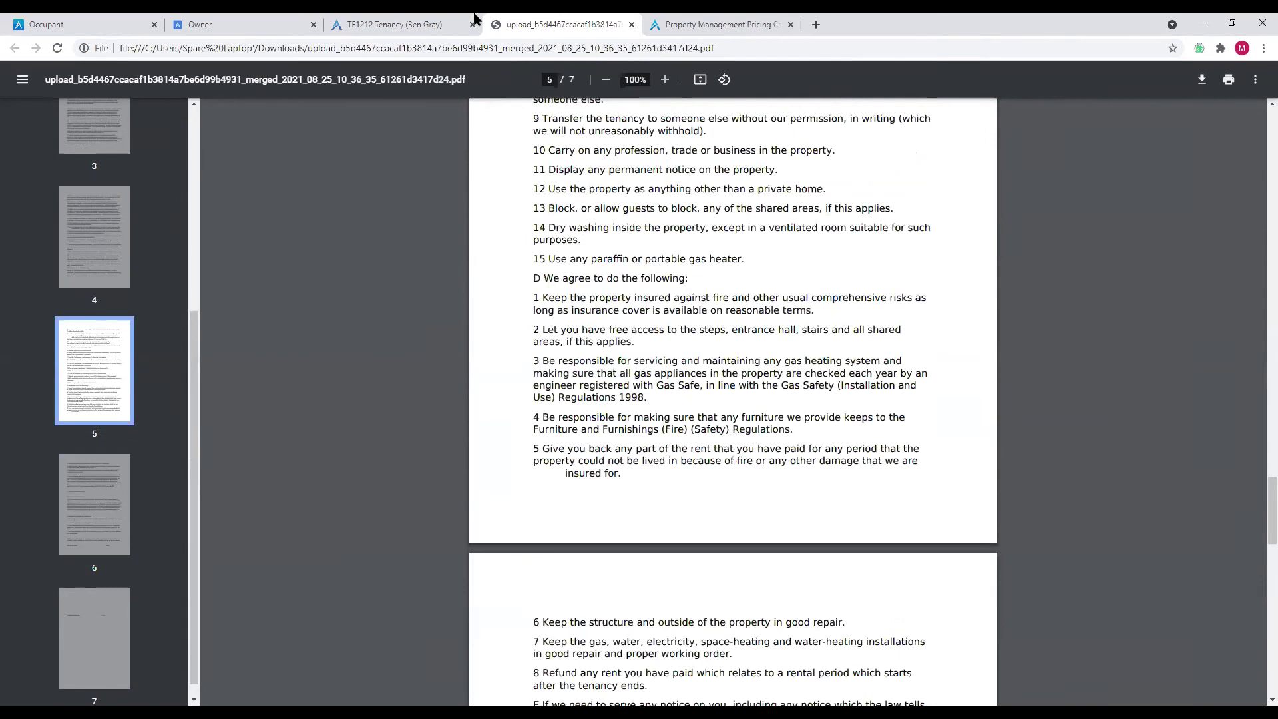
- Go back to the property management system and open the Digital Signature list under Documents
{"action": "left_click", "coordinate": [431, 25]}
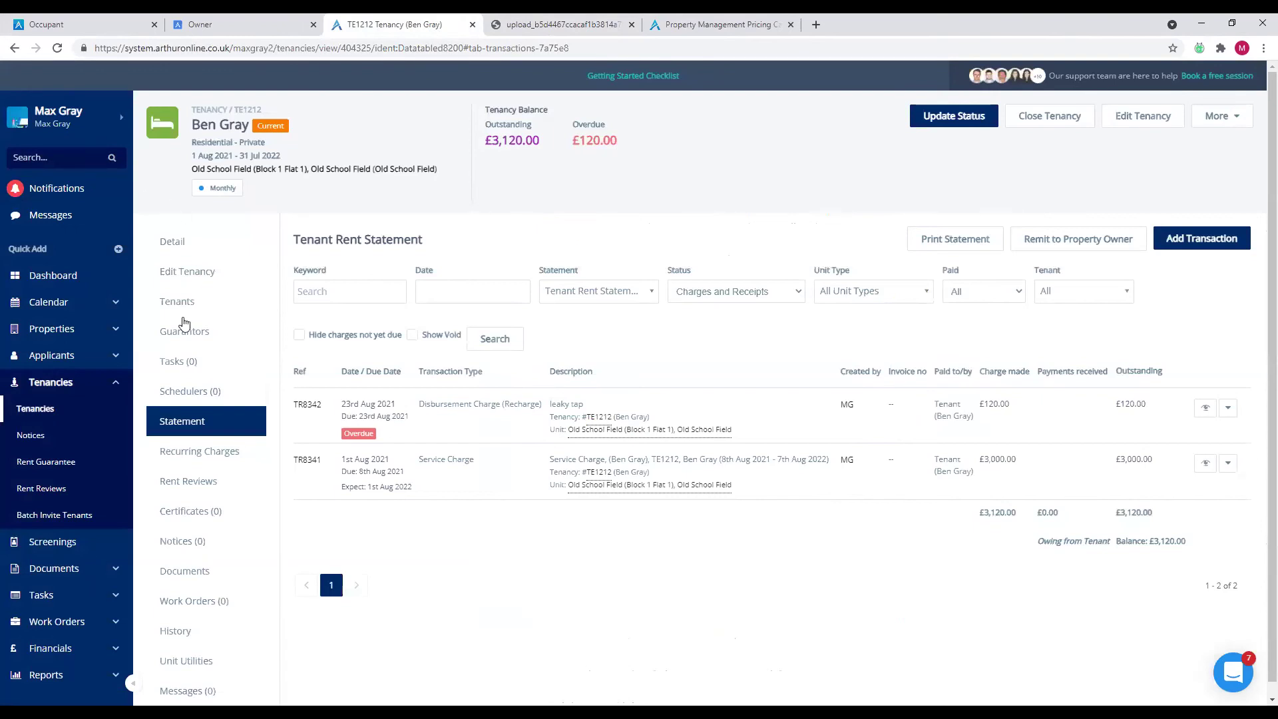
{"action": "left_click", "coordinate": [113, 575]}
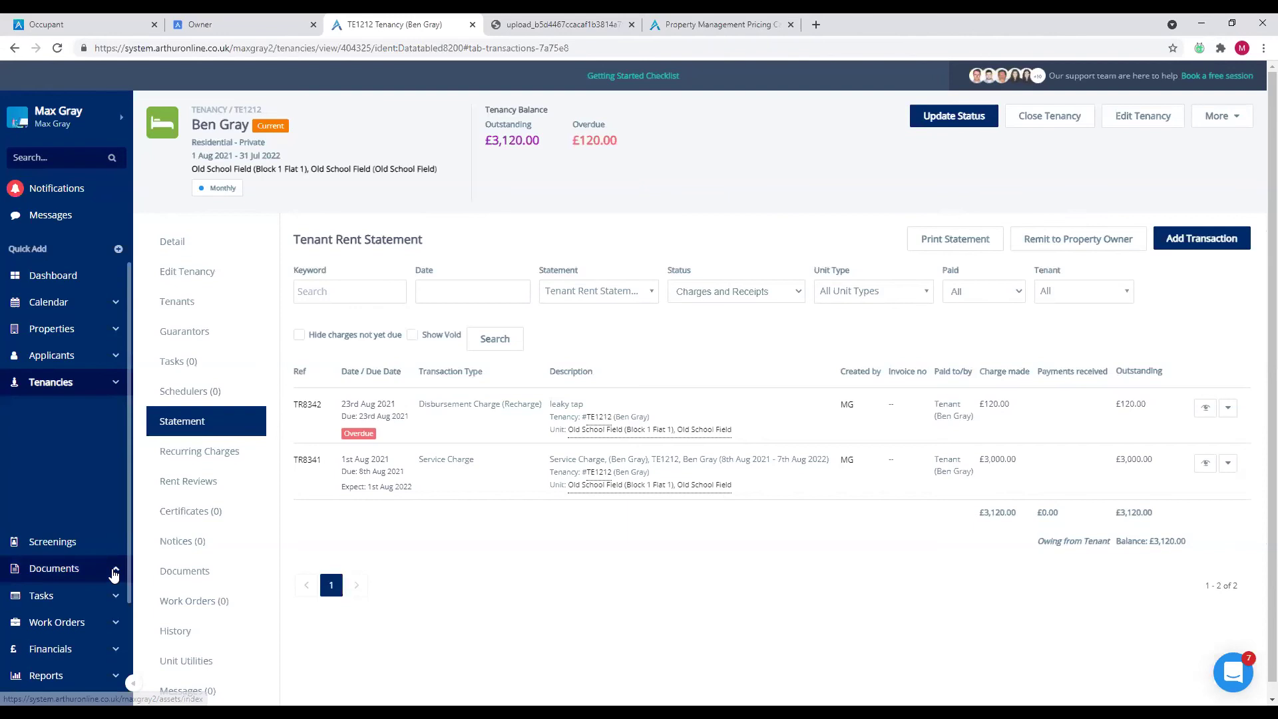
{"action": "left_click", "coordinate": [46, 488]}
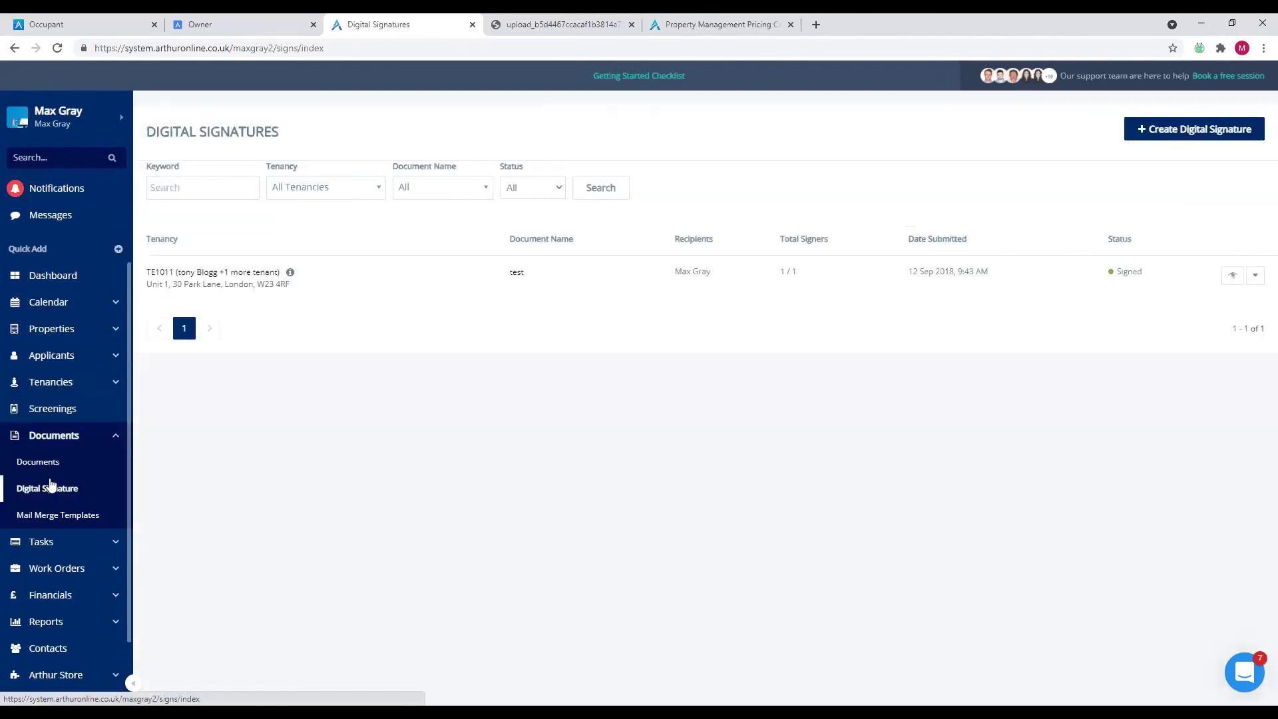
- View the activity log of the signed test document and examine its envelope, email, viewing and signing entries
{"action": "triple_click", "coordinate": [675, 274]}
{"action": "left_click", "coordinate": [644, 271]}
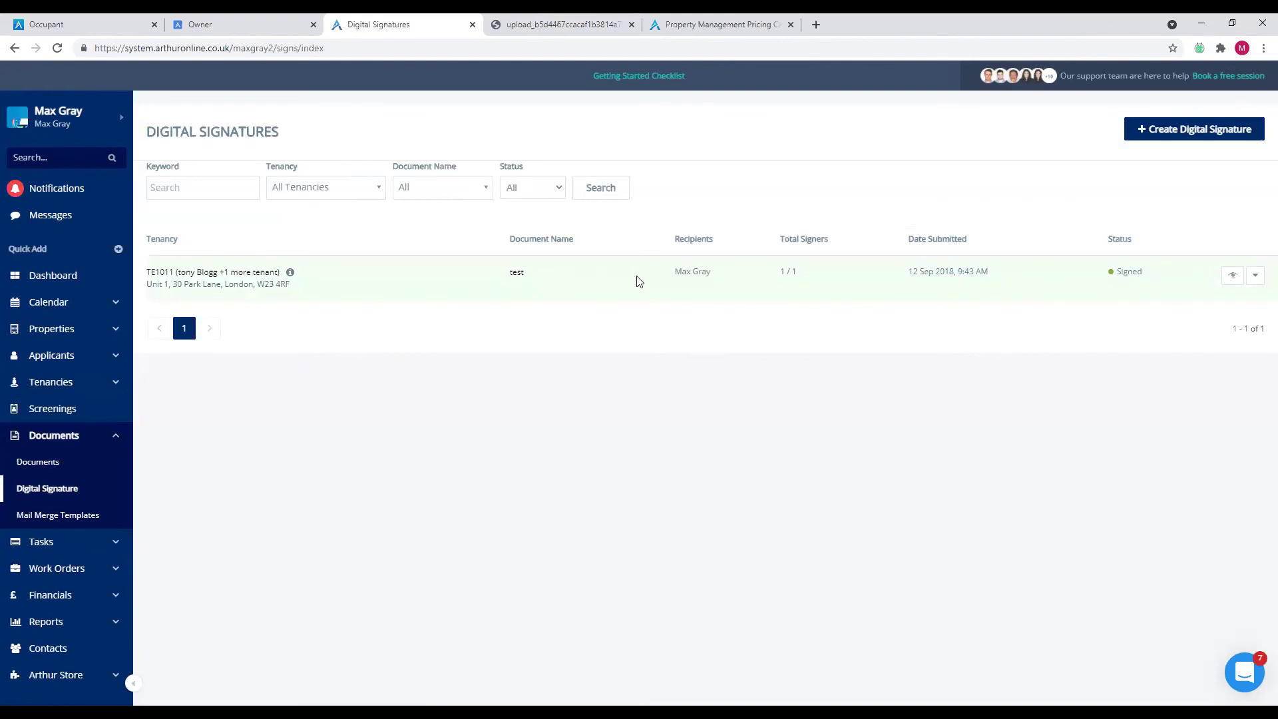
{"action": "left_click", "coordinate": [1255, 277]}
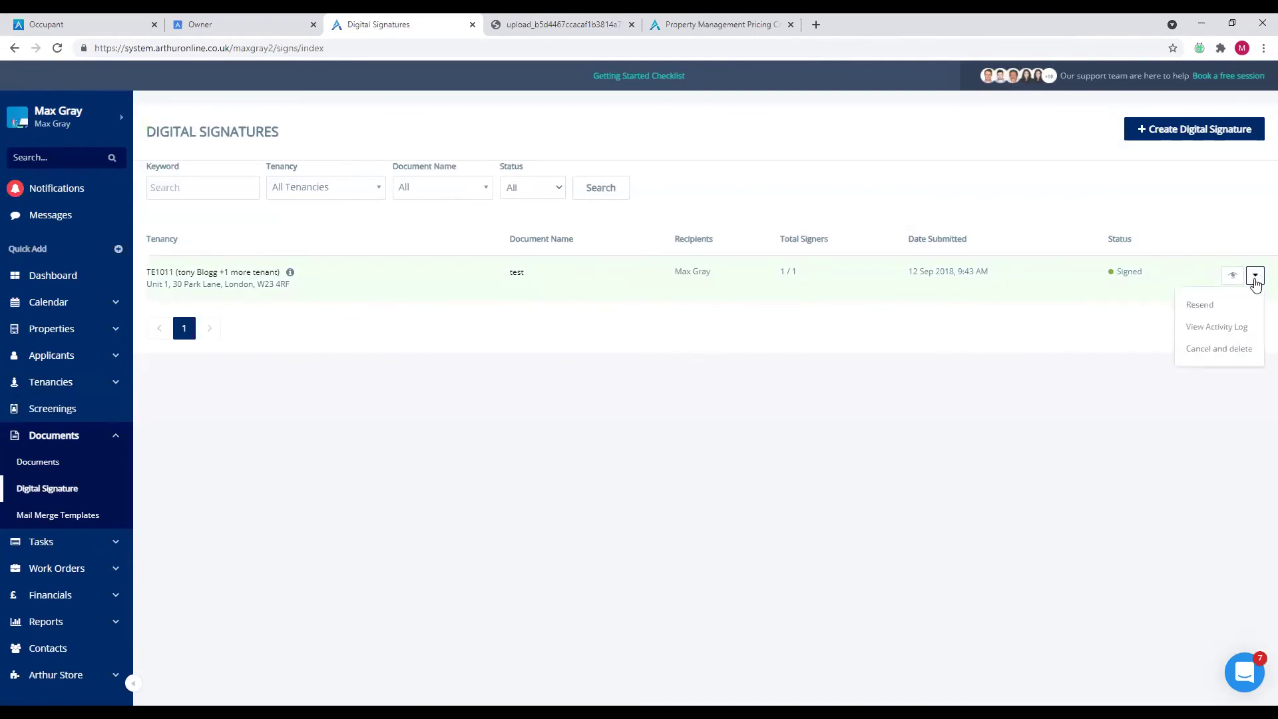
{"action": "left_click", "coordinate": [1235, 326]}
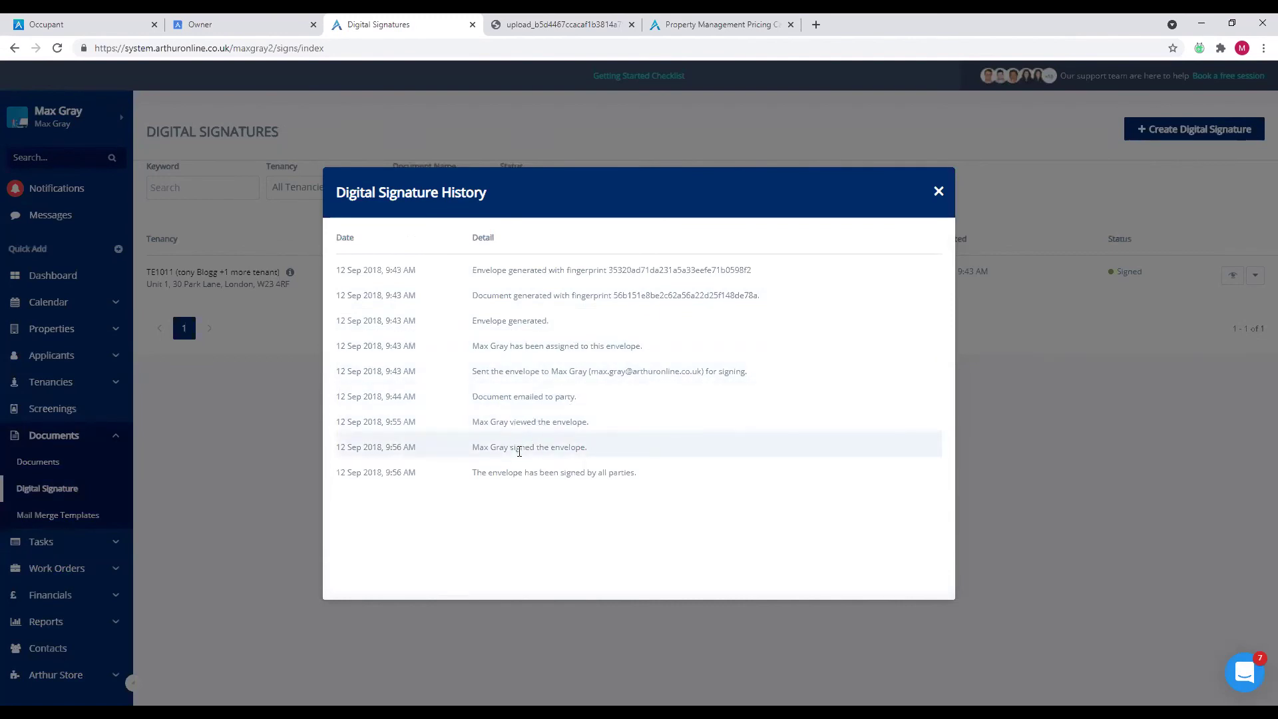
{"action": "mouse_move", "coordinate": [483, 475]}
{"action": "left_mouse_down"}
{"action": "mouse_move", "coordinate": [668, 481]}
{"action": "mouse_move", "coordinate": [474, 476]}
{"action": "left_mouse_up"}
{"action": "left_click", "coordinate": [669, 480]}
{"action": "left_click", "coordinate": [477, 475]}
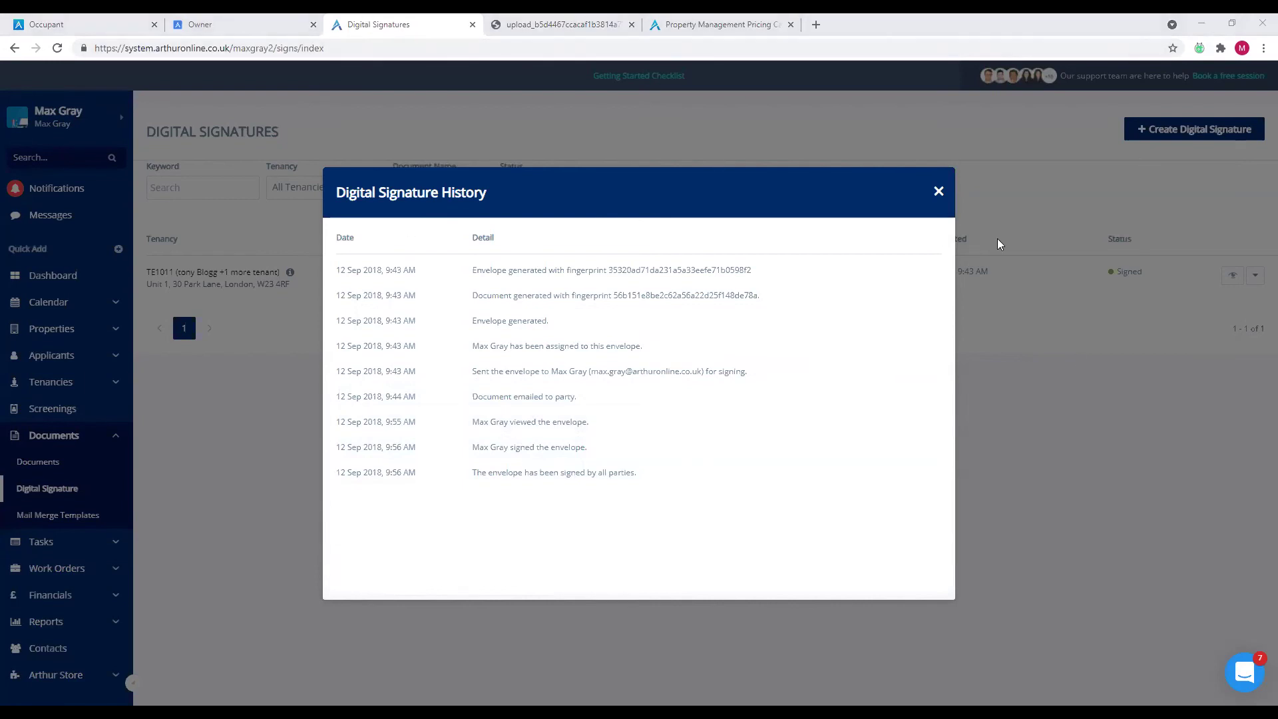
- Open the Tenancies list, revisit the merged agreement PDF to point out its print option, and return to the list
{"action": "left_click", "coordinate": [41, 383]}
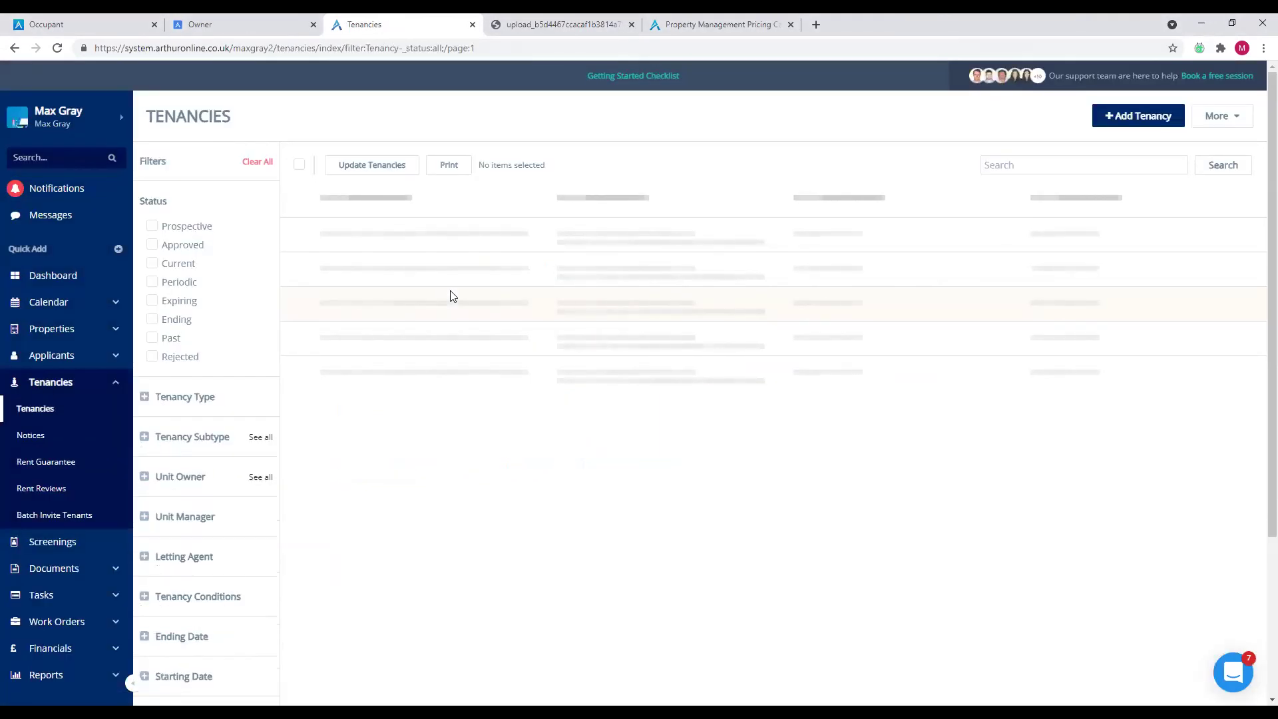
{"action": "left_click", "coordinate": [556, 24]}
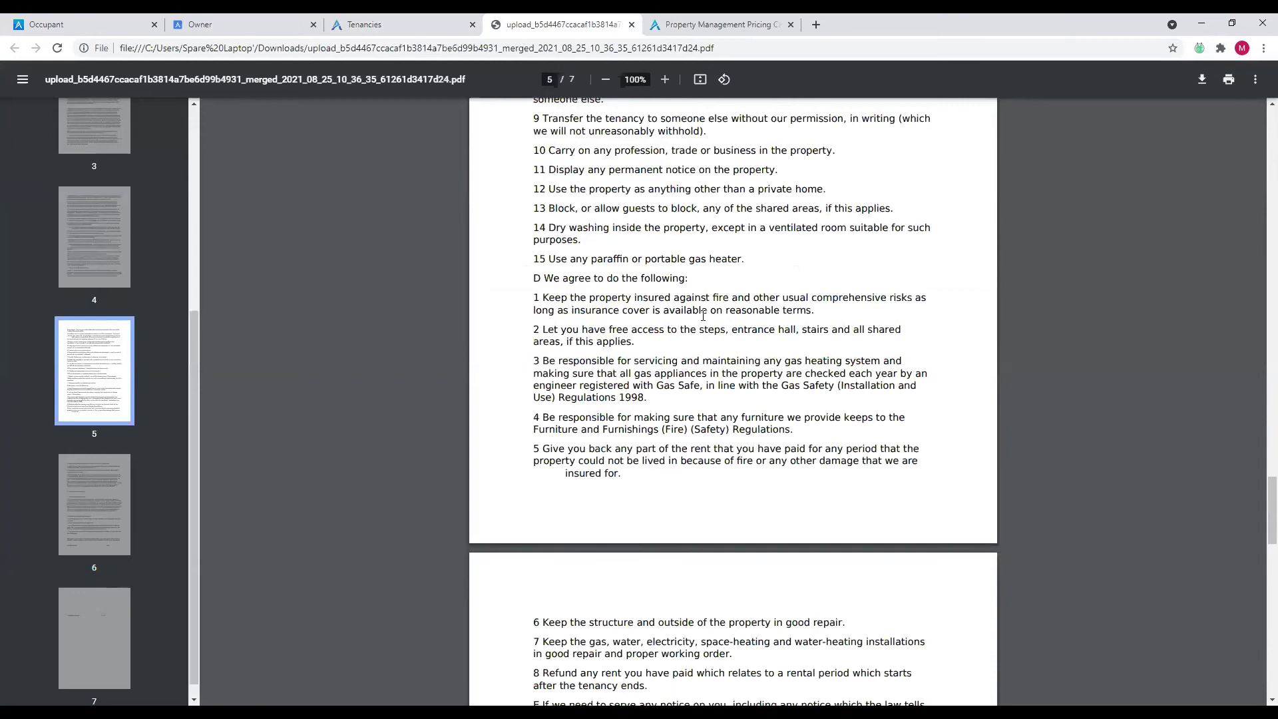
{"action": "scroll", "coordinate": [640, 311], "scroll_direction": "up", "scroll_amount": 3}
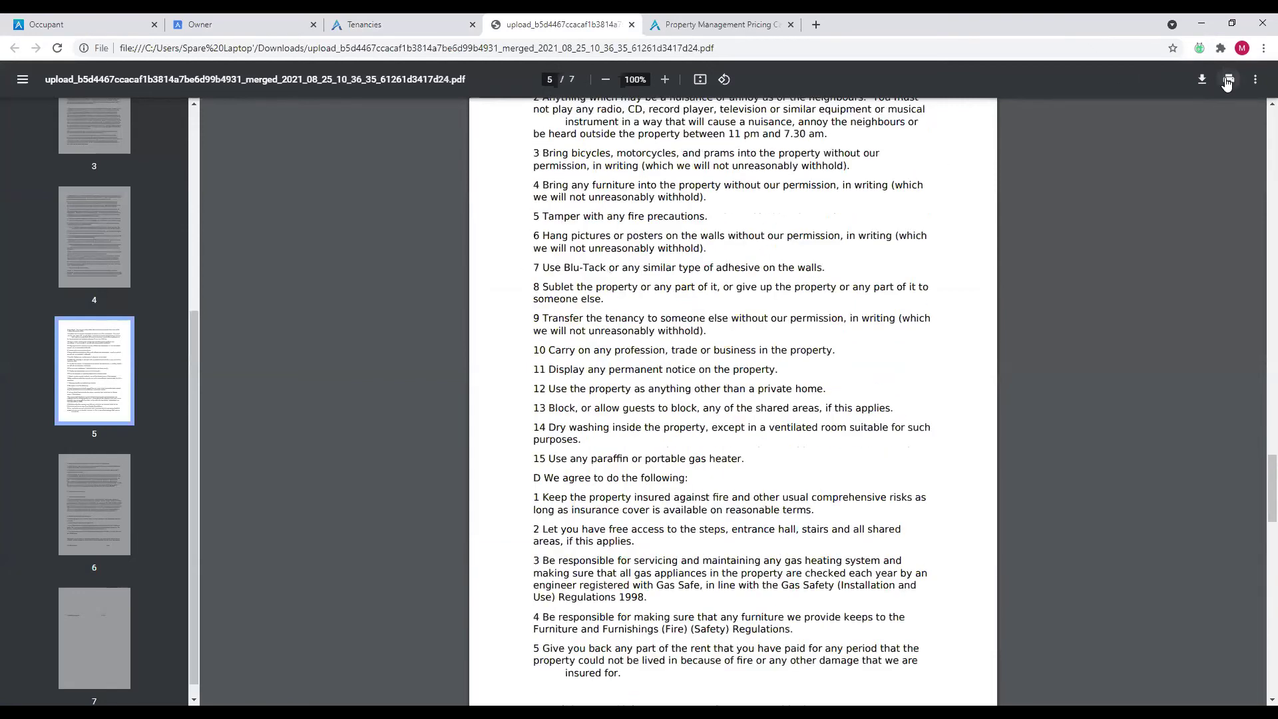
{"action": "left_click", "coordinate": [1228, 80]}
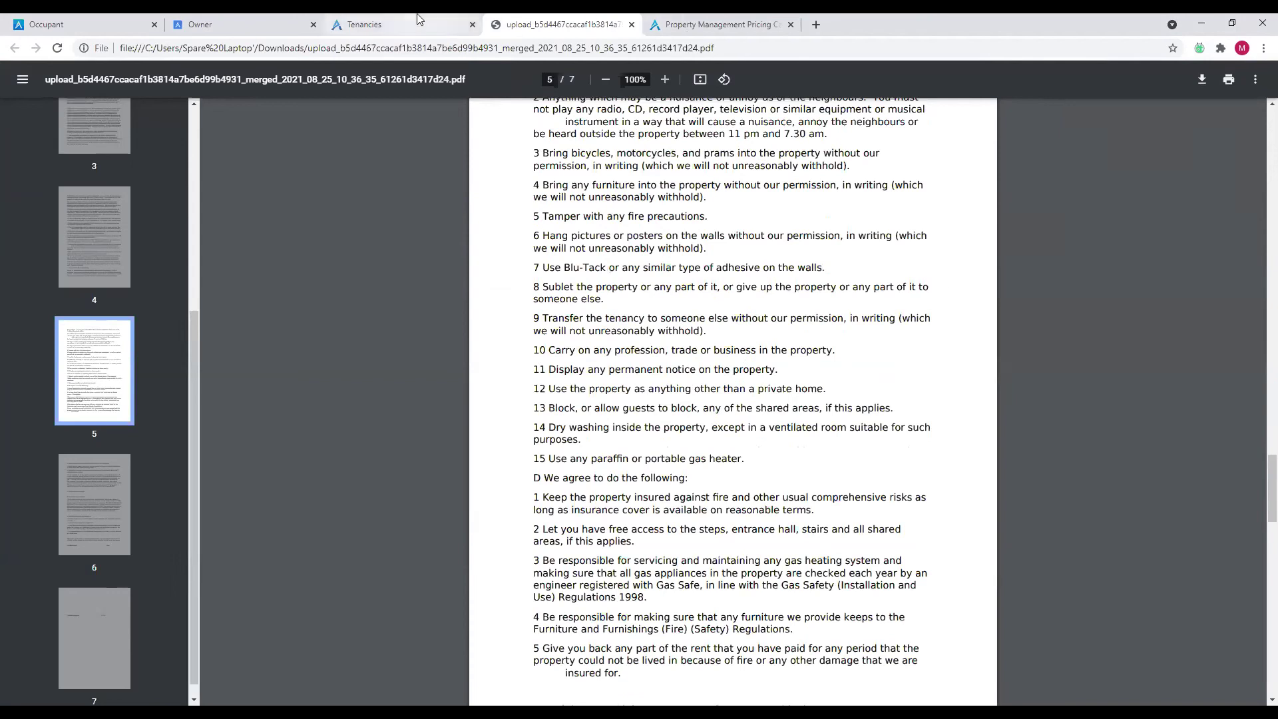
{"action": "left_click", "coordinate": [364, 24]}
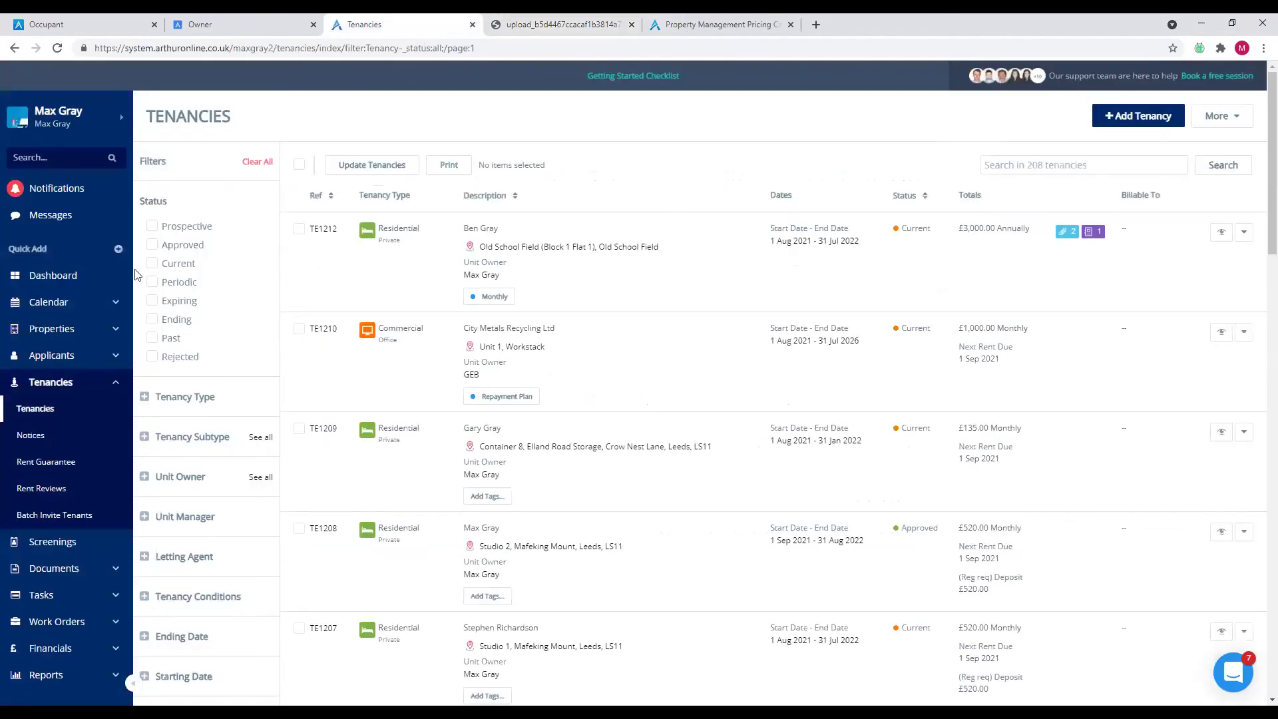
{"action": "left_click", "coordinate": [68, 279]}
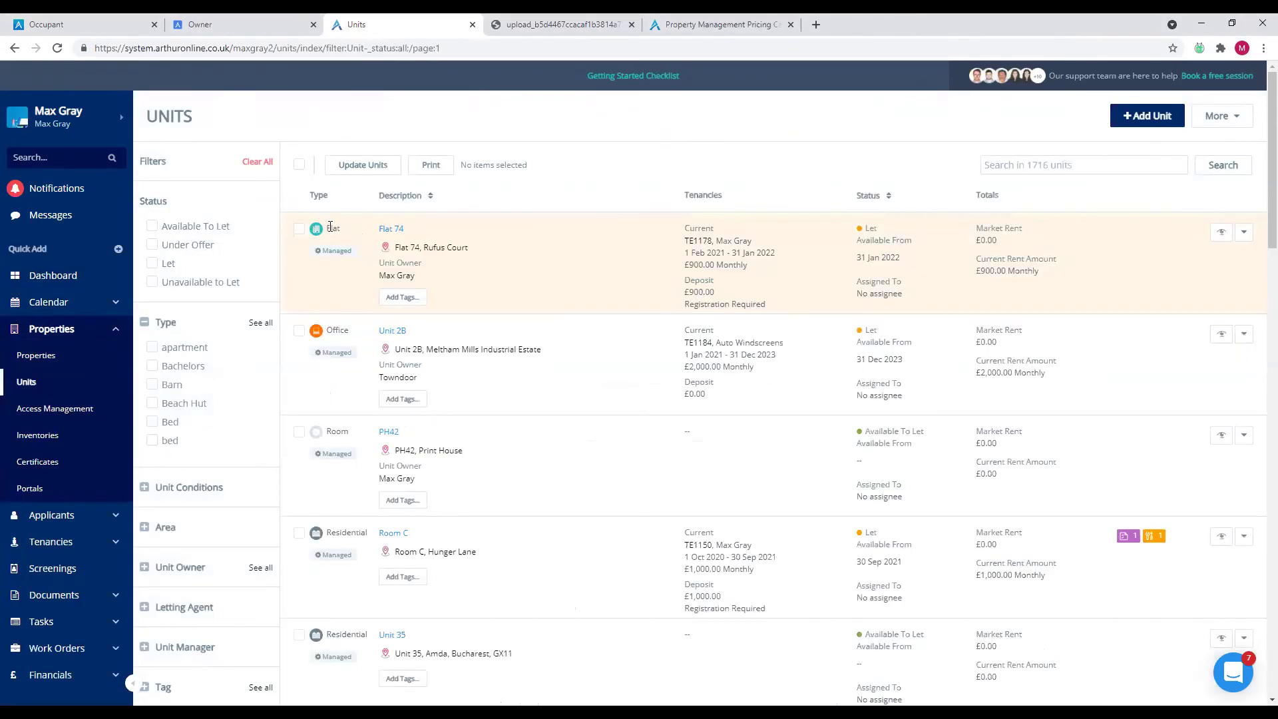
{"action": "left_click", "coordinate": [383, 230]}
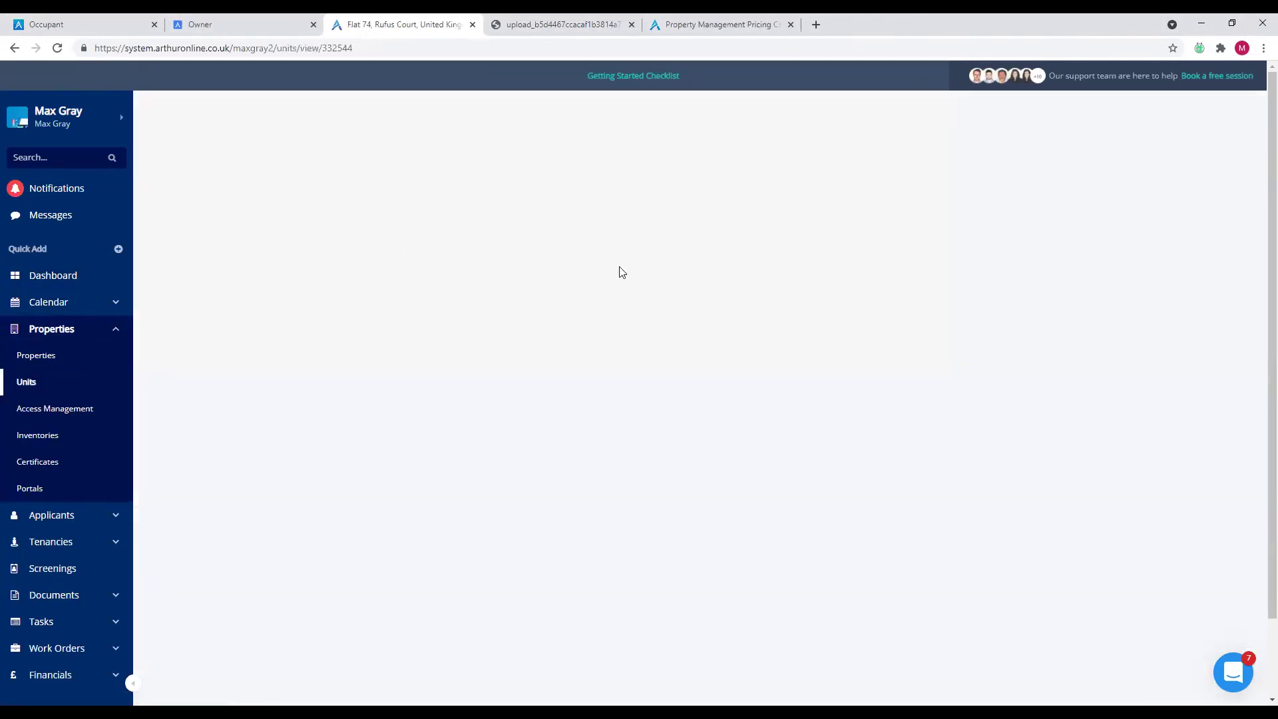
{"action": "scroll", "coordinate": [443, 377], "scroll_direction": "down", "scroll_amount": 10}
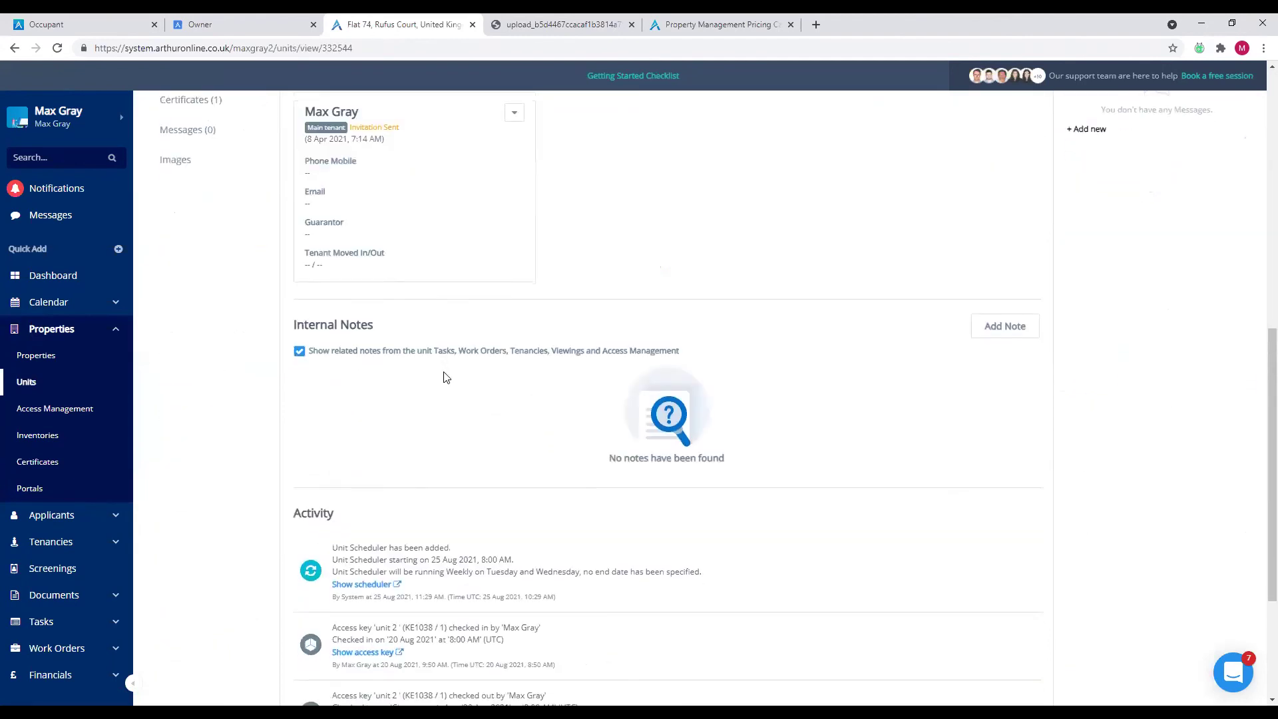
{"action": "scroll", "coordinate": [446, 378], "scroll_direction": "down", "scroll_amount": 2}
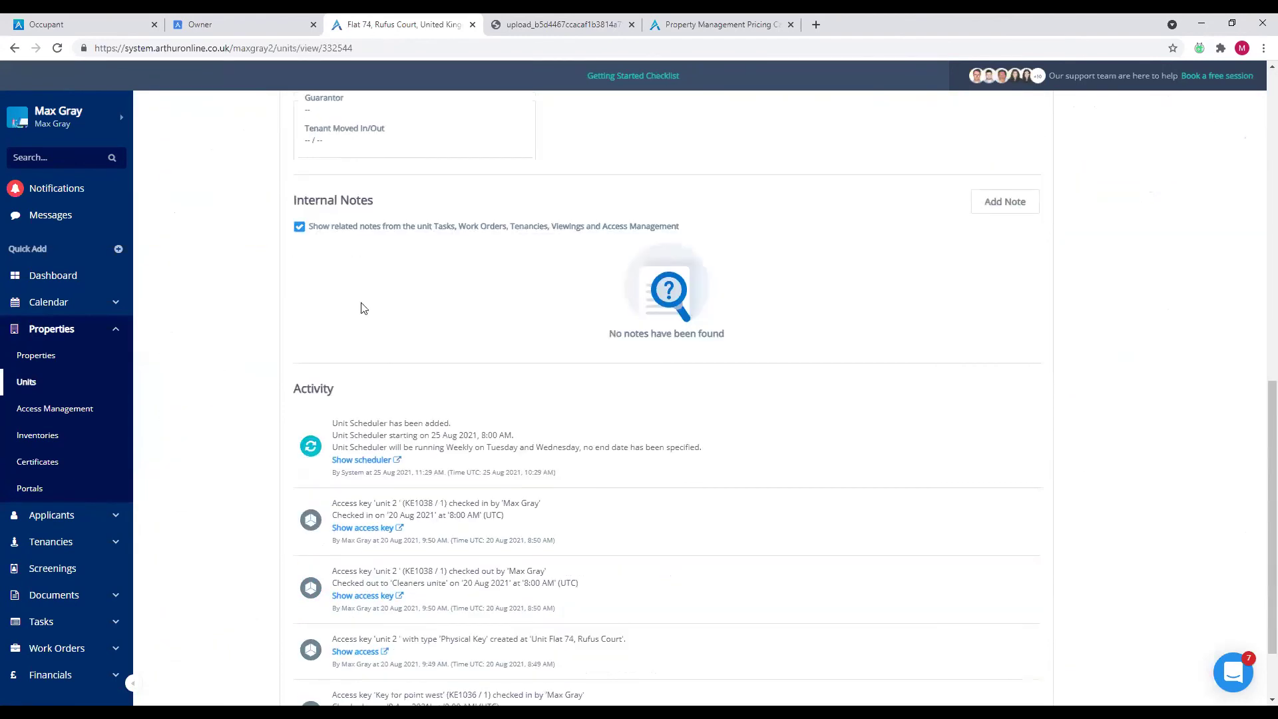
- Add a short greeting as an internal note on the Flat 74 unit, save it and point out its update stamp
{"action": "left_click", "coordinate": [1004, 202]}
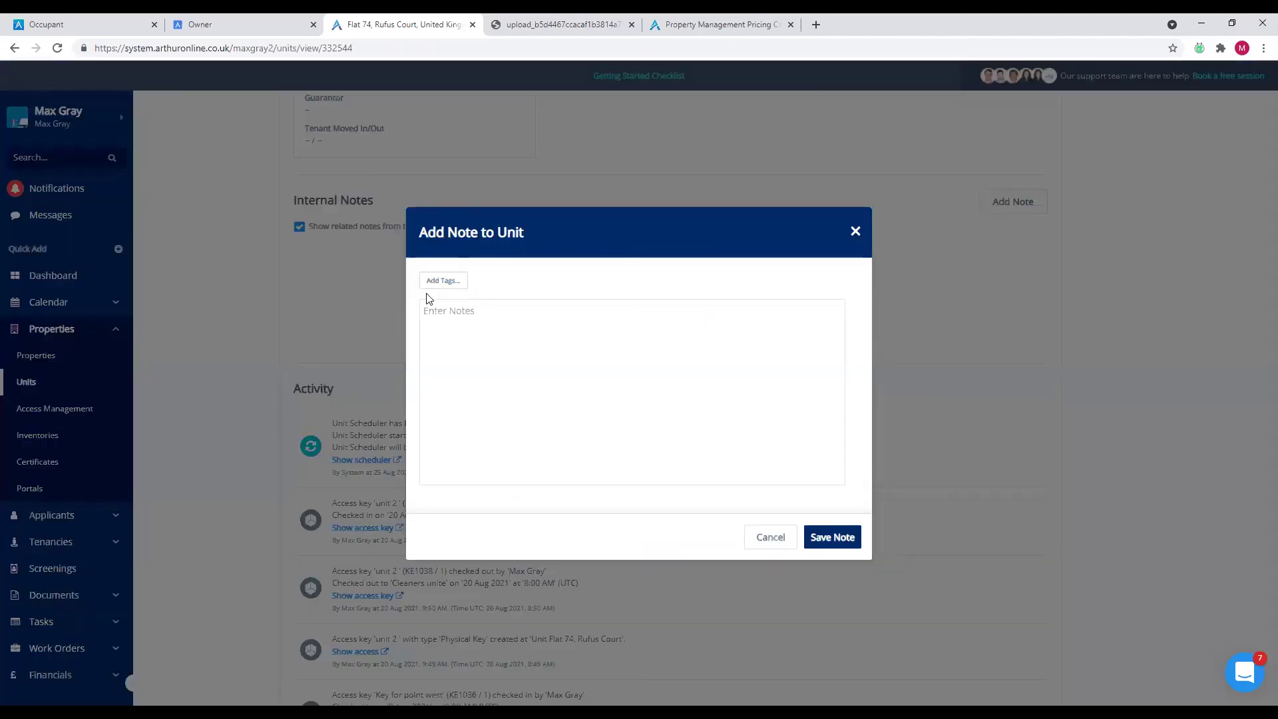
{"action": "left_click", "coordinate": [512, 313]}
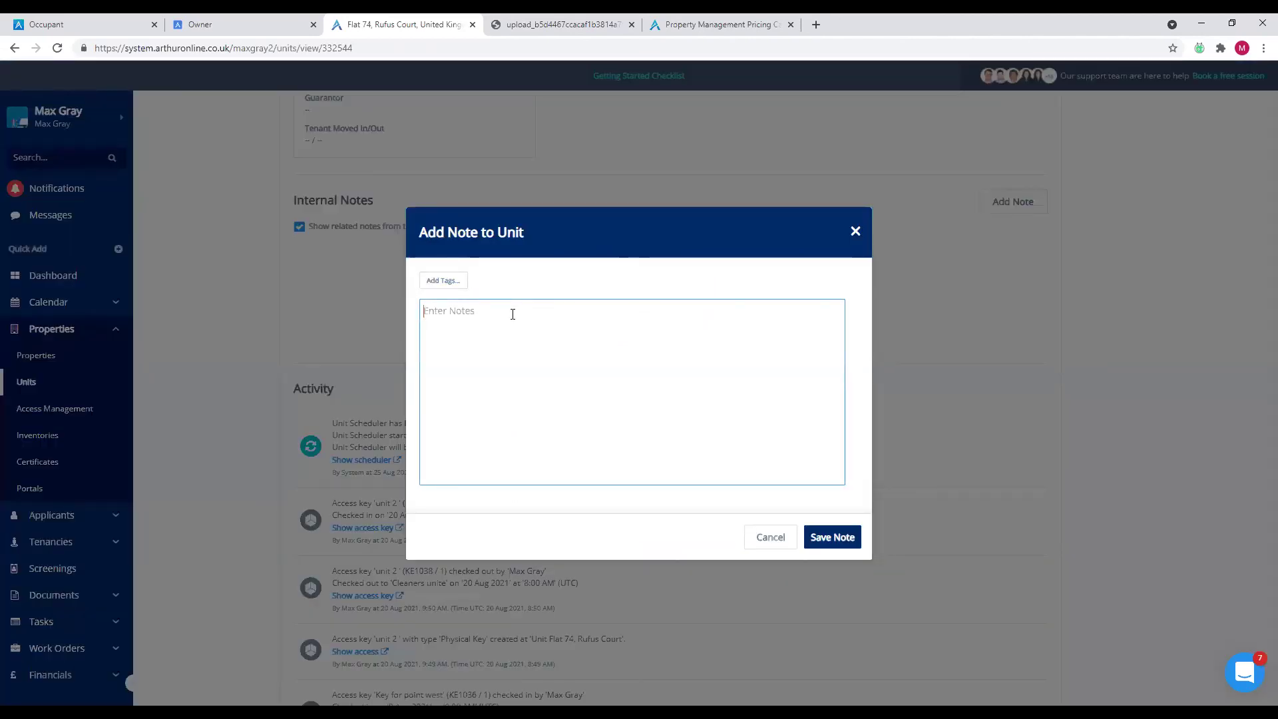
{"action": "type", "text": "Hi Rachel"}
{"action": "left_click", "coordinate": [820, 536]}
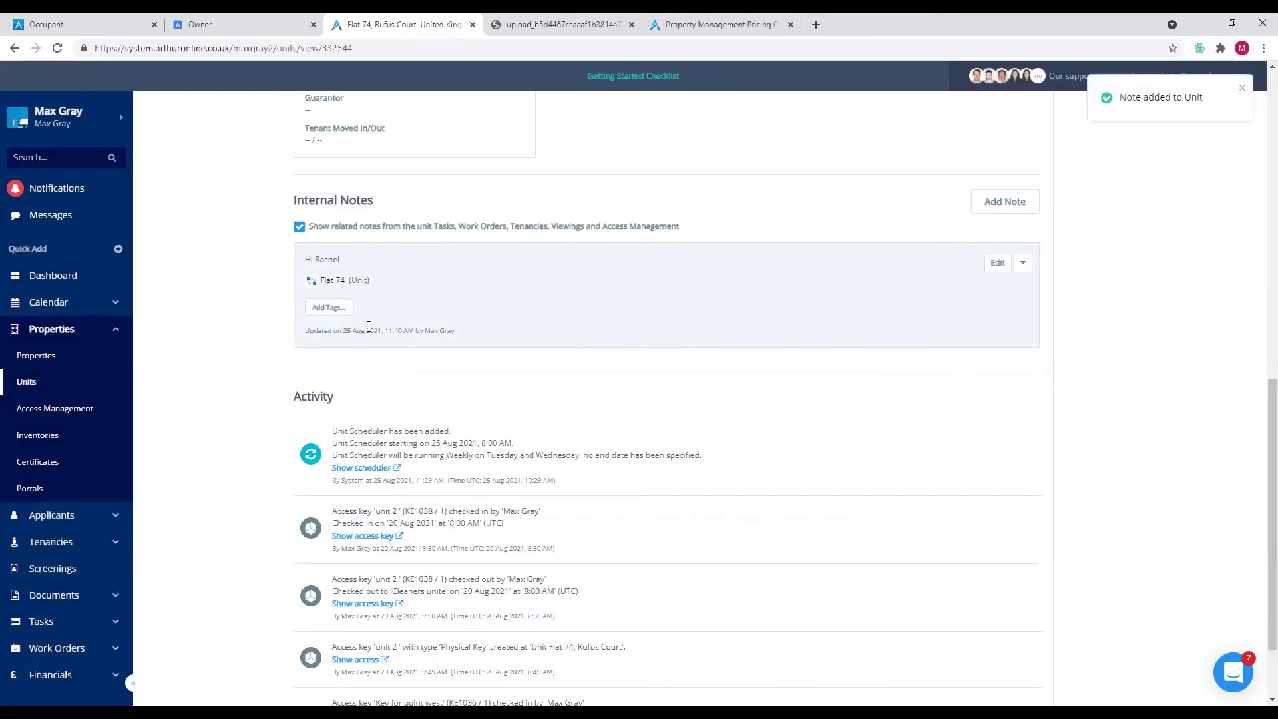
{"action": "left_click_drag", "start_coordinate": [369, 326], "coordinate": [331, 330]}
{"action": "left_click", "coordinate": [320, 329]}
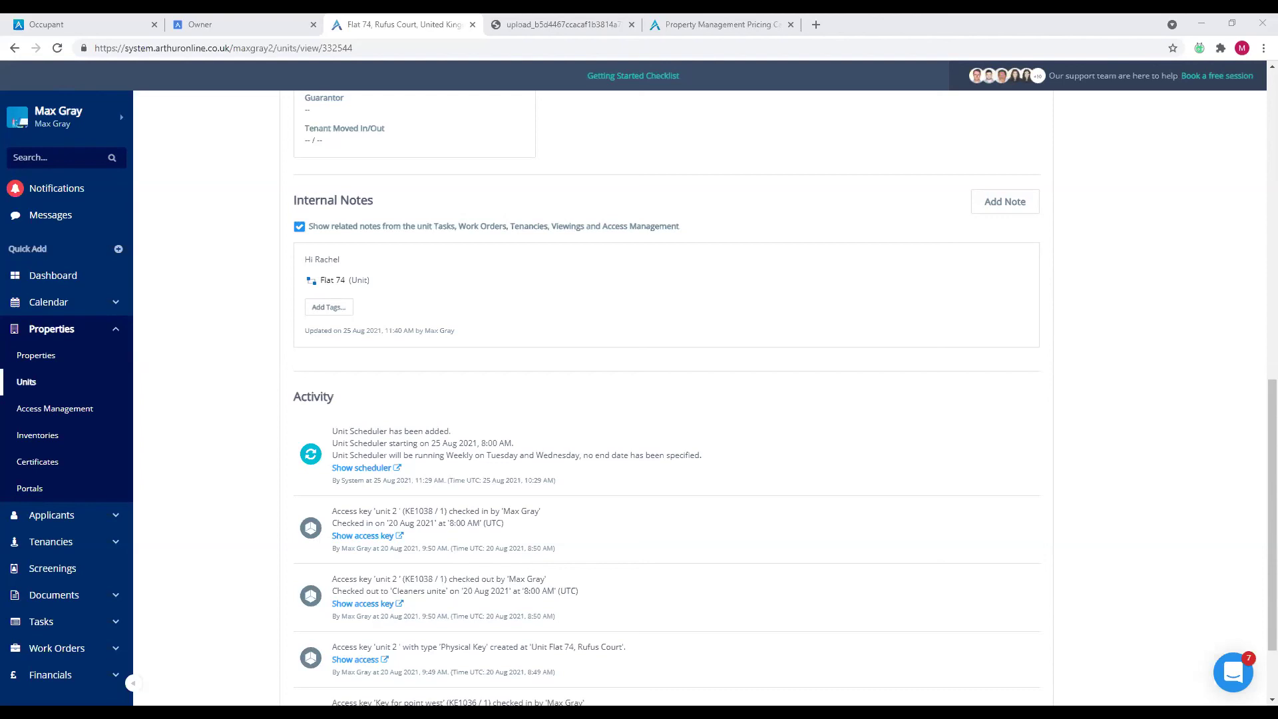
- Open the property owner Gray Ltd from Contacts and show its company contacts
{"action": "scroll", "coordinate": [186, 534], "scroll_direction": "down", "scroll_amount": 3}
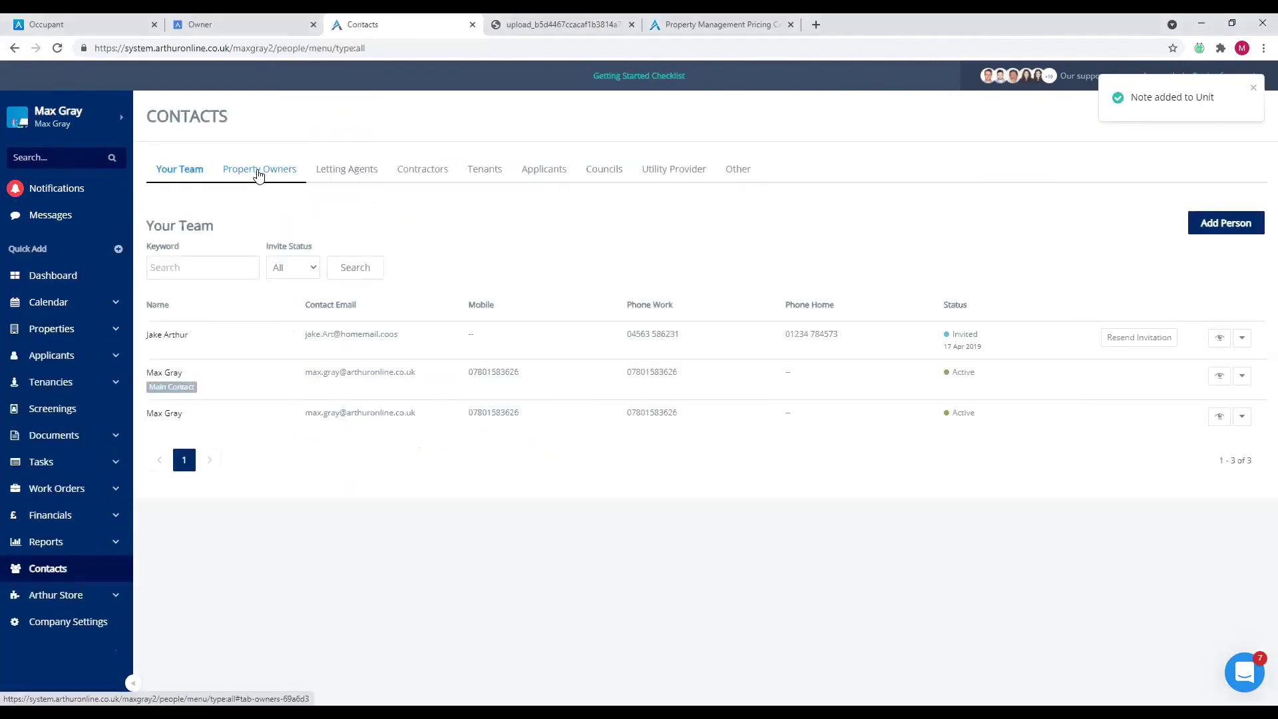
{"action": "left_click", "coordinate": [259, 171]}
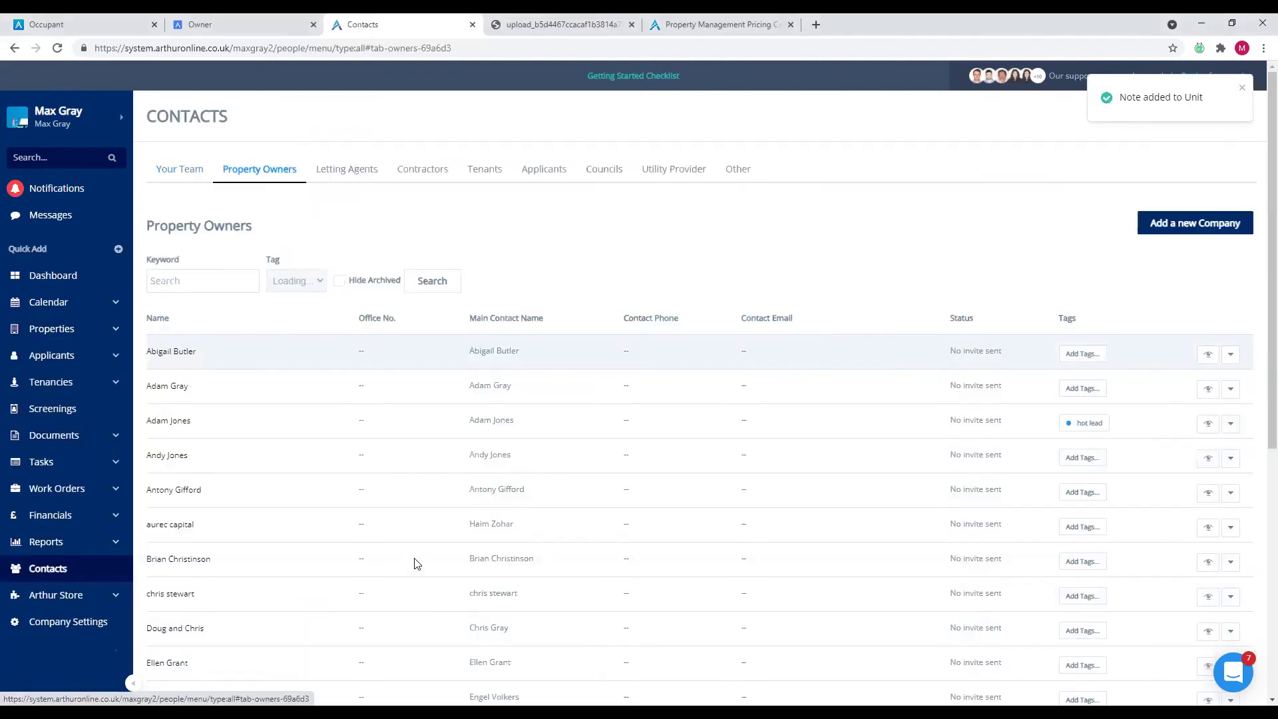
{"action": "scroll", "coordinate": [433, 560], "scroll_direction": "down", "scroll_amount": 6}
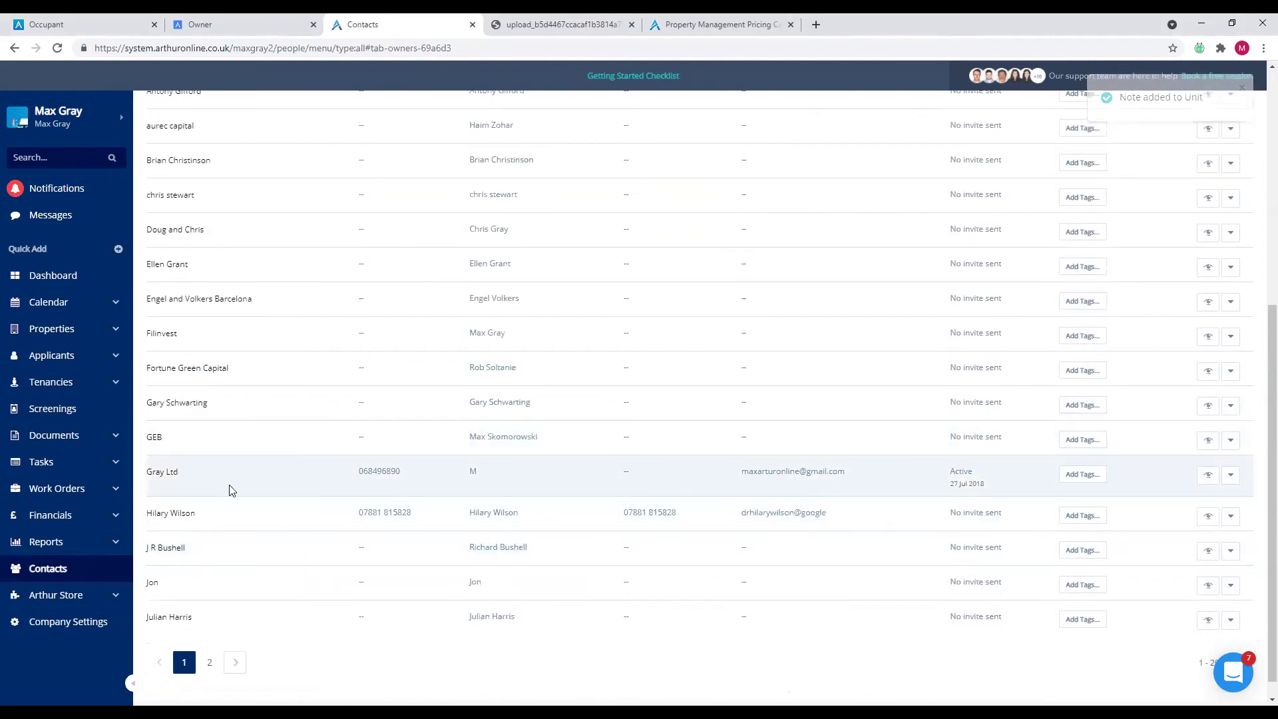
{"action": "left_click", "coordinate": [1209, 475]}
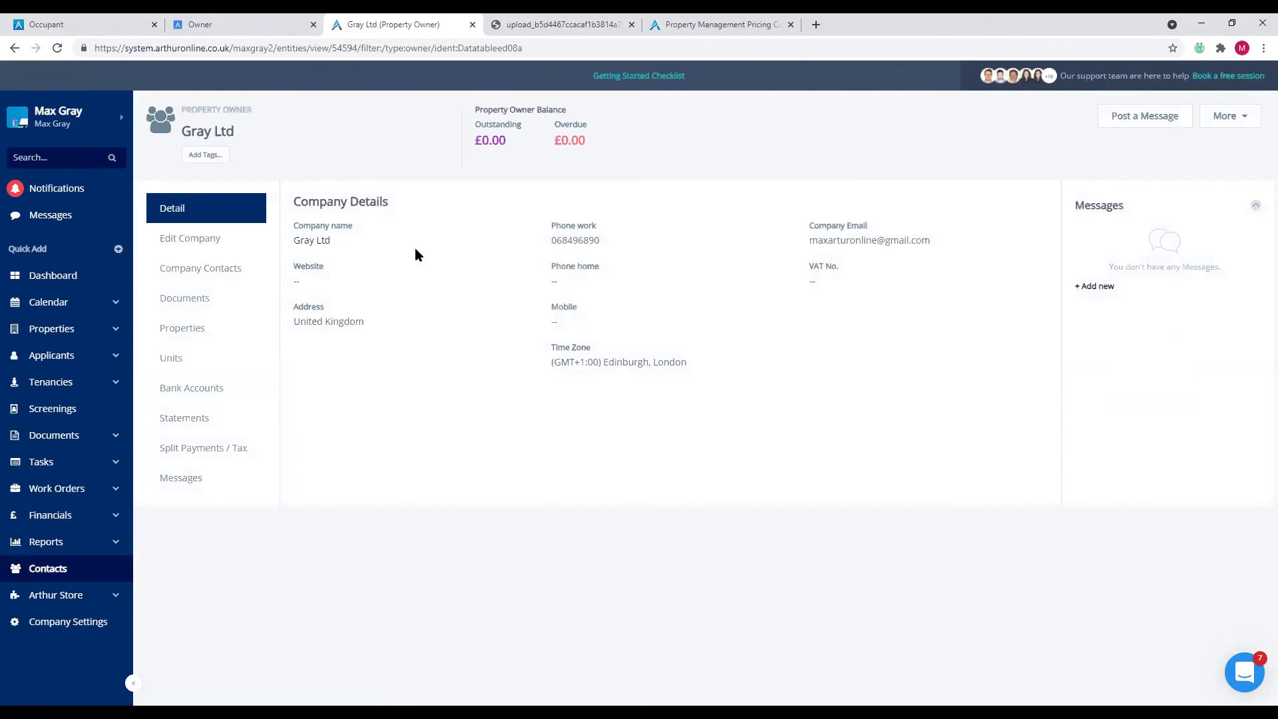
{"action": "left_click", "coordinate": [223, 269]}
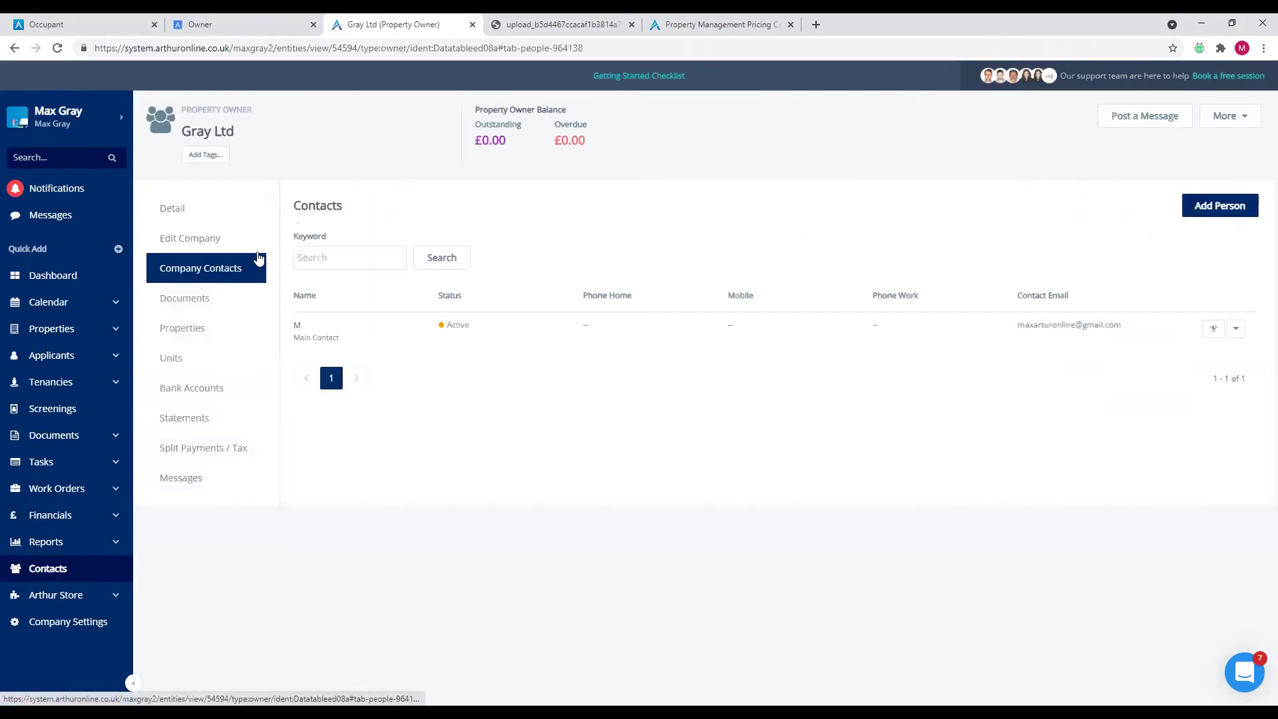
- Open the Gray Ltd main contact for editing, enable Invite Property Owner and clear it again
{"action": "left_click", "coordinate": [1213, 329]}
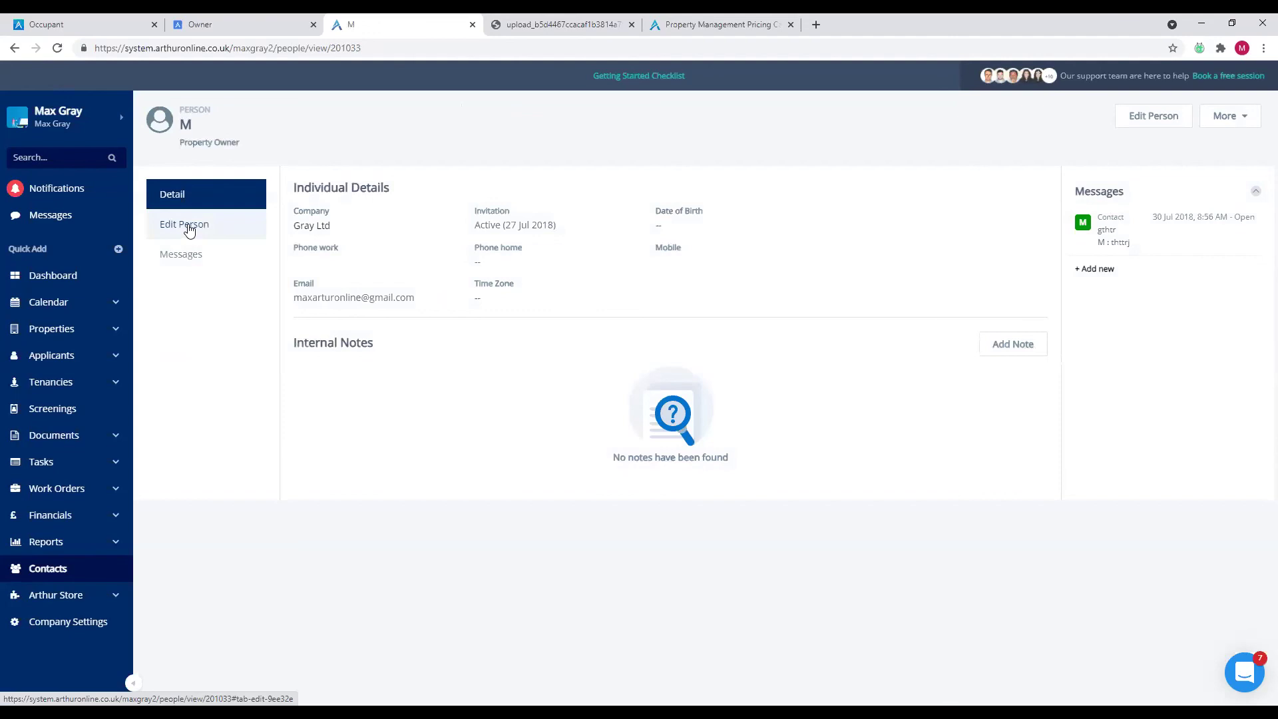
{"action": "left_click", "coordinate": [189, 226]}
{"action": "left_click", "coordinate": [300, 411]}
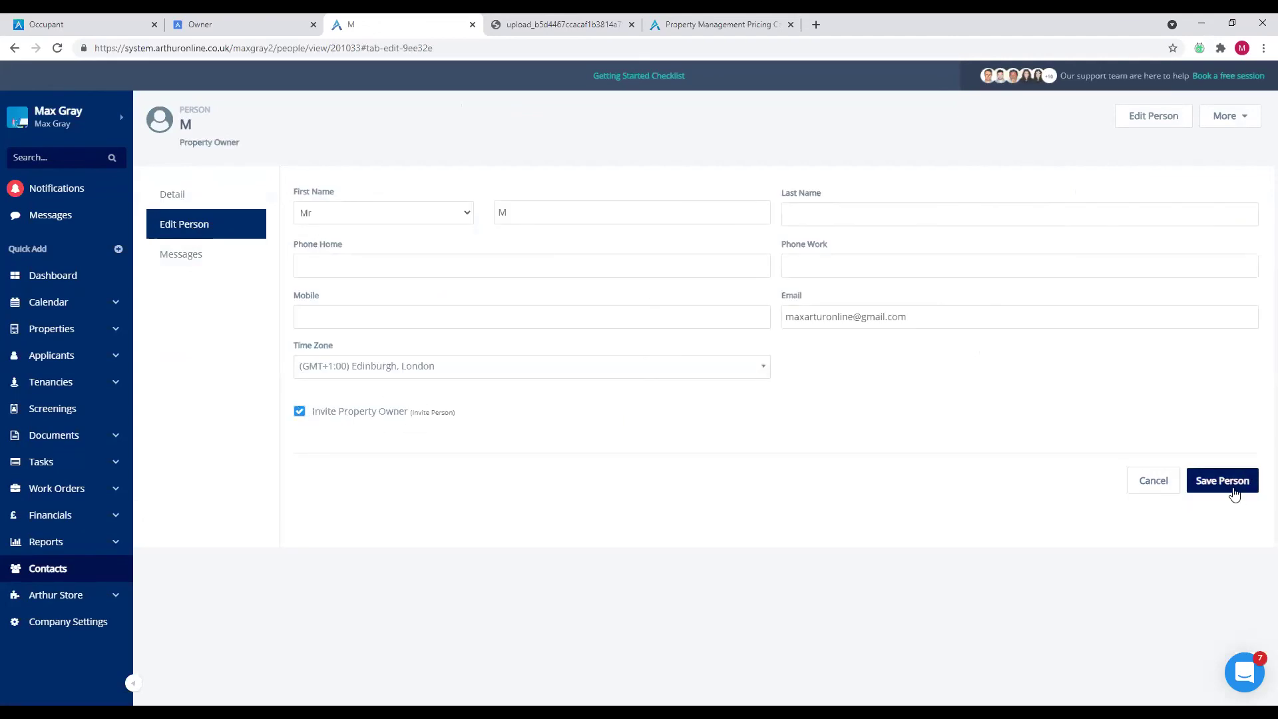
{"action": "left_click", "coordinate": [301, 412]}
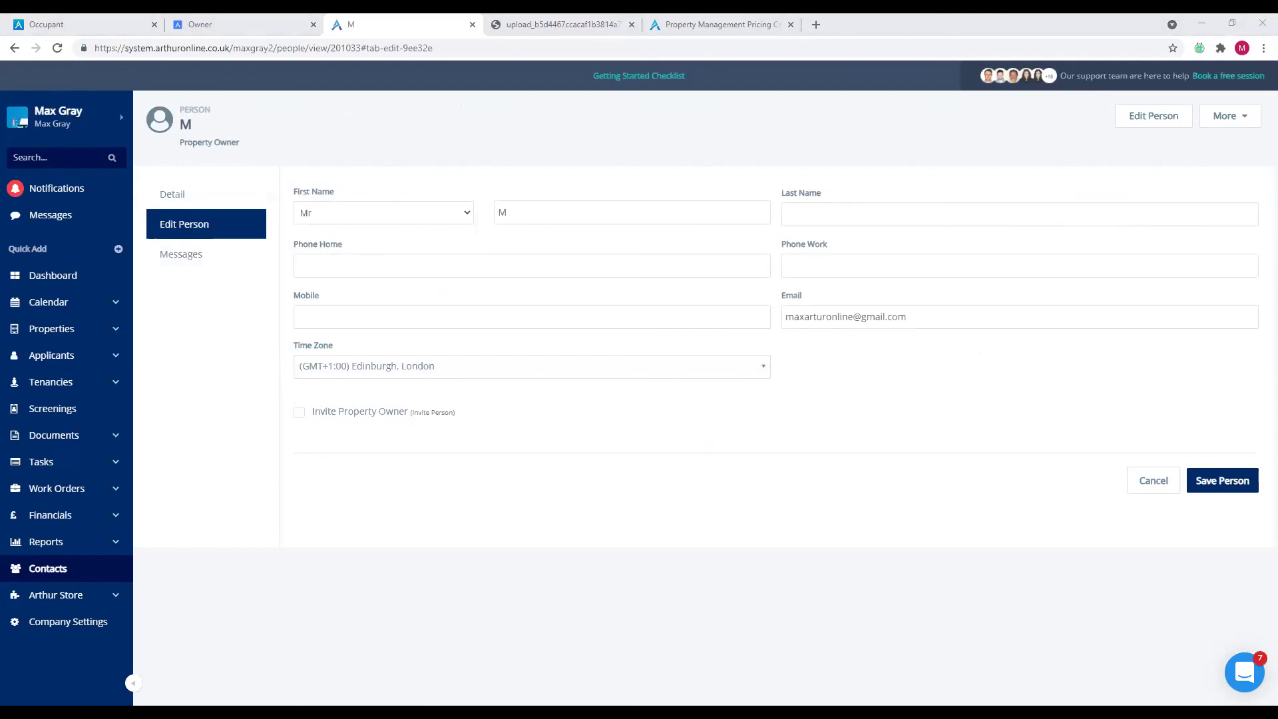
- Open the current Old School Field tenancy and look through its messages, tenant rent statement and documents
{"action": "left_click", "coordinate": [51, 382]}
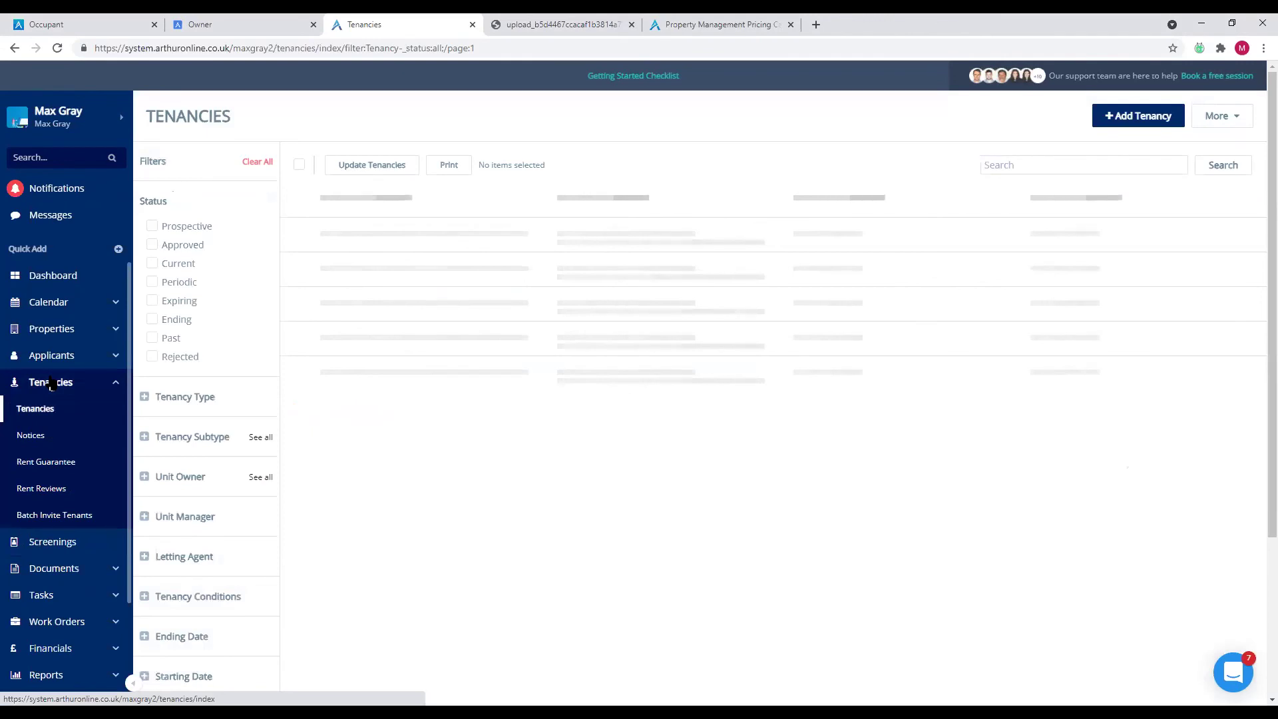
{"action": "left_click", "coordinate": [324, 229]}
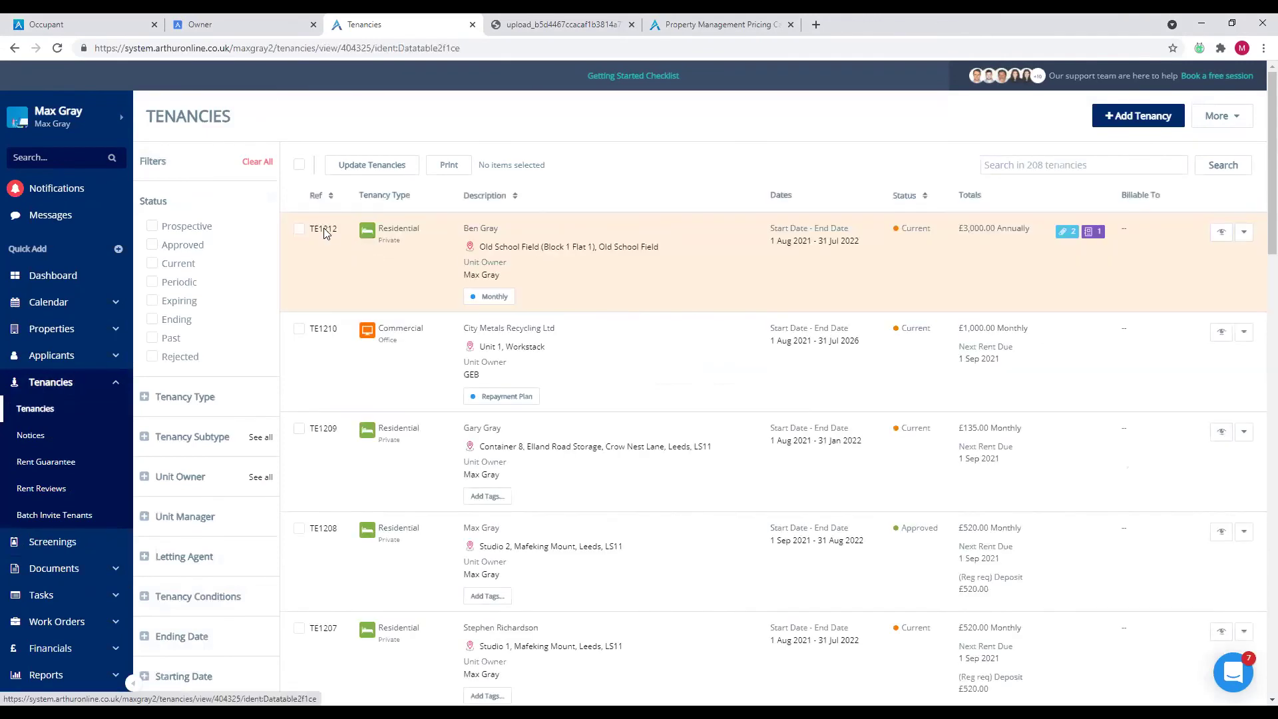
{"action": "scroll", "coordinate": [193, 340], "scroll_direction": "down", "scroll_amount": 6}
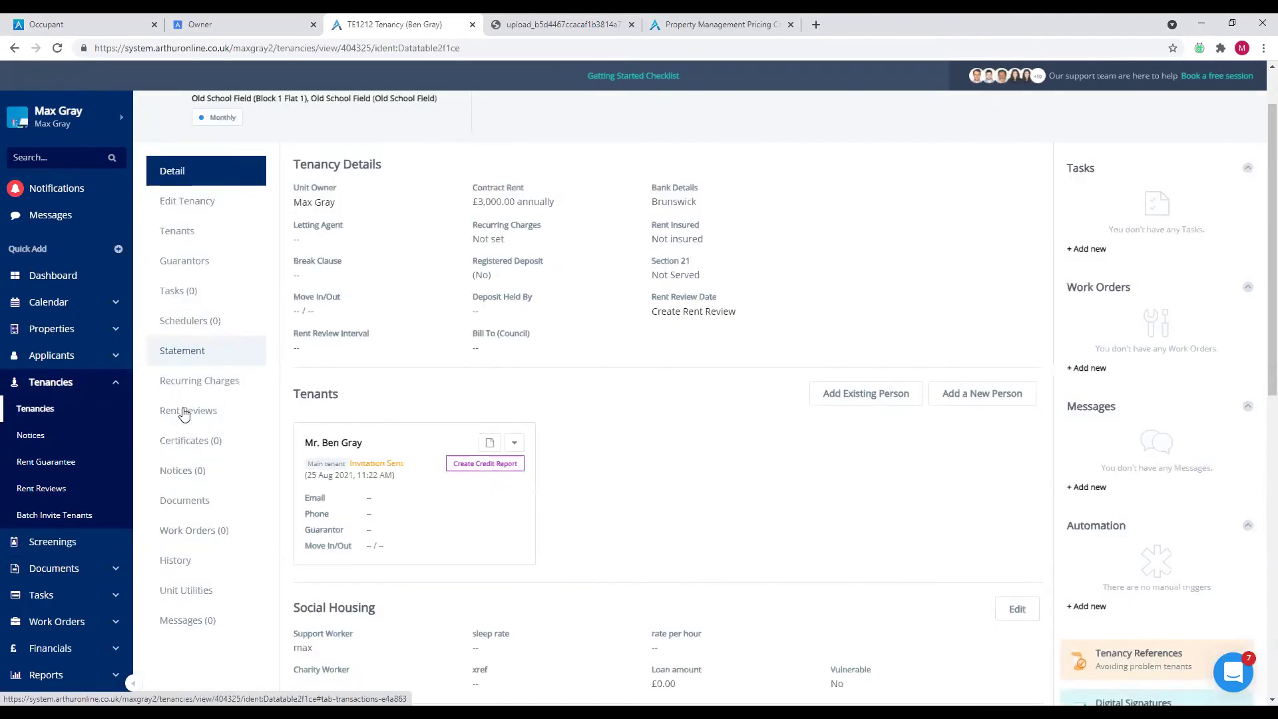
{"action": "scroll", "coordinate": [204, 352], "scroll_direction": "up", "scroll_amount": 3}
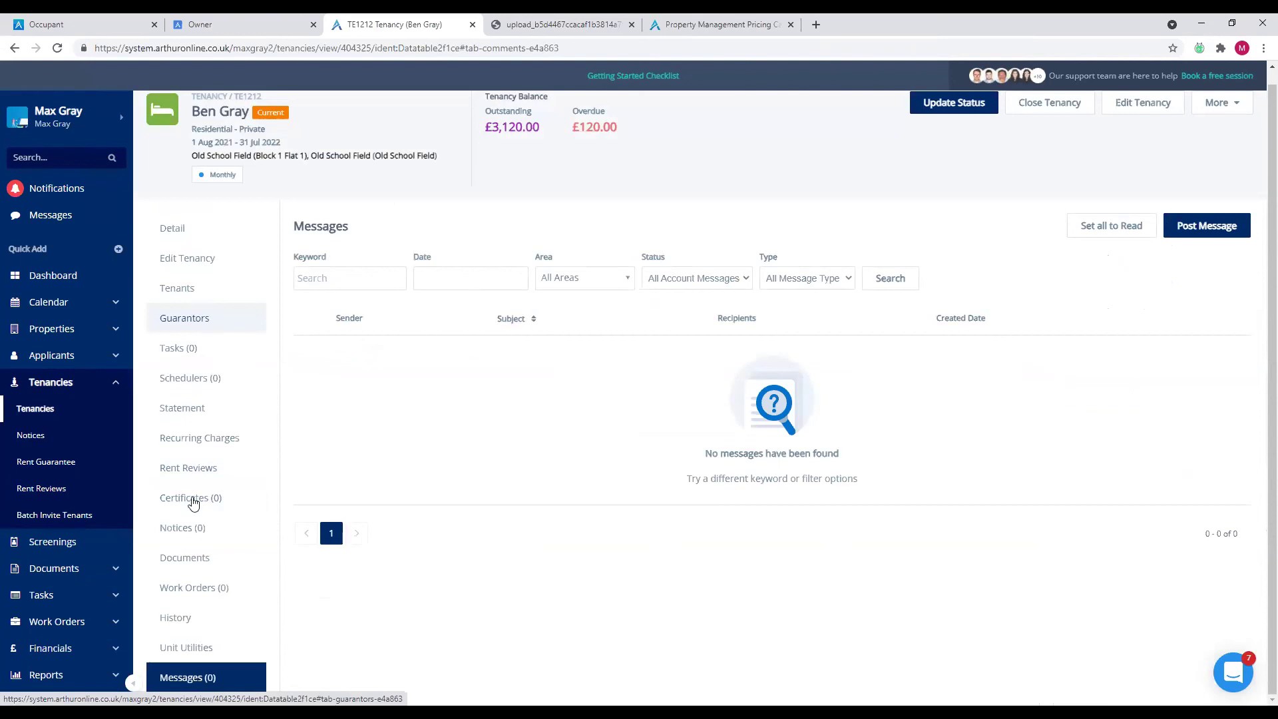
{"action": "left_click", "coordinate": [229, 419]}
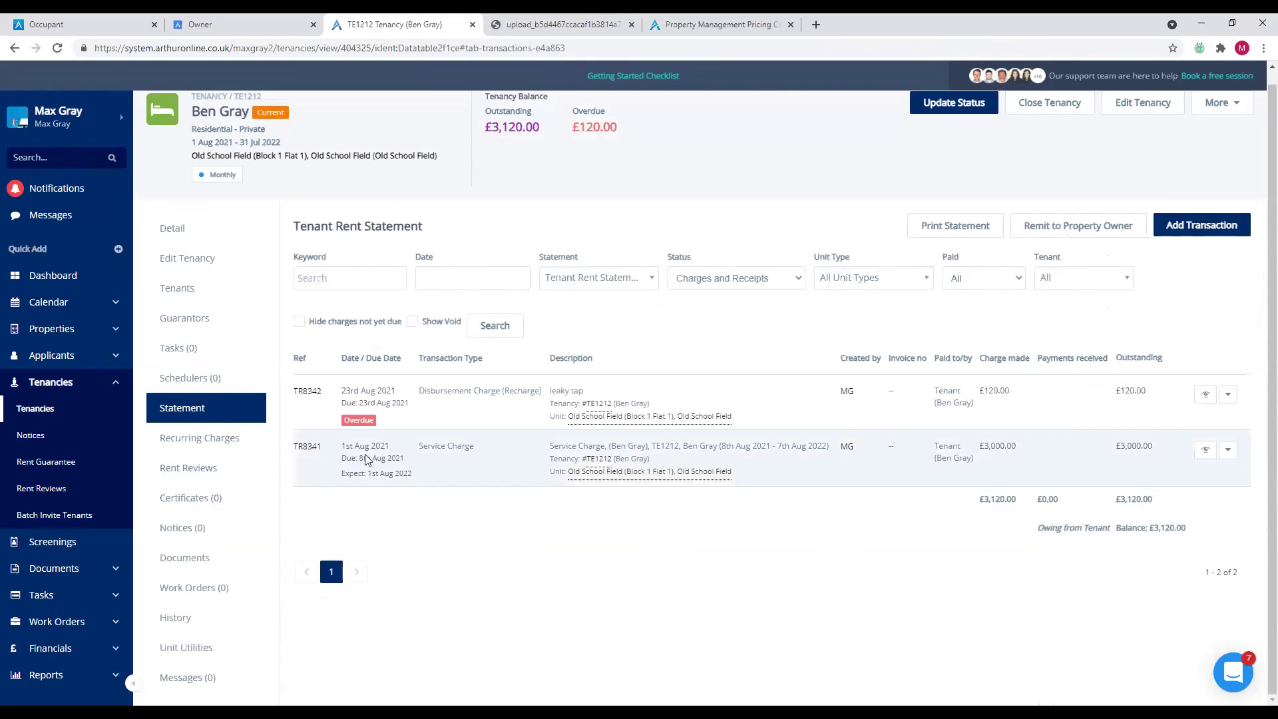
{"action": "left_click", "coordinate": [193, 558]}
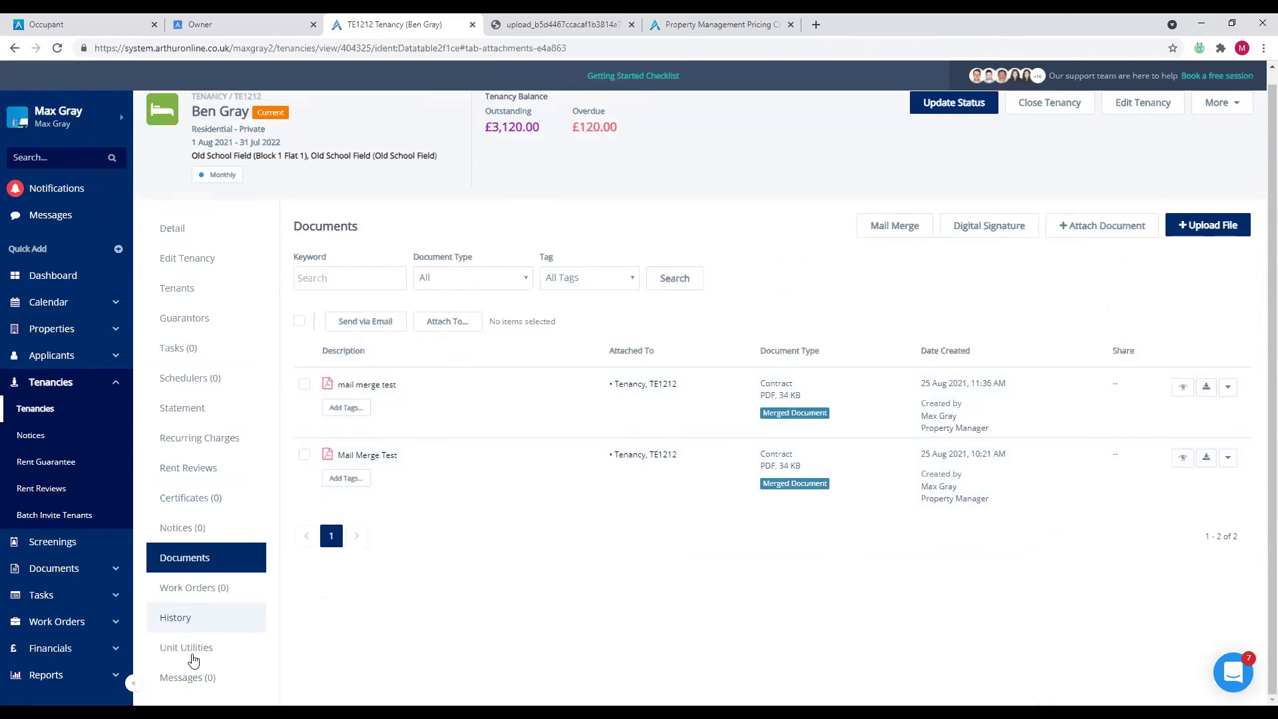
- Examine the unit address, owner, rent and tenancy dates in the tenancy's history, and return to the dashboard
{"action": "left_click", "coordinate": [190, 616]}
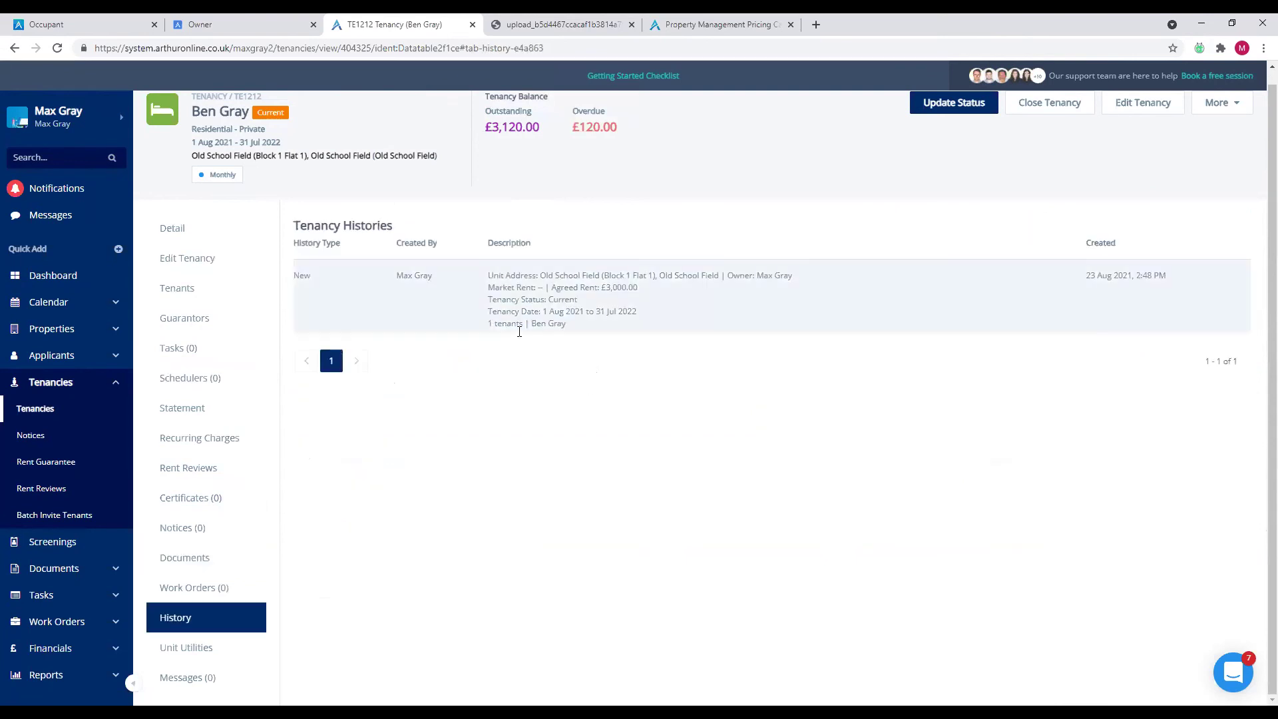
{"action": "left_click_drag", "start_coordinate": [532, 271], "coordinate": [744, 293]}
{"action": "left_click", "coordinate": [763, 293]}
{"action": "mouse_move", "coordinate": [621, 331]}
{"action": "left_mouse_down"}
{"action": "mouse_move", "coordinate": [493, 267]}
{"action": "mouse_move", "coordinate": [630, 311]}
{"action": "left_mouse_up"}
{"action": "left_click", "coordinate": [630, 320]}
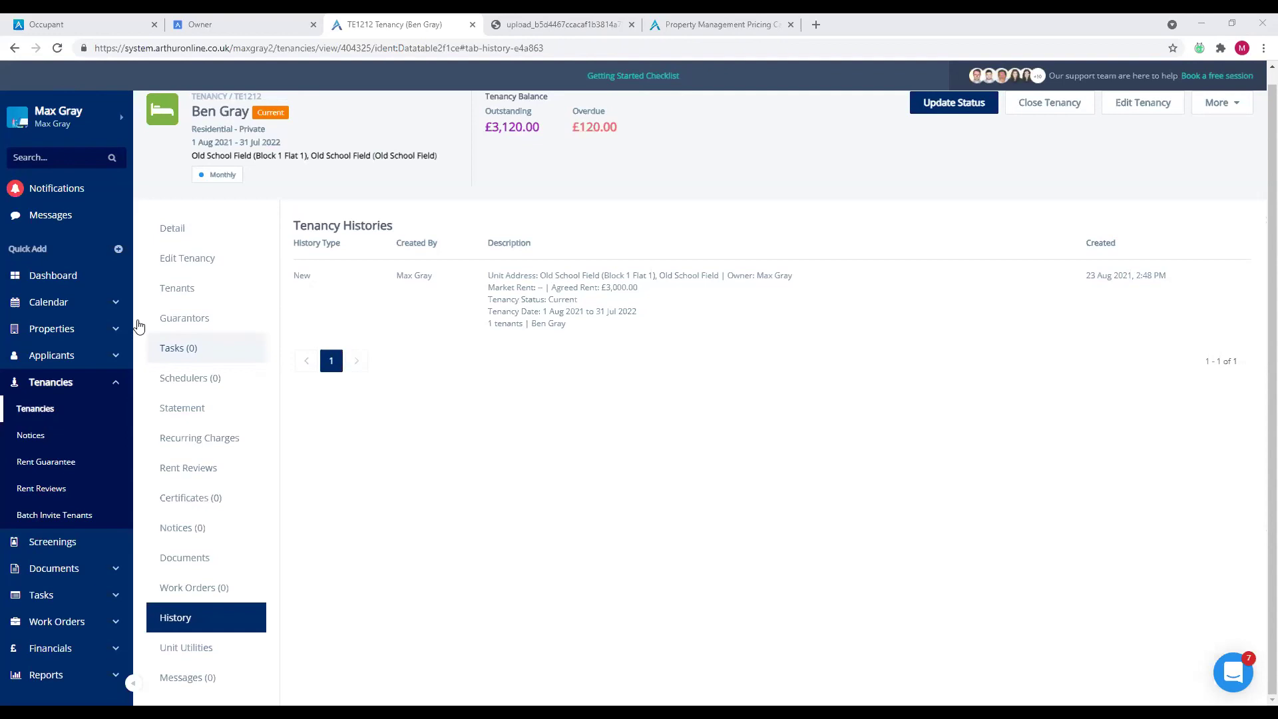
{"action": "left_click", "coordinate": [72, 278]}
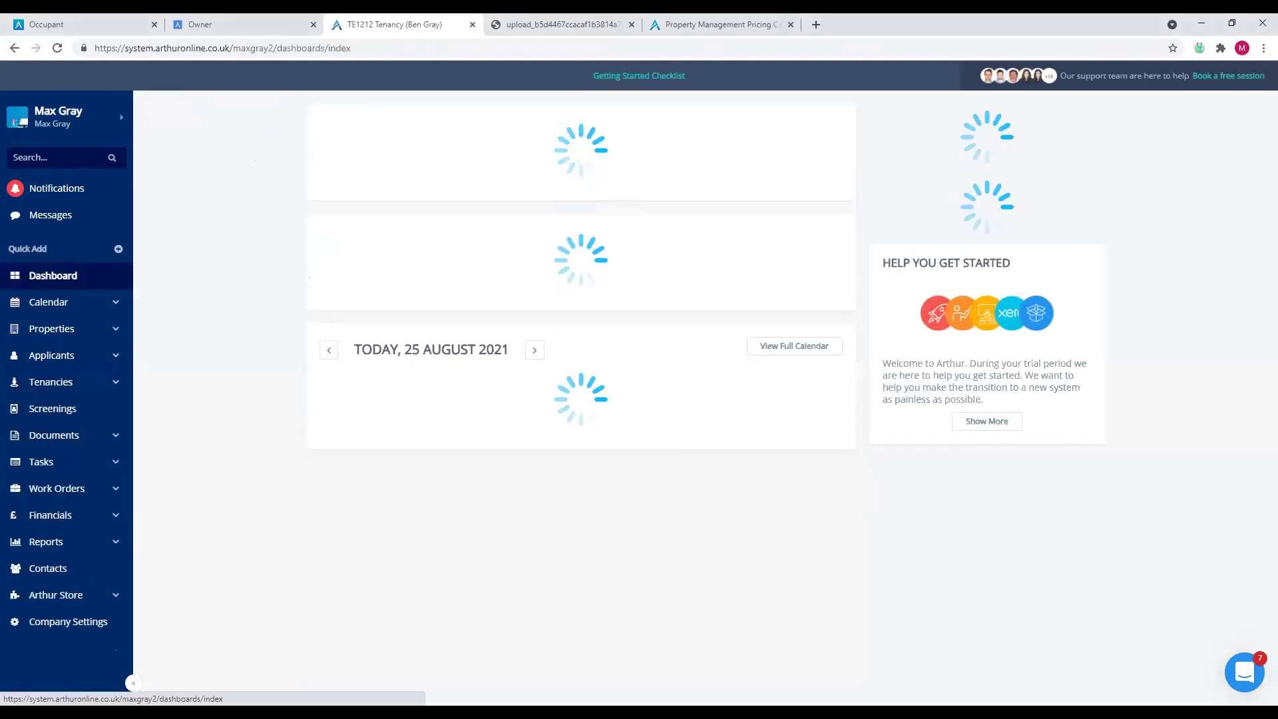